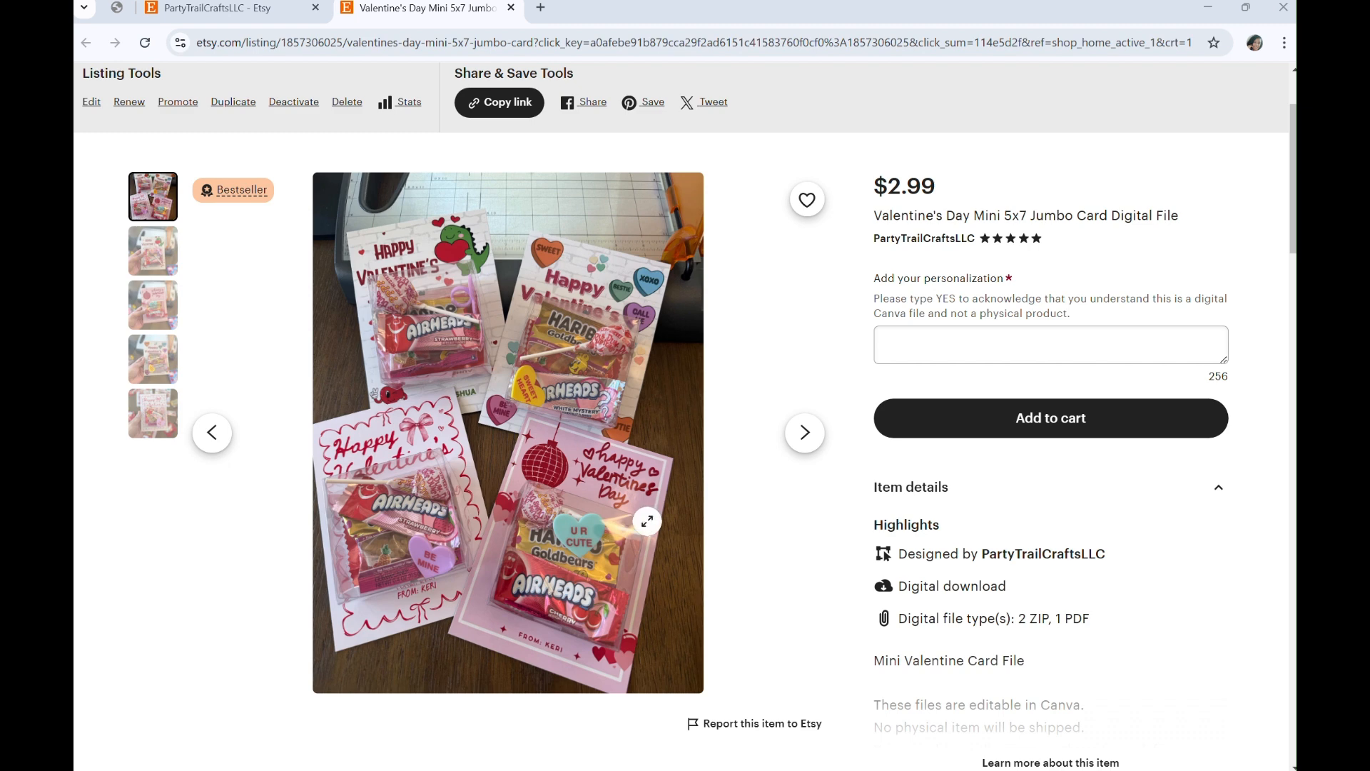
Step: Open the PDF "Valentine Card Template and Video" from the recent files in File Explorer
key("super+e")
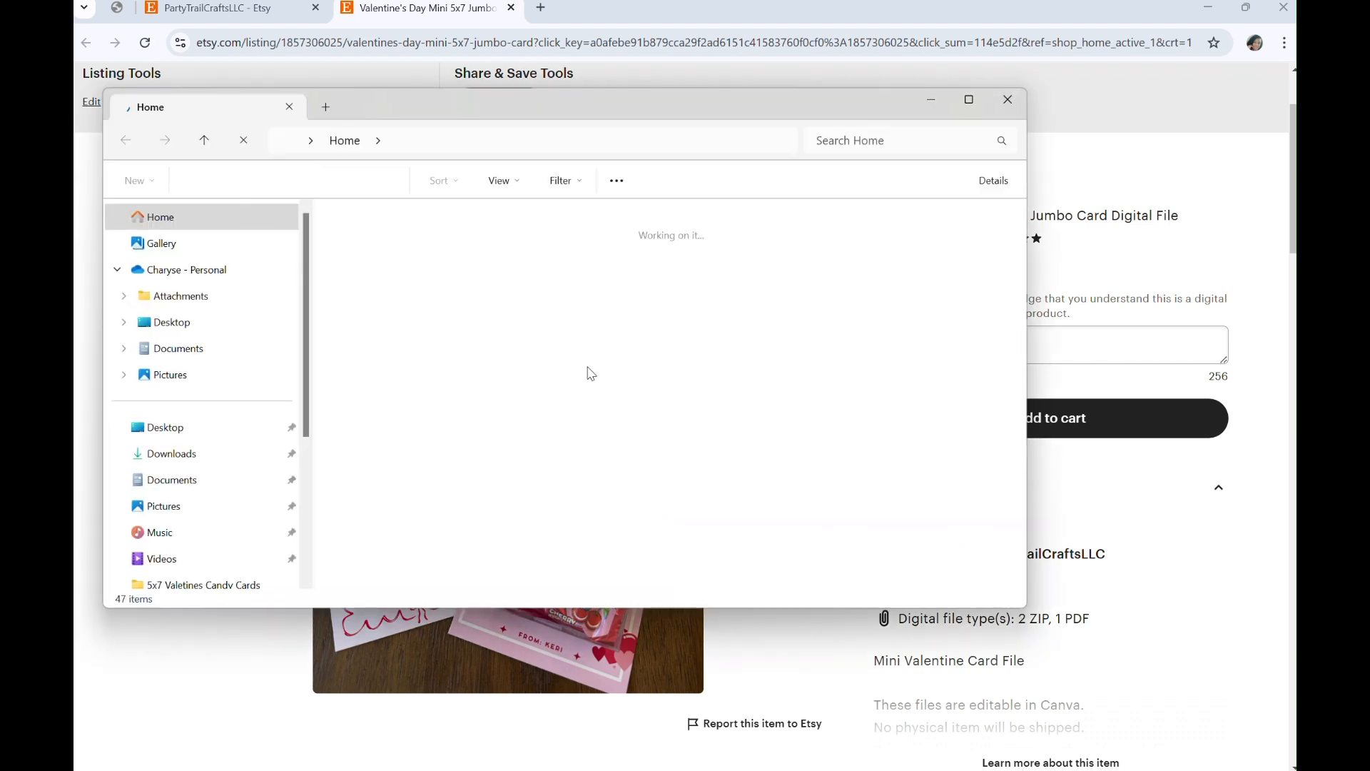
scroll(511, 428, "down", 2)
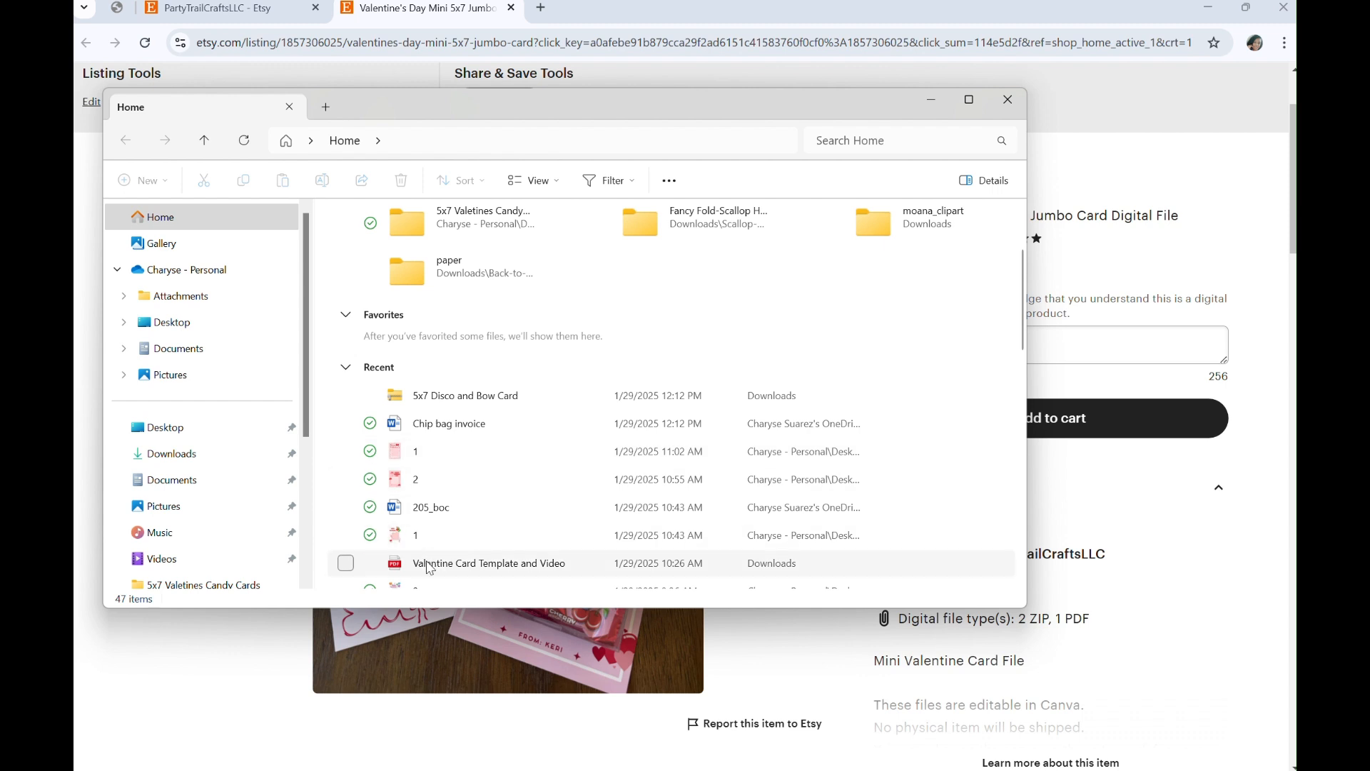
double_click(459, 568)
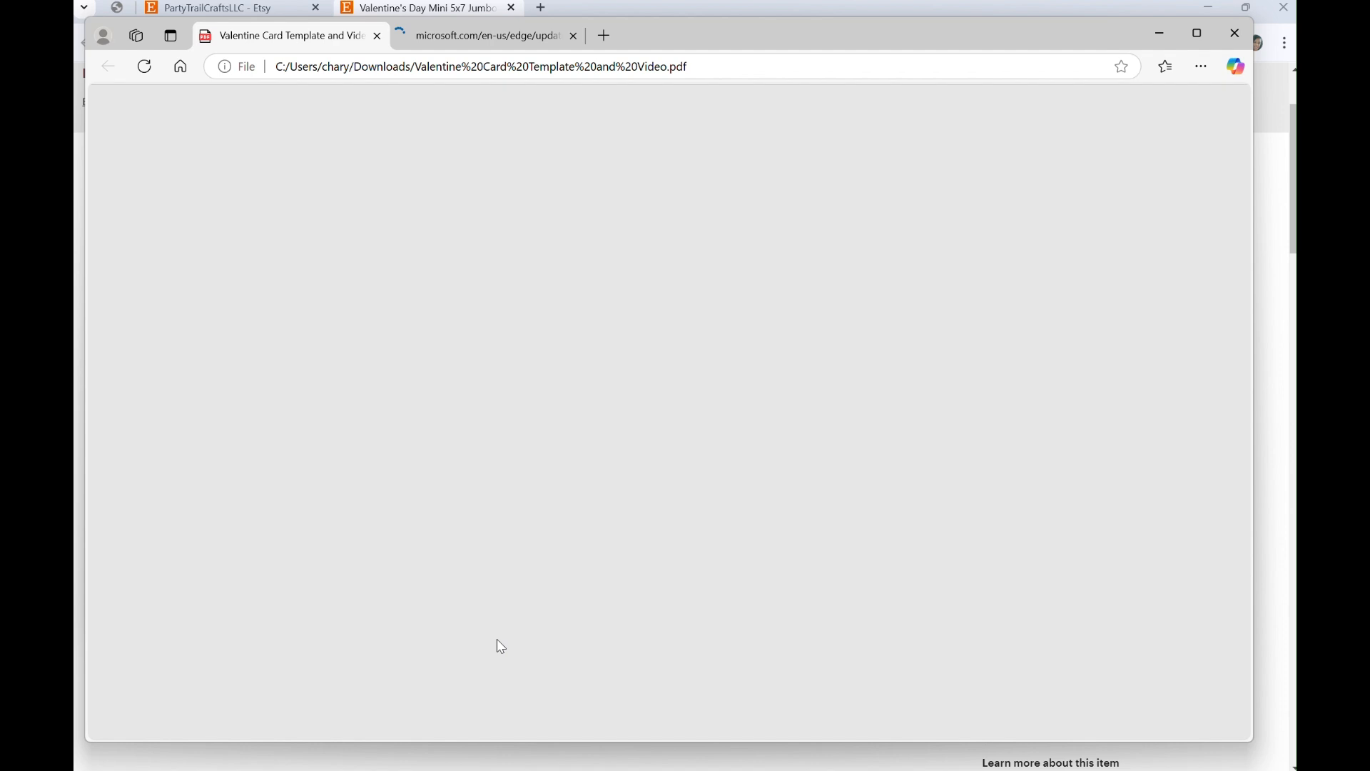
key("alt+Tab")
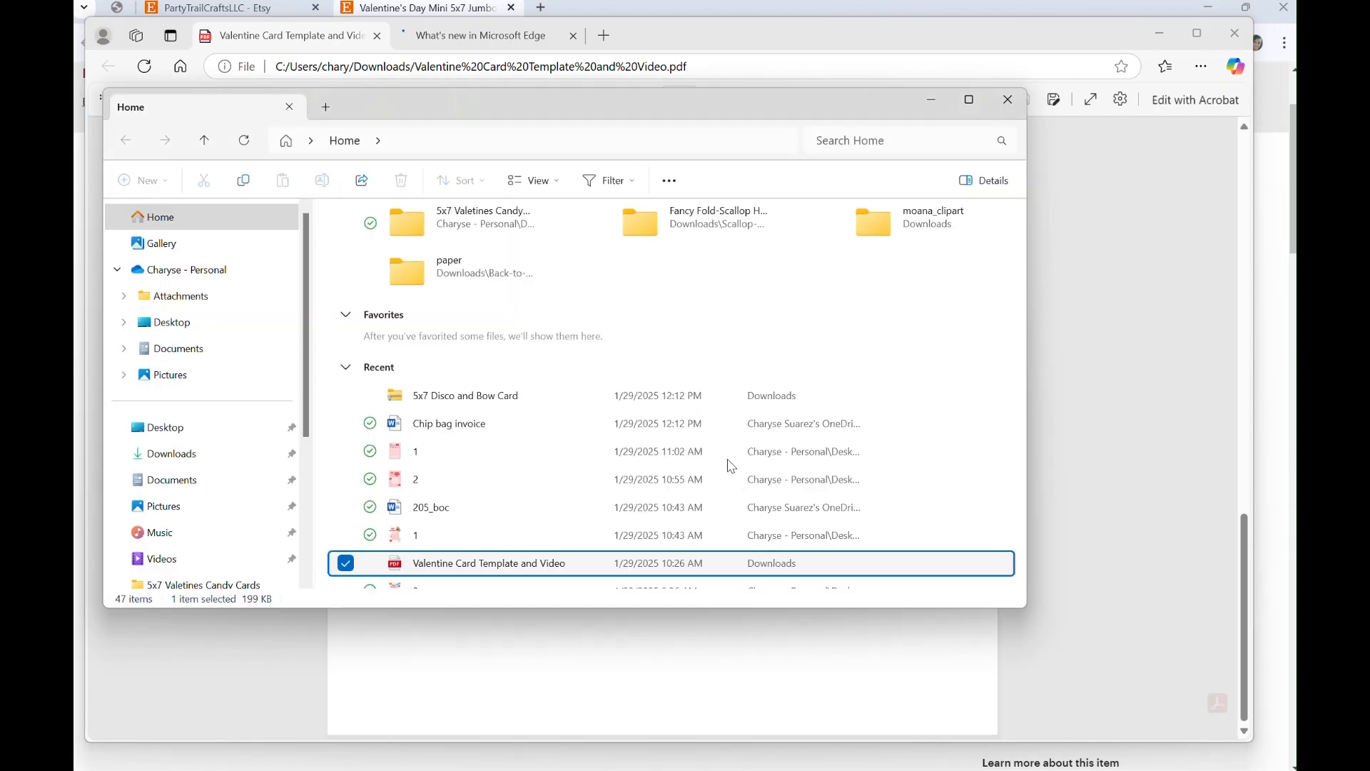
left_click(702, 646)
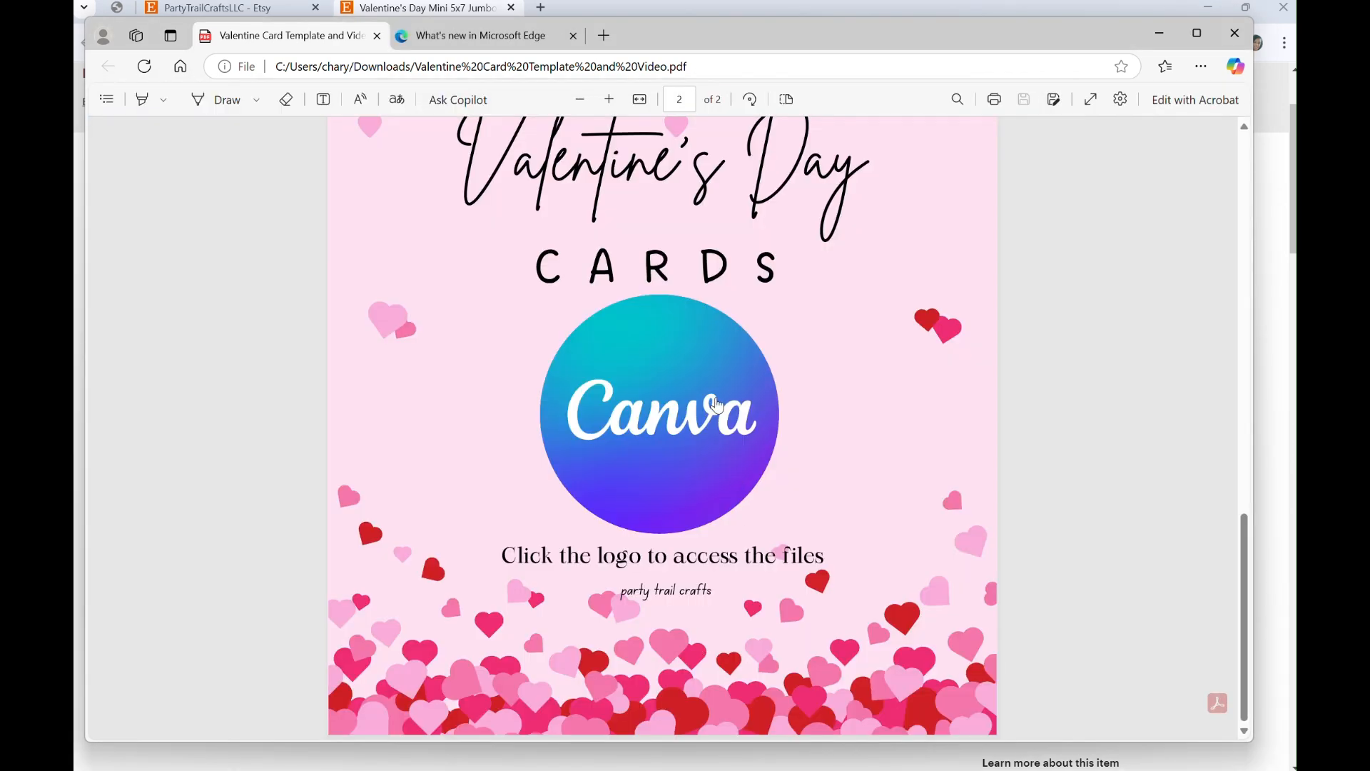
Step: Look through the PDF's two pages, follow the YouTube logo to the video, and return to the PDF
scroll(716, 408, "down", 5)
scroll(717, 408, "up", 8)
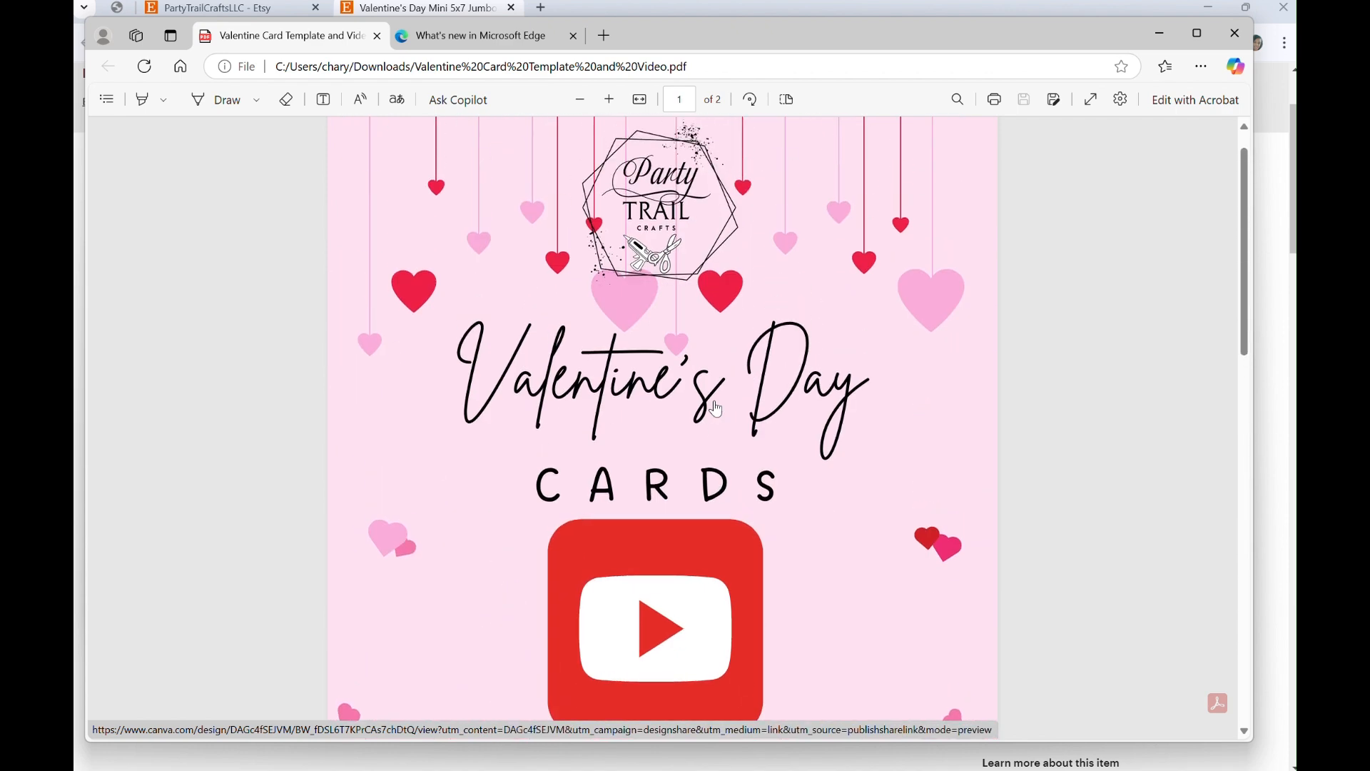
scroll(717, 408, "down", 3)
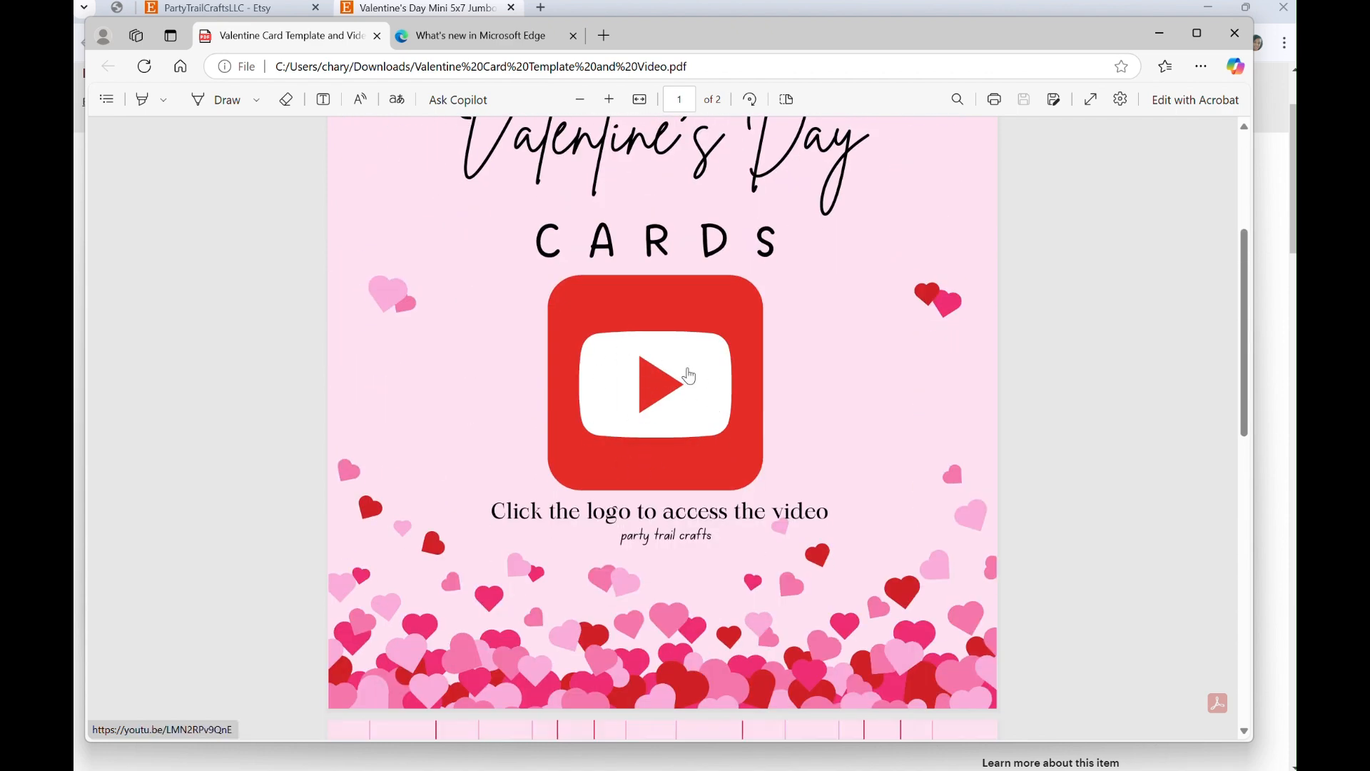
left_click(649, 401)
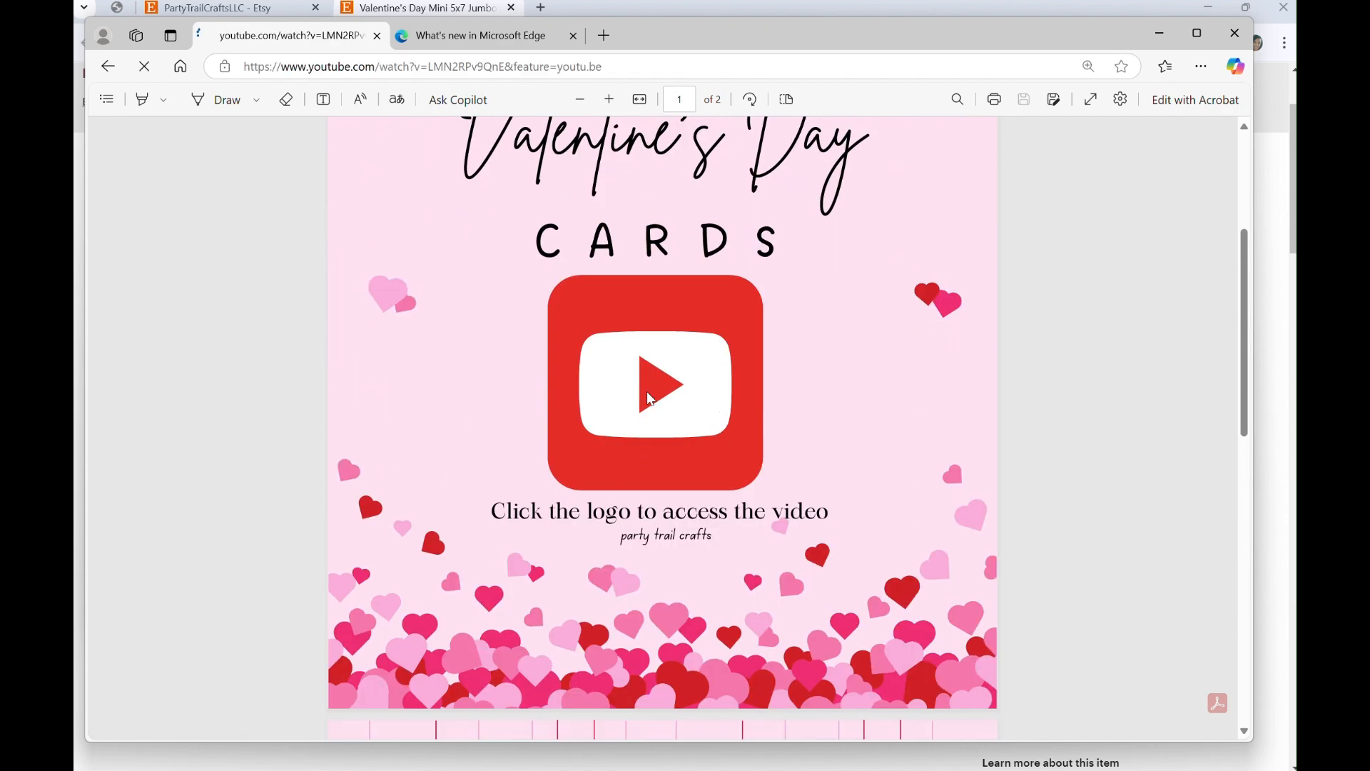
key("alt+Left")
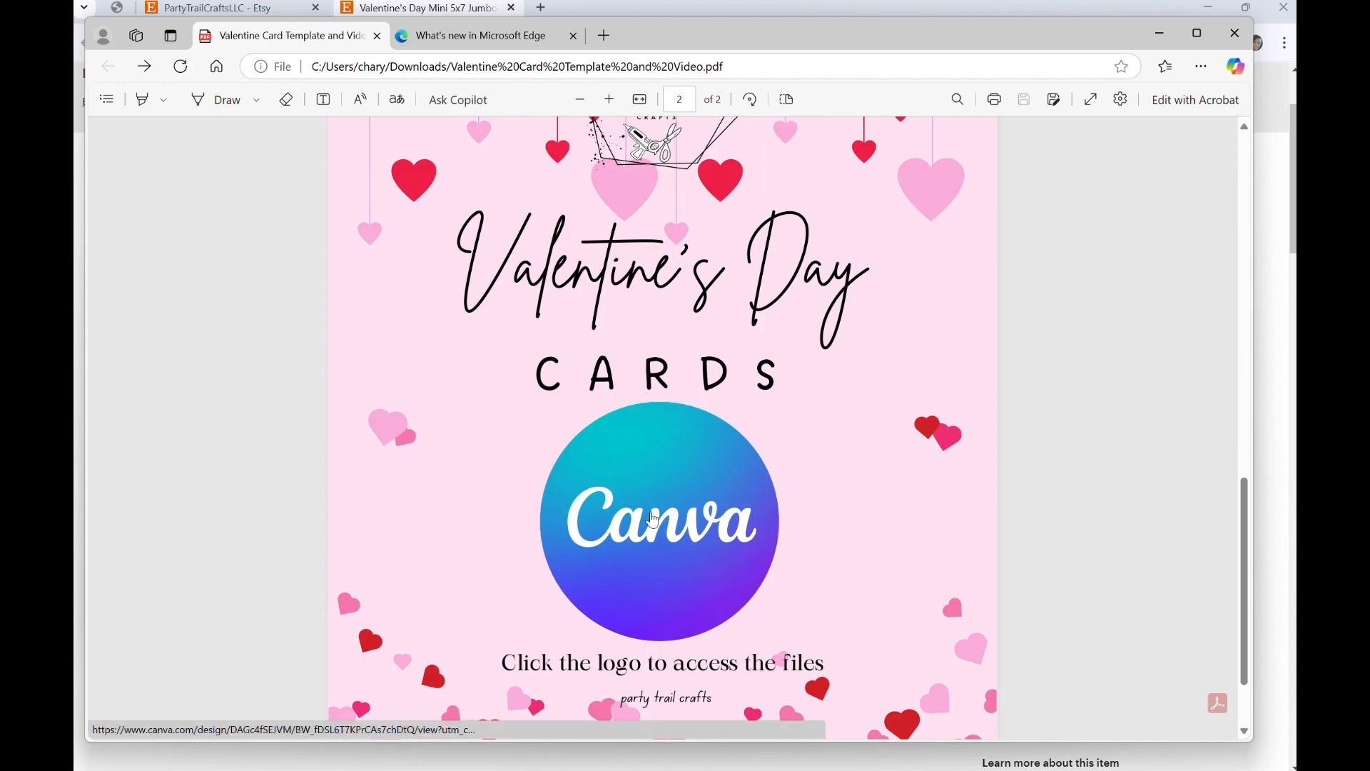
Step: Open the linked Canva template from the PDF's Canva logo and start editing the template
left_click(655, 520)
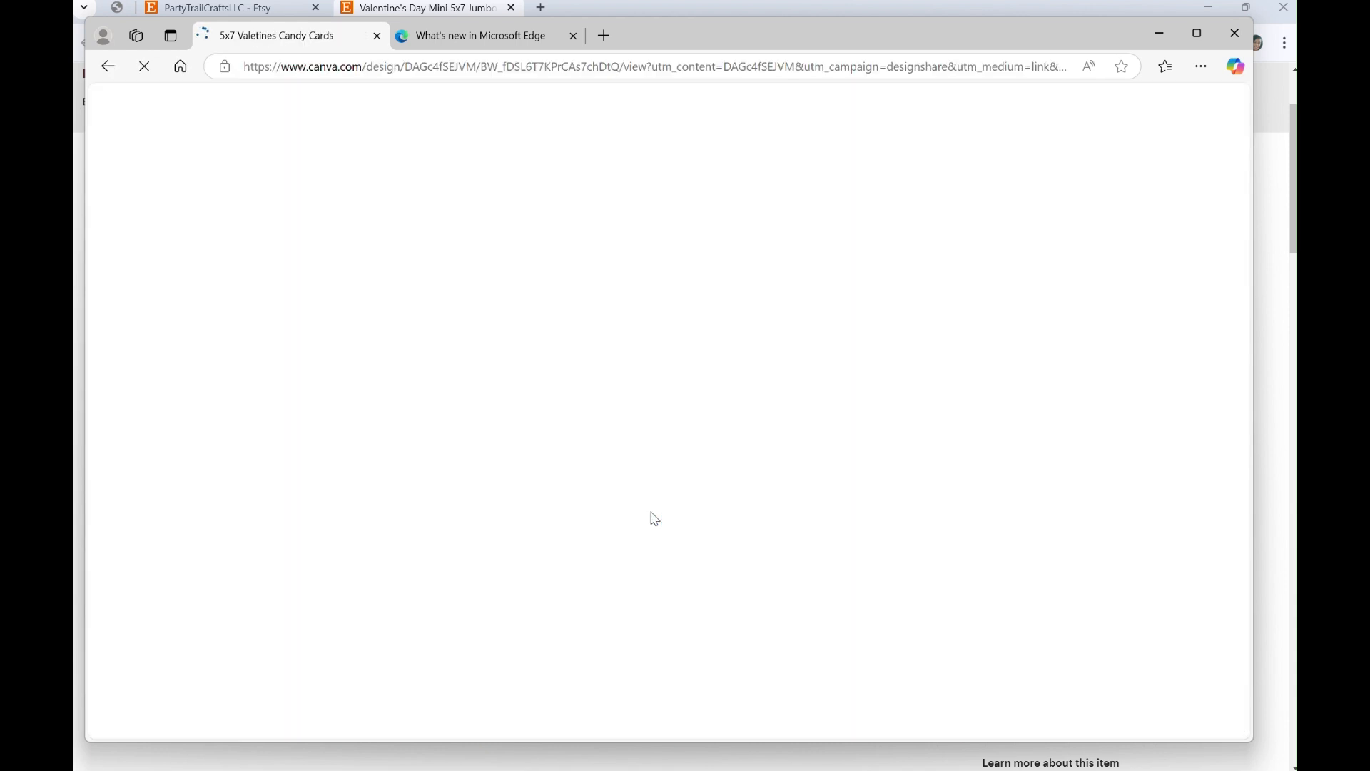
scroll(752, 550, "down", 2)
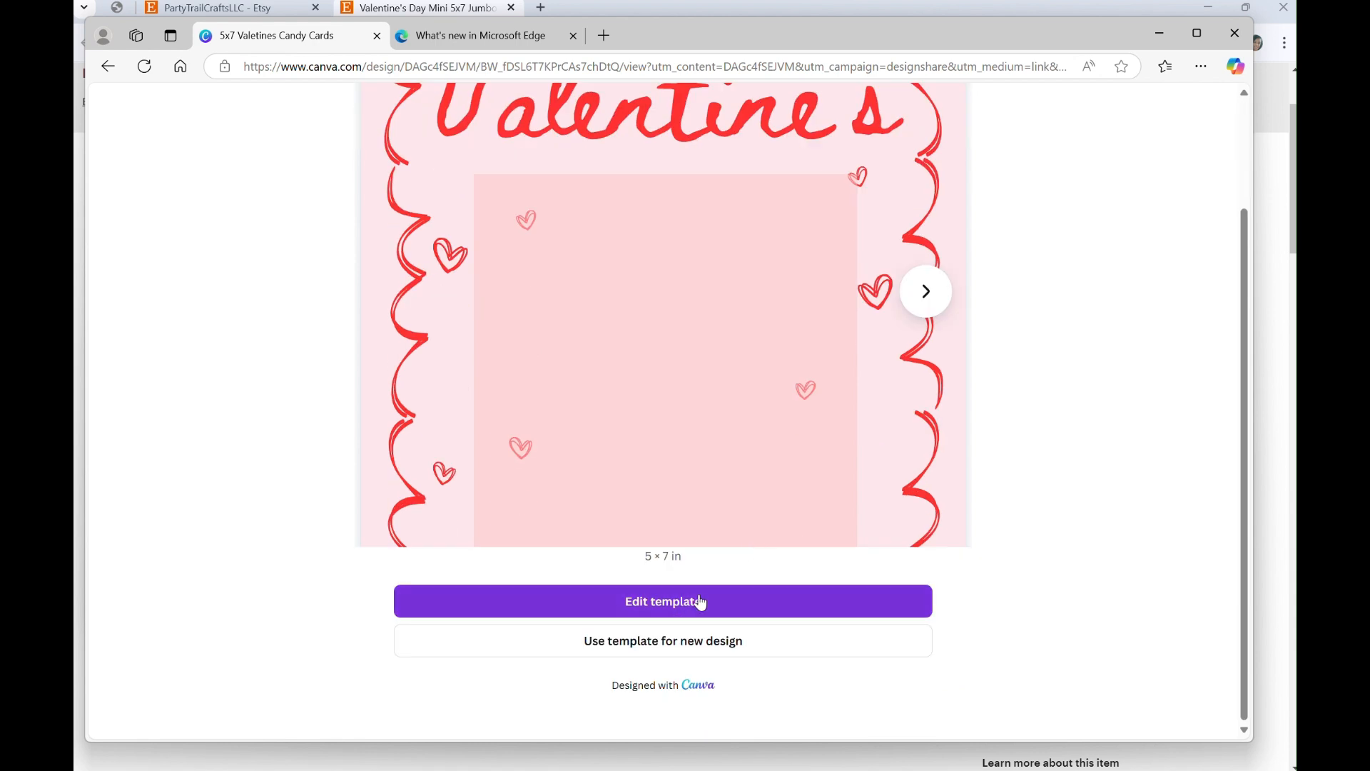
left_click(706, 601)
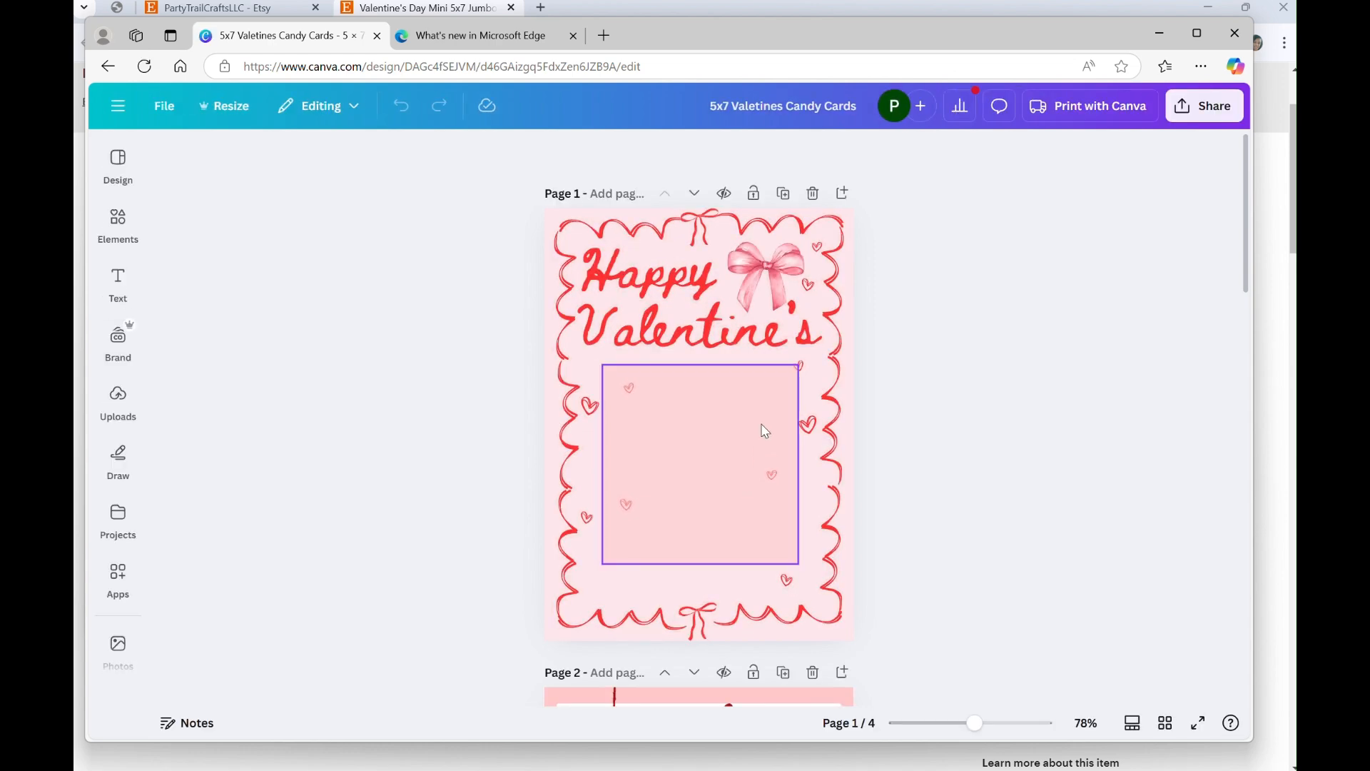
Step: Look over the template's card pages and the options for adding text
scroll(764, 430, "down", 17)
scroll(764, 431, "down", 3)
scroll(764, 431, "up", 13)
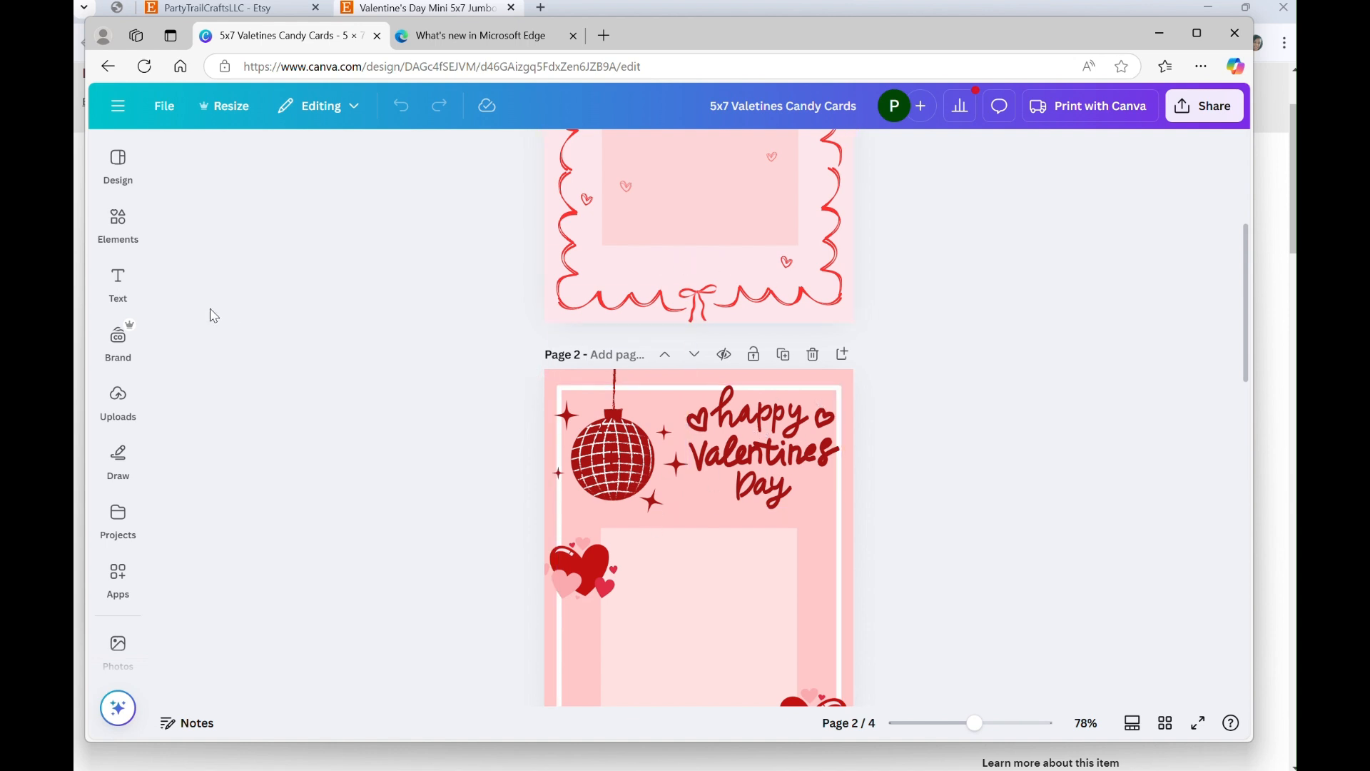
left_click(116, 285)
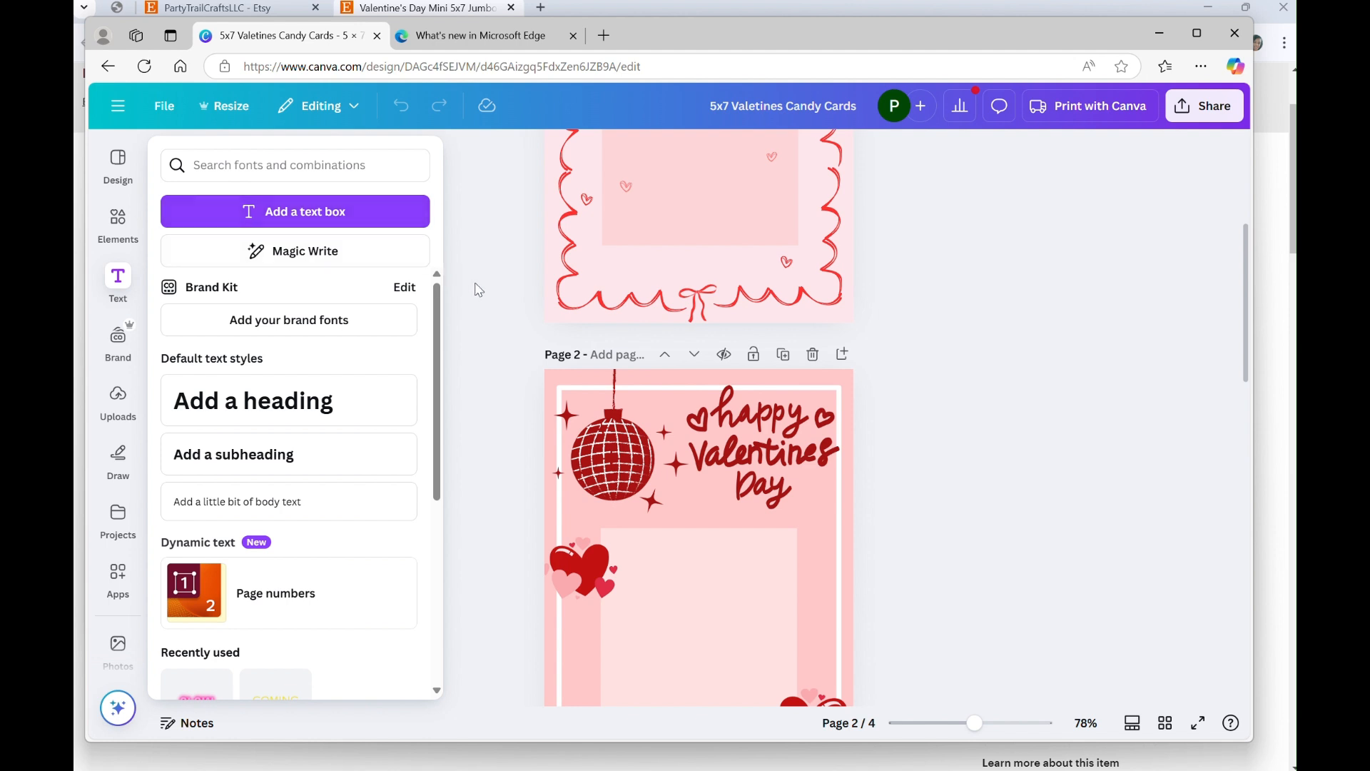
scroll(480, 293, "up", 2)
scroll(477, 292, "up", 3)
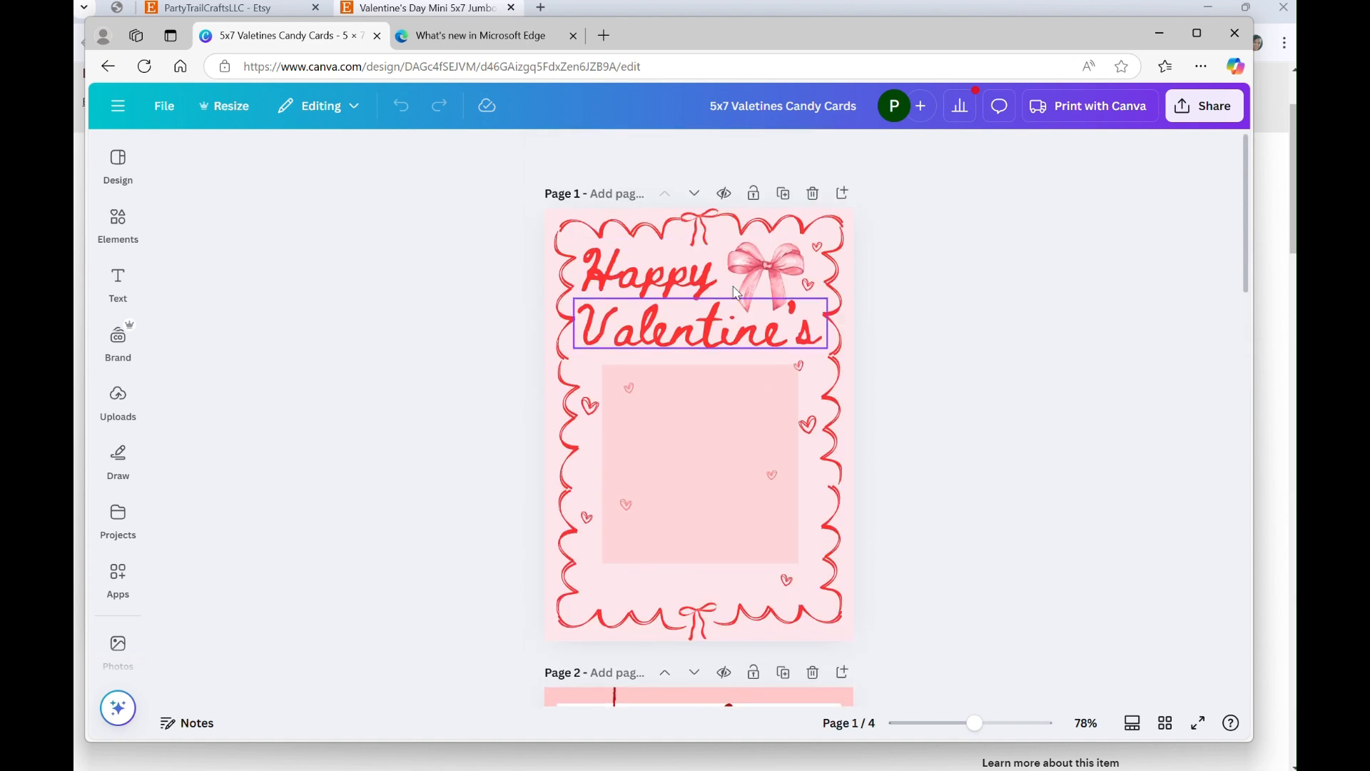
Step: Search the elements for "bow", show all graphics, and filter them to free ones only
left_click(776, 268)
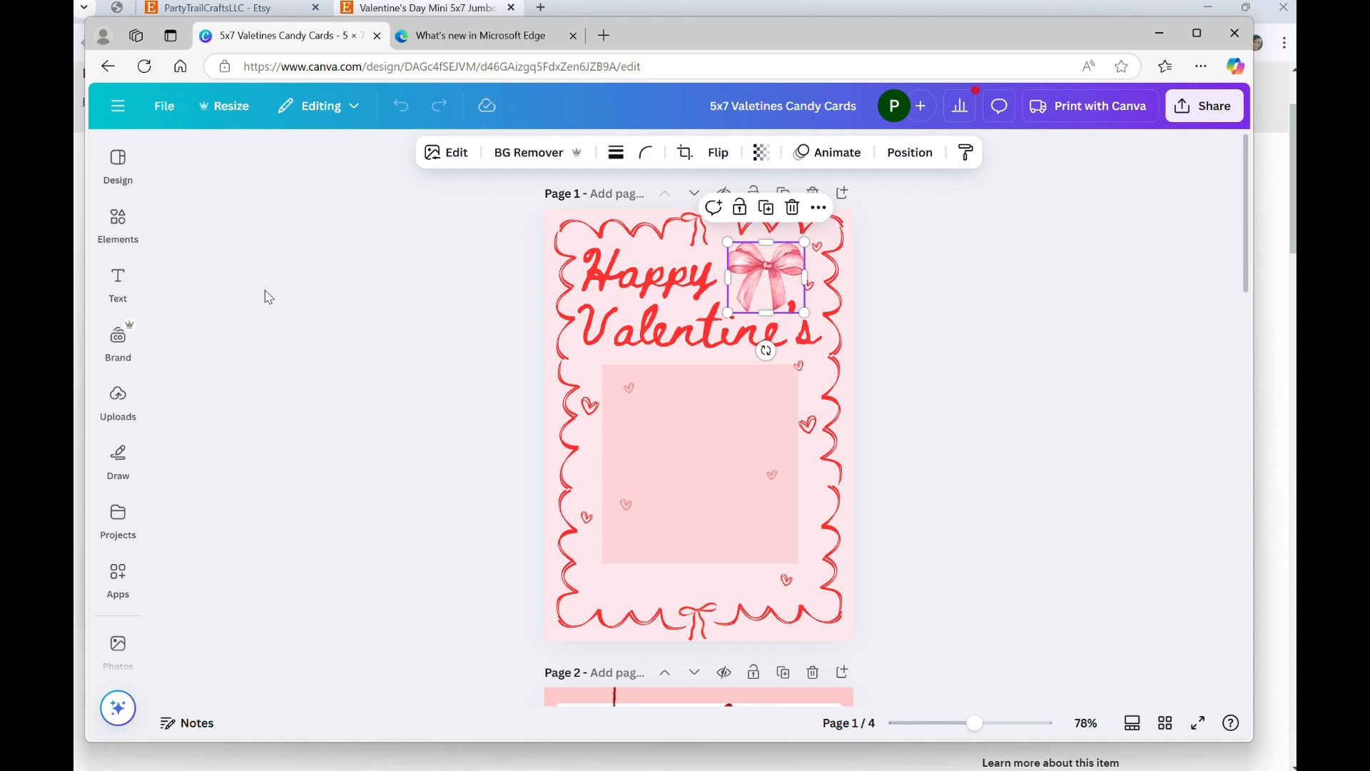
left_click(116, 223)
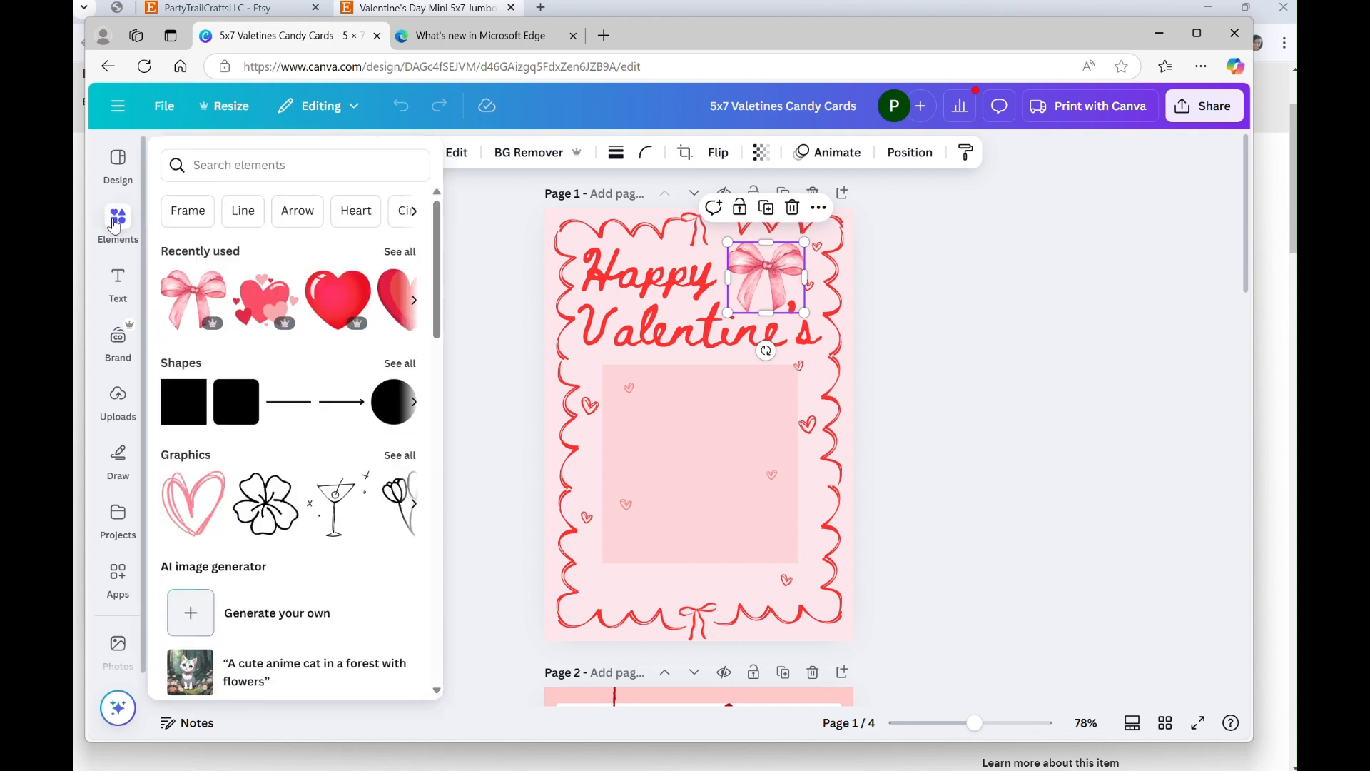
left_click(271, 157)
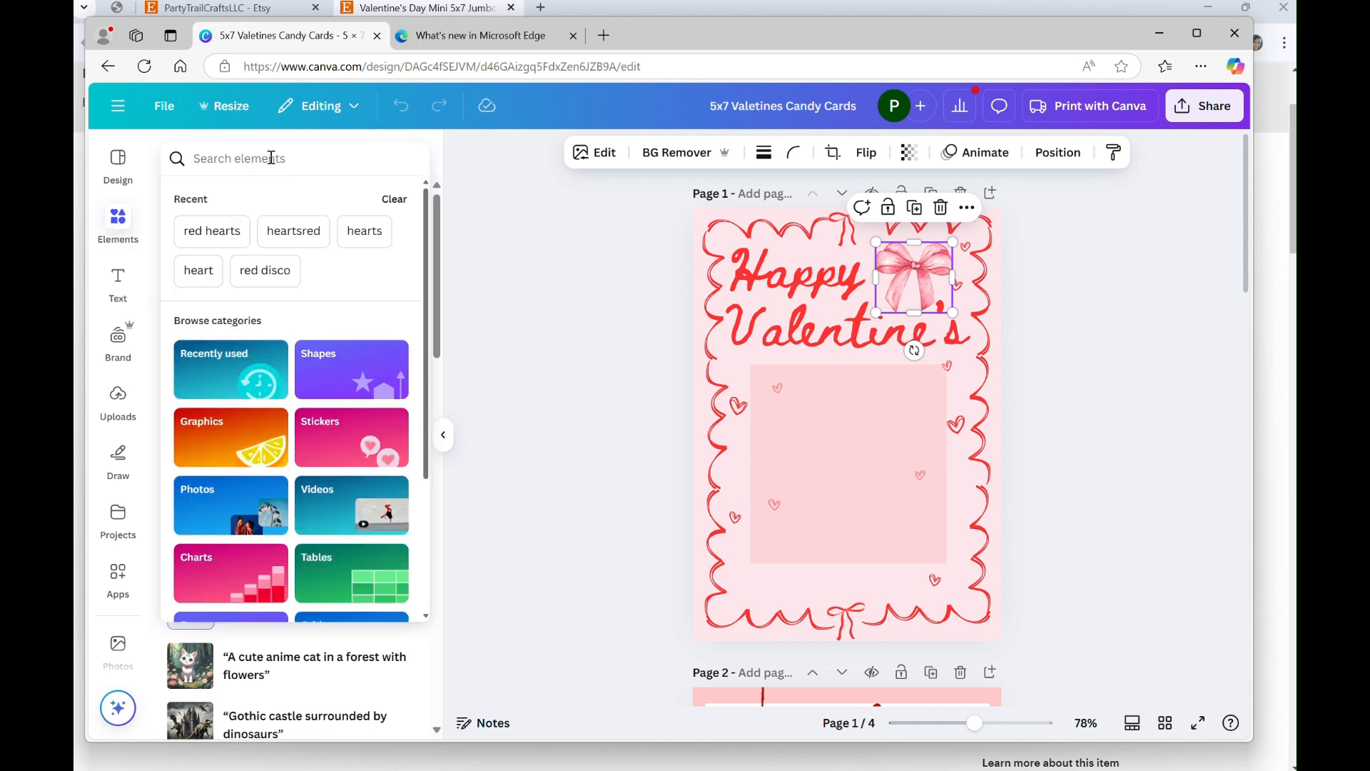
type("bow")
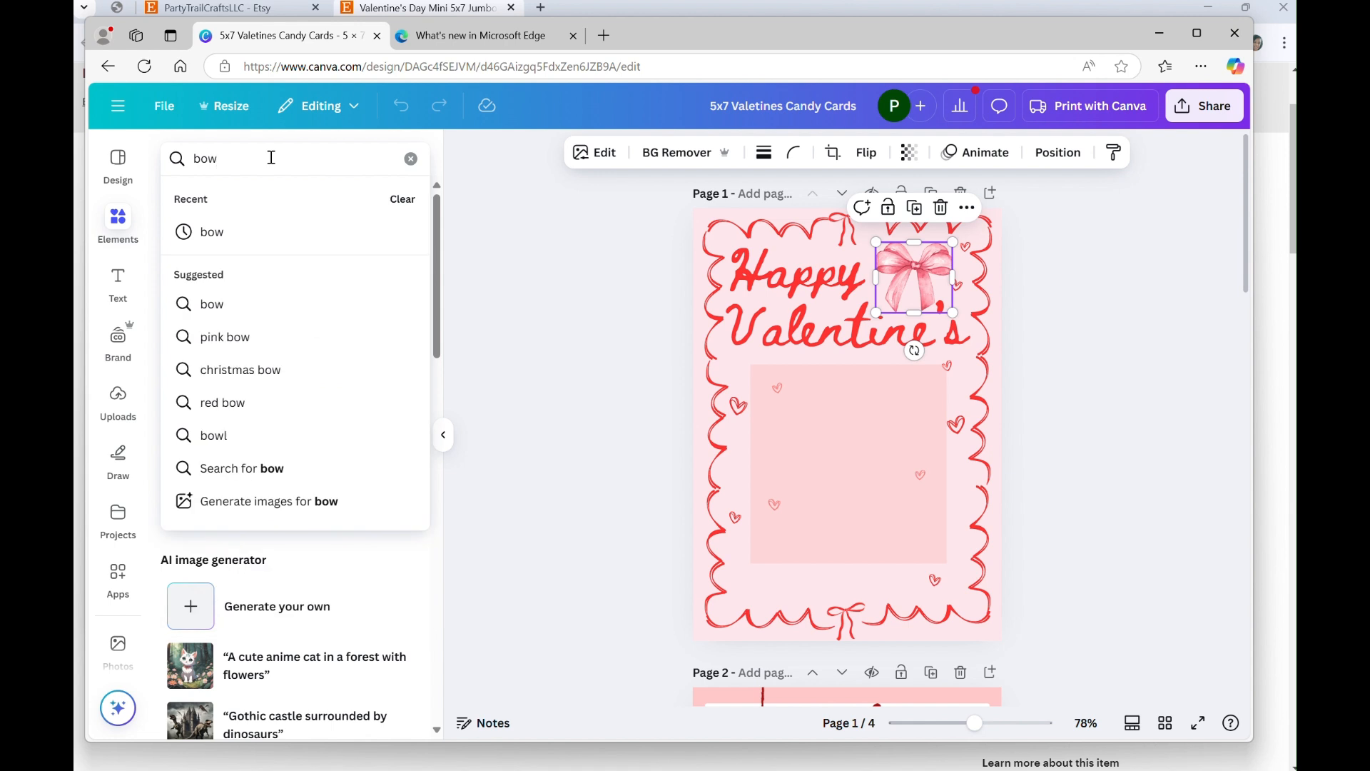
key("Return")
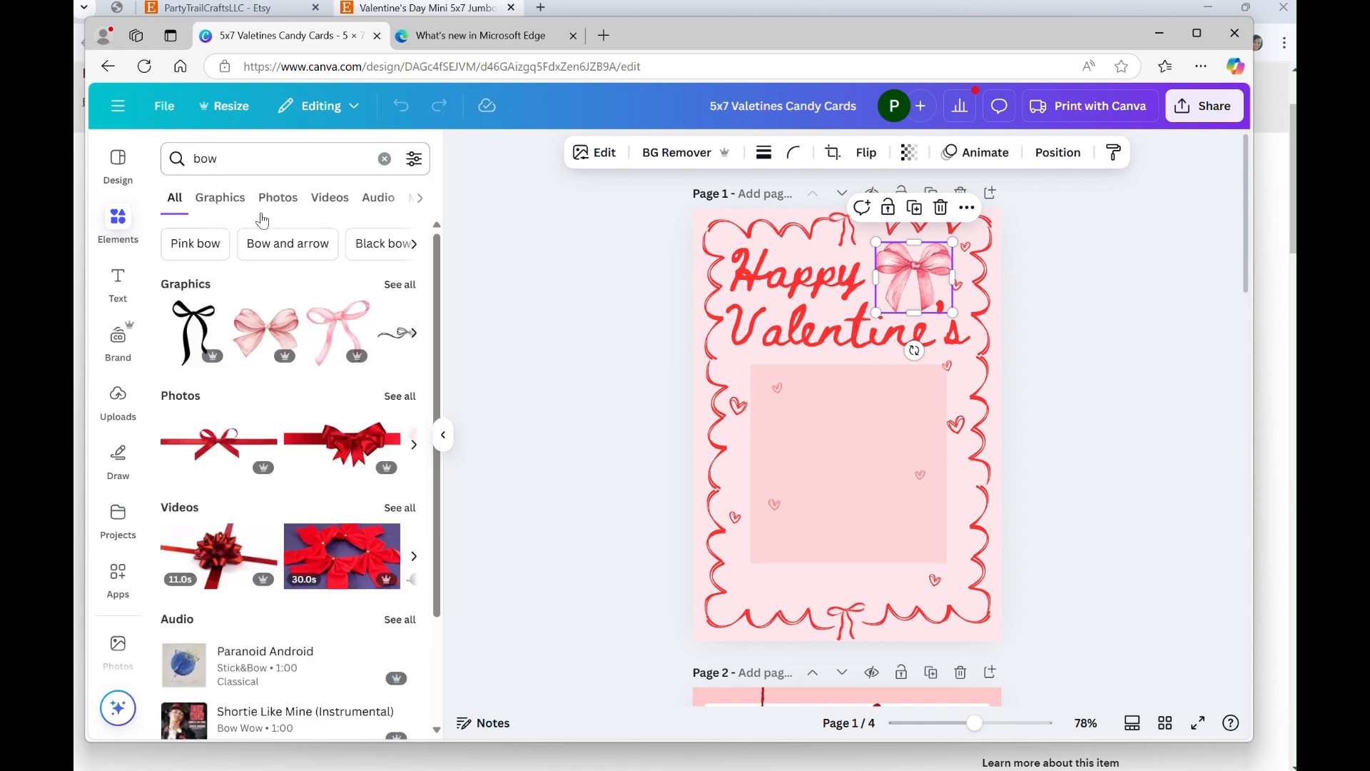
left_click(402, 287)
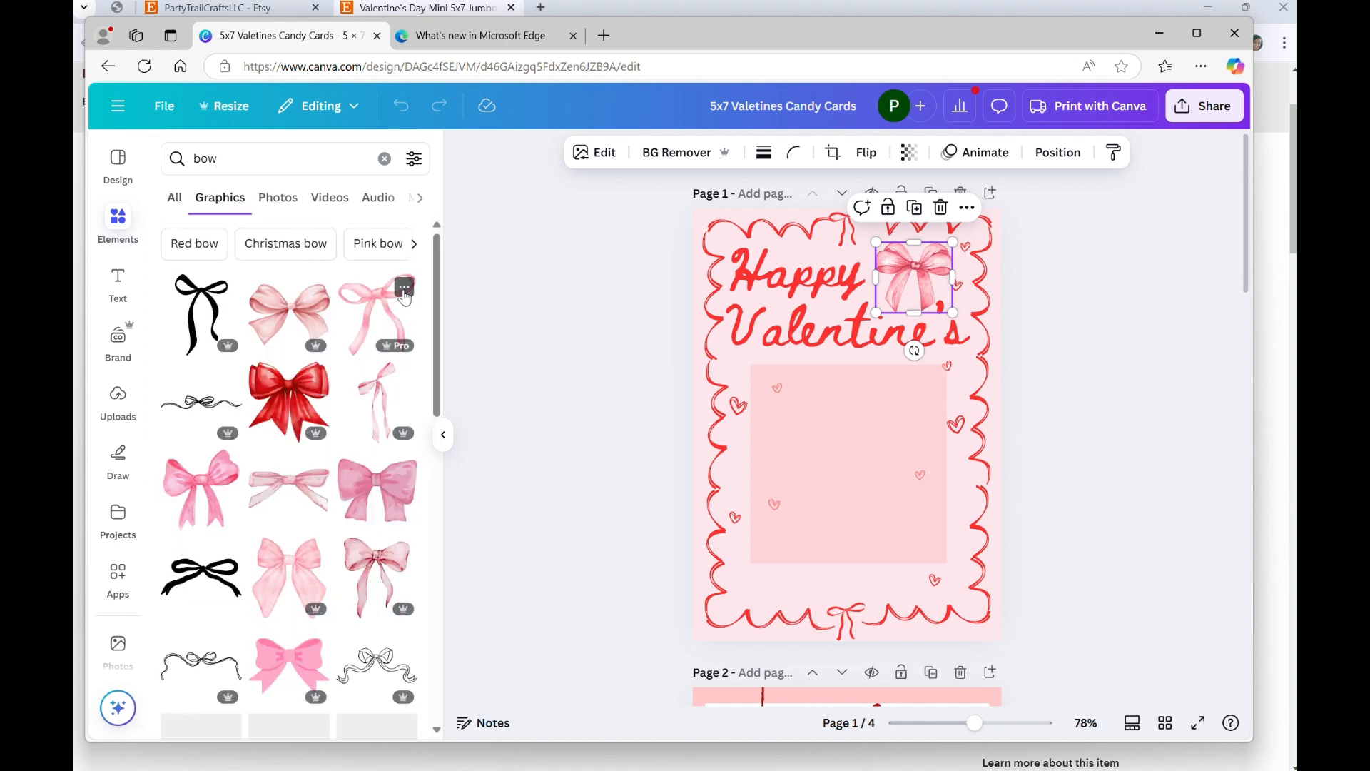
left_click(414, 159)
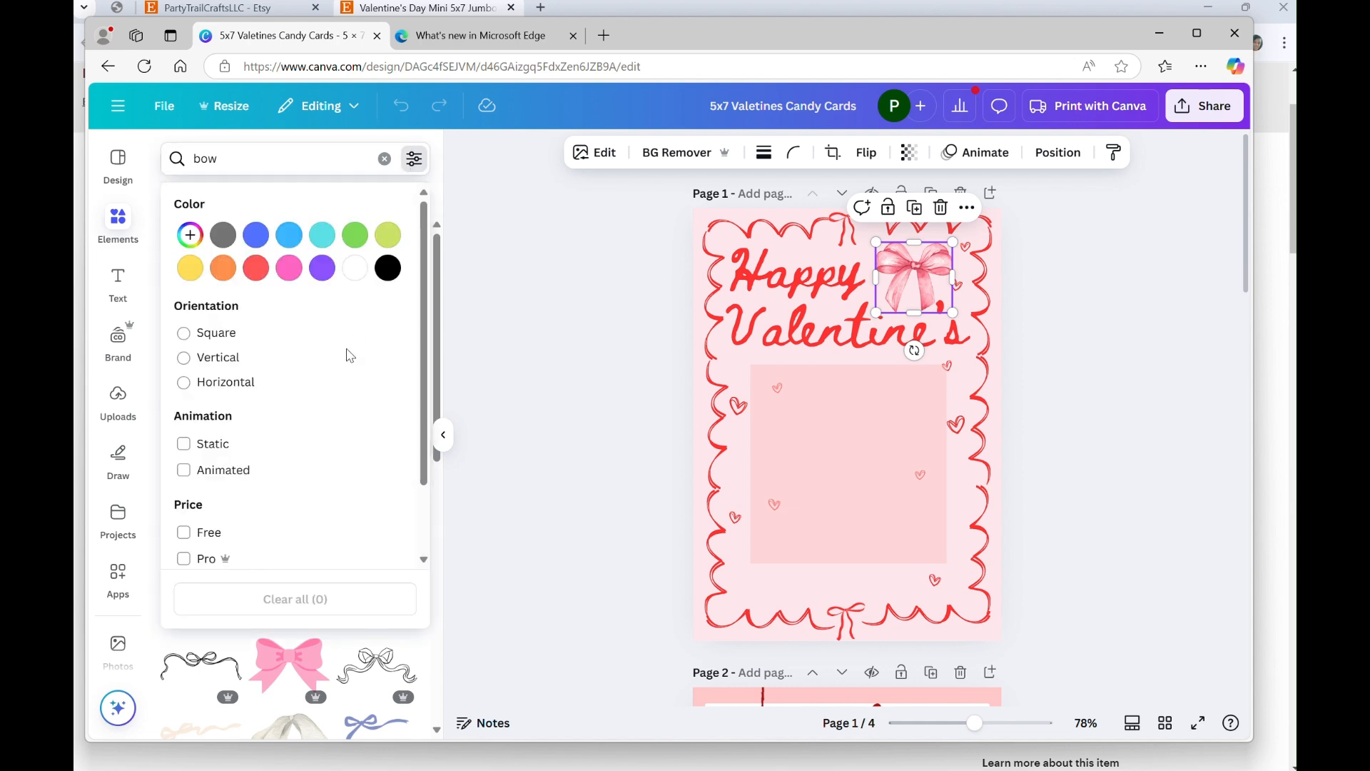
scroll(308, 460, "down", 2)
left_click(183, 444)
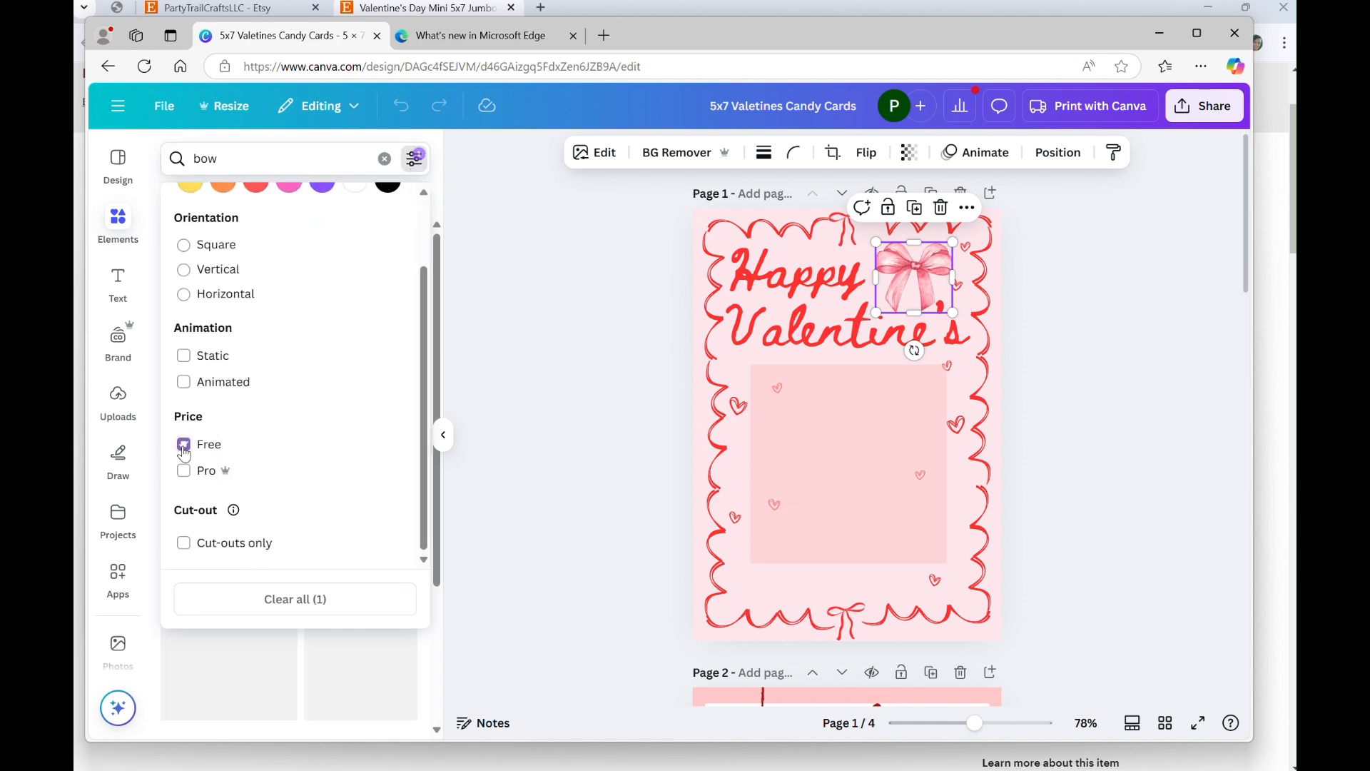
Step: Try the iridescent pink bow graphic on page 1 and delete it again
left_click(340, 683)
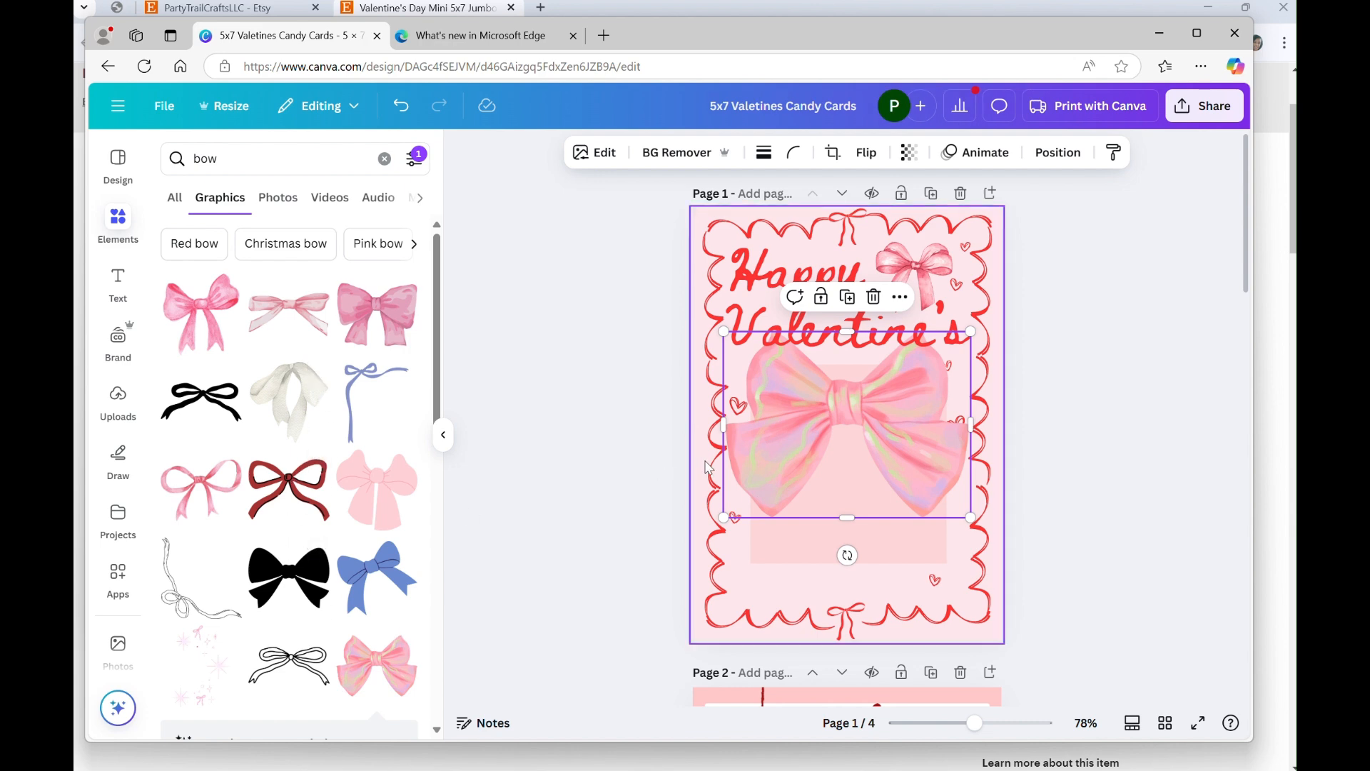
key("Delete")
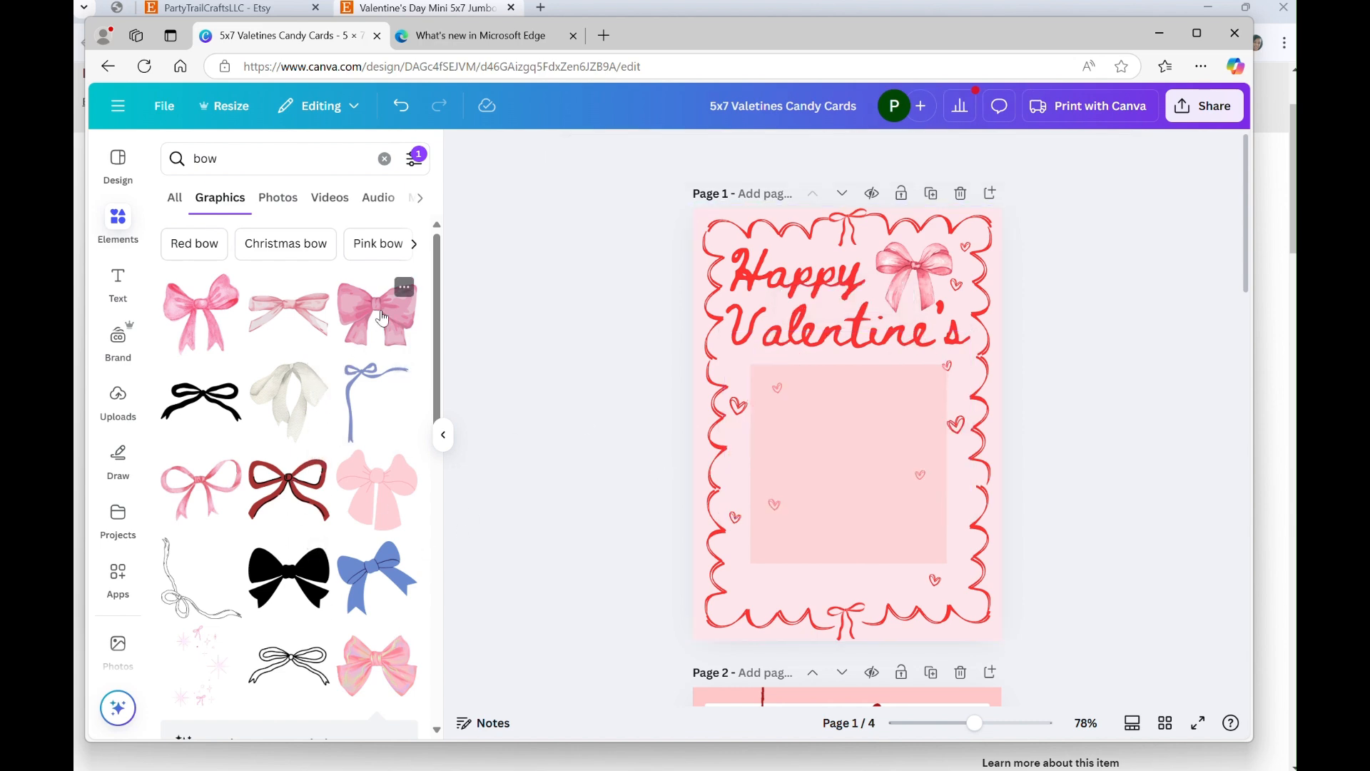
Step: Replace the pink bow beside "Happy" on page 1 with the free solid red ribbon bow, scaled down to a similar size
mouse_move(240, 323)
scroll(295, 602, "down", 6)
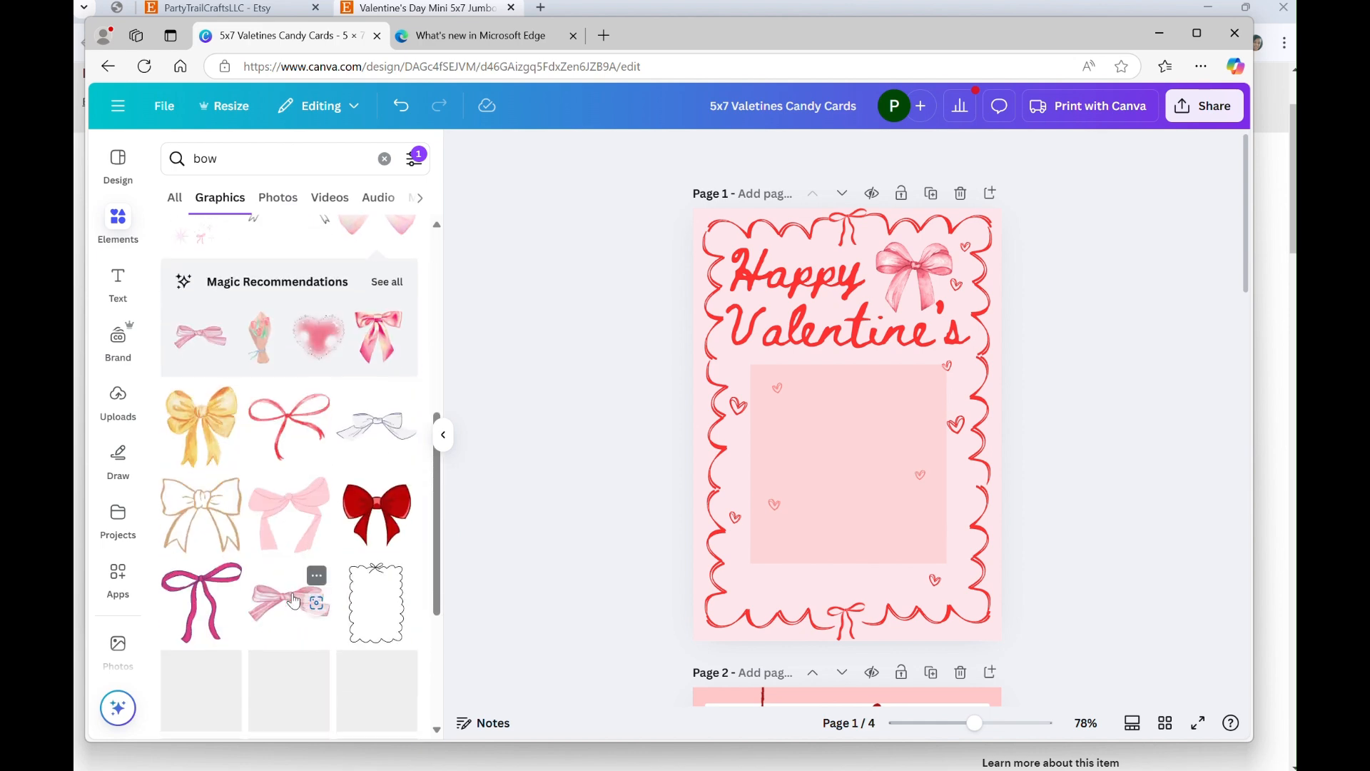
scroll(300, 571, "down", 10)
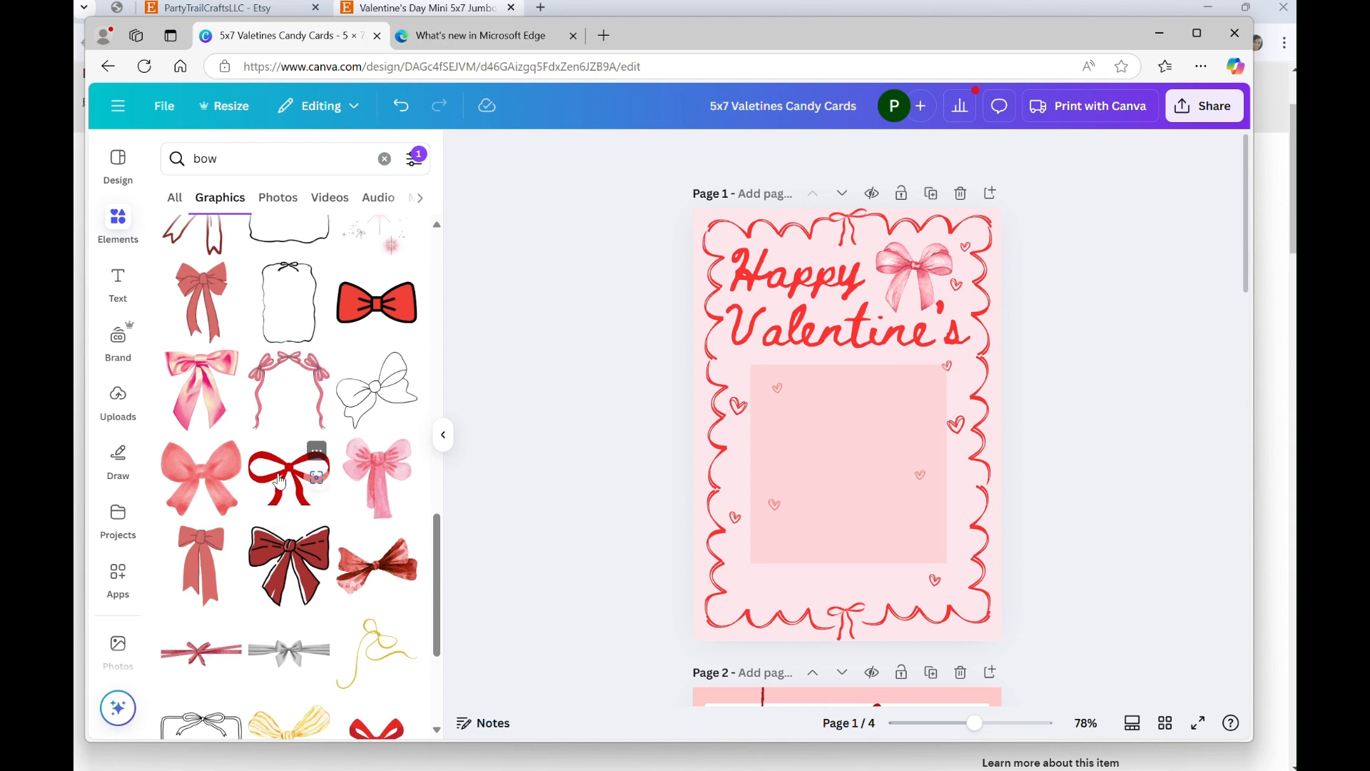
left_click(283, 477)
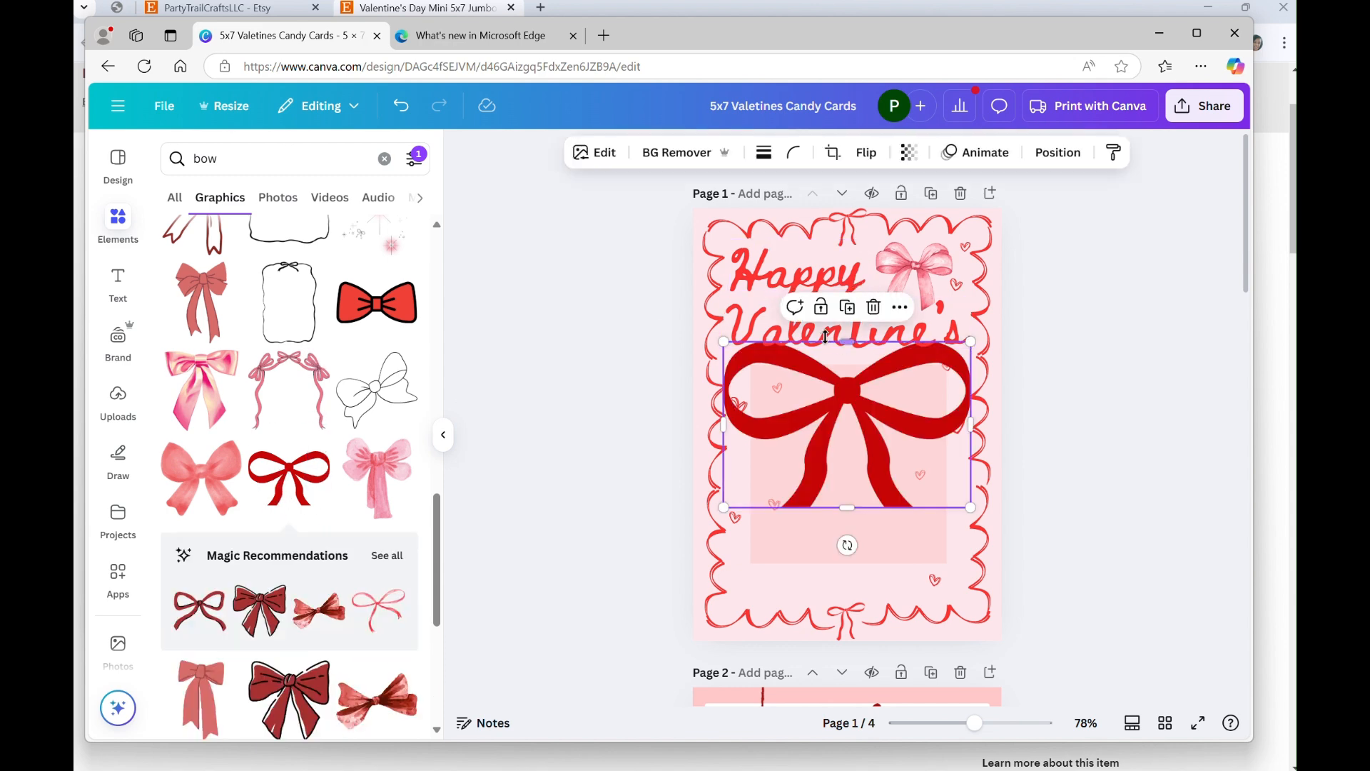
left_click_drag(724, 341, 914, 300)
left_click(917, 256)
key("Delete")
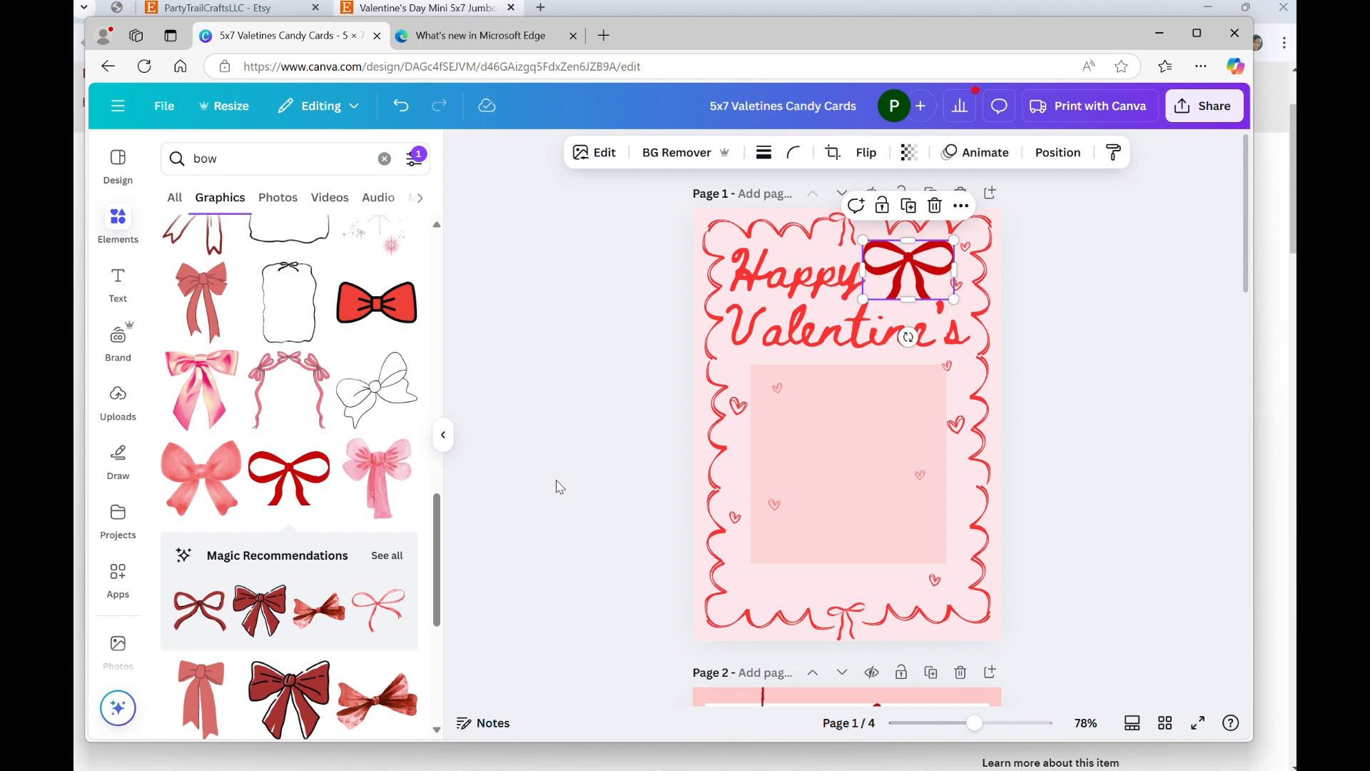
Step: Delete the pink square placeholder from the middle of page 1
left_click(443, 434)
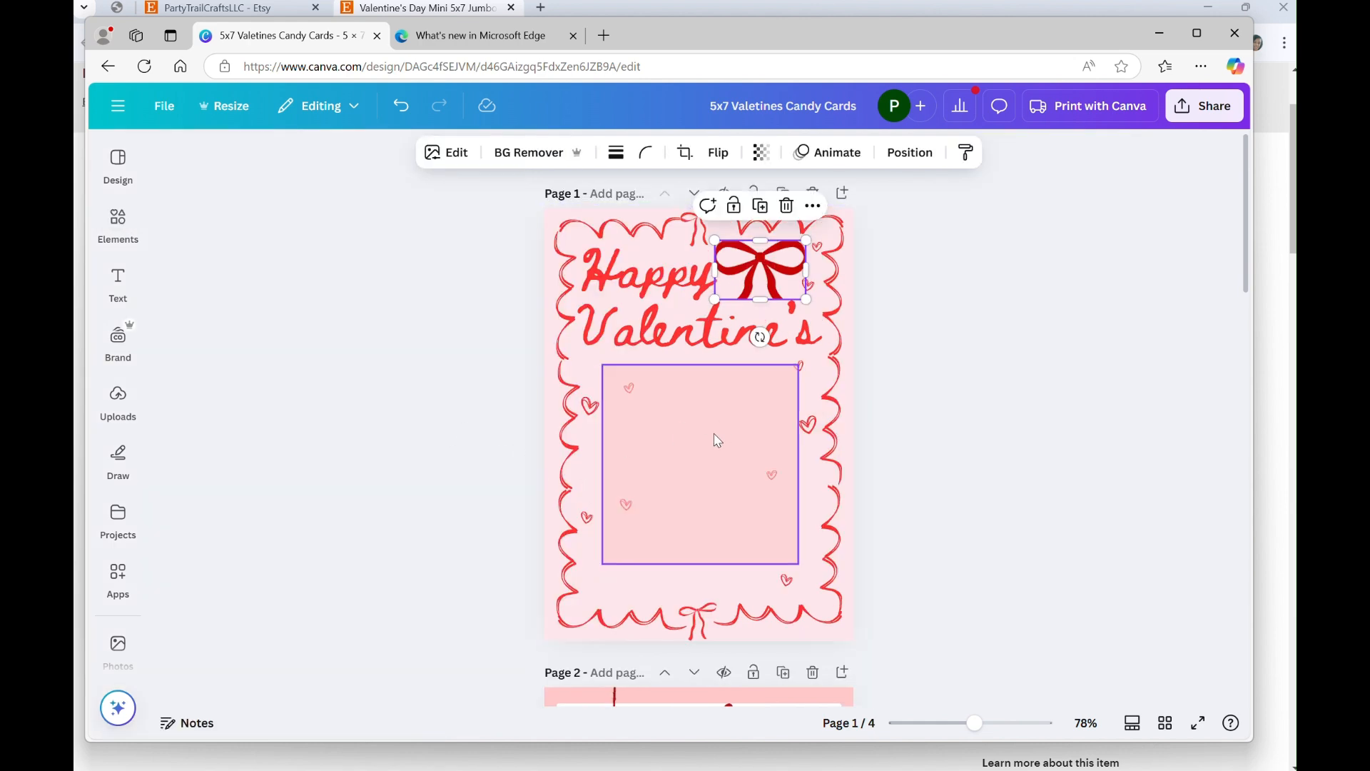
left_click(709, 474)
key("Delete")
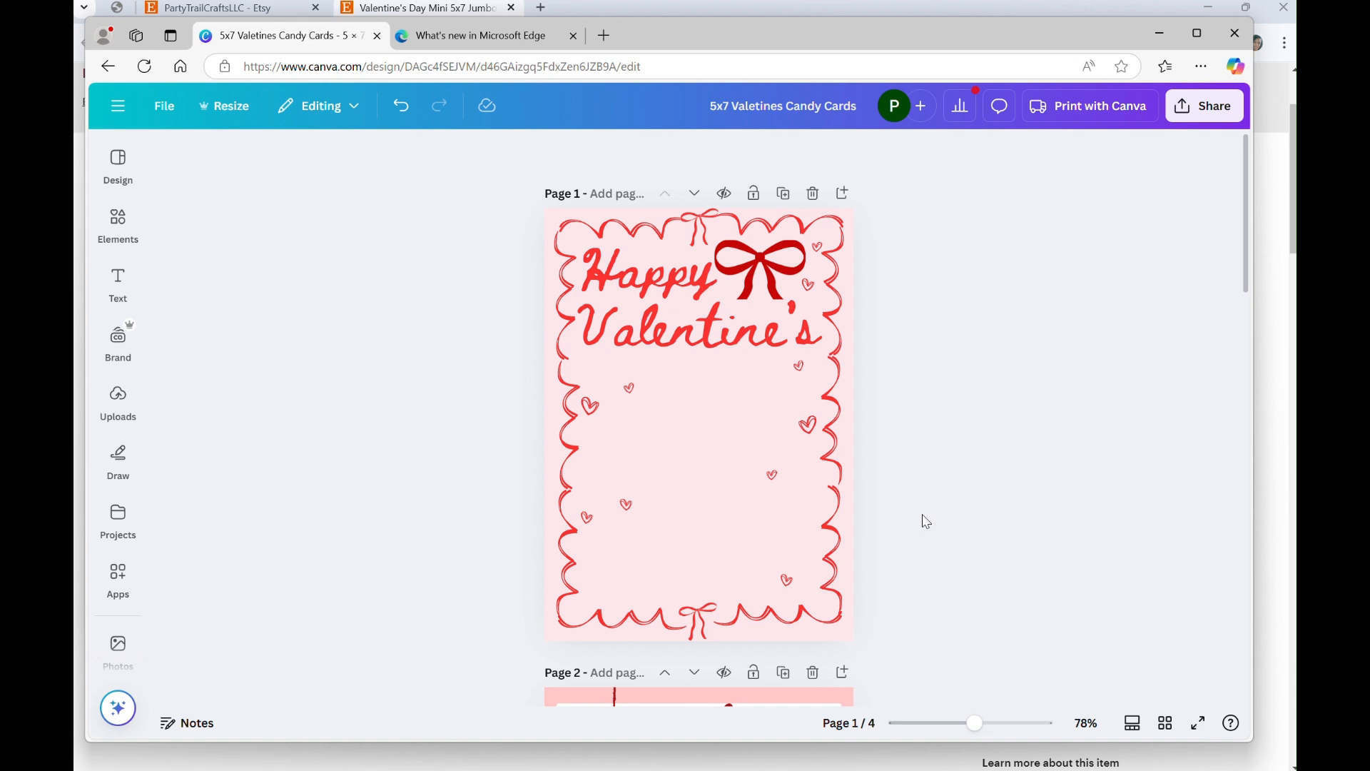
scroll(526, 402, "down", 10)
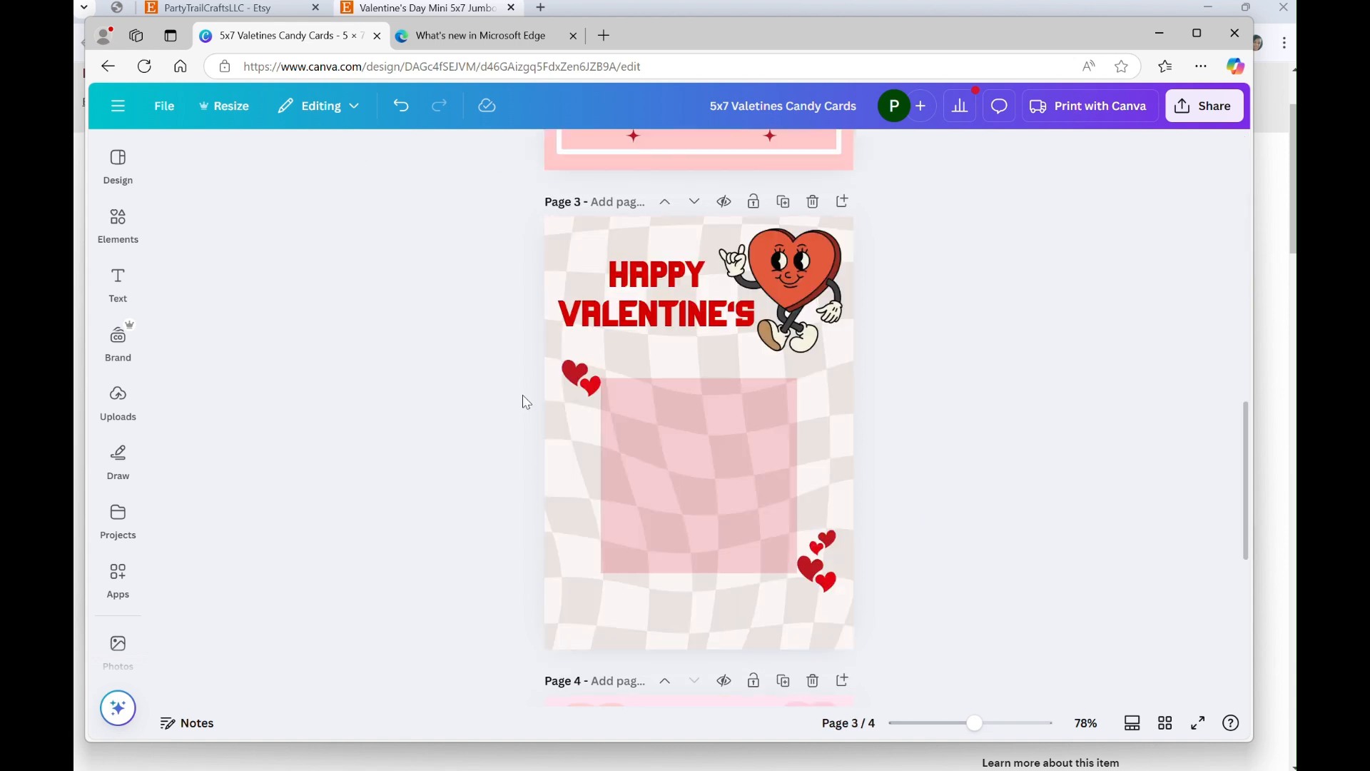
scroll(526, 402, "down", 3)
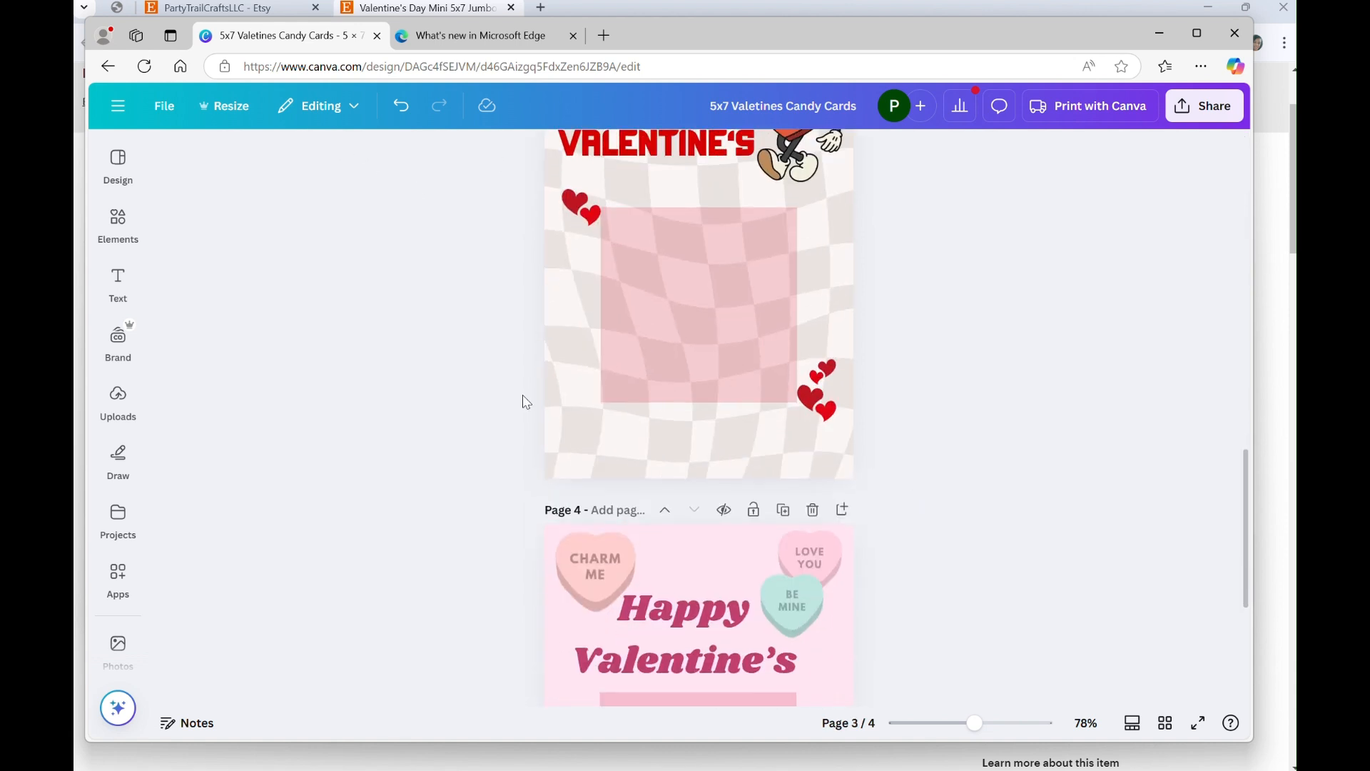
scroll(525, 402, "up", 20)
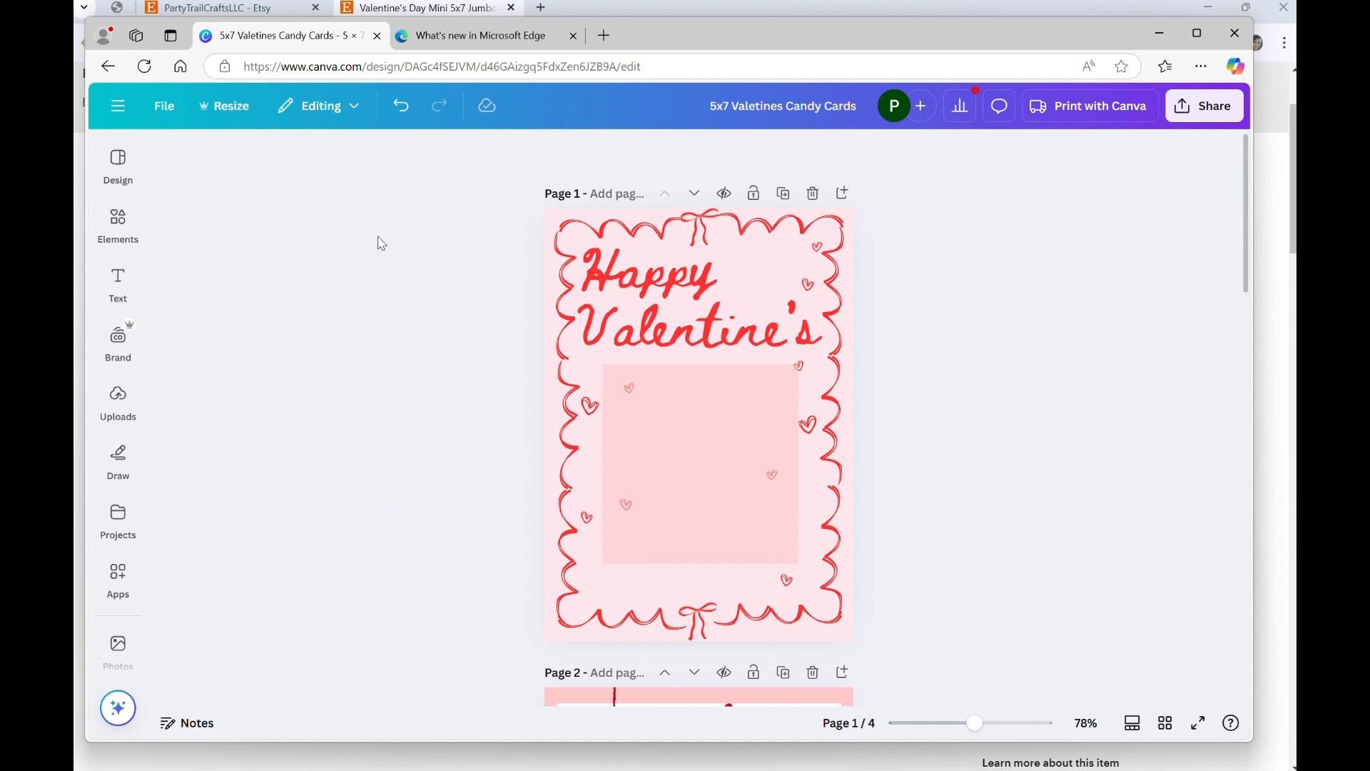
Step: Copy and resize all pages of the candy card design to the saved 8.5 x 11 in size and open the resized copy
left_click(229, 112)
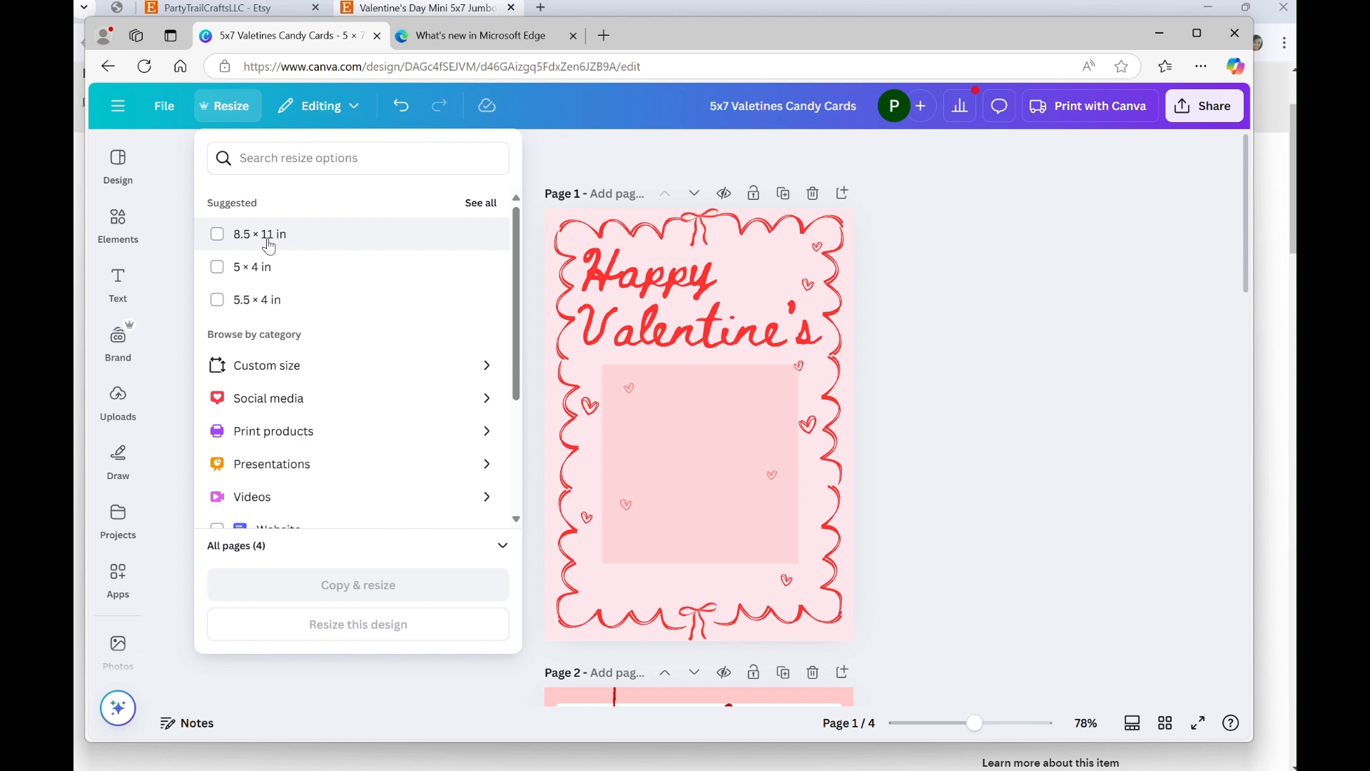
left_click(298, 380)
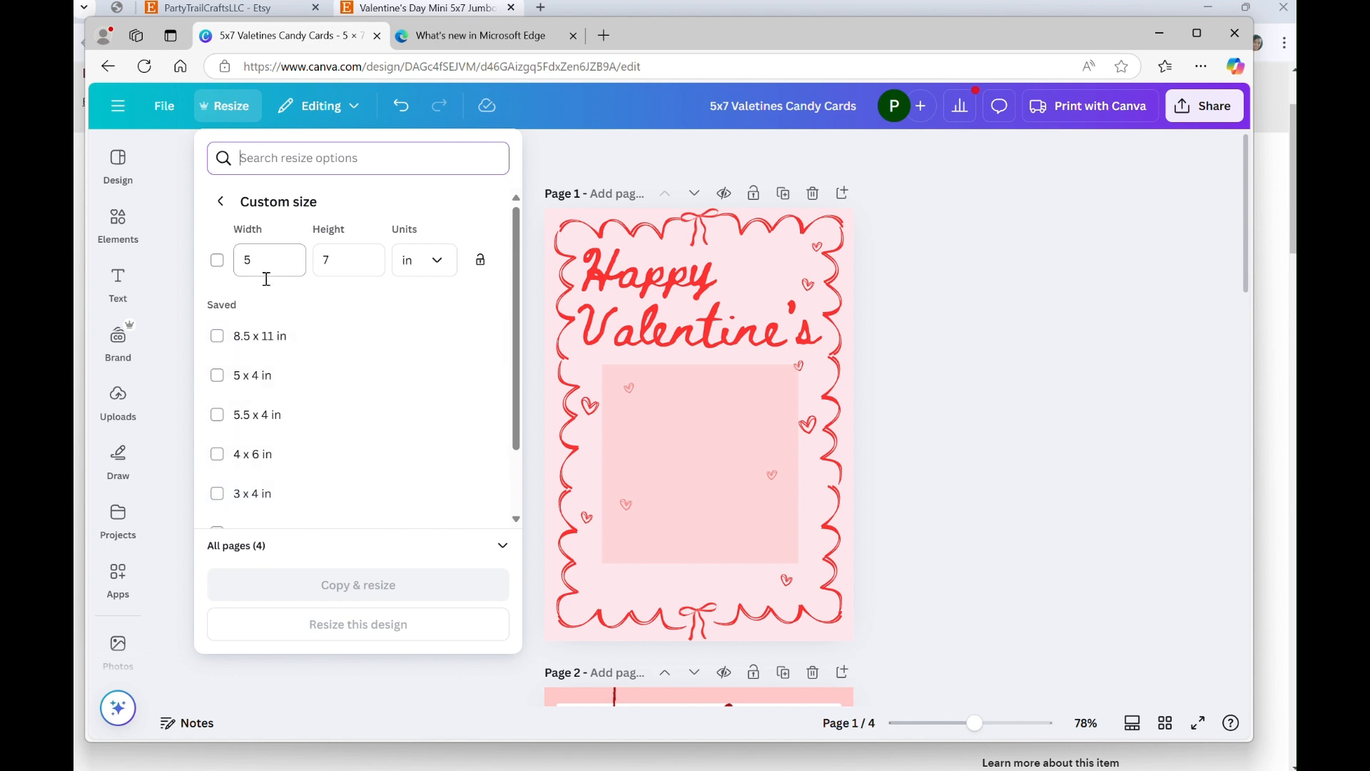
left_click(221, 336)
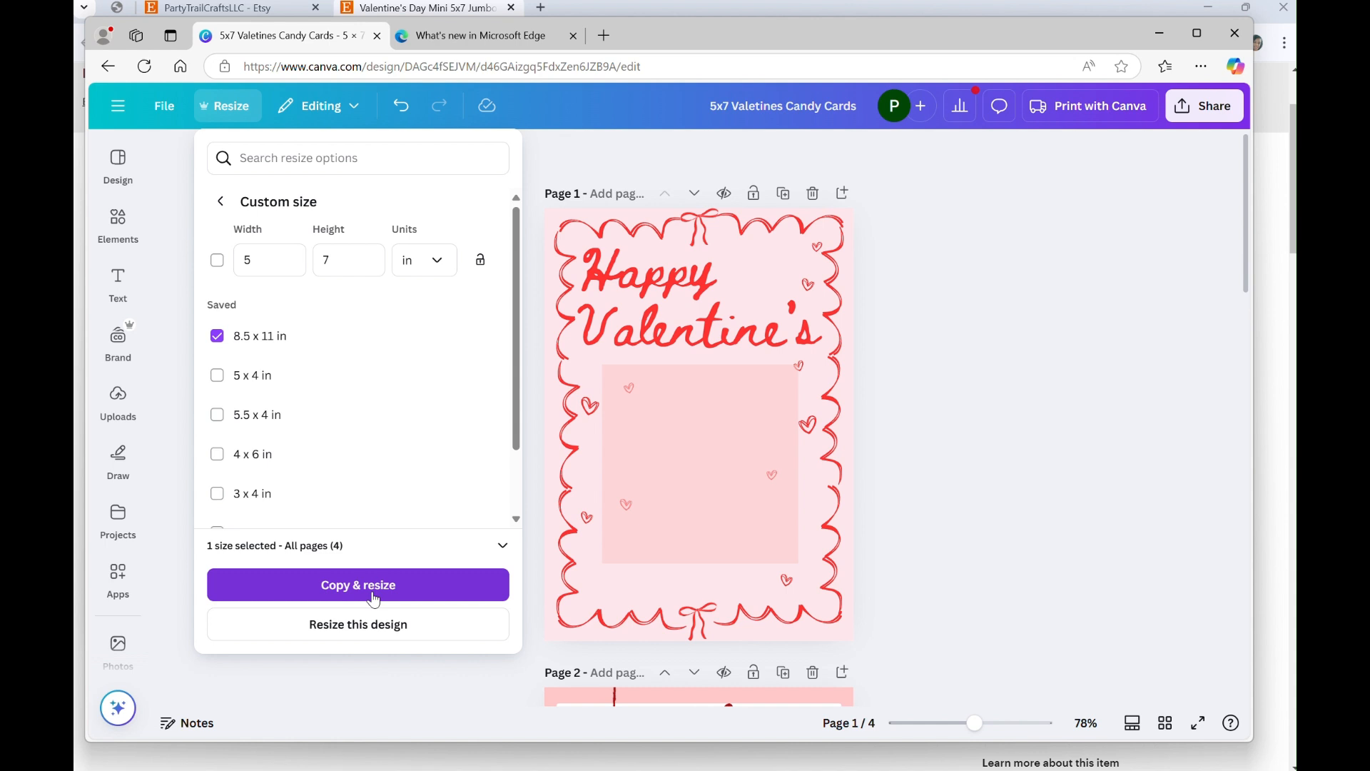
left_click(364, 591)
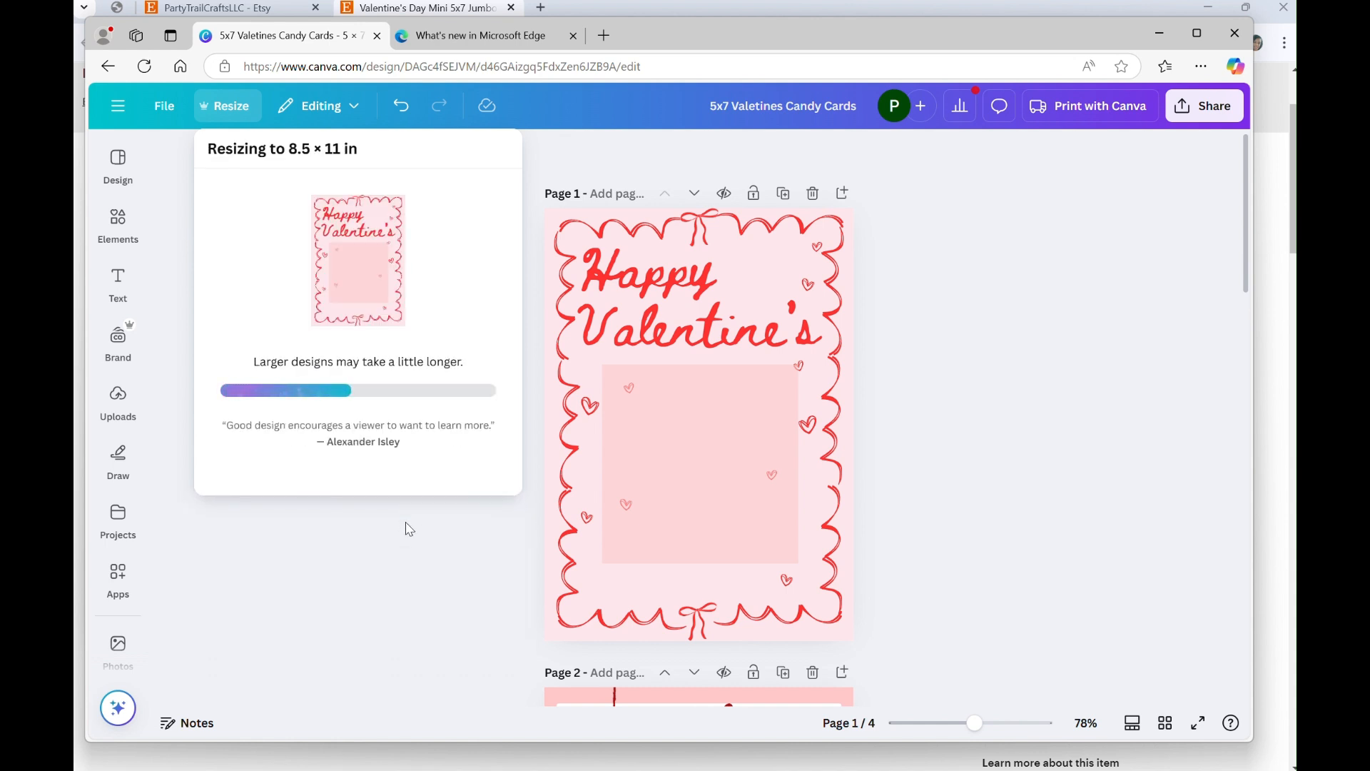
left_click(393, 293)
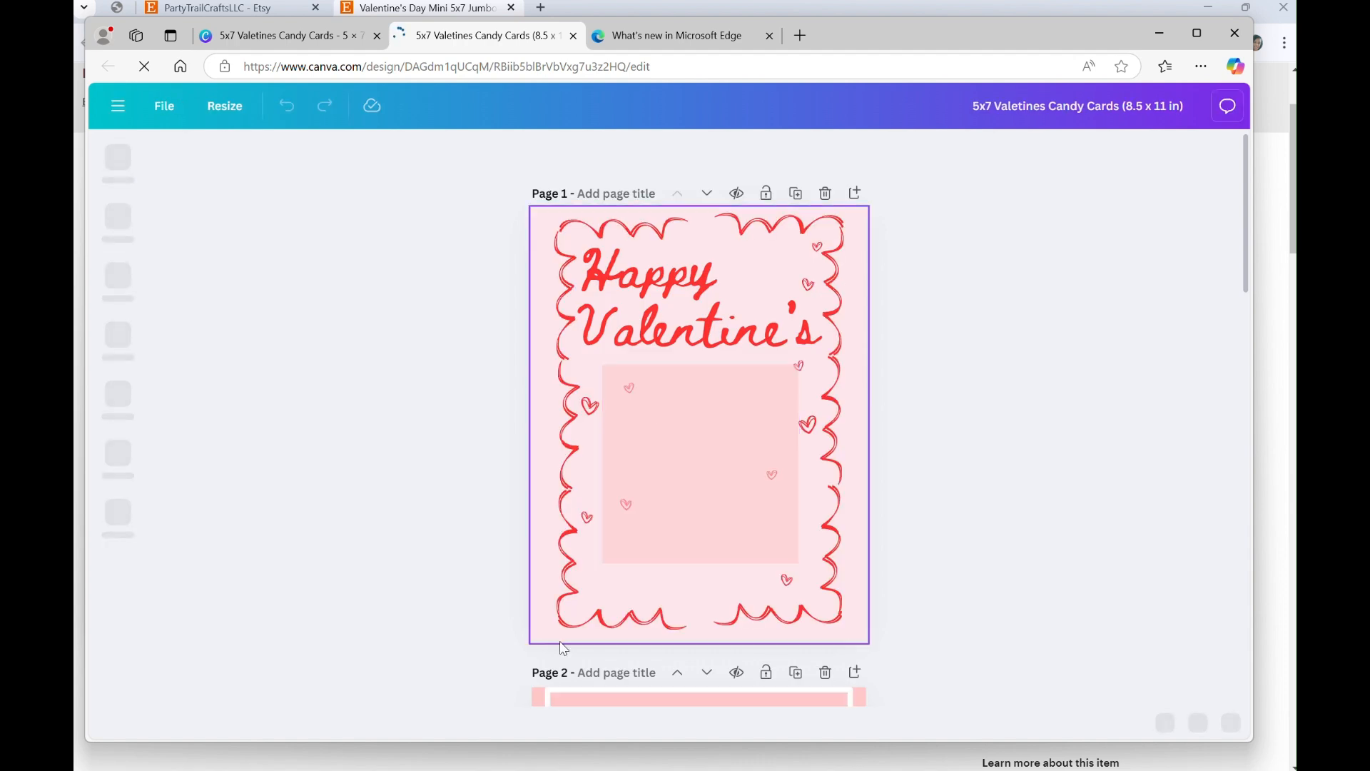
Step: Reduce the height of the pink square placeholder on page 1 of the 8.5 x 11 in copy slightly, and delete it
left_click(756, 411)
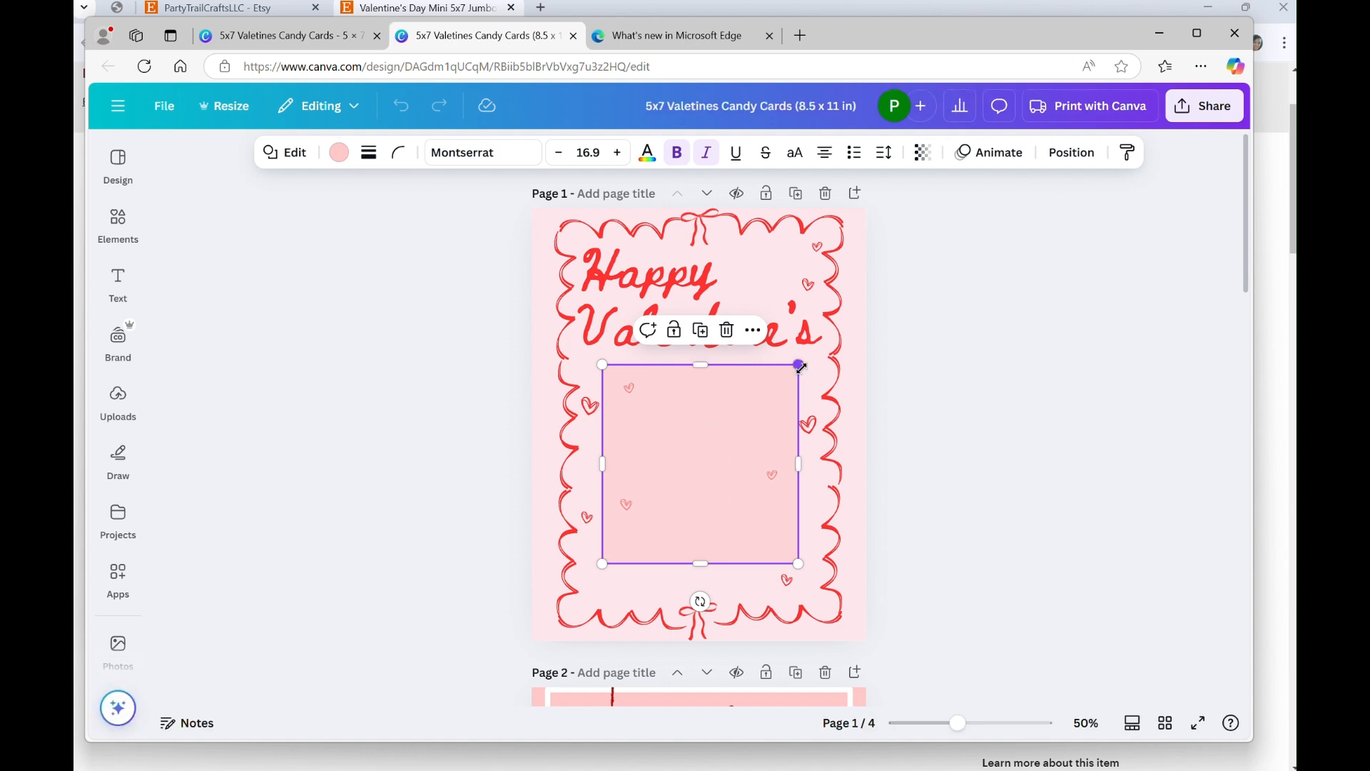
mouse_move(800, 366)
left_mouse_down()
mouse_move(783, 390)
mouse_move(800, 372)
left_mouse_up()
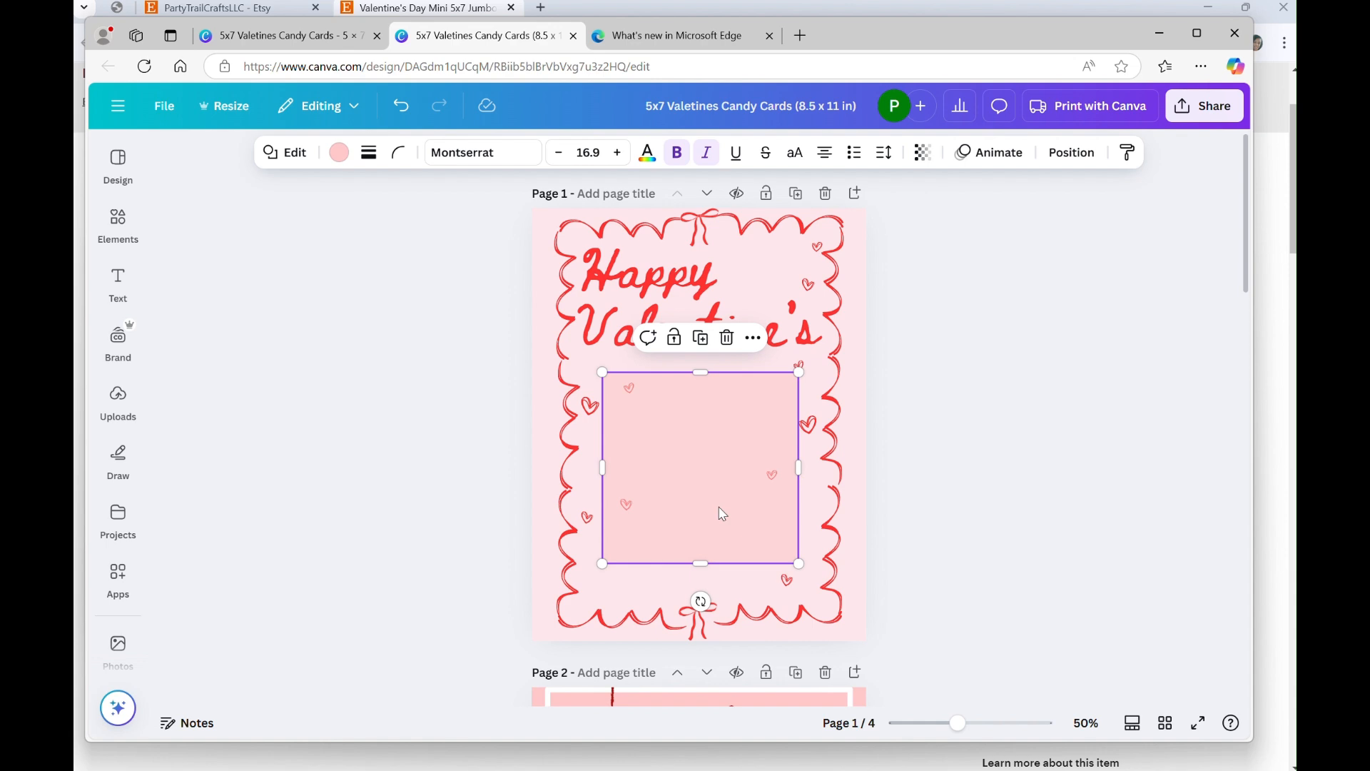
scroll(723, 513, "down", 8)
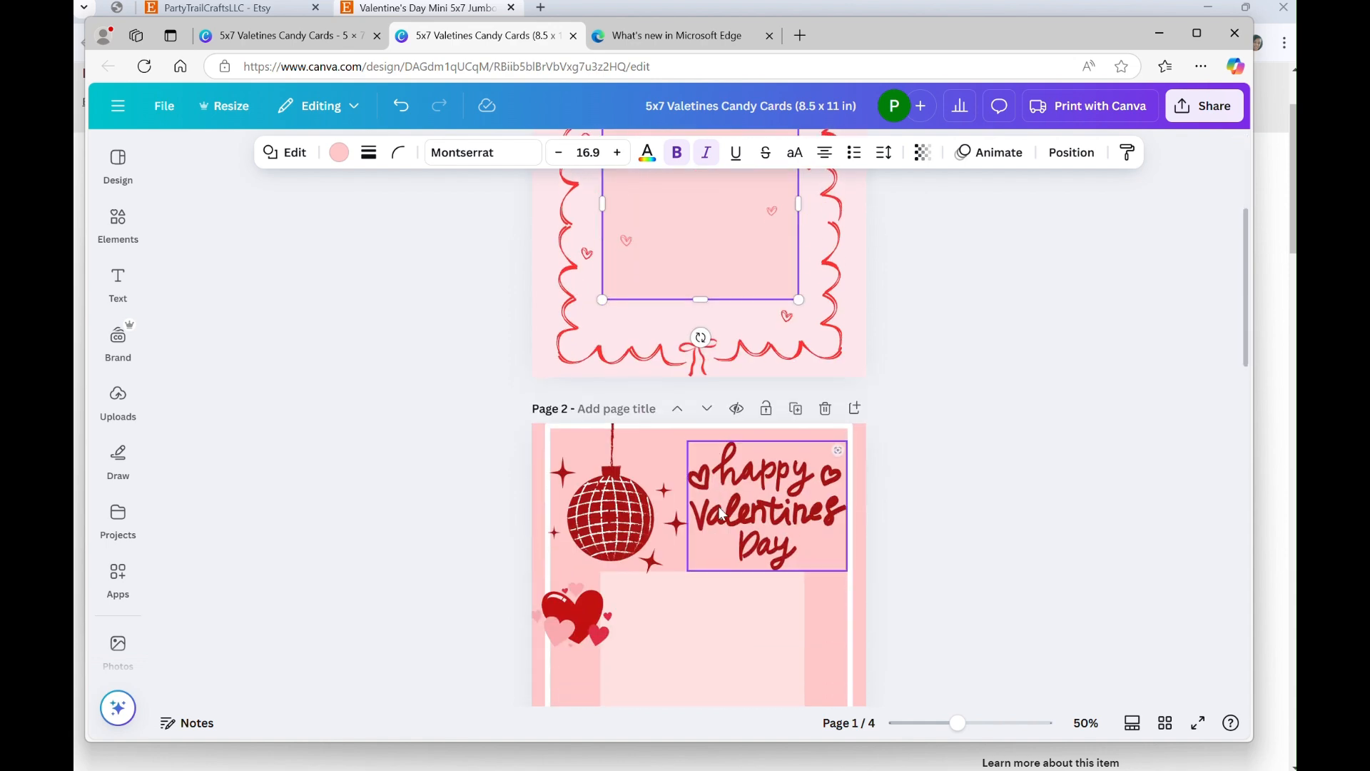
scroll(722, 513, "up", 4)
scroll(722, 514, "up", 5)
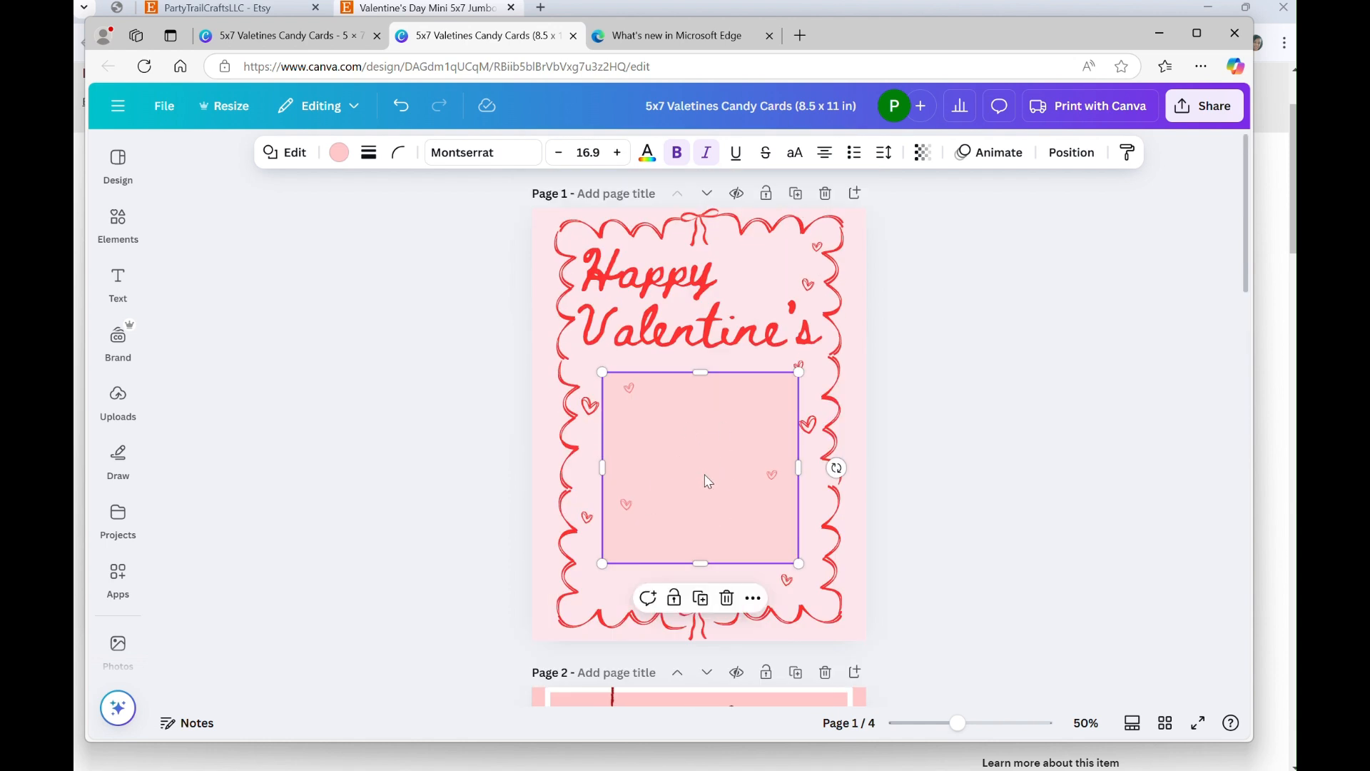
key("Delete")
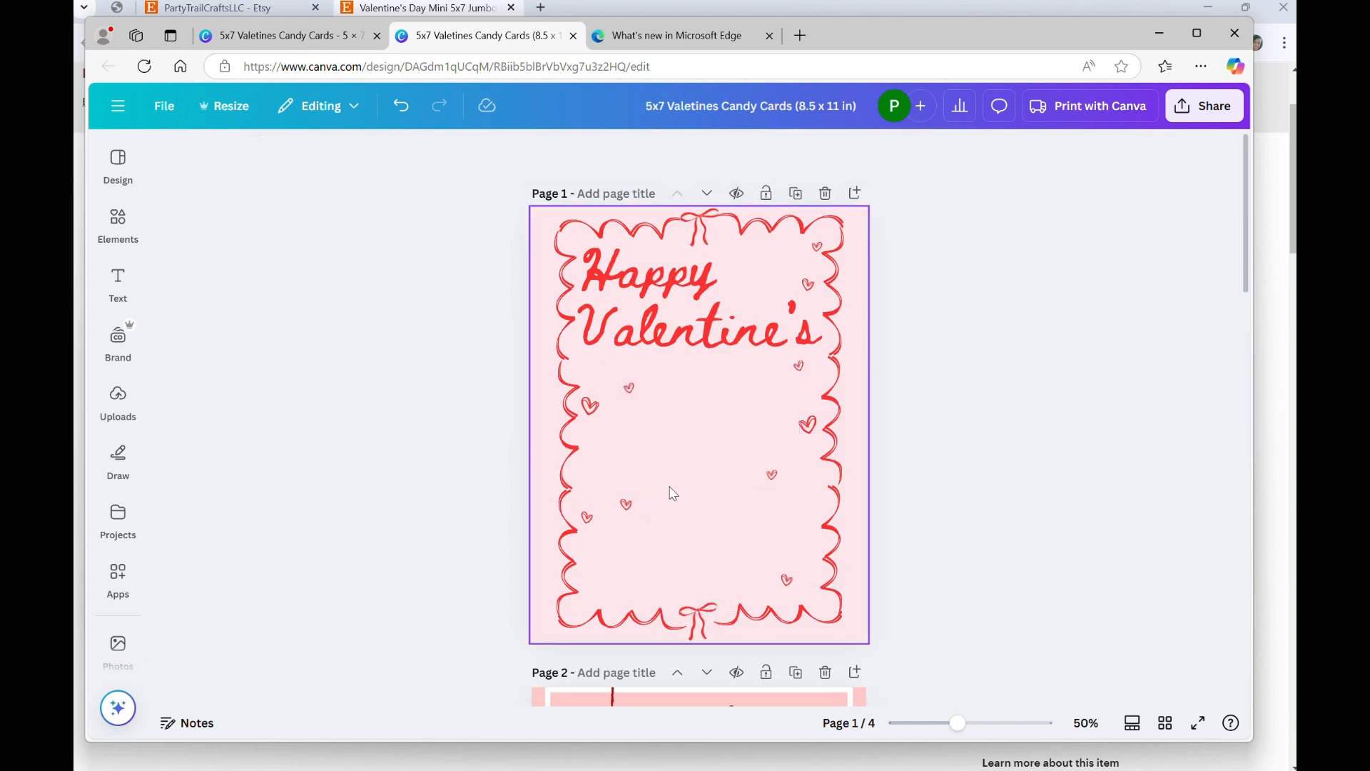
scroll(621, 443, "down", 10)
scroll(620, 444, "down", 3)
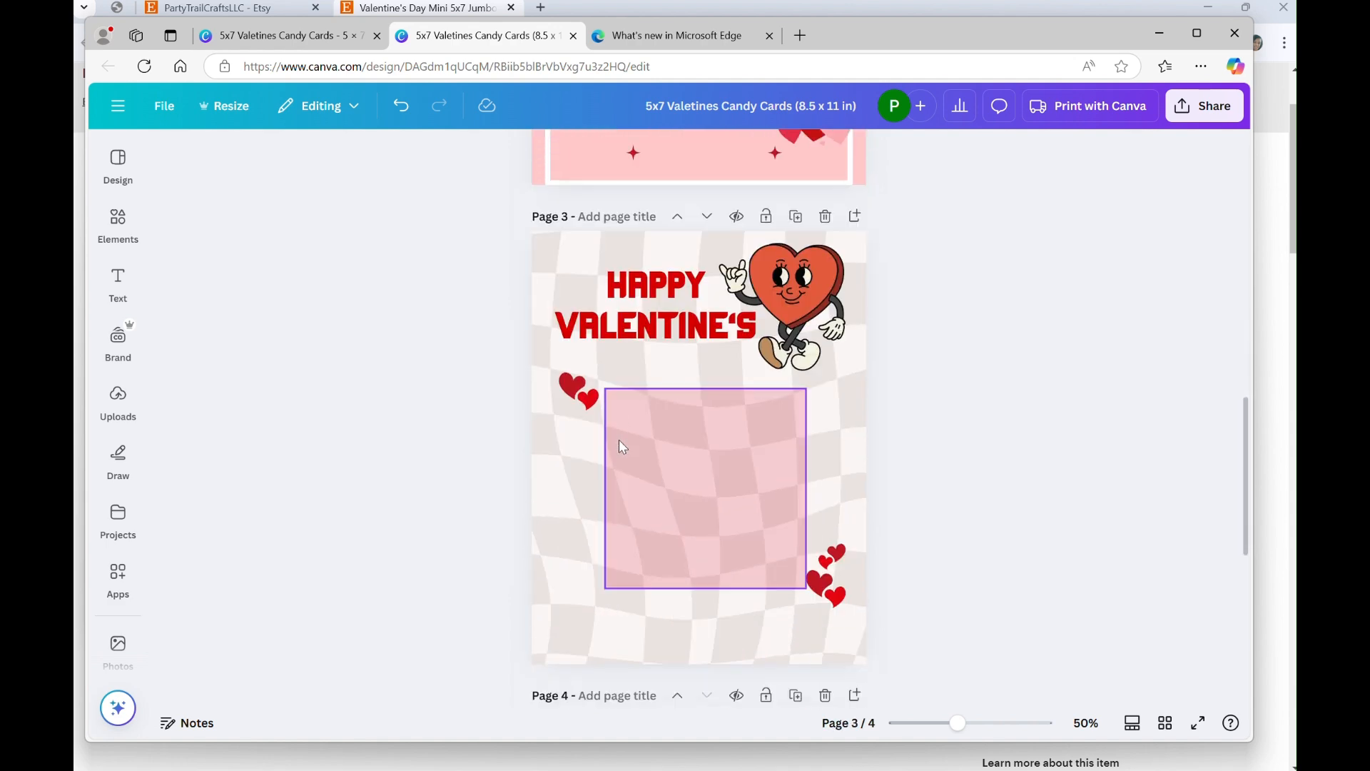
scroll(620, 441, "down", 4)
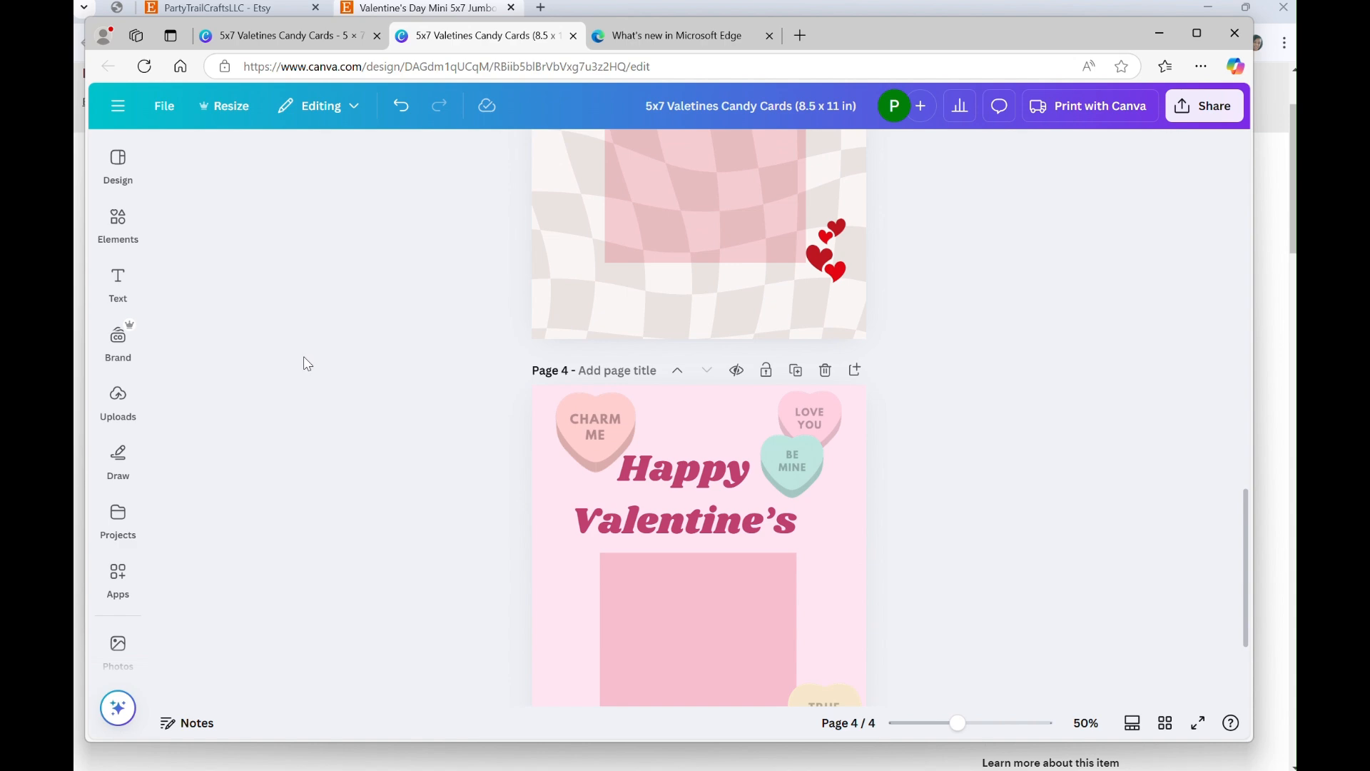
scroll(548, 289, "up", 15)
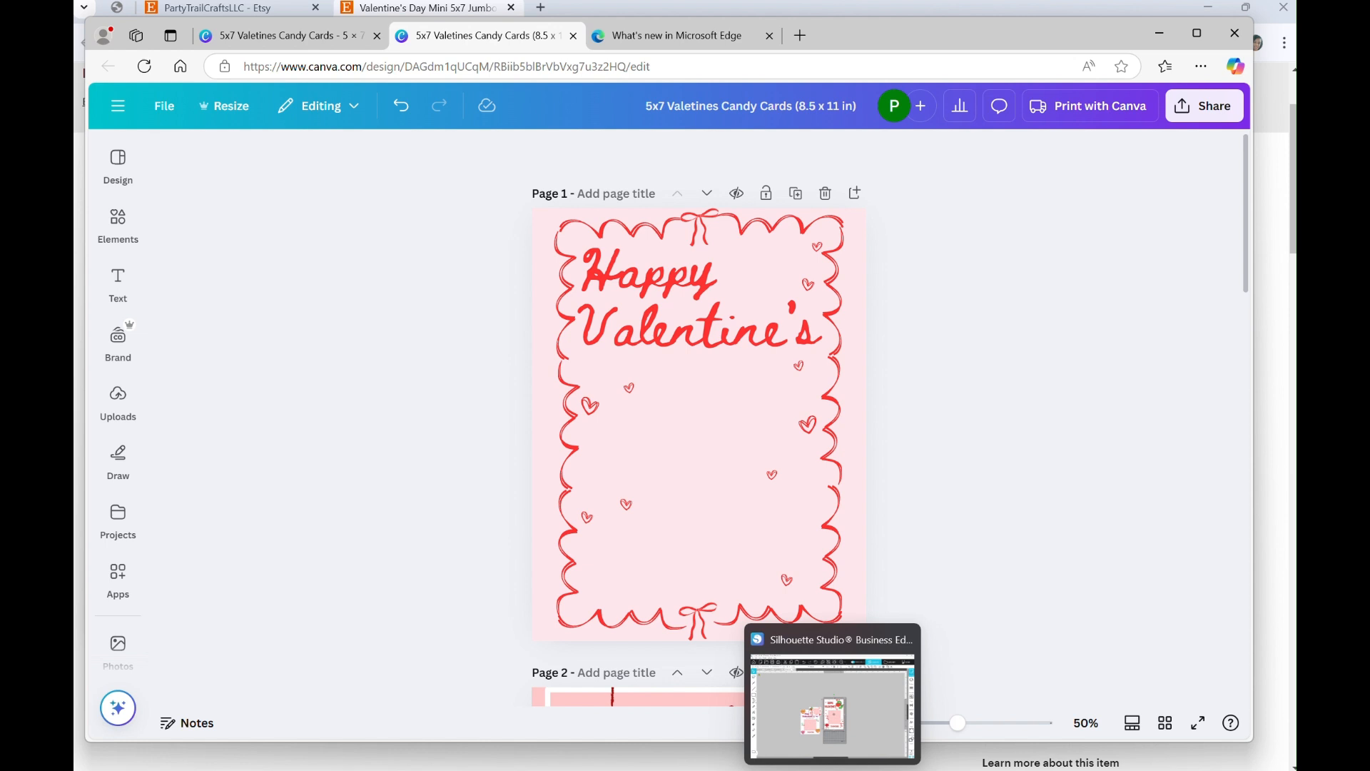
Step: Return to the Canva home page and begin creating a new design from an uploaded file
left_click(118, 106)
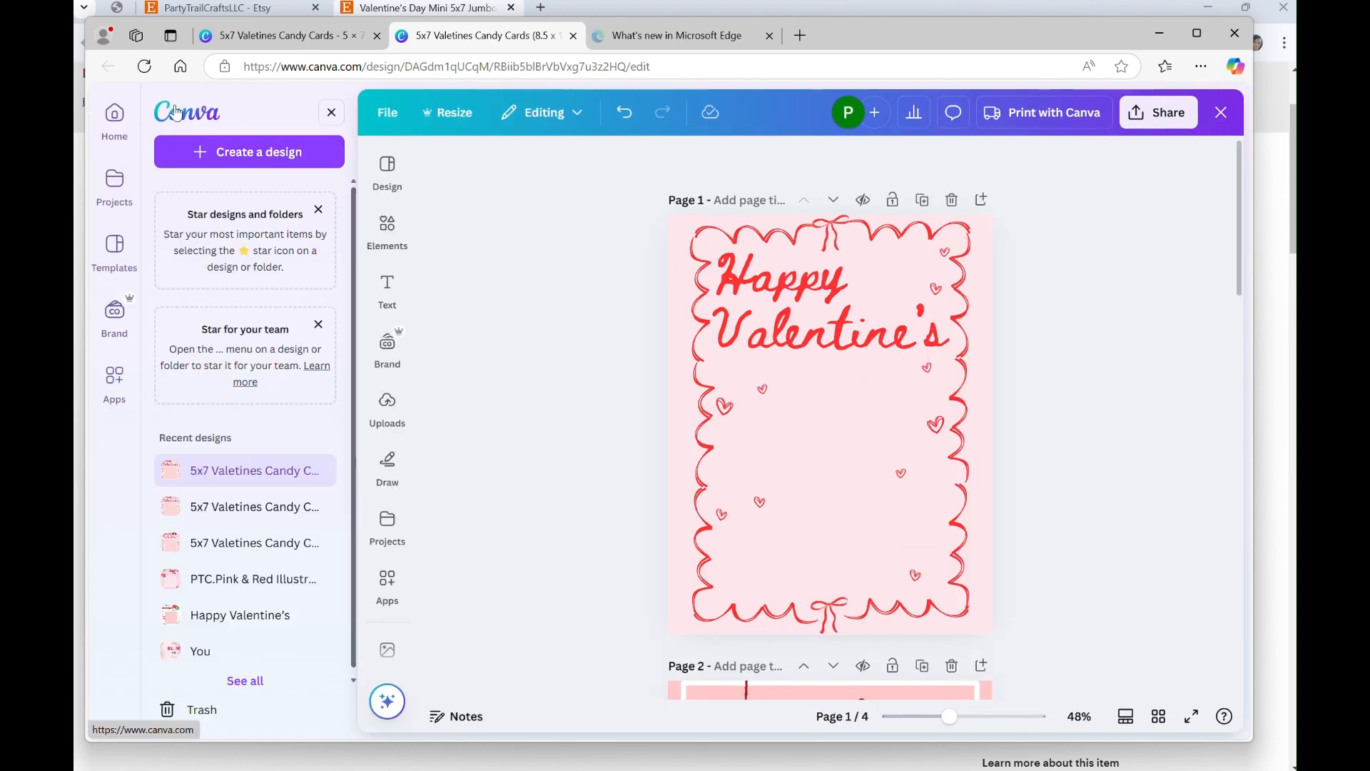
left_click(214, 148)
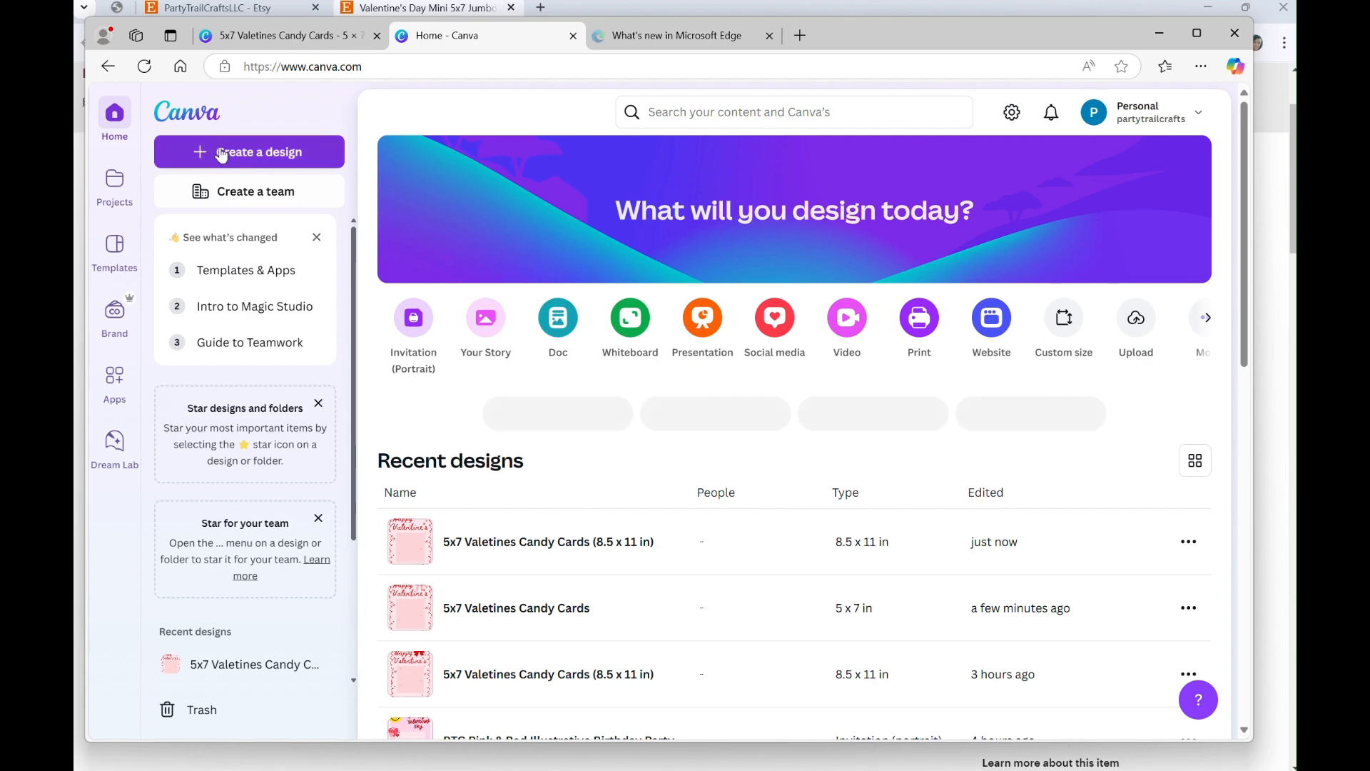
left_click(200, 159)
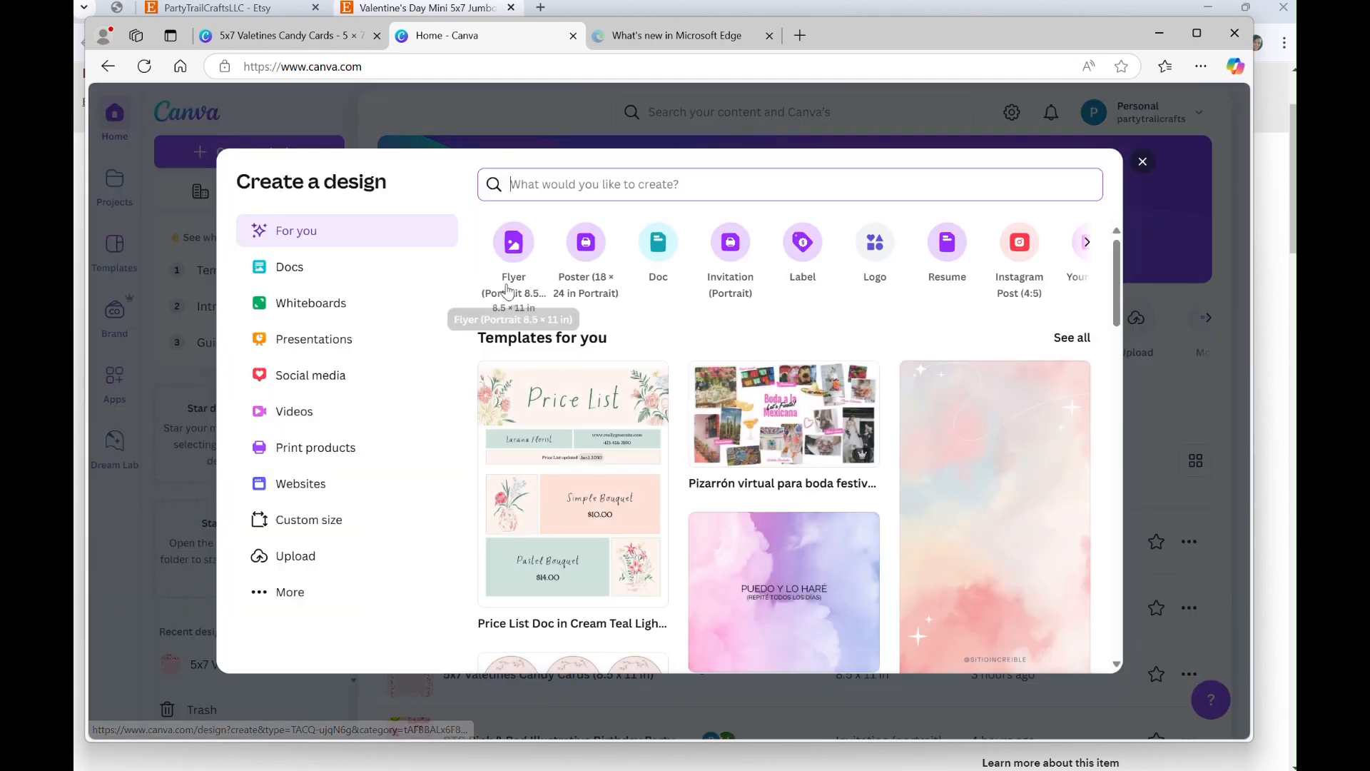
left_click(282, 556)
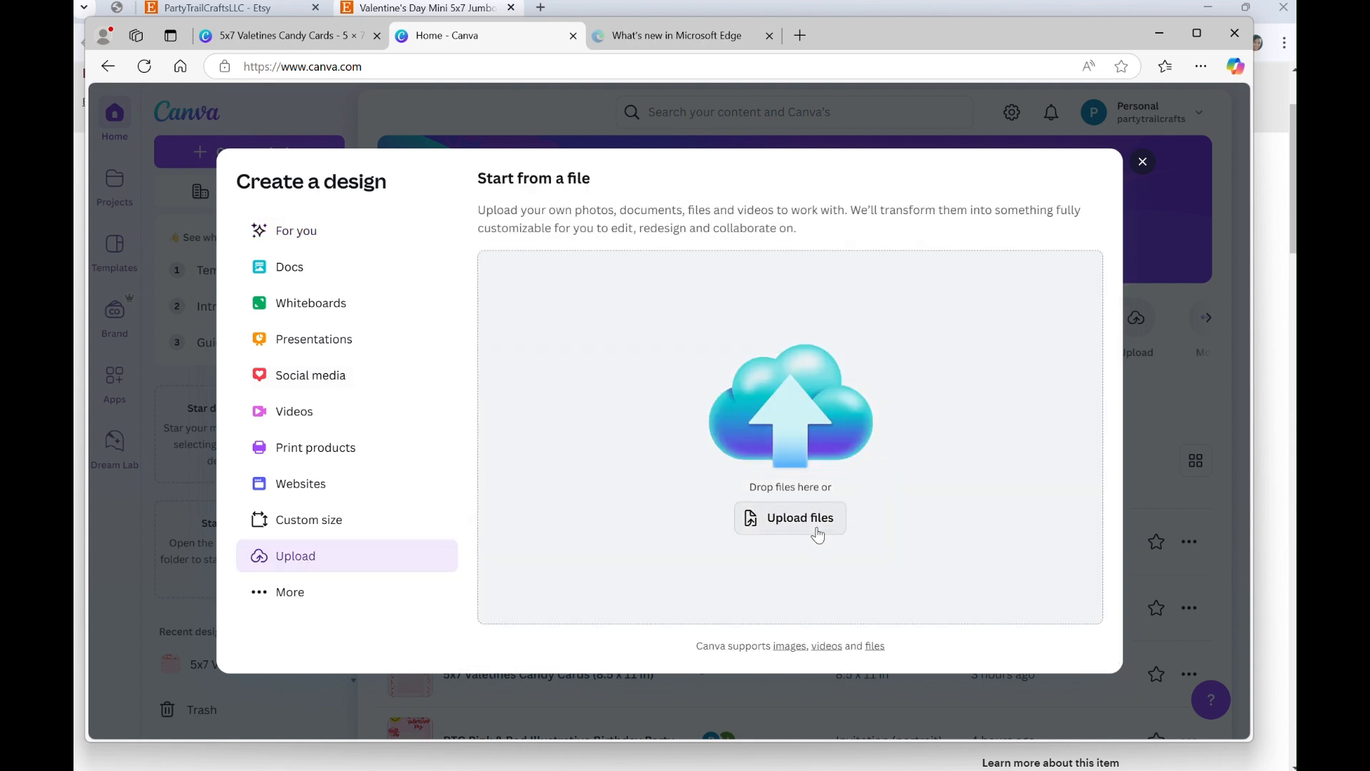
Step: Upload image 1 from the "5x7 Valetines Candy Cards" folder on the Desktop
left_click(818, 534)
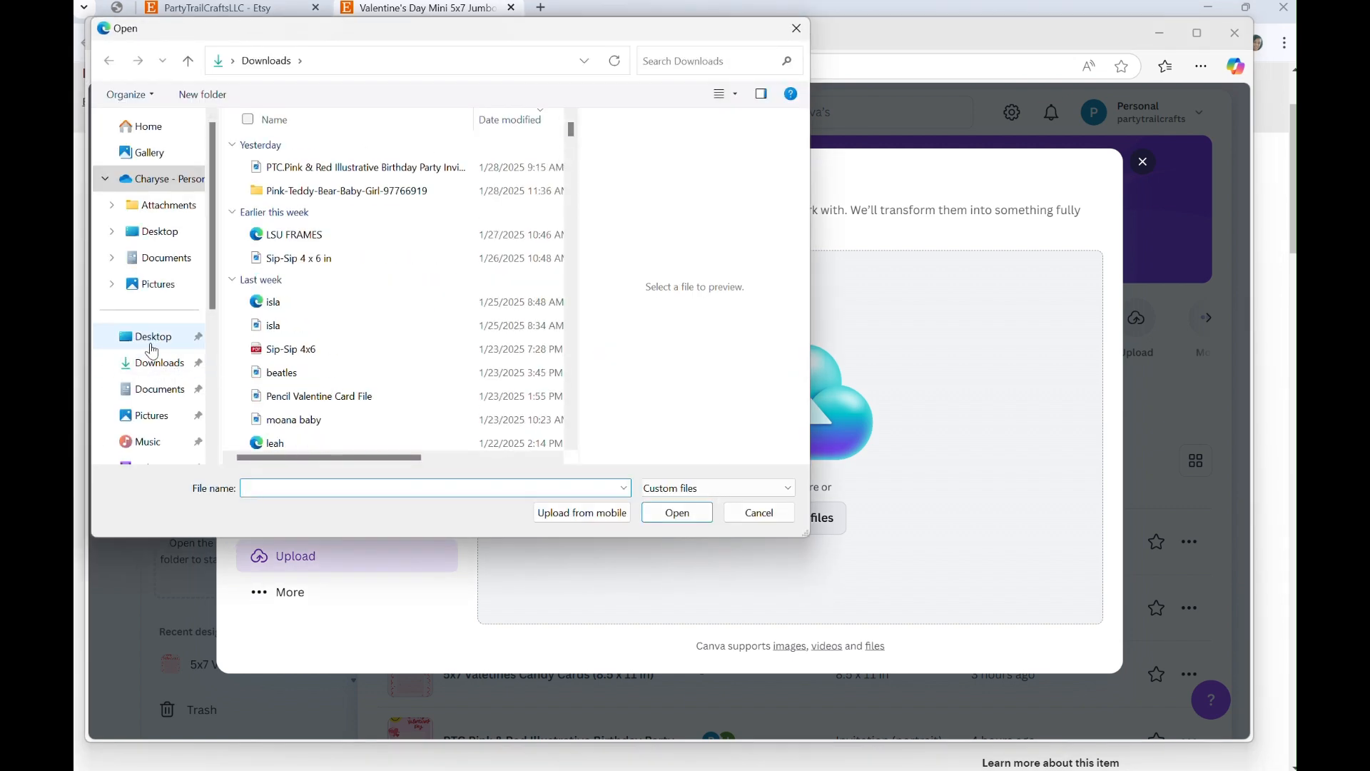
left_click(146, 337)
left_click(323, 251)
double_click(349, 247)
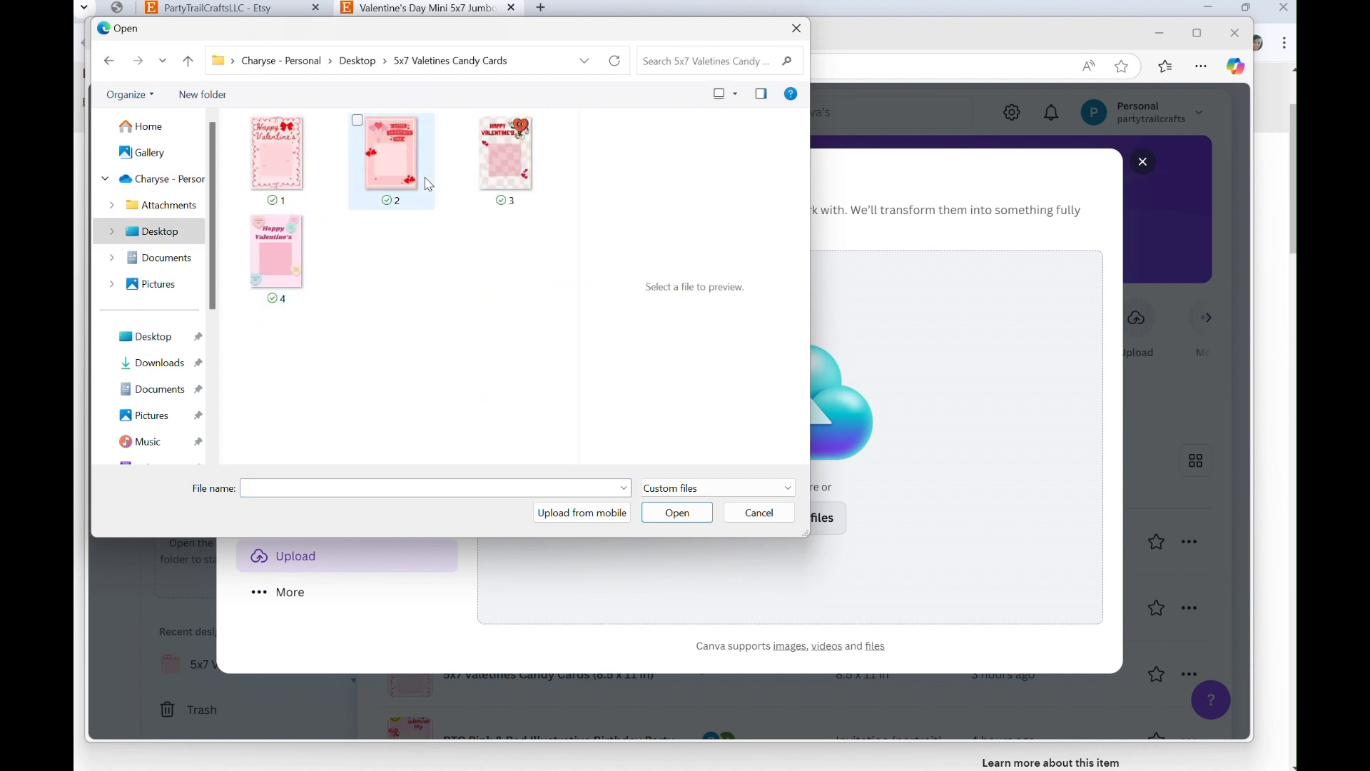
double_click(282, 173)
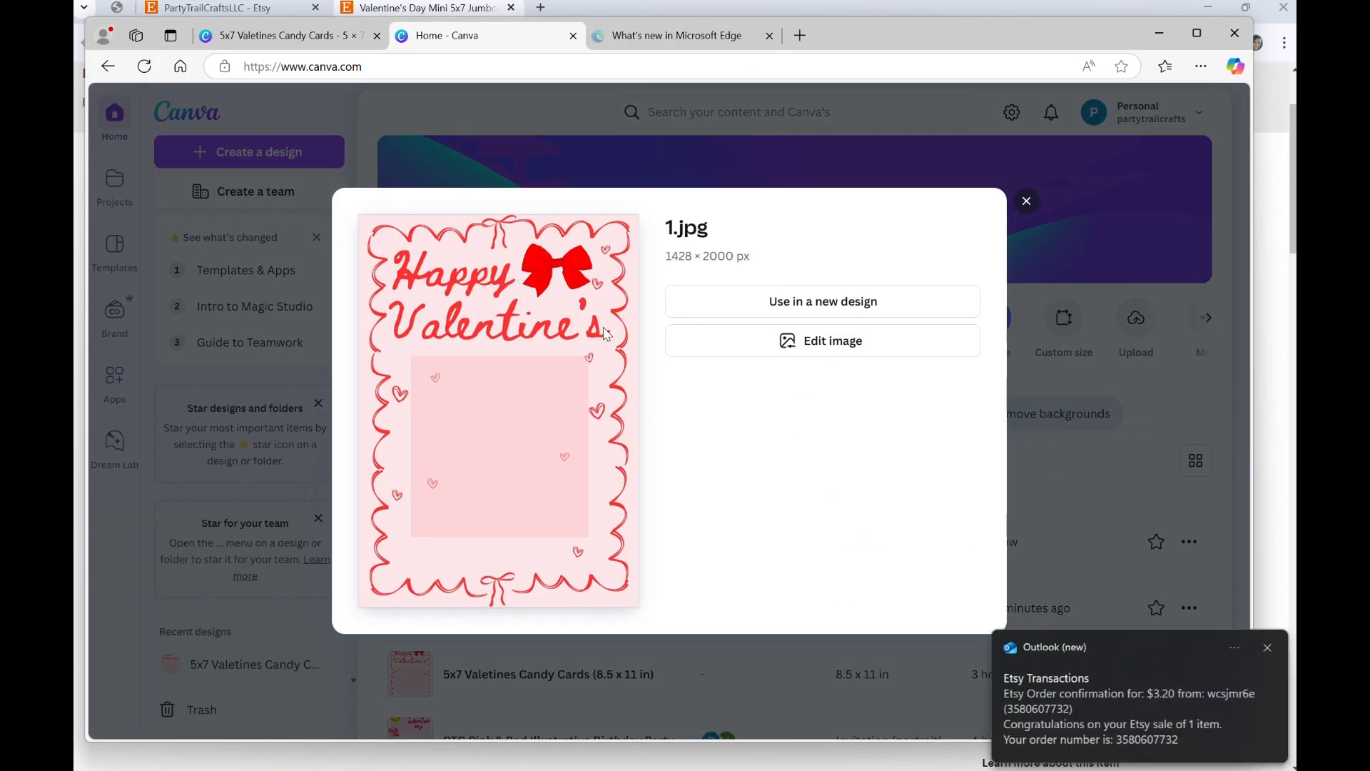
Step: Create a new design from the uploaded 1.jpg with a custom size of 11 x 17 inches
left_click(851, 313)
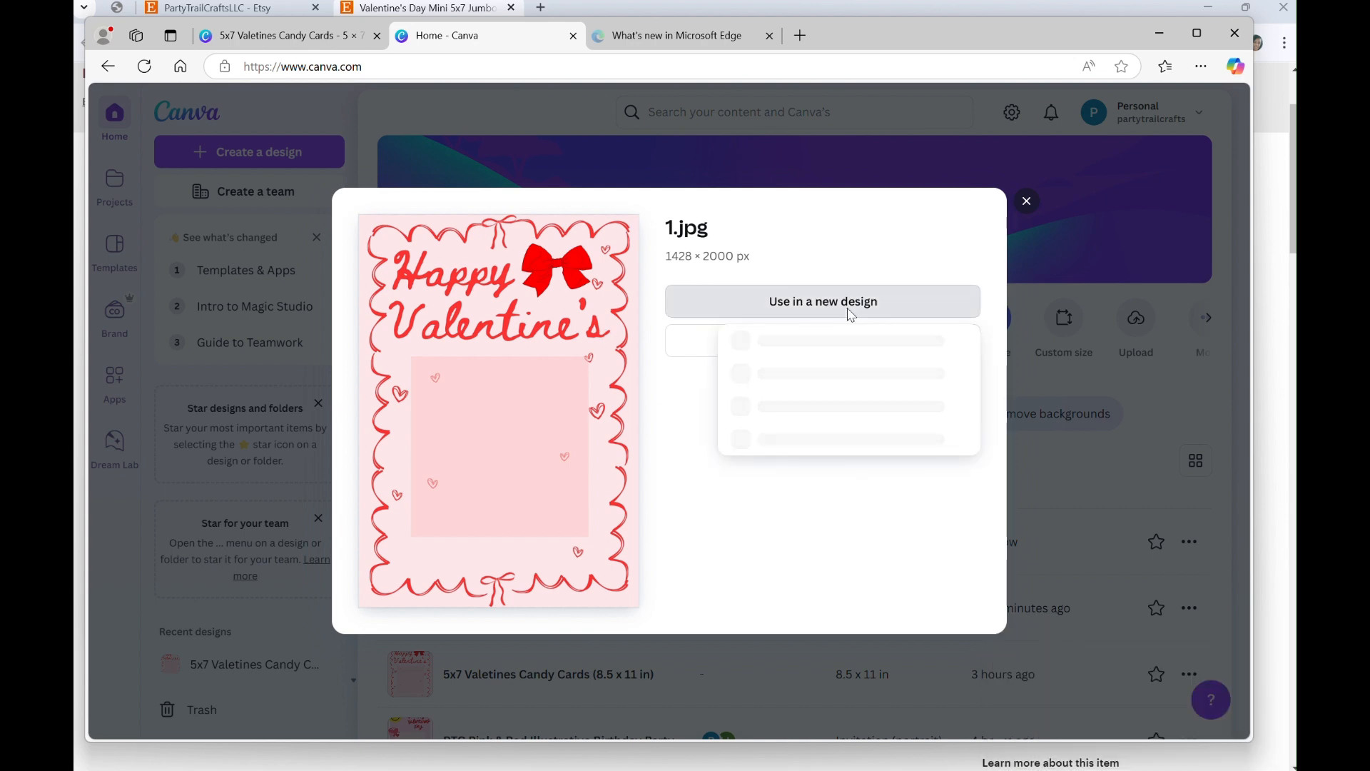
left_click(821, 382)
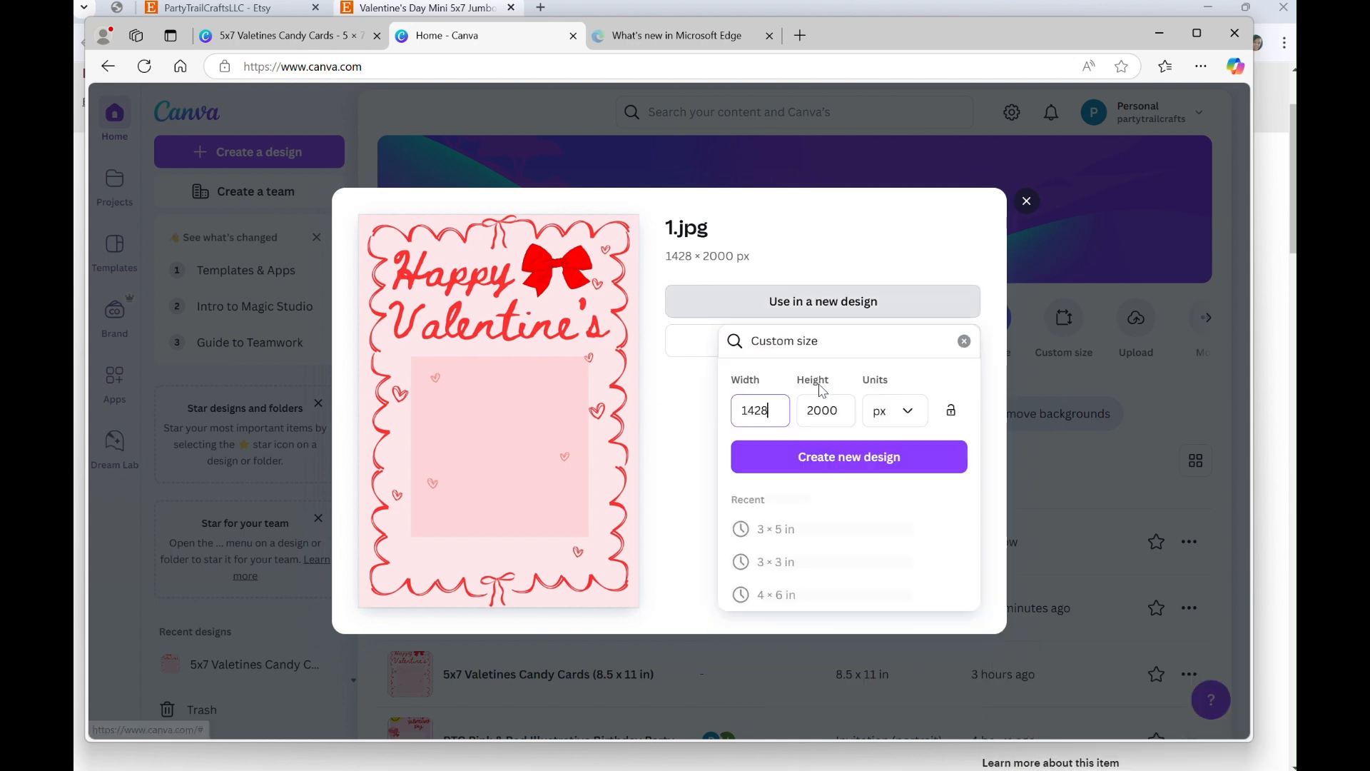
left_click(892, 411)
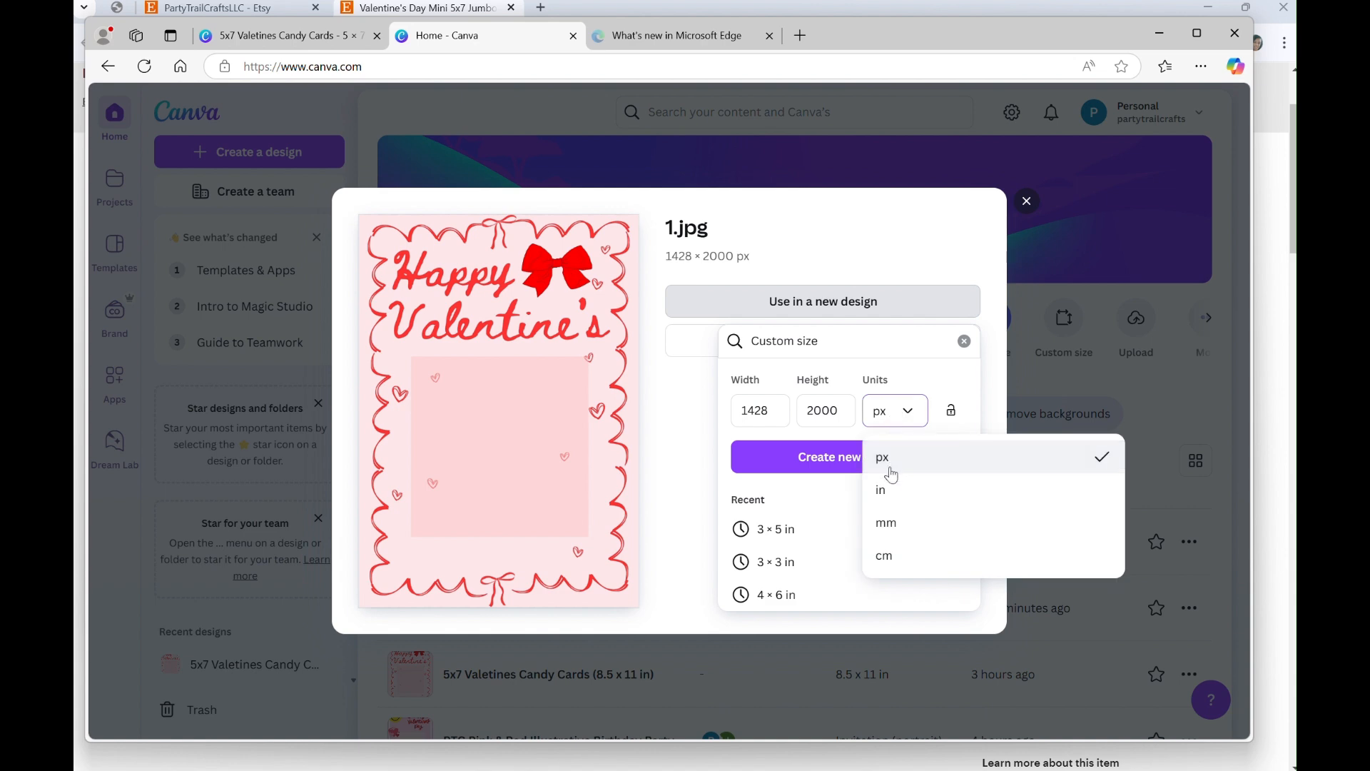
left_click(885, 482)
left_click(785, 404)
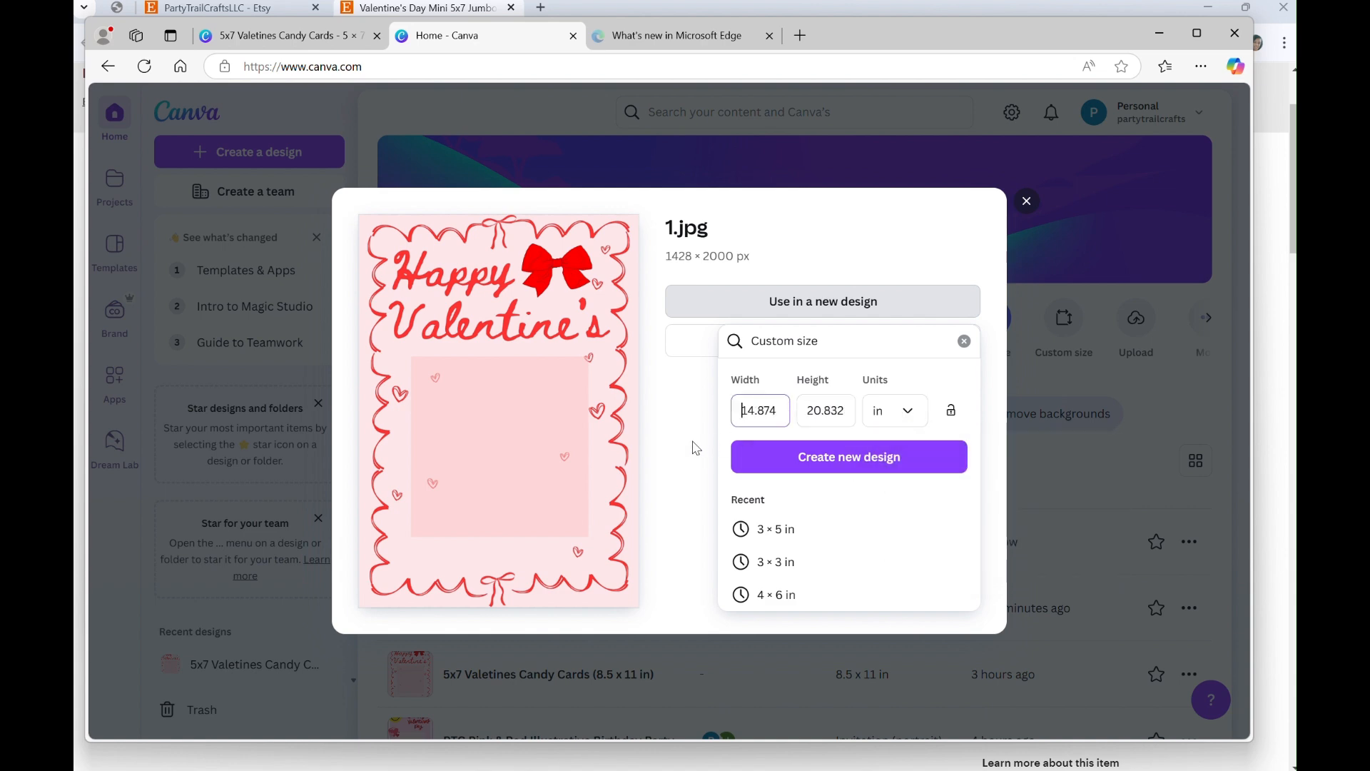
double_click(750, 397)
type("11")
double_click(810, 418)
type("1")
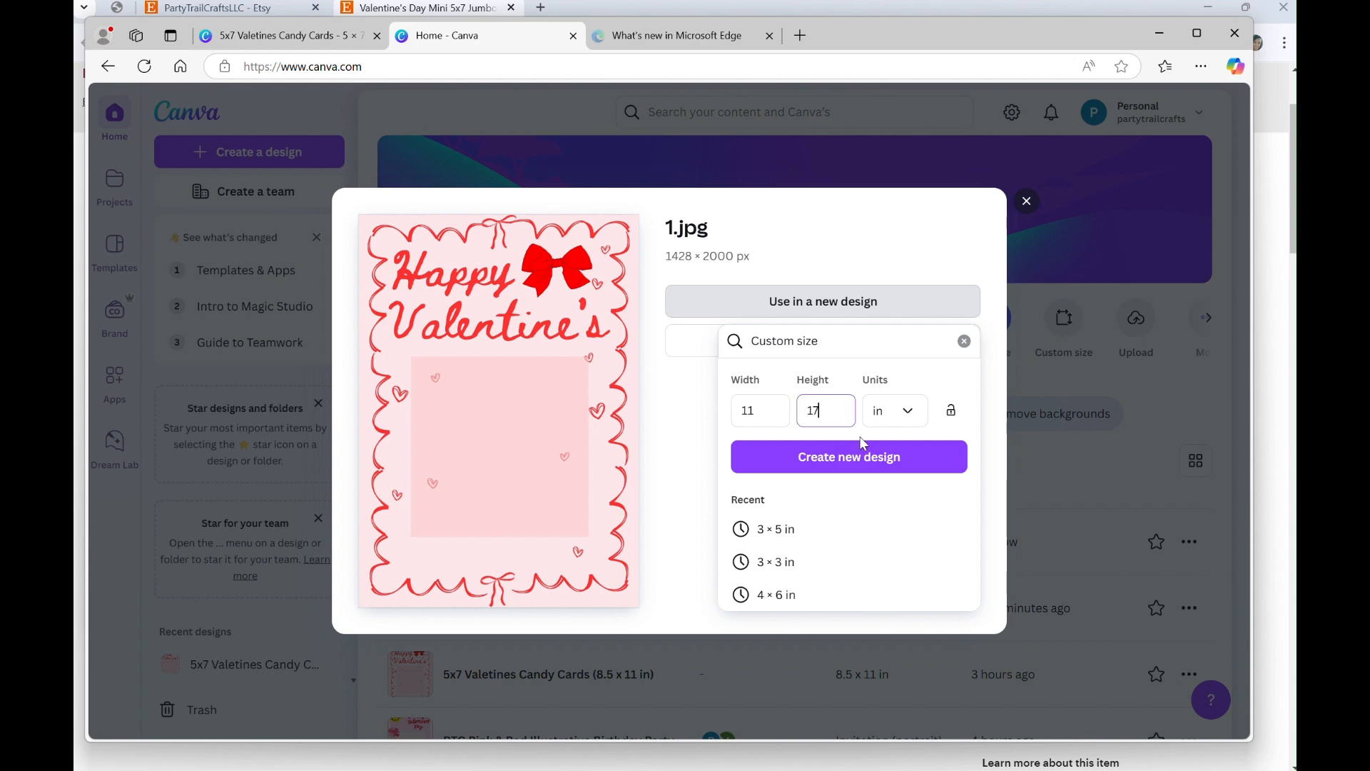
left_click(857, 458)
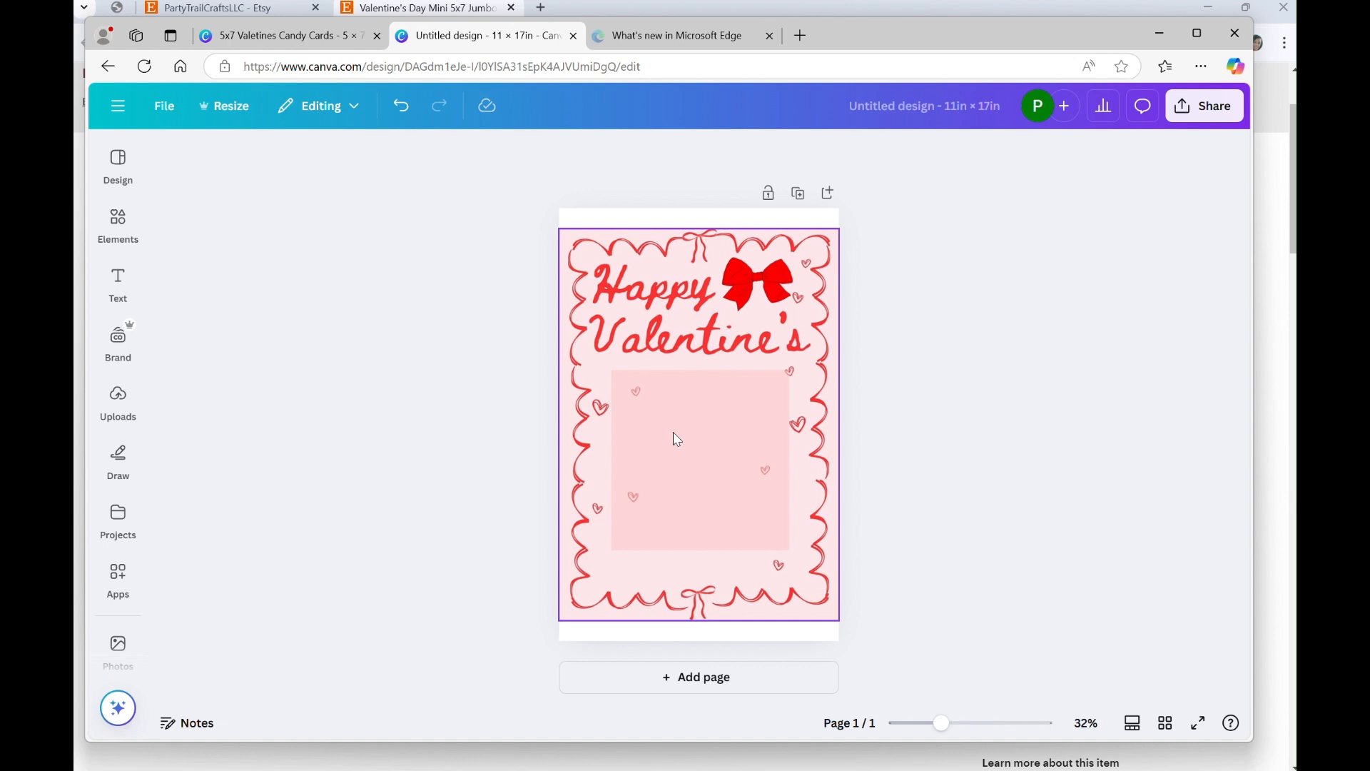
Step: Return to the original 5x7 candy card design and delete the pink square placeholder on page 1
left_click(299, 37)
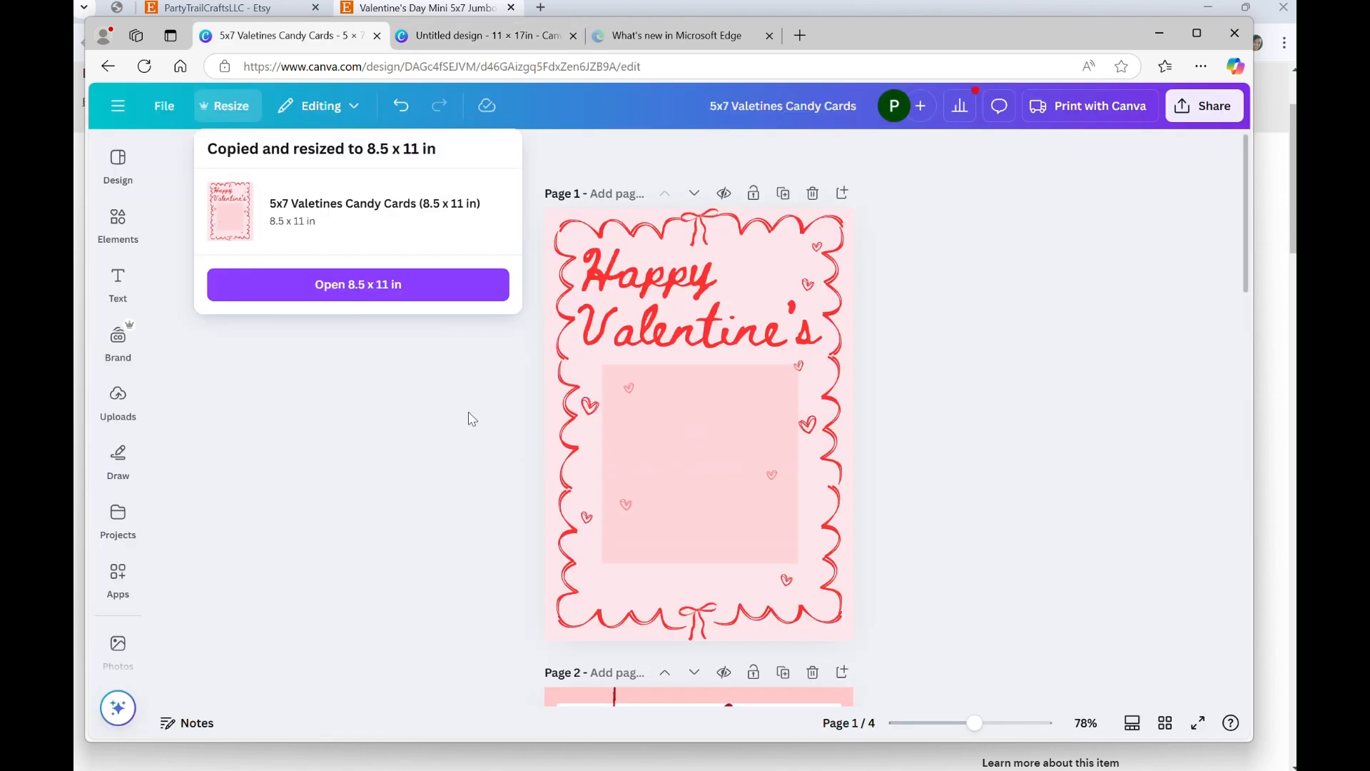
left_click(465, 419)
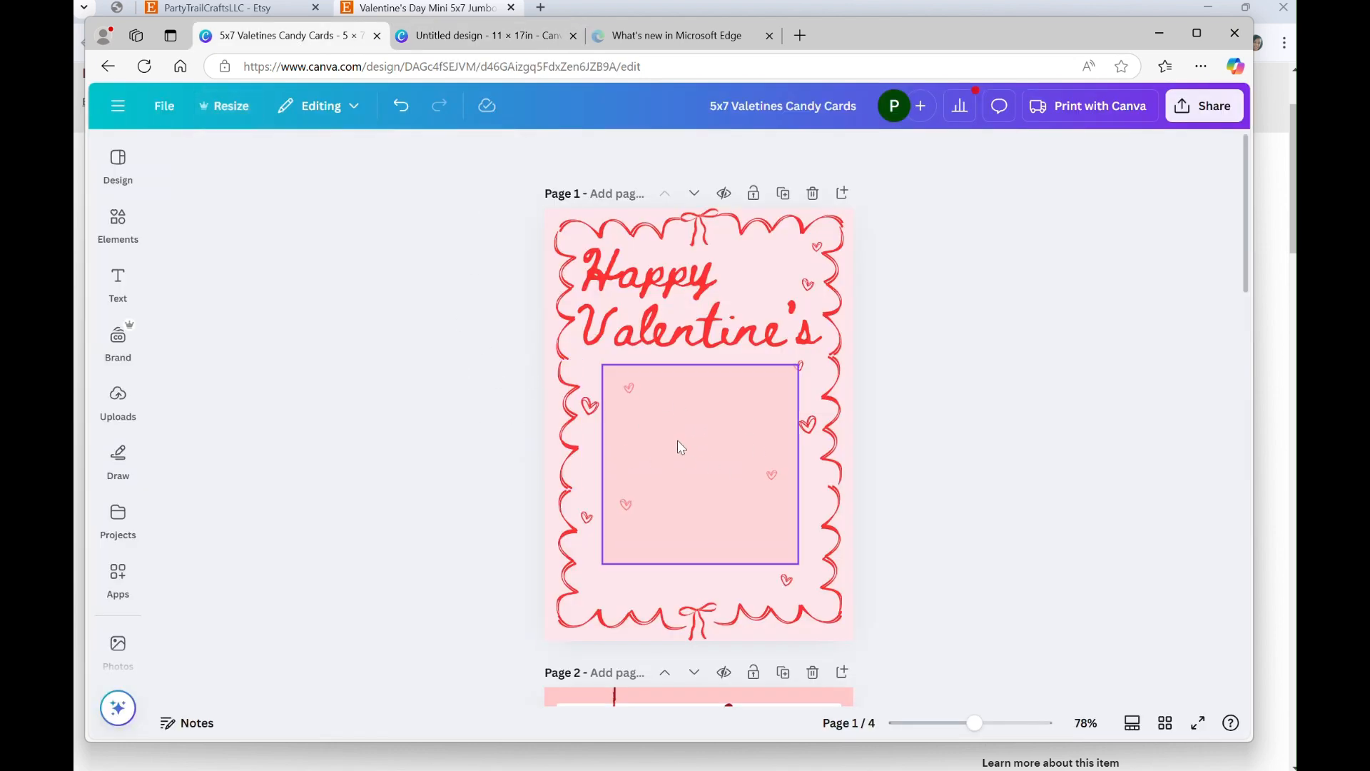
left_click(692, 468)
key("Delete")
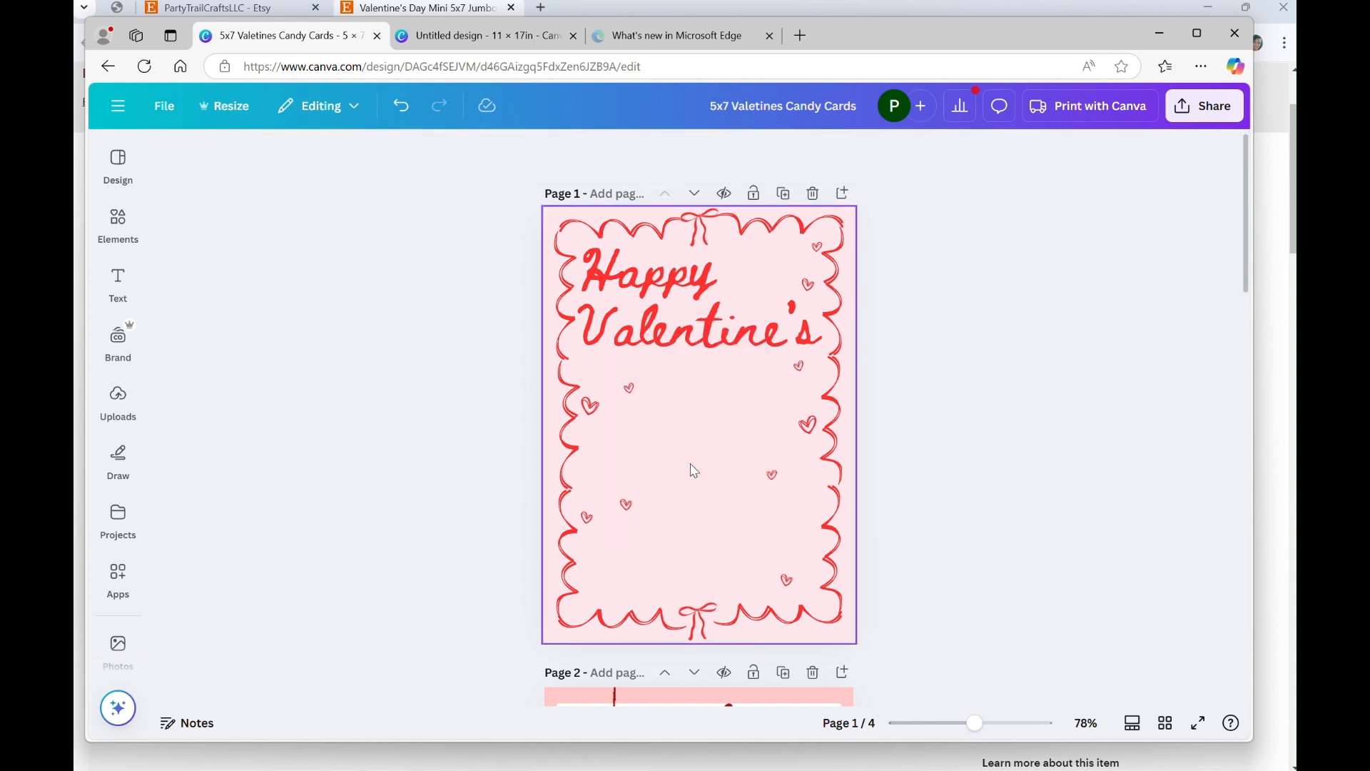
Step: Open the download settings for the 5x7 candy card design and choose PNG as the file type
left_click(1219, 114)
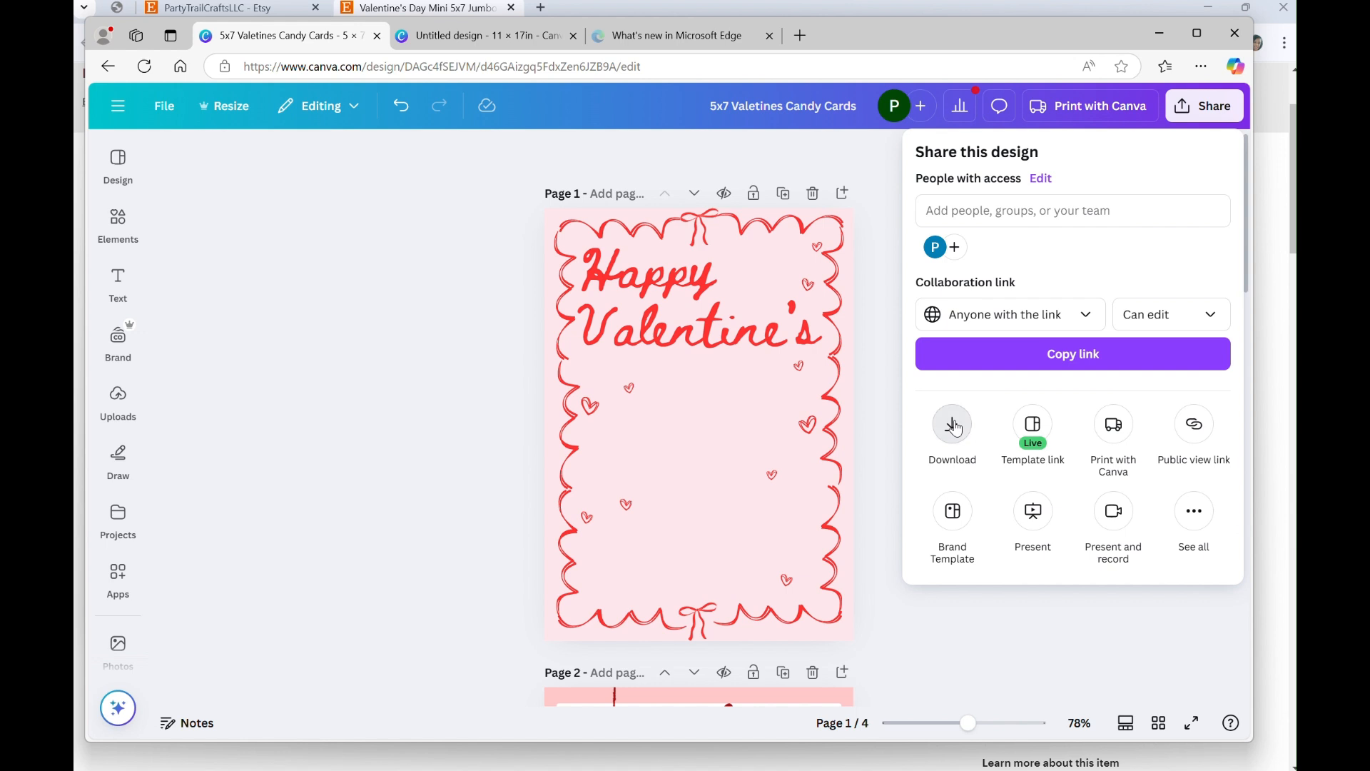
left_click(956, 427)
left_click(1025, 222)
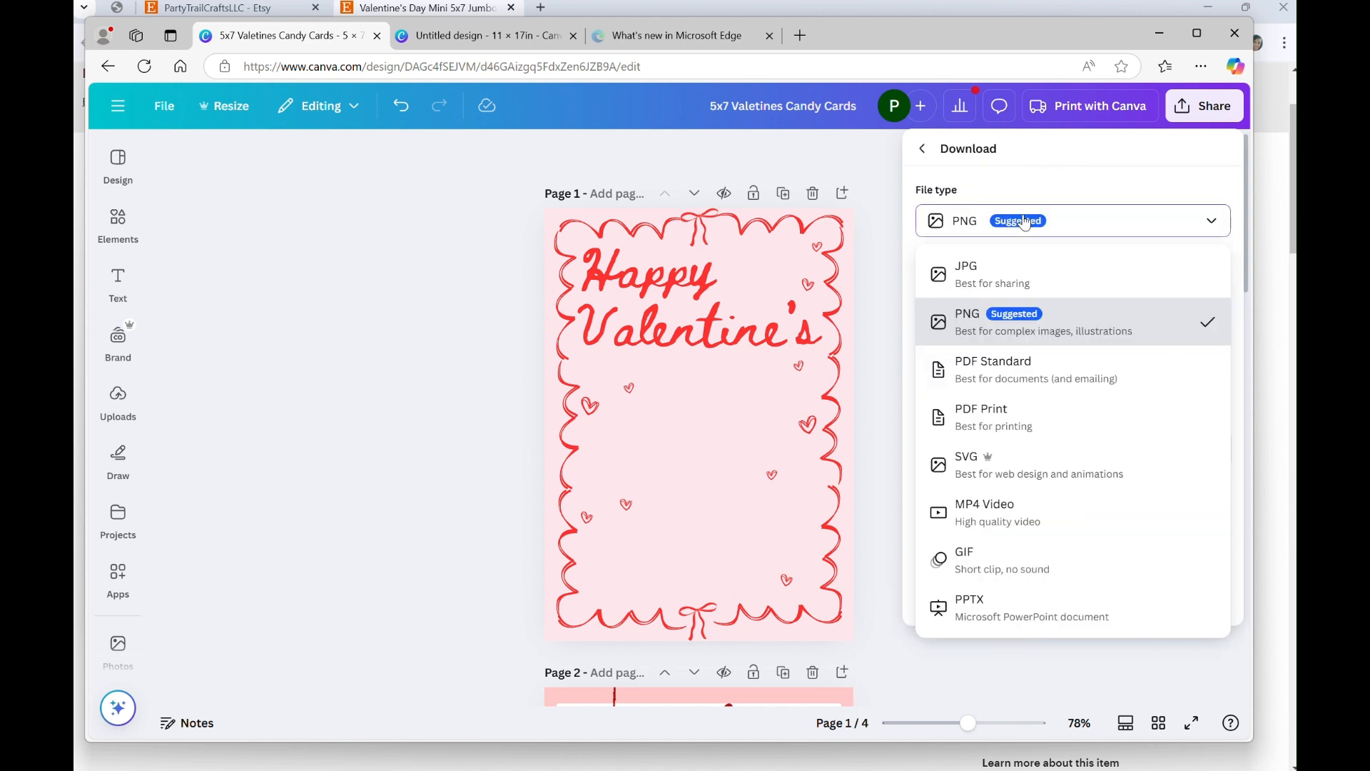
left_click(1013, 321)
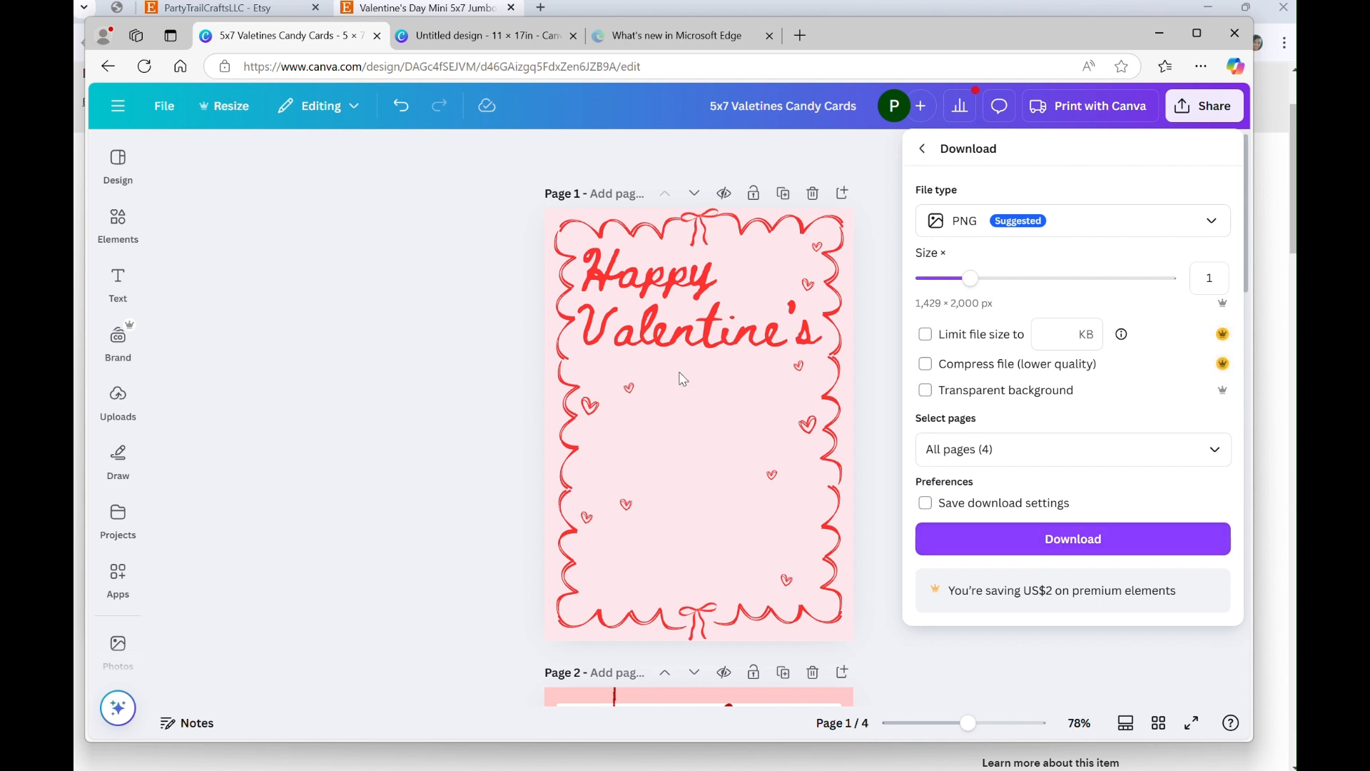
Step: Switch to the 11 x 17 in design, and open image 1 from the "5x7 Valetines Candy Cards" folder on the Desktop
left_click(518, 41)
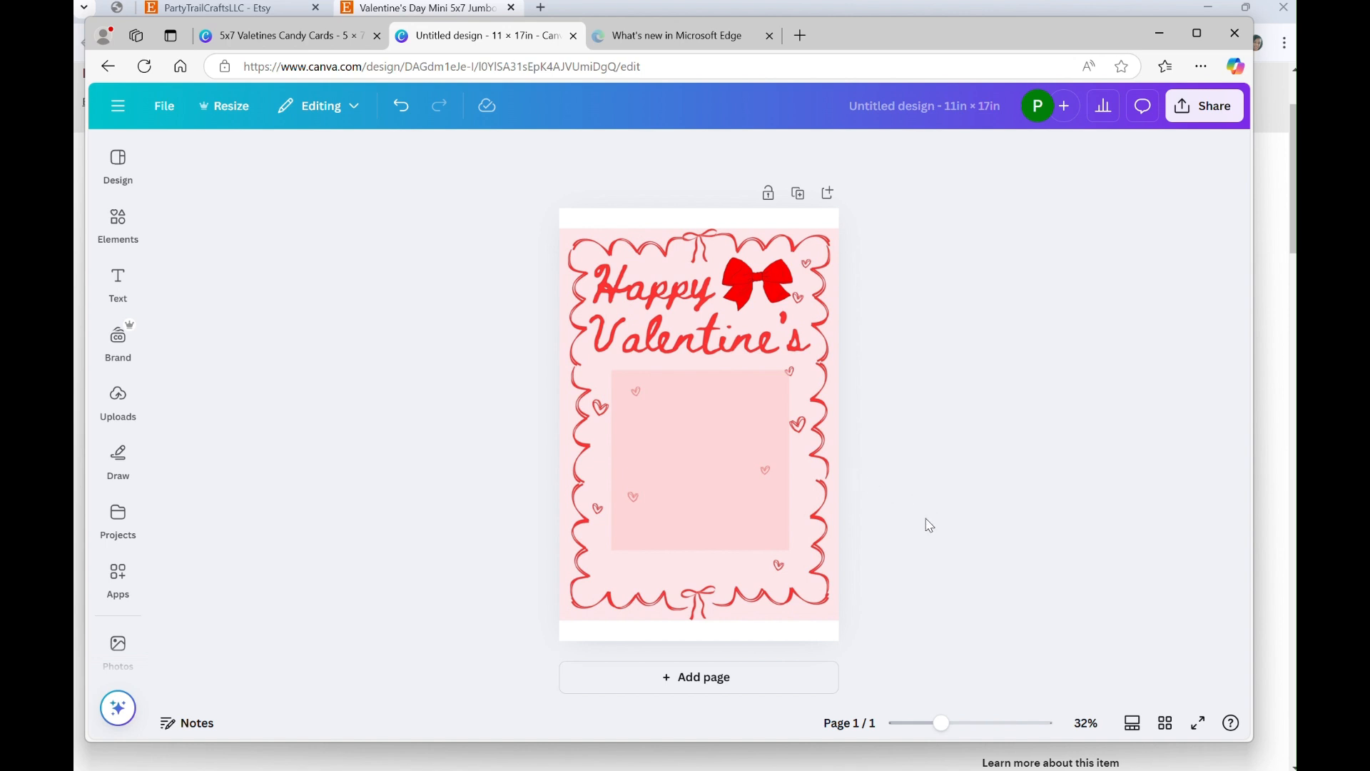
mouse_move(689, 769)
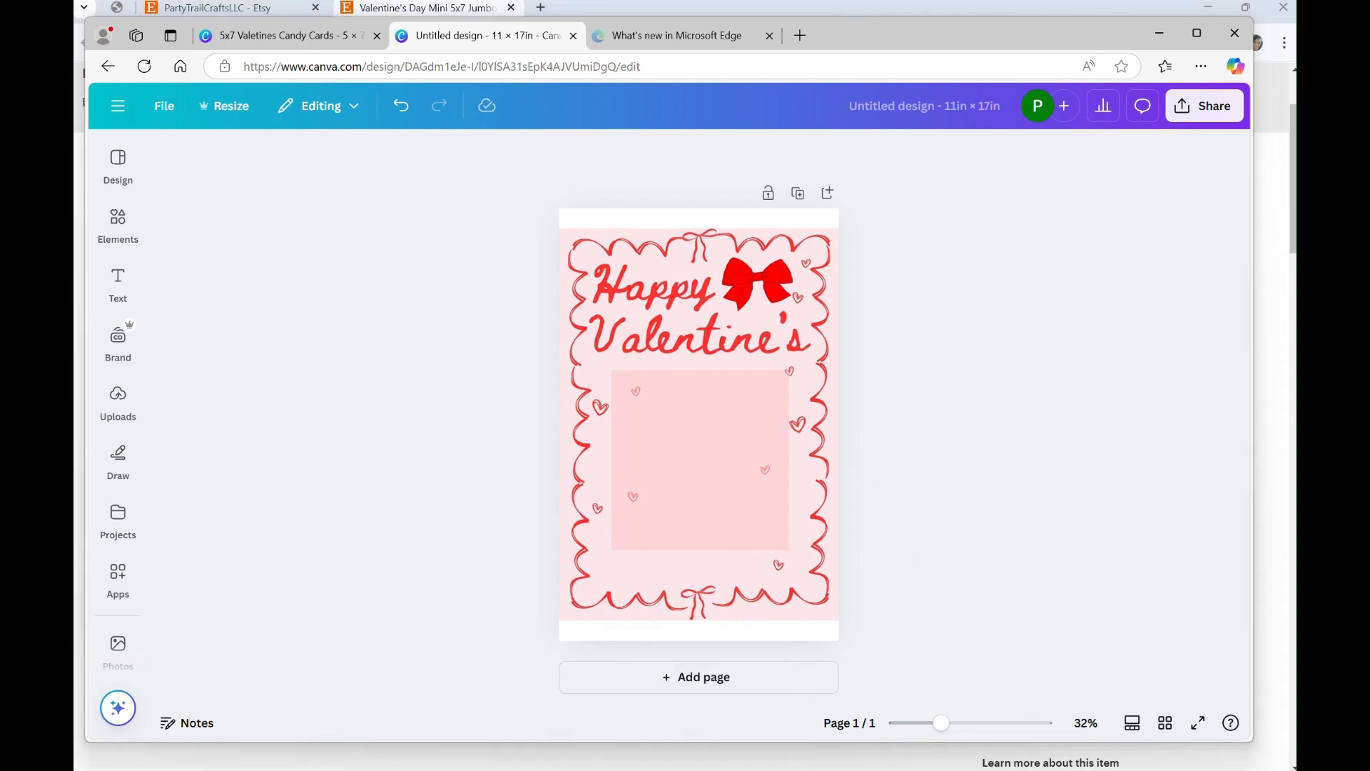
left_click(689, 703)
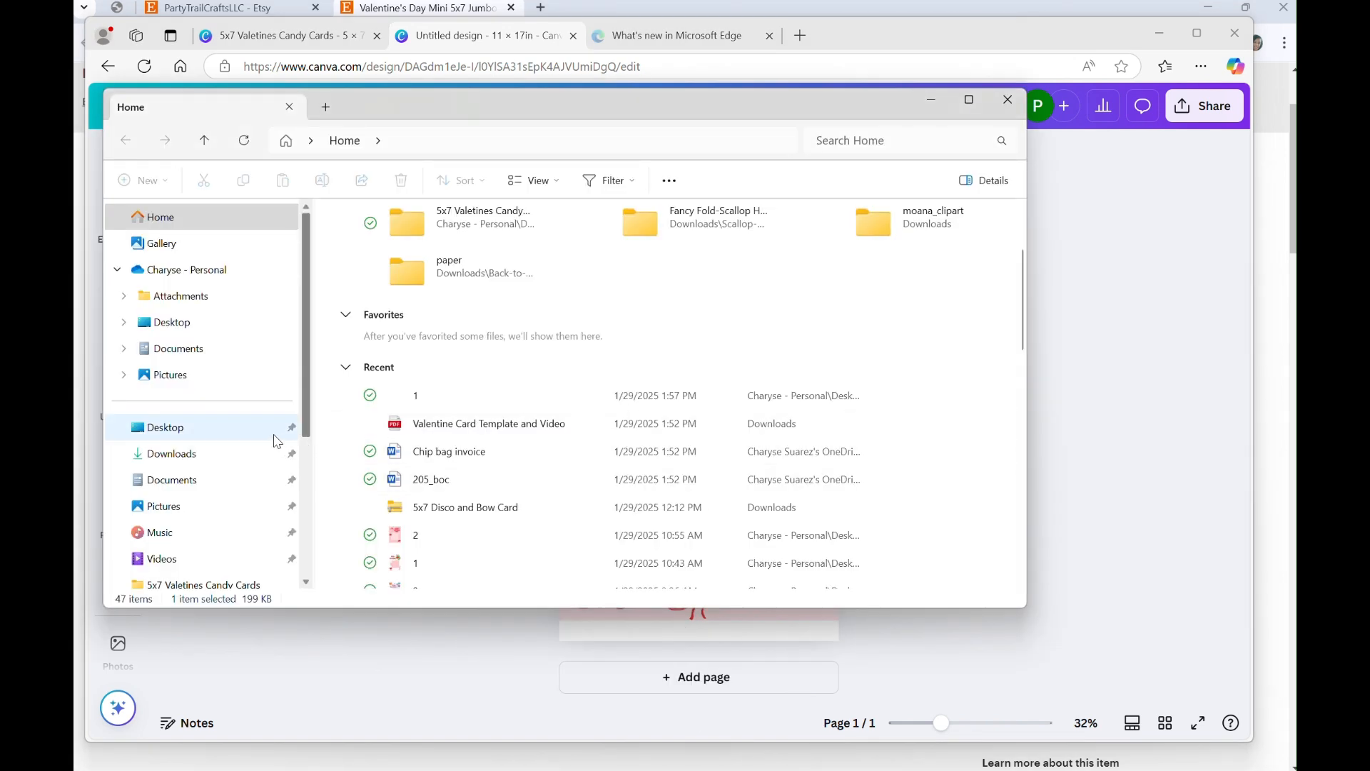
left_click(168, 438)
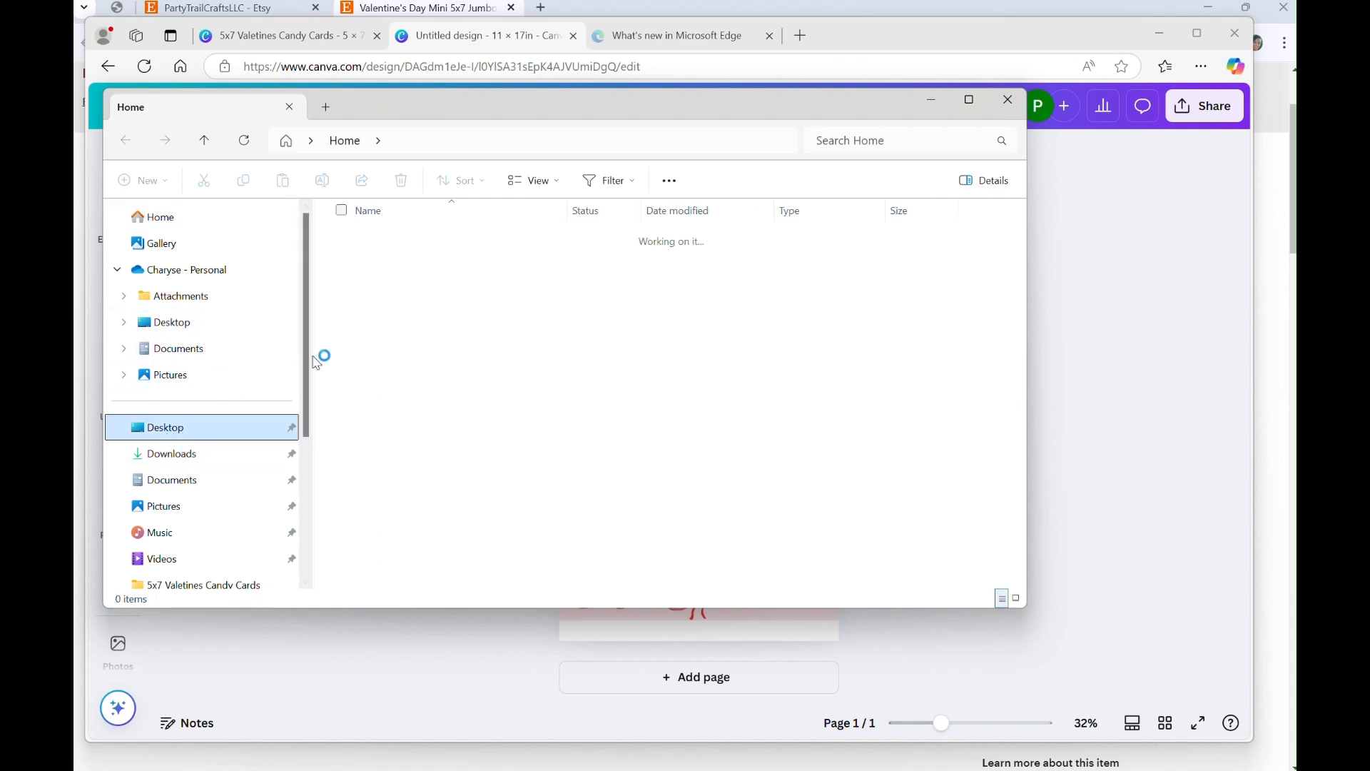
double_click(439, 343)
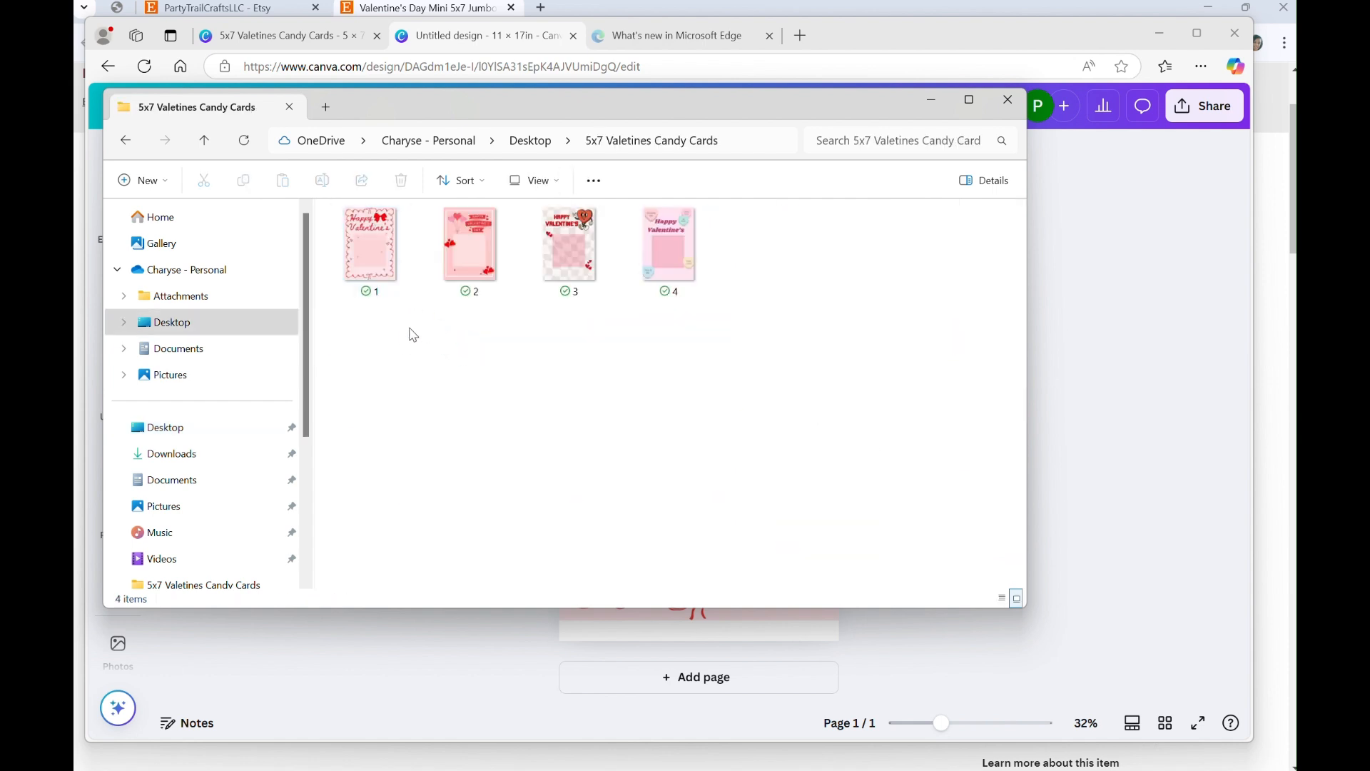
double_click(394, 254)
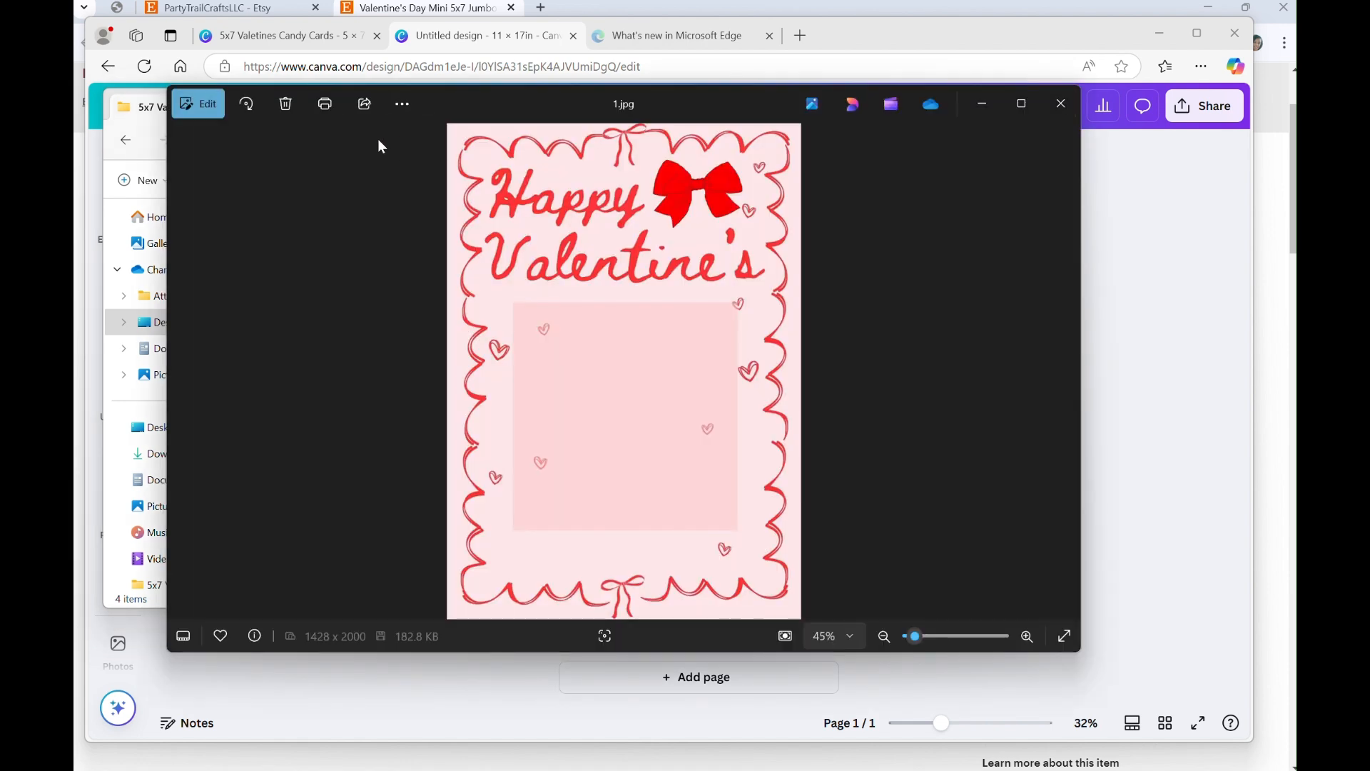
Step: Open the print settings for 1.jpg and set Letter paper size with Photo Paper Glossy as the paper type
left_click(327, 107)
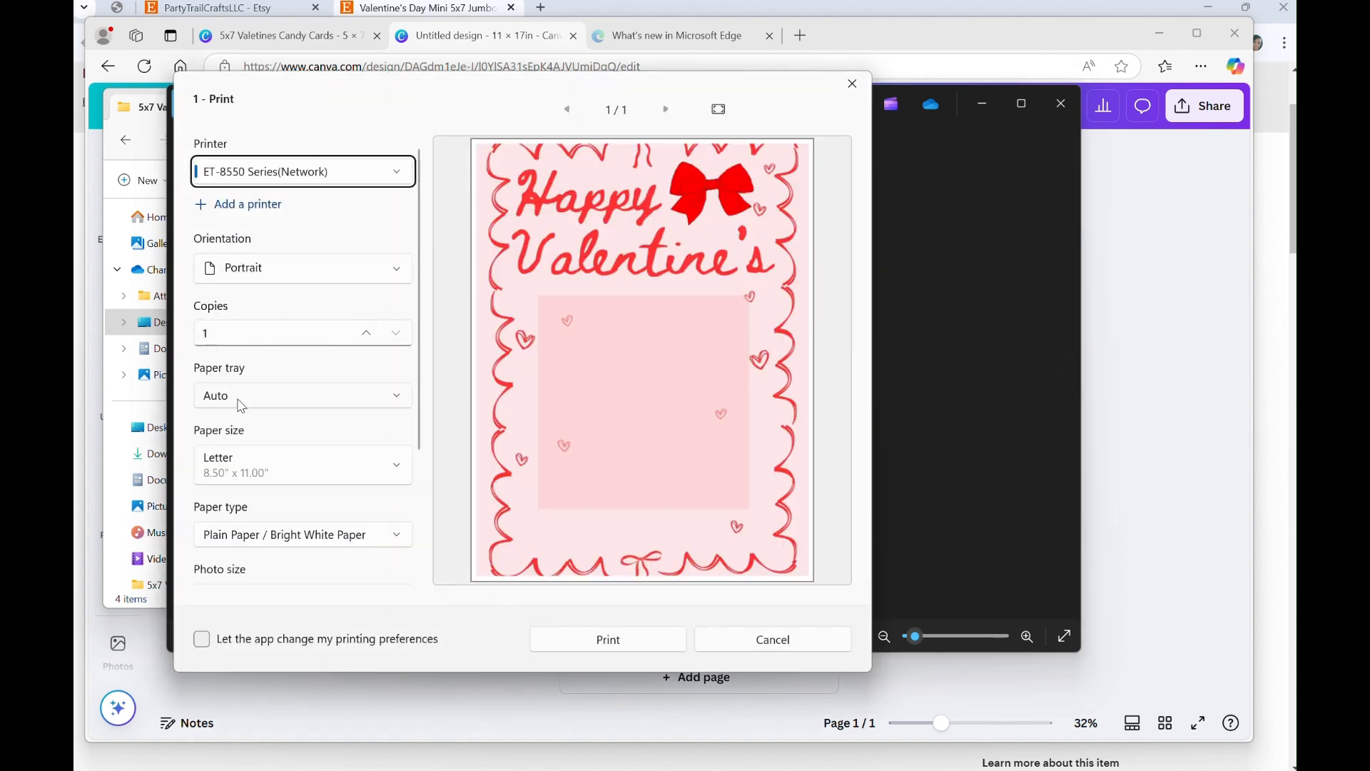
left_click(236, 466)
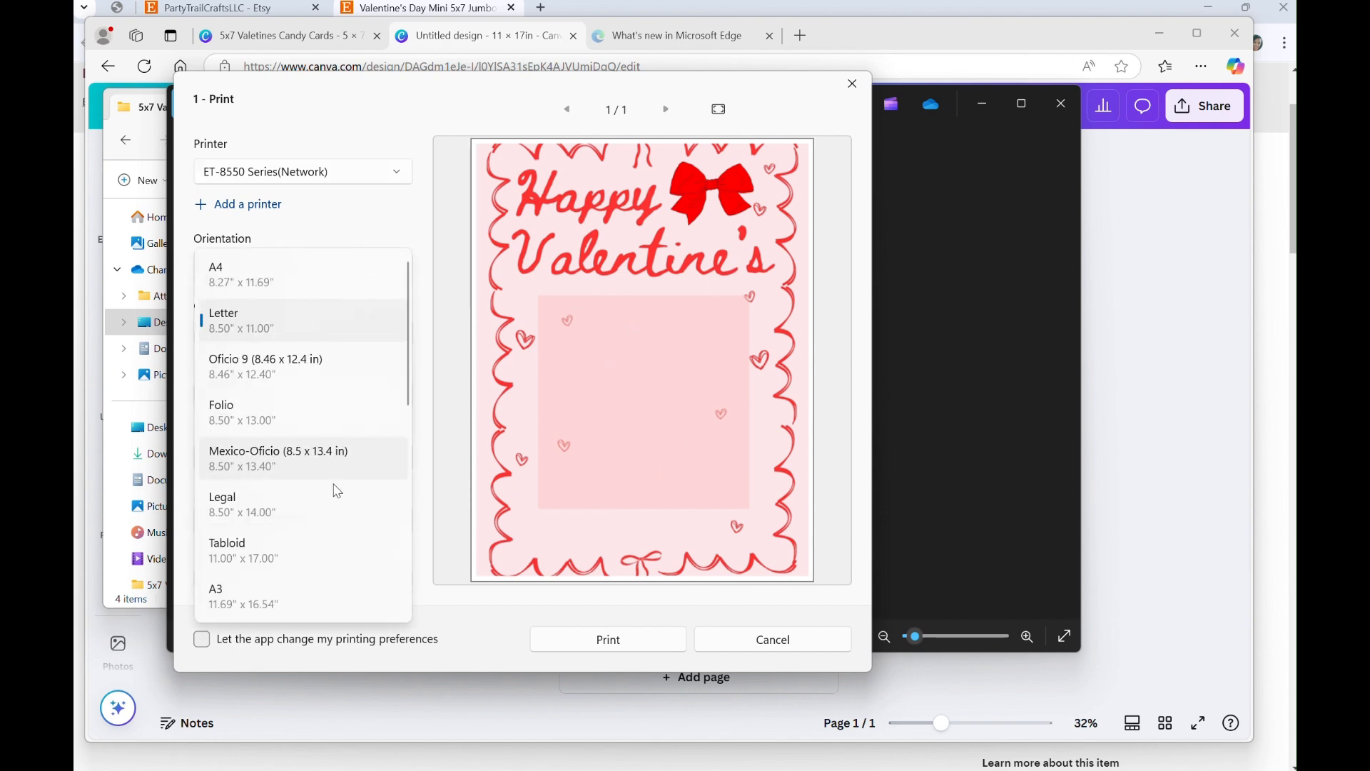
left_click(284, 330)
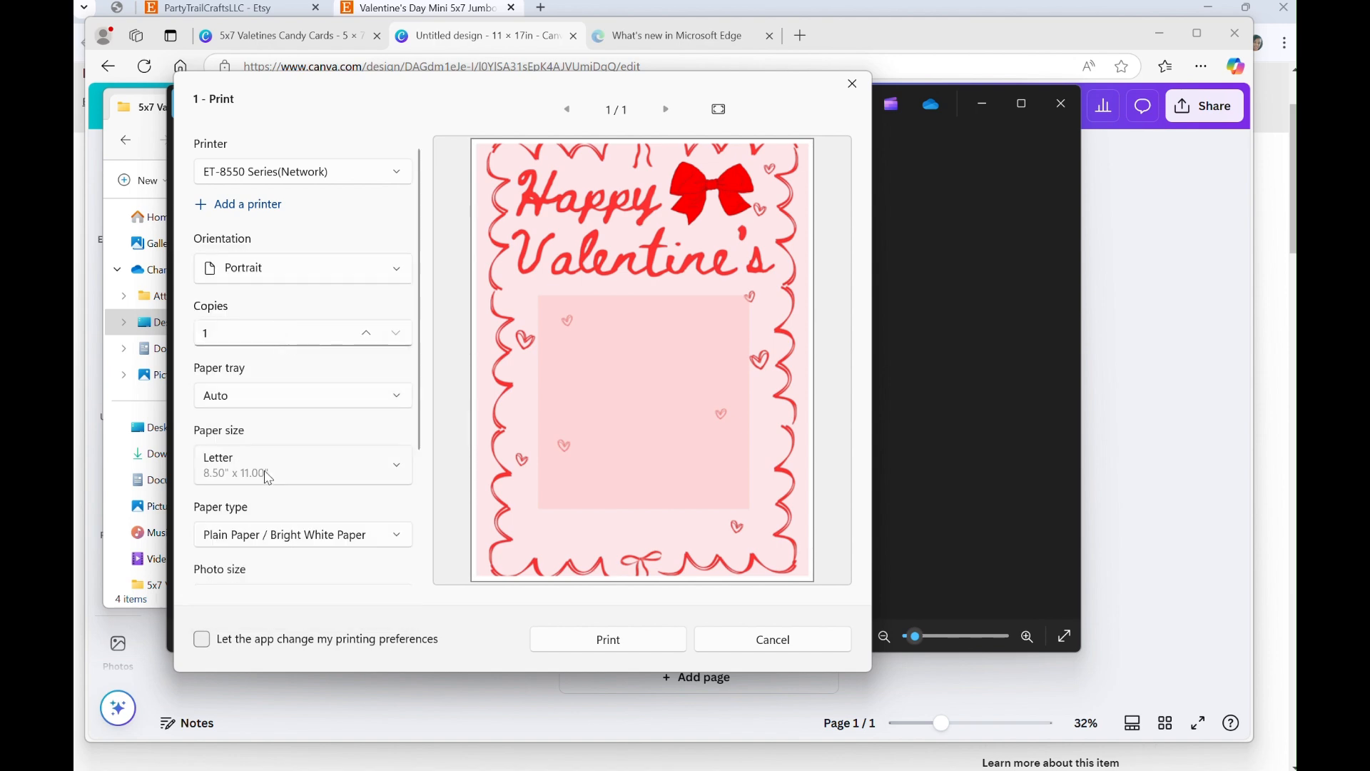
scroll(268, 492, "down", 3)
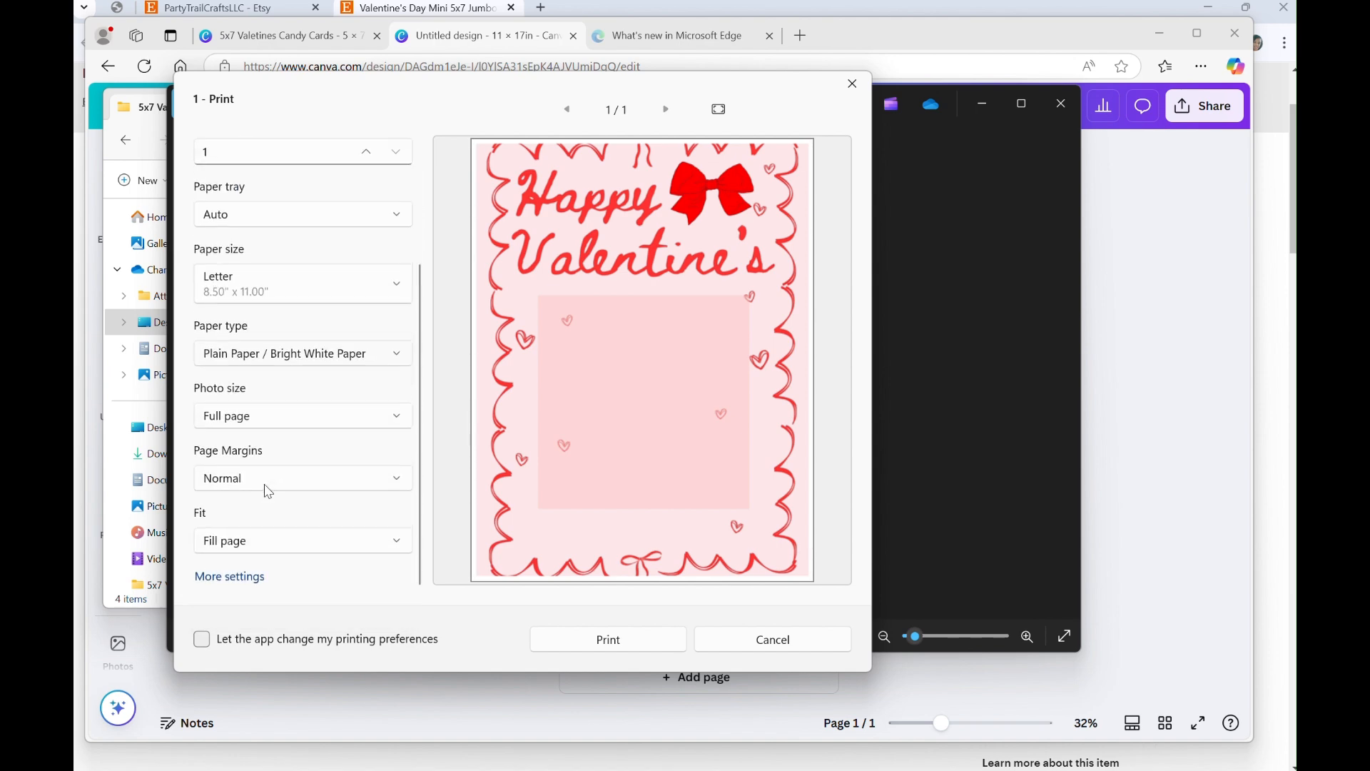
left_click(295, 356)
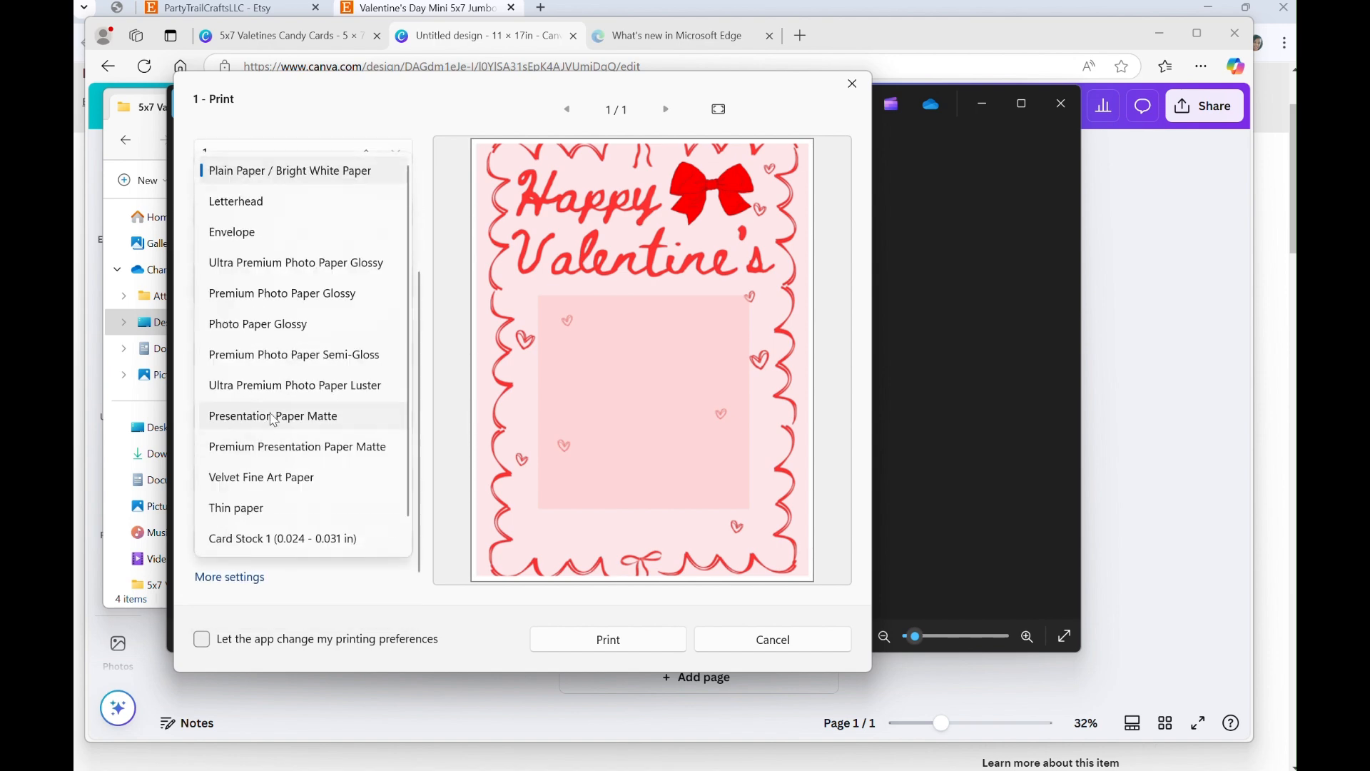
left_click(277, 328)
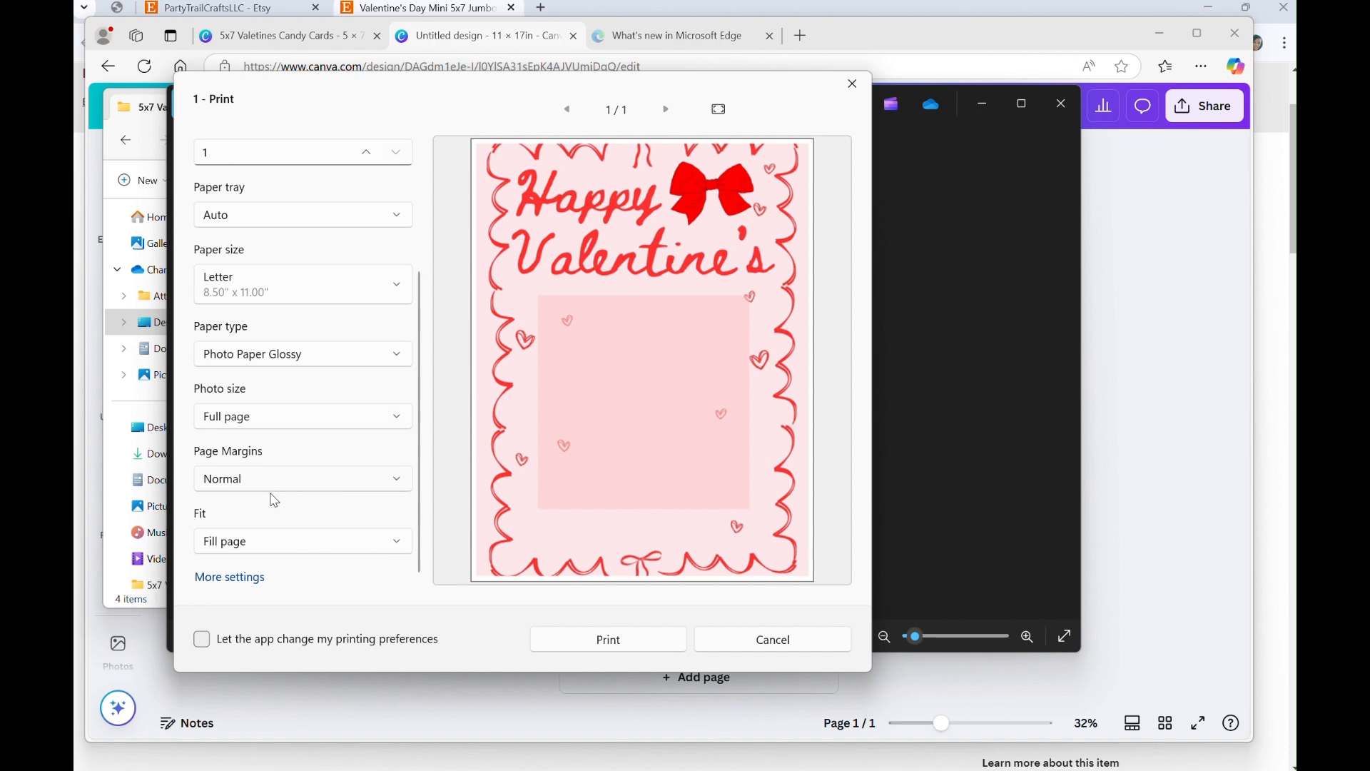
Step: Turn on borderless printing in the additional print settings and accept them
left_click(239, 584)
scroll(357, 546, "down", 3)
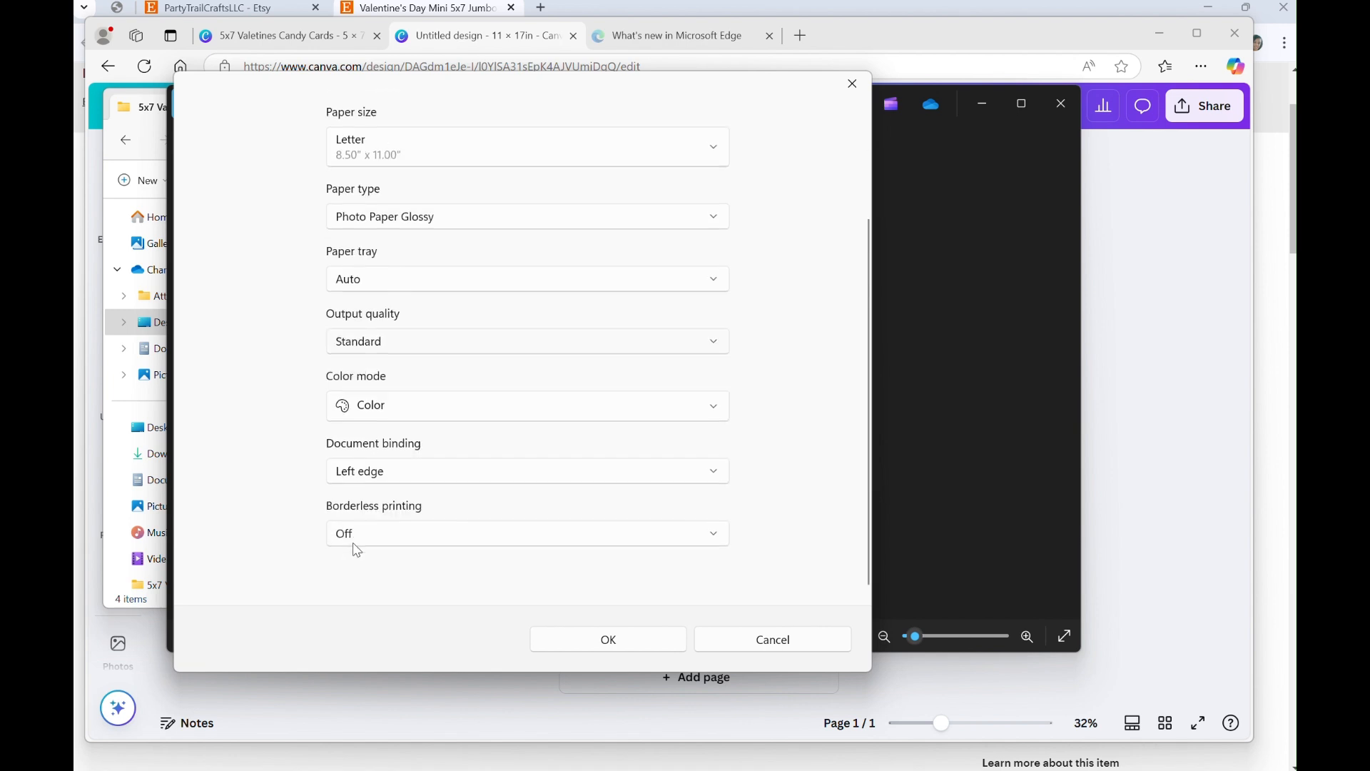
left_click(367, 562)
left_click(369, 555)
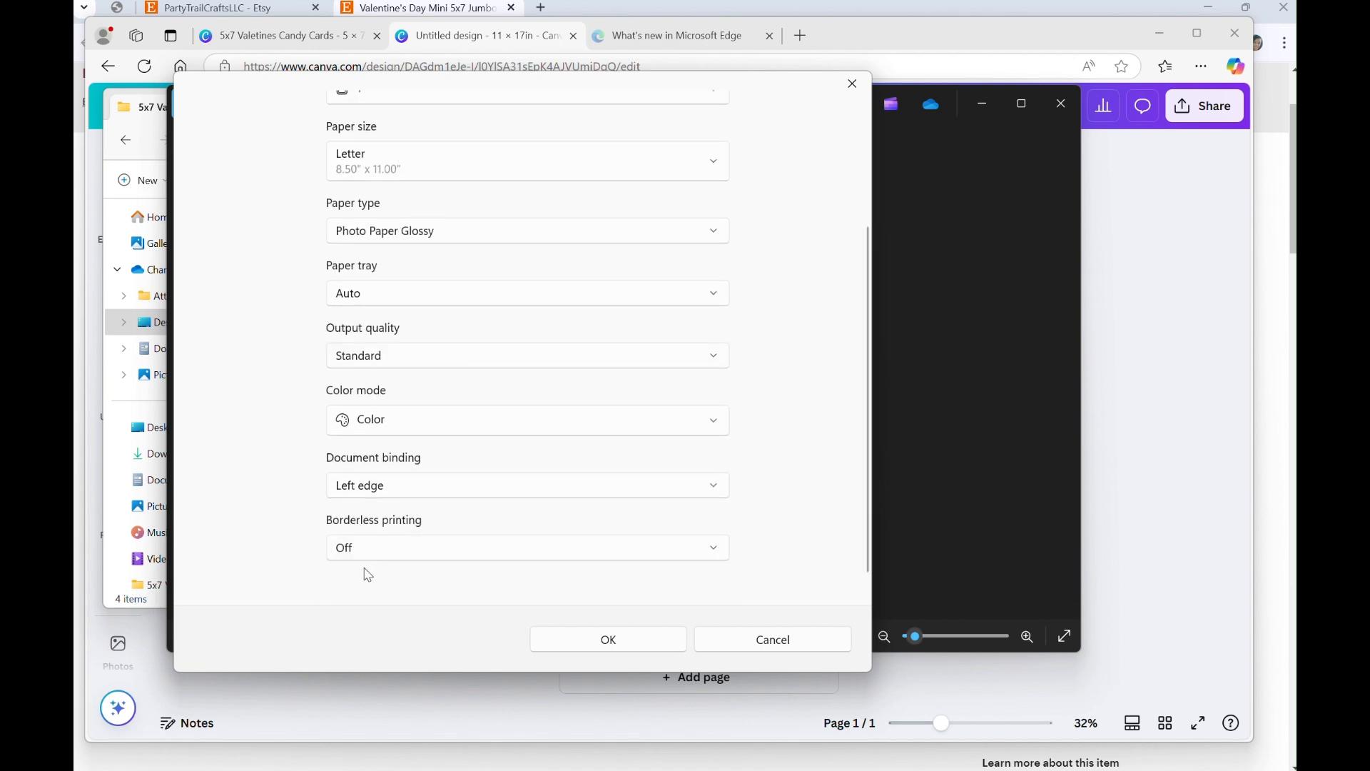
left_click(365, 547)
left_click(355, 584)
left_click(609, 640)
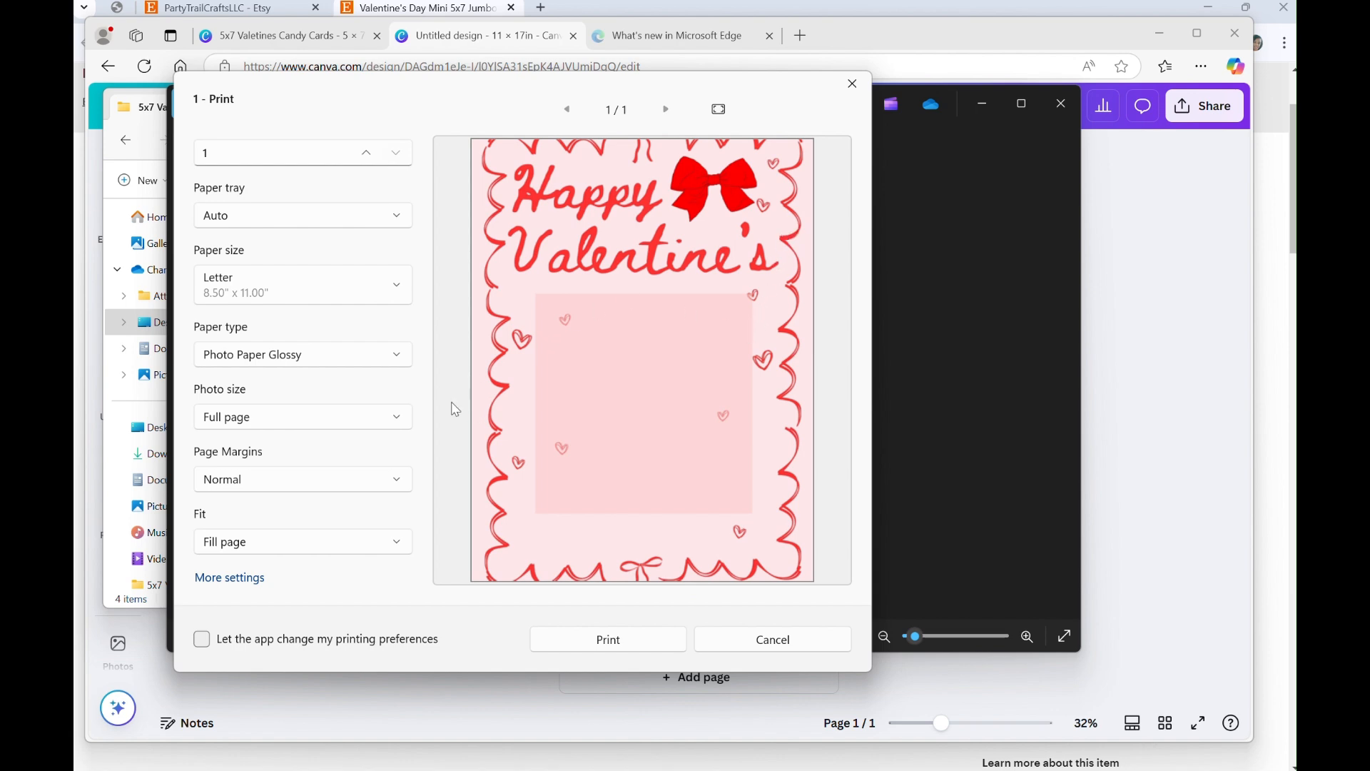
Step: Set the print paper size to Tabloid 11 x 17 in, and close the print dialog without printing
left_click(283, 294)
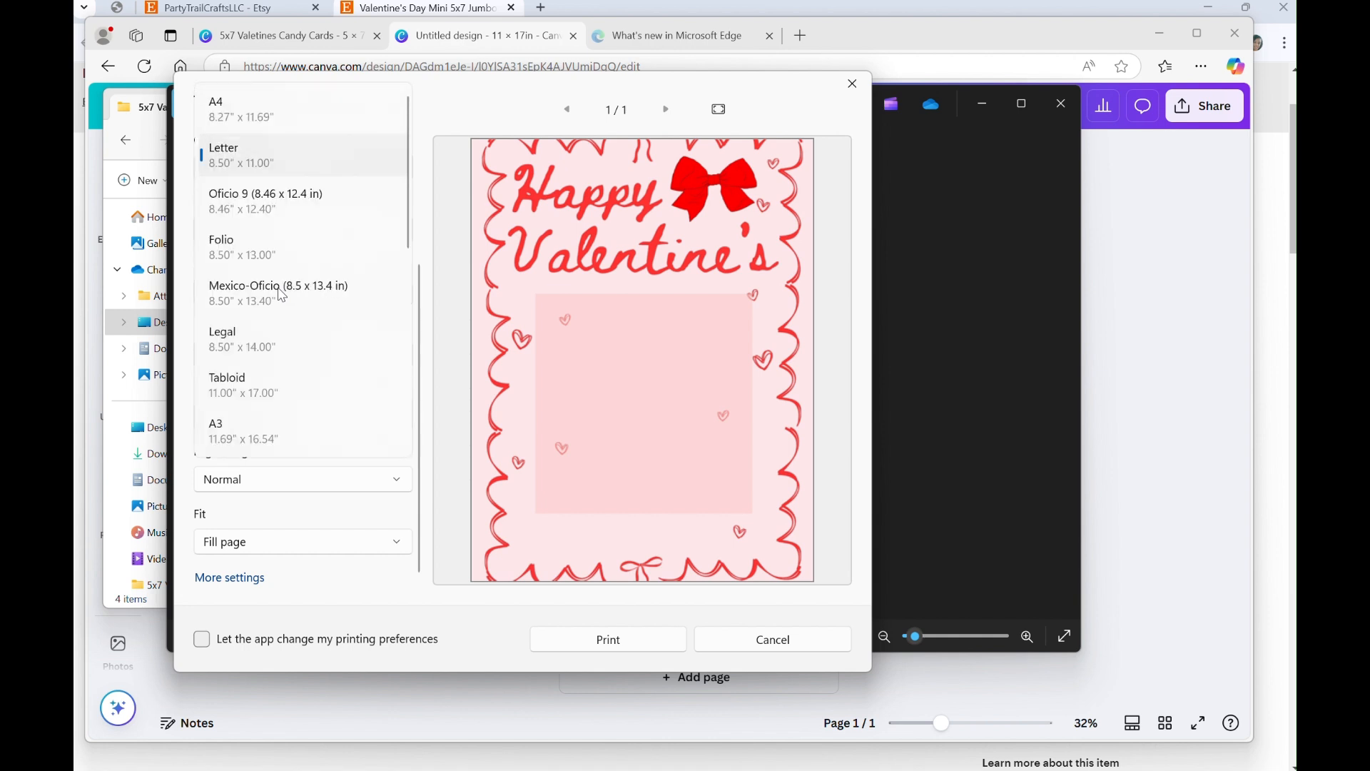
left_click(266, 398)
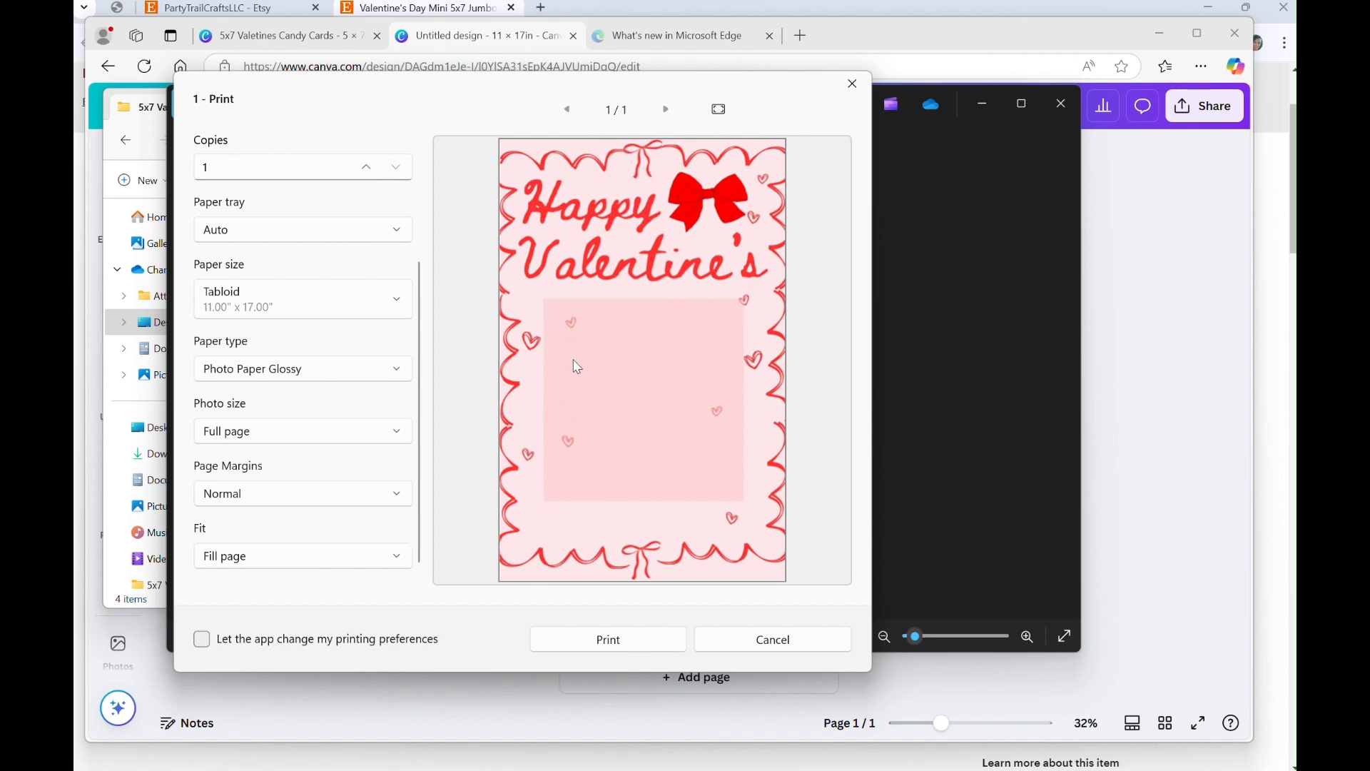
scroll(361, 446, "down", 1)
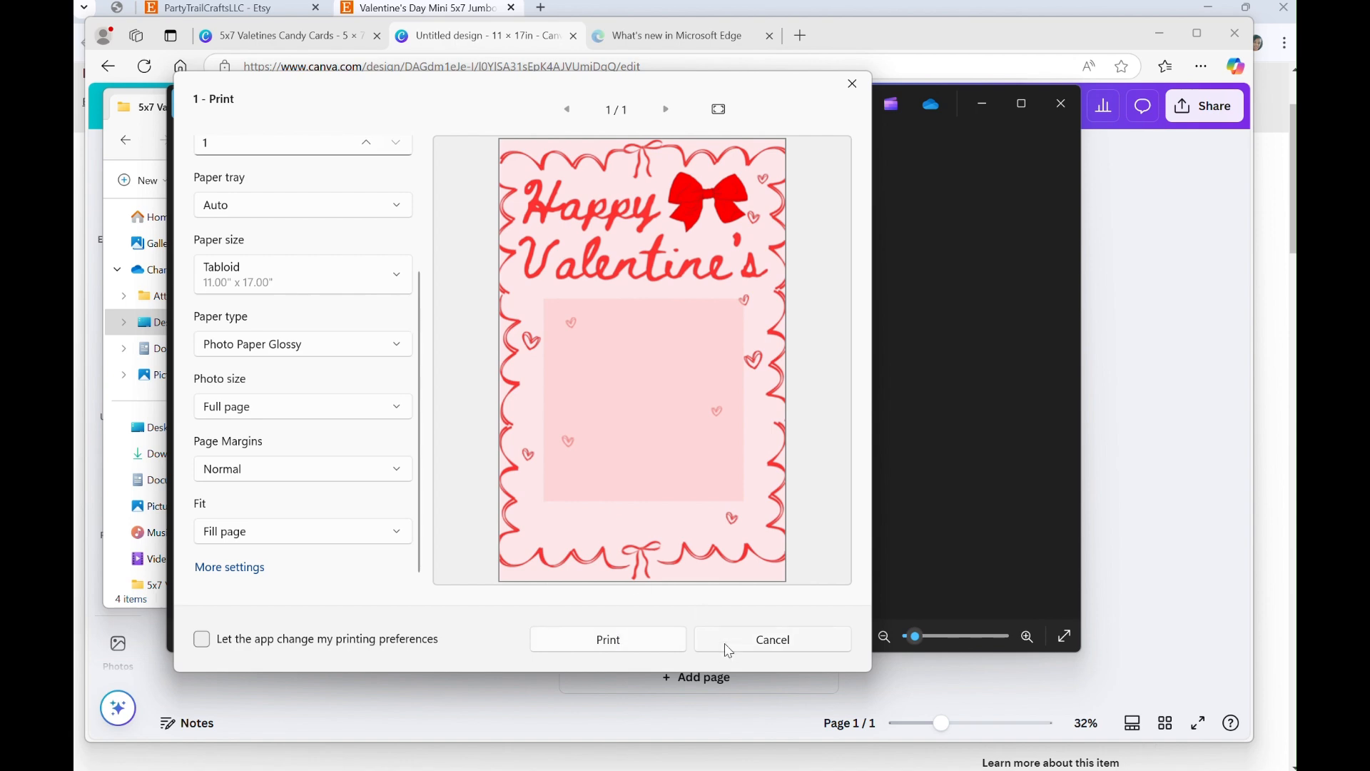
left_click(854, 84)
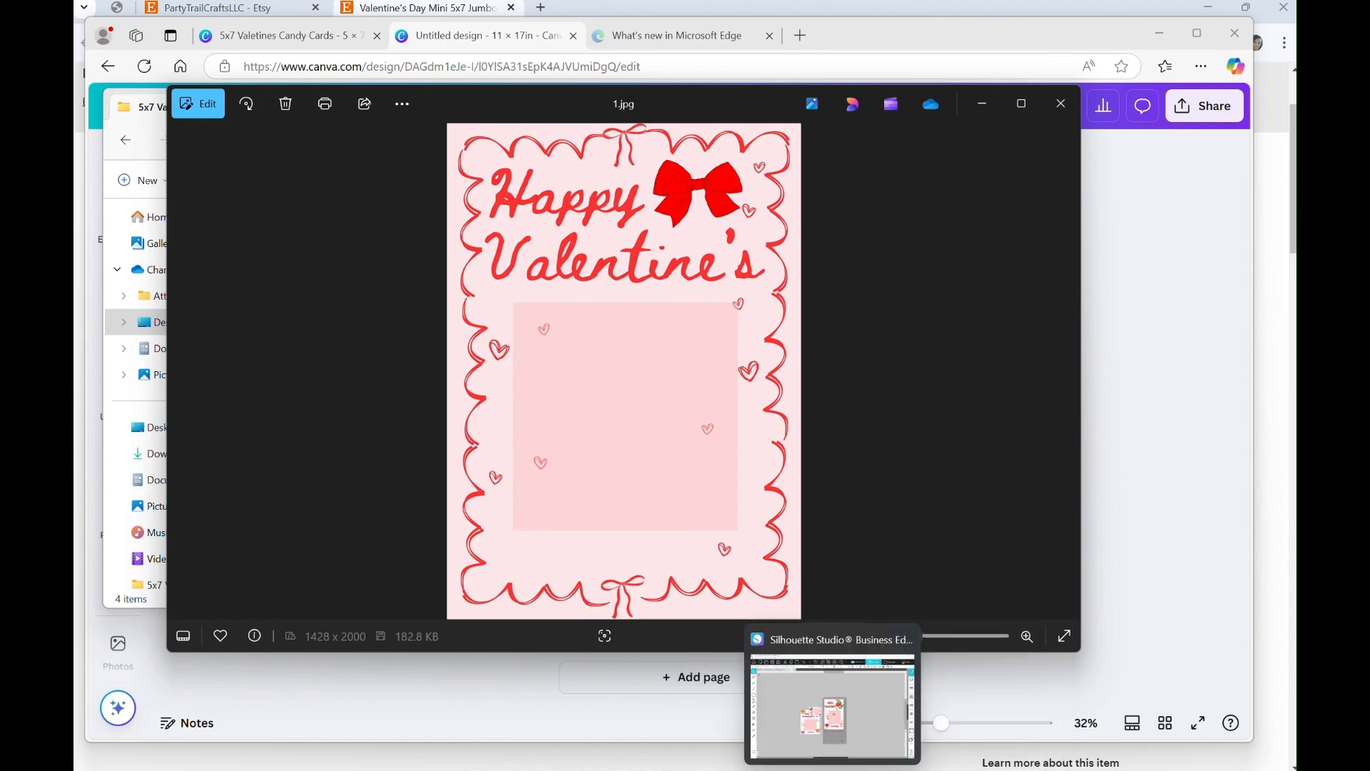
Step: Switch to Silhouette Studio and move the dinosaur Valentine card off the 11 x 17 in page to beside the cutting mat
left_click(832, 767)
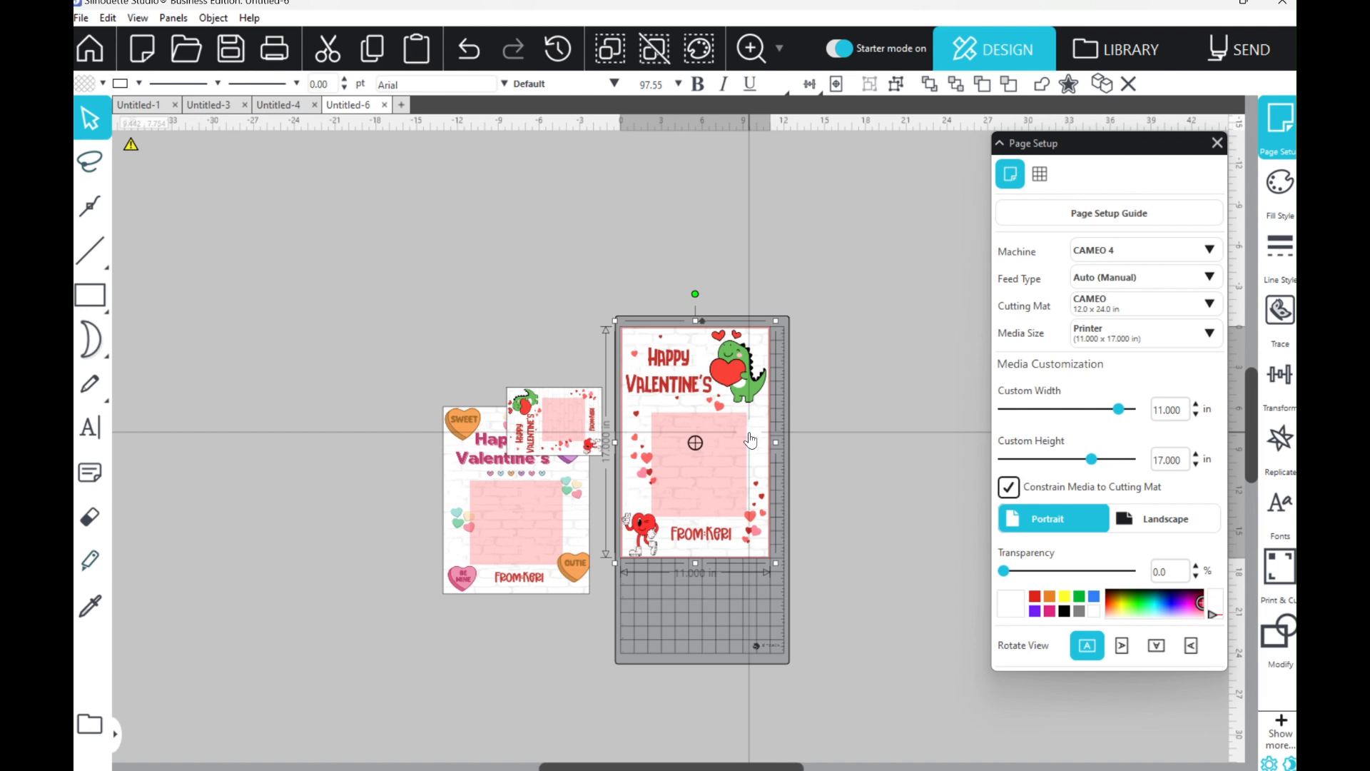
key("i")
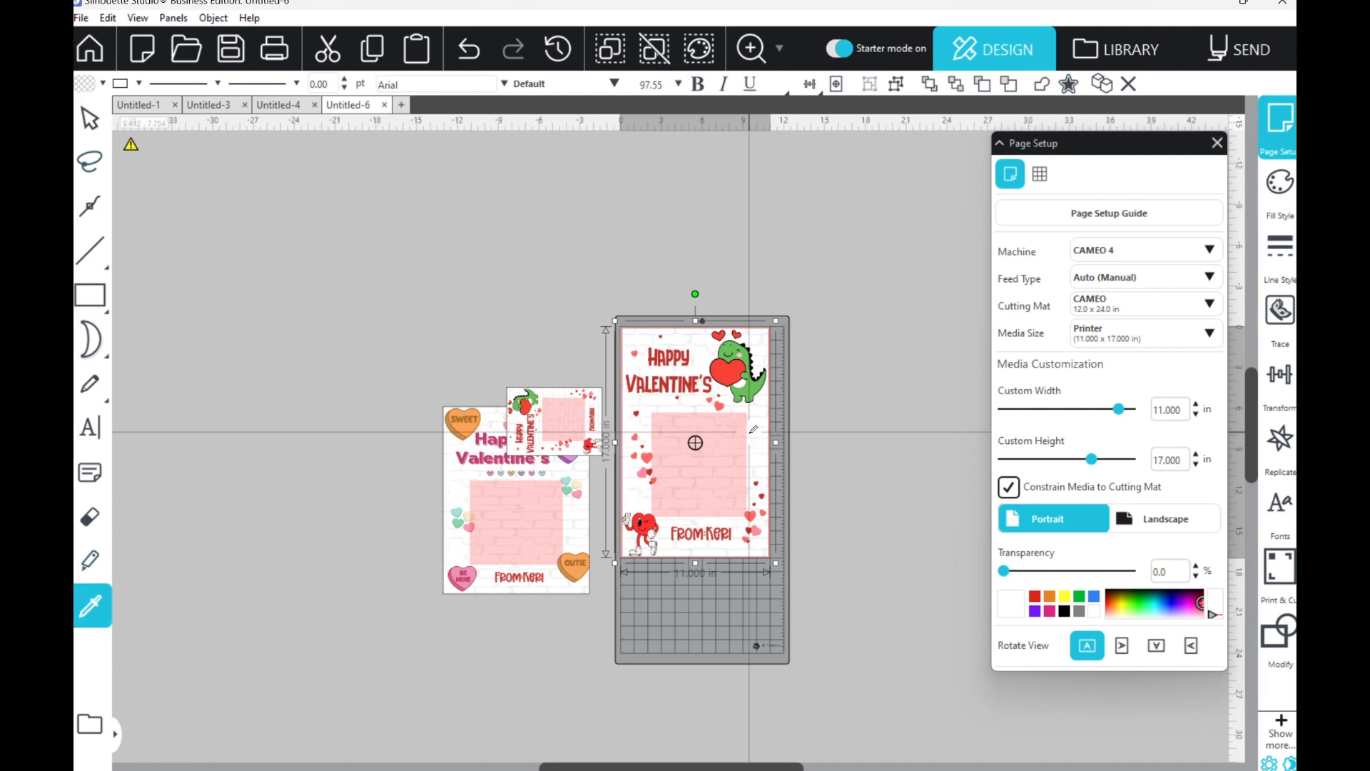
scroll(753, 429, "up", 2)
key("v")
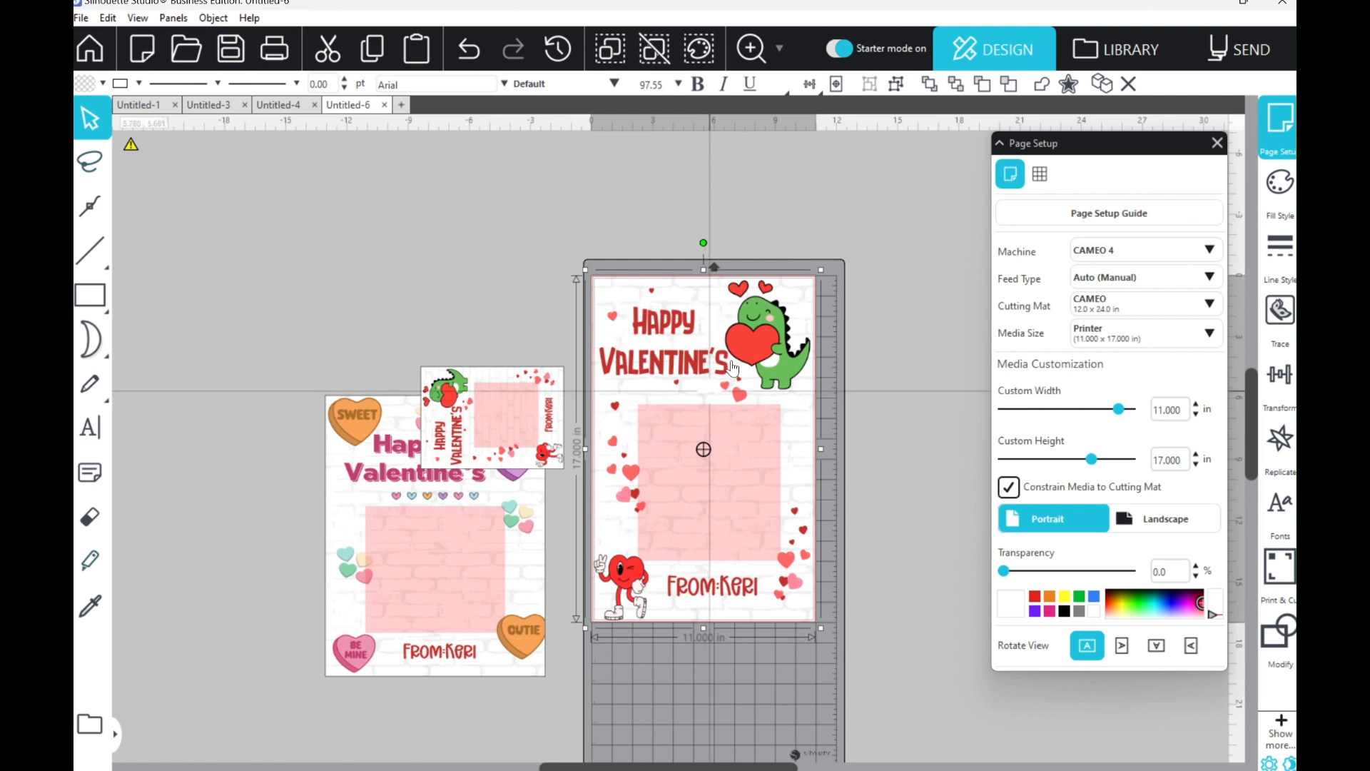
left_click_drag(788, 586, 988, 578)
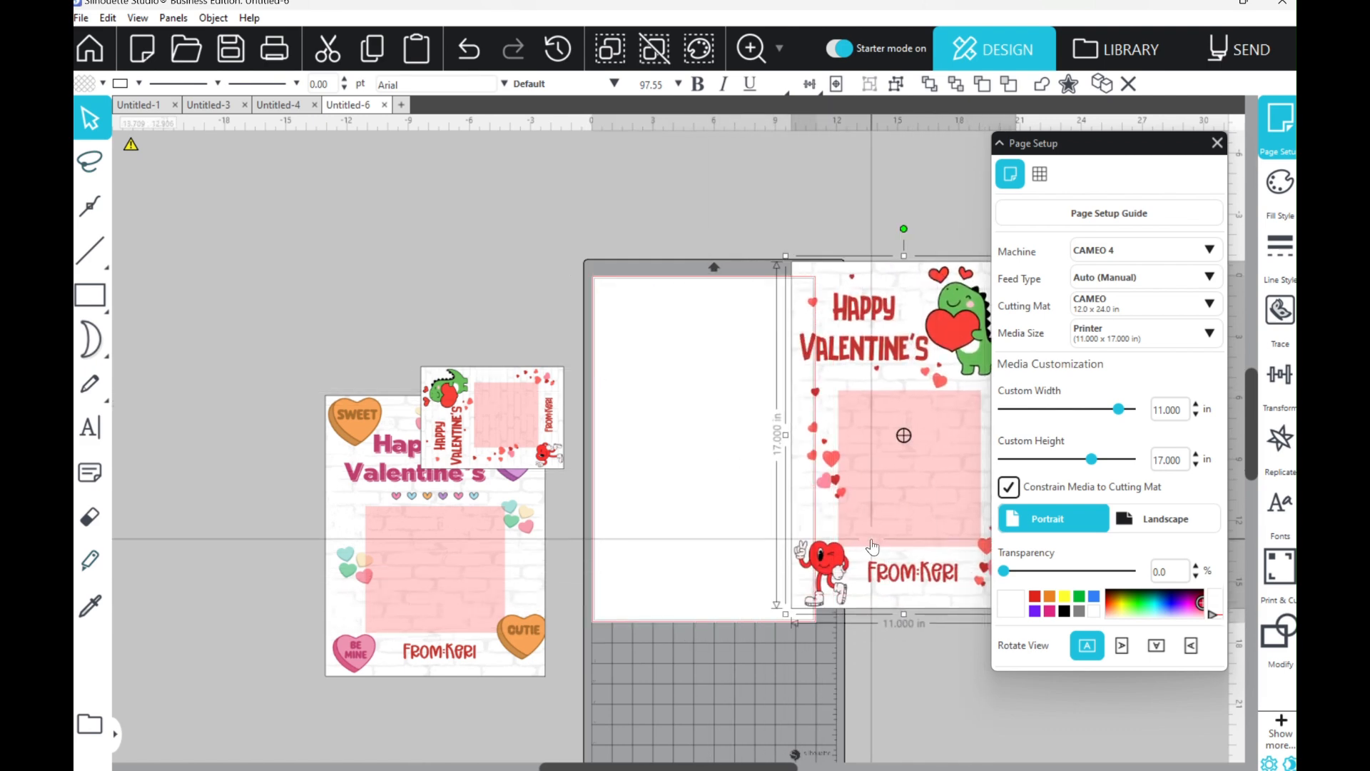
scroll(872, 547, "left", 2)
scroll(872, 547, "right", 6)
scroll(872, 547, "right", 2)
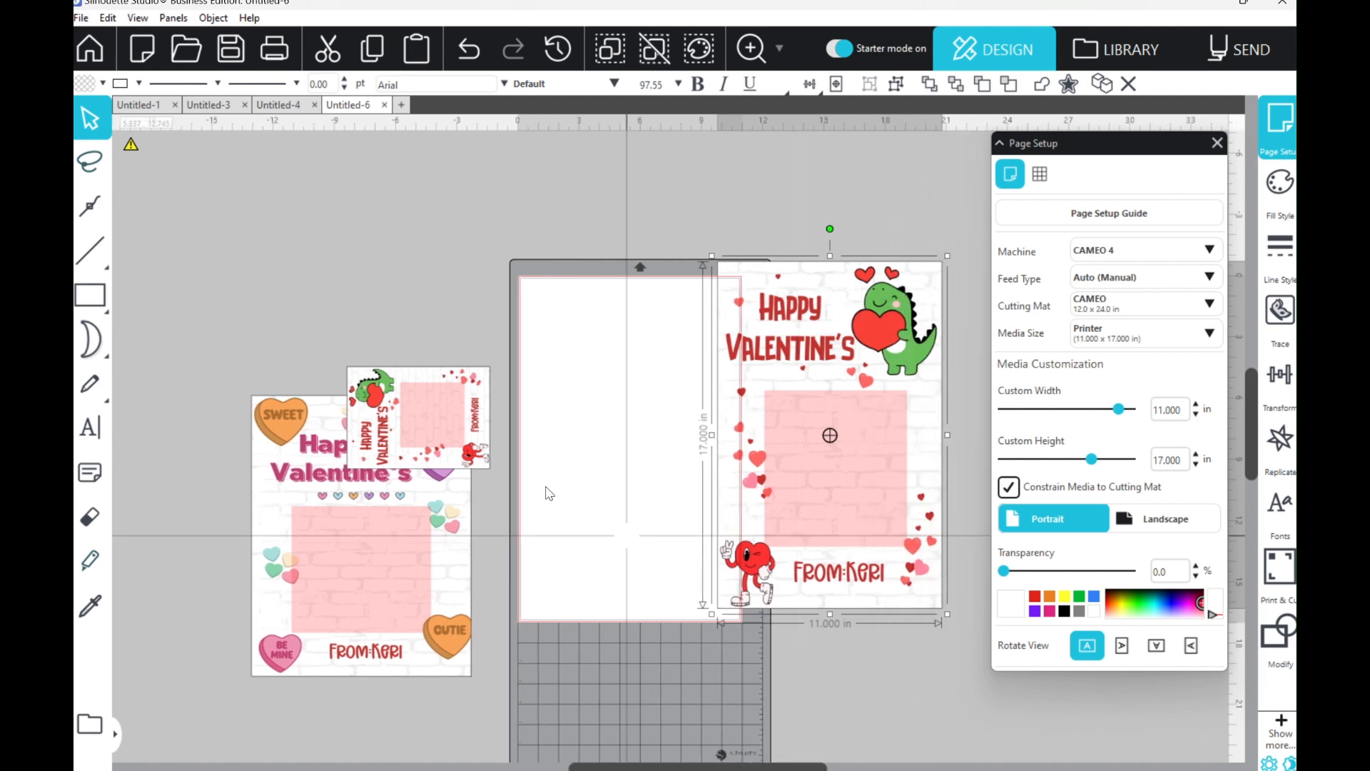
left_click_drag(830, 437, 886, 448)
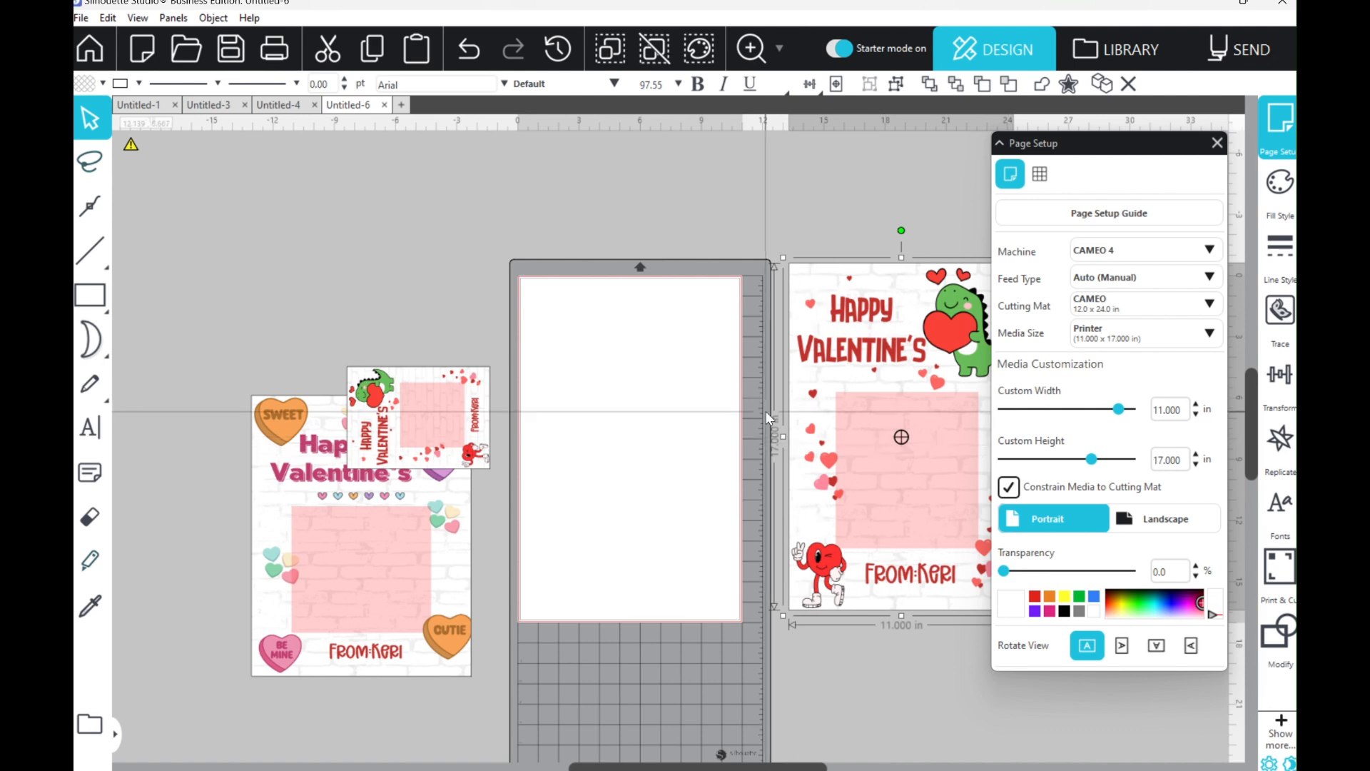
scroll(765, 412, "left", 2)
scroll(767, 412, "right", 4)
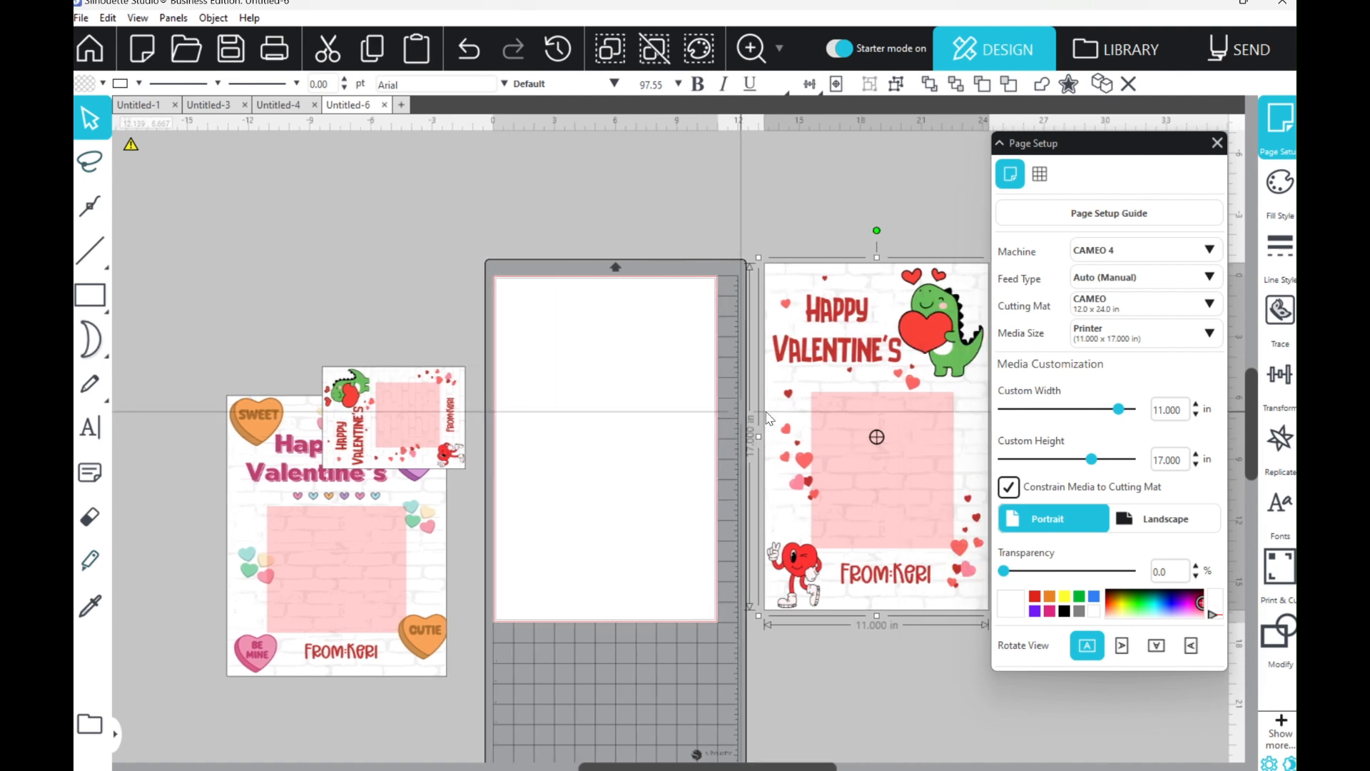
scroll(765, 412, "right", 1)
scroll(766, 412, "down", 1)
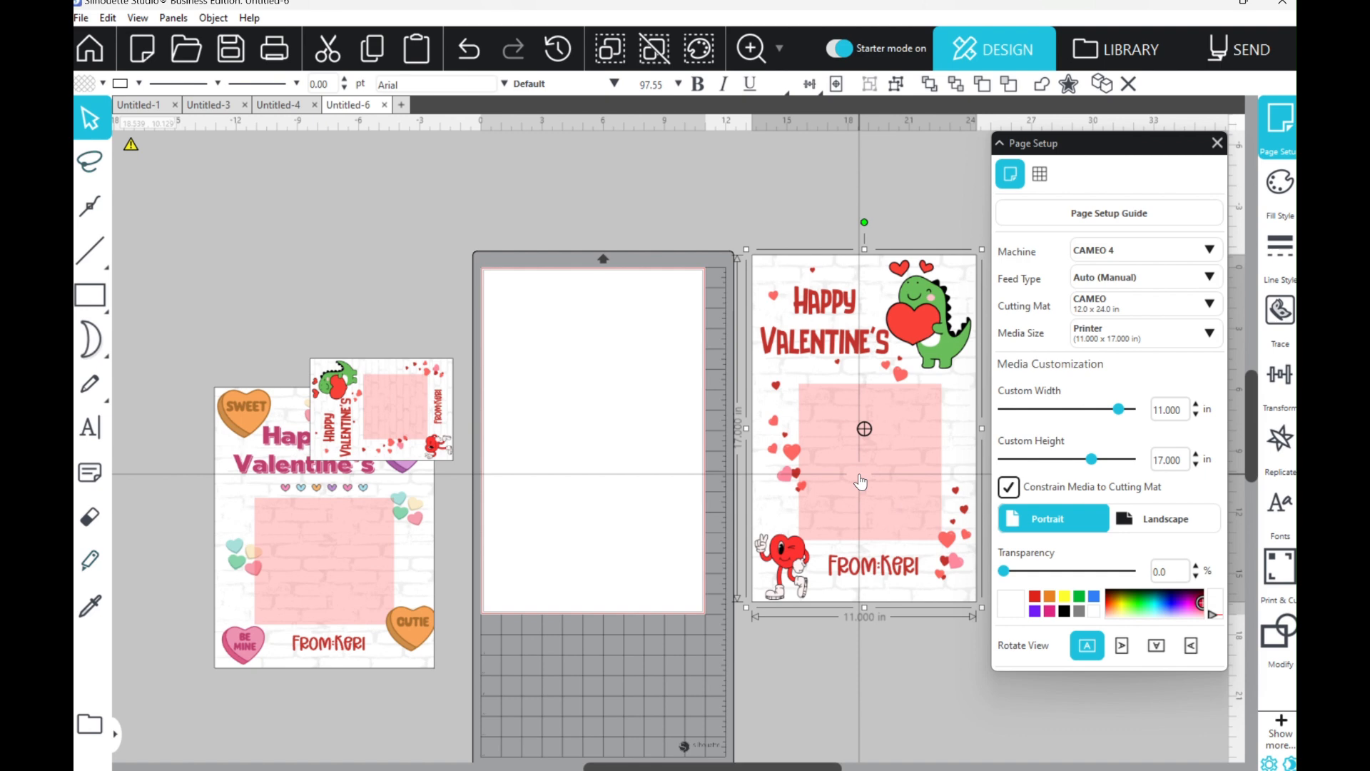
Step: Move the dinosaur card back onto the page and pull its "From" name text off to beside the mat
left_click_drag(861, 482, 591, 498)
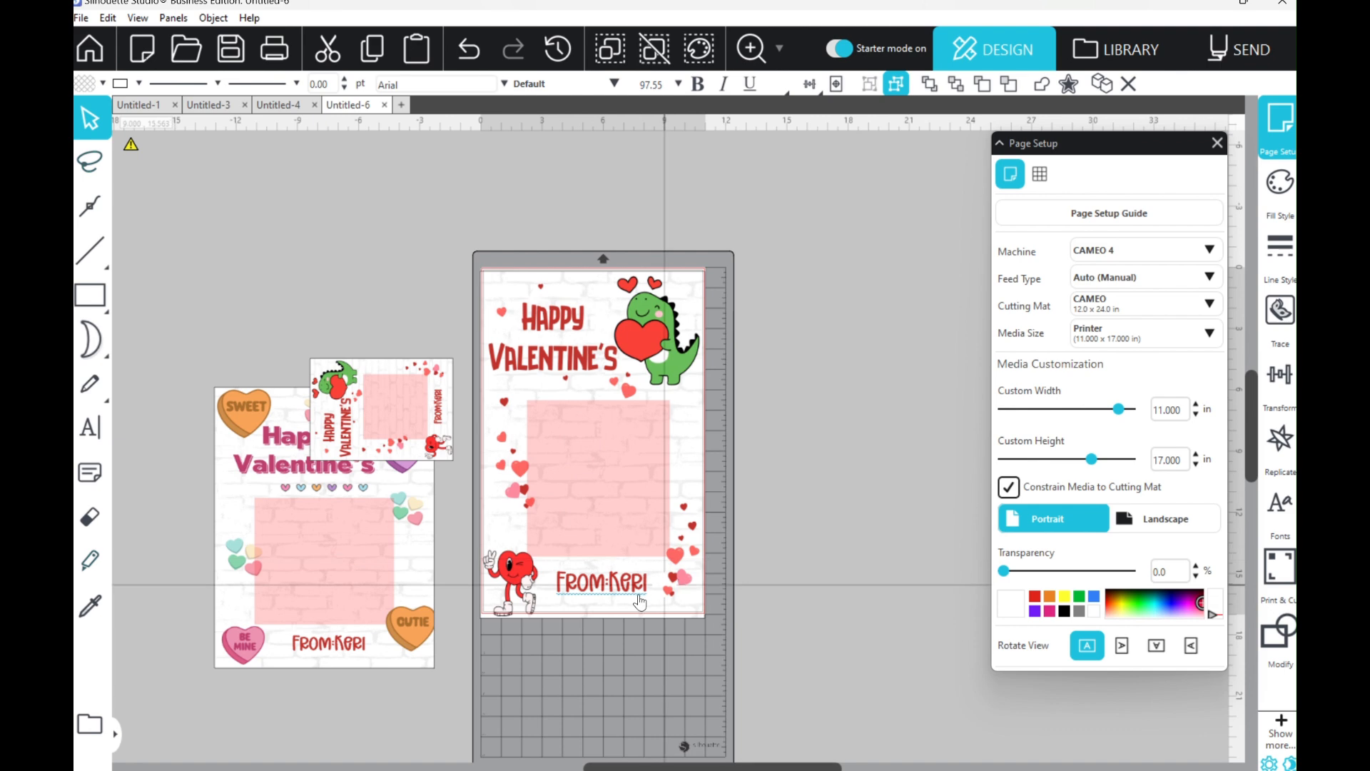
left_click_drag(632, 592, 865, 538)
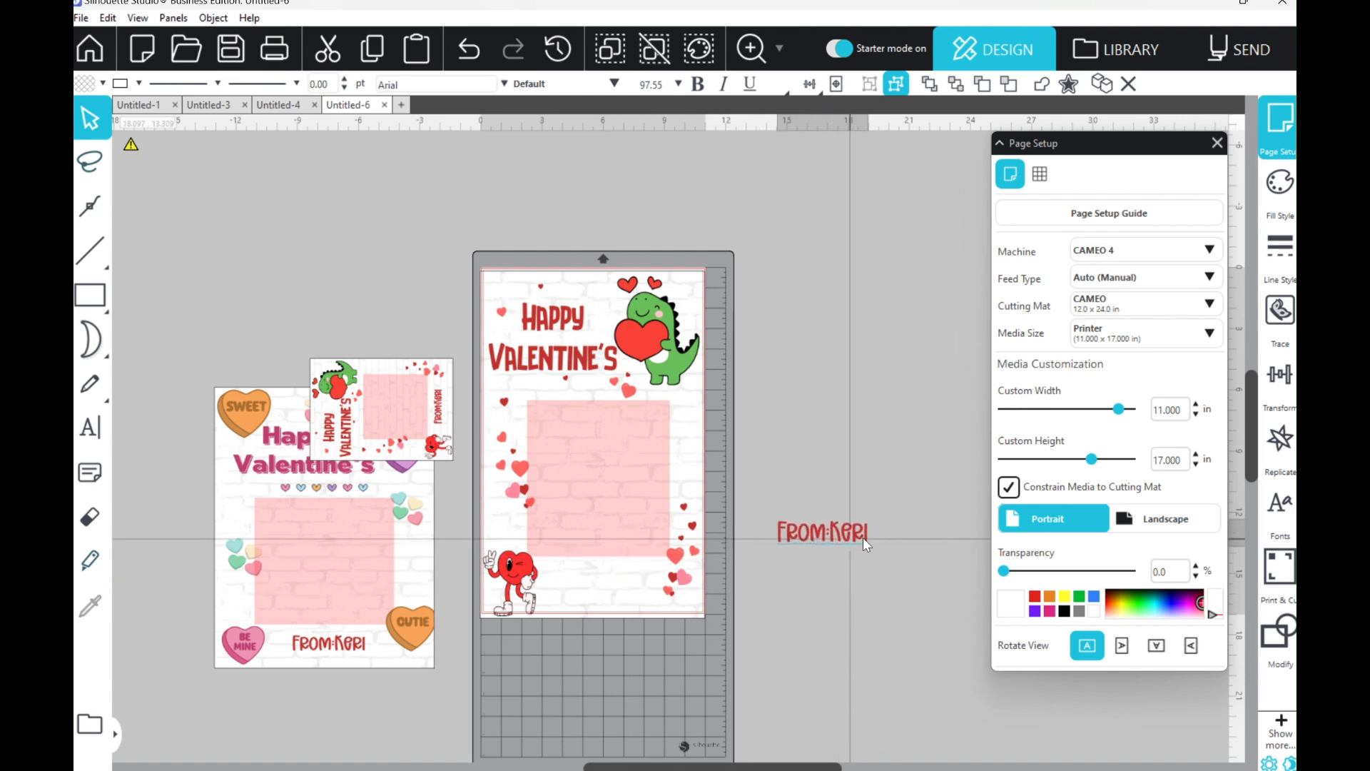
Step: Set the dinosaur card's height to 14 in with its aspect ratio unlocked
left_click(636, 481)
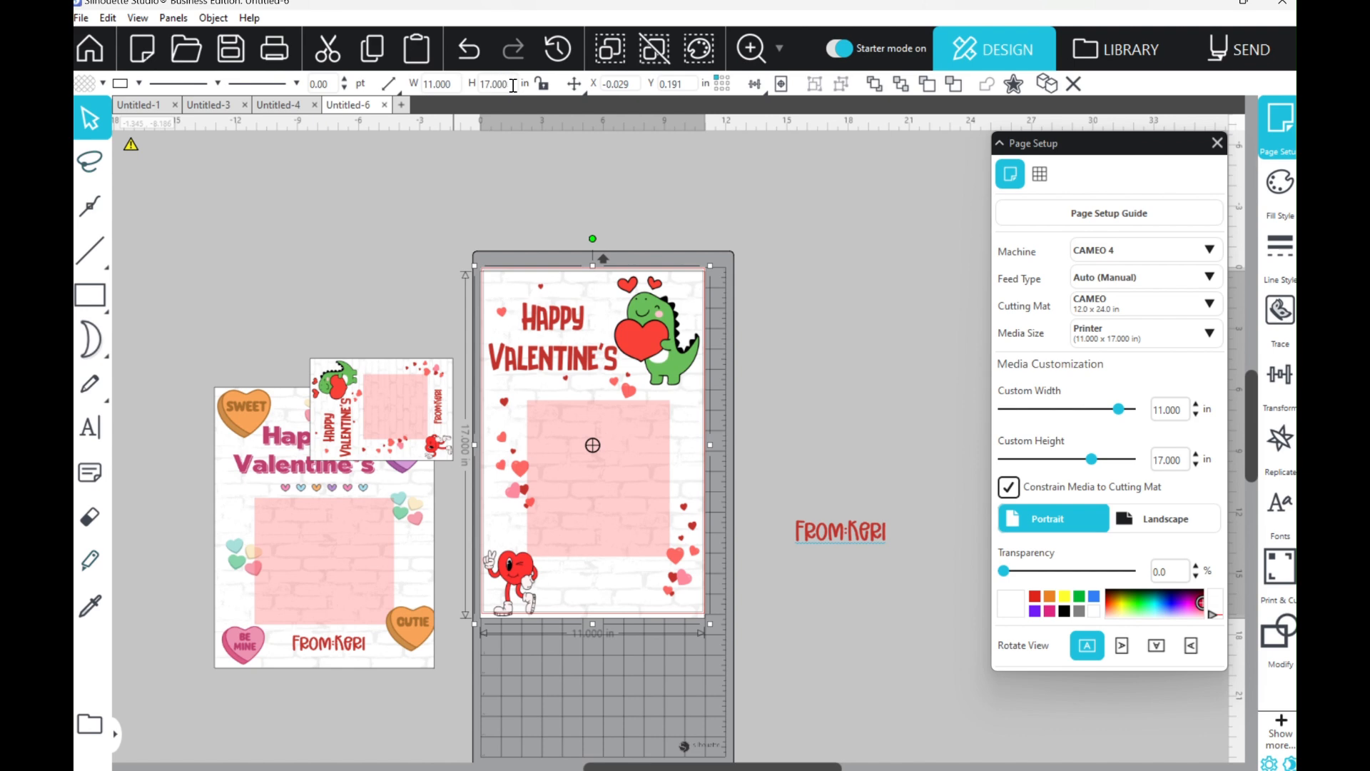
left_click(543, 86)
left_click_drag(507, 84, 493, 83)
type("4")
key("Return")
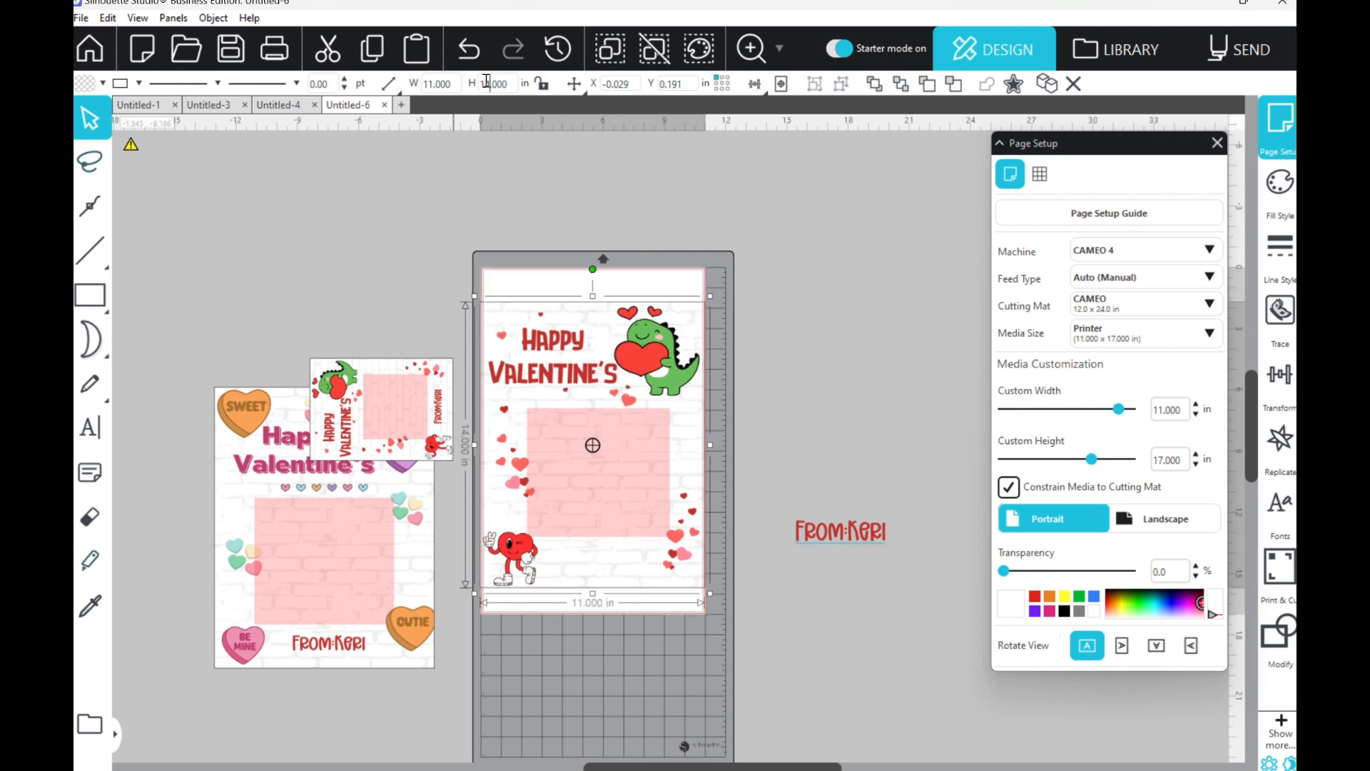
Step: Shift the dinosaur card up slightly on the page and place the "From" name text back below its pink square
left_click_drag(575, 389, 575, 387)
left_click_drag(856, 536, 614, 542)
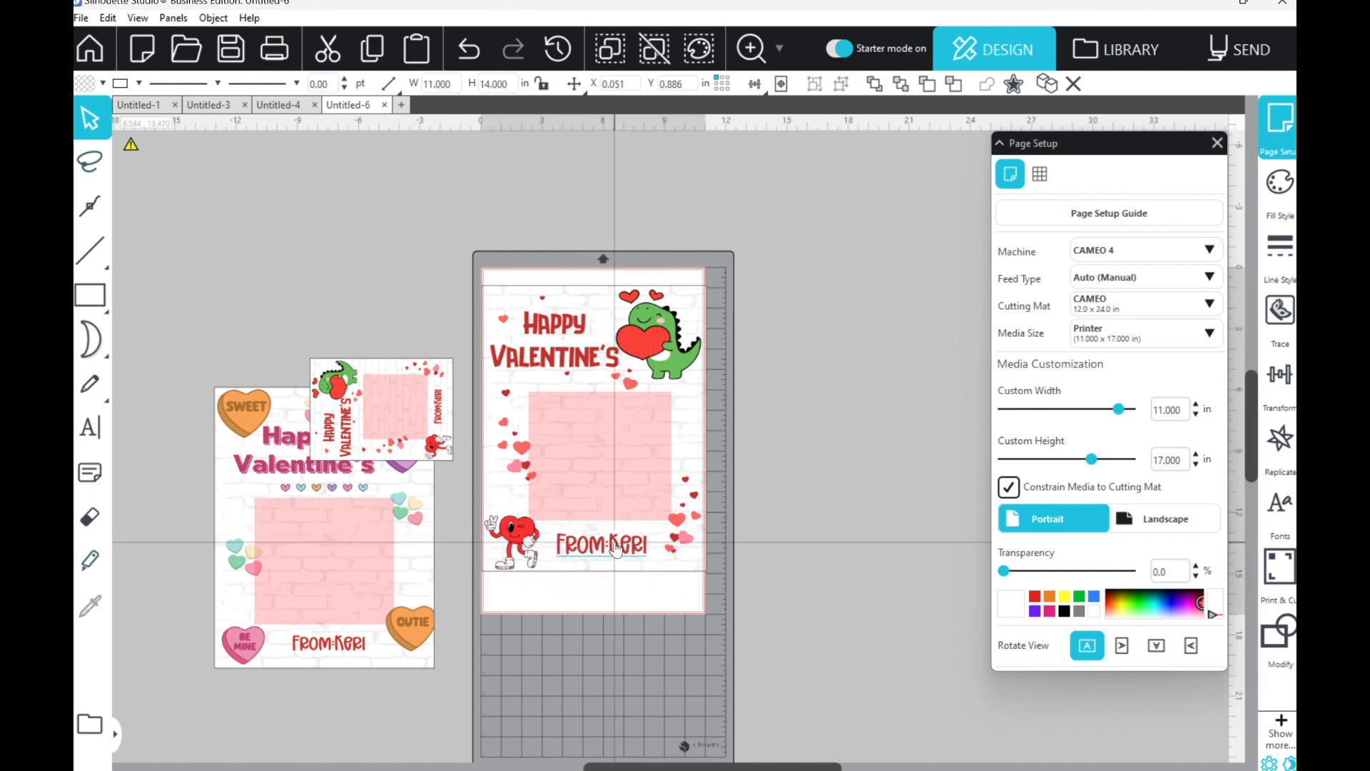
Step: Group the large dinosaur card with its "From" name text, shift the group up on the page, and ungroup it
left_click_drag(642, 614, 587, 514)
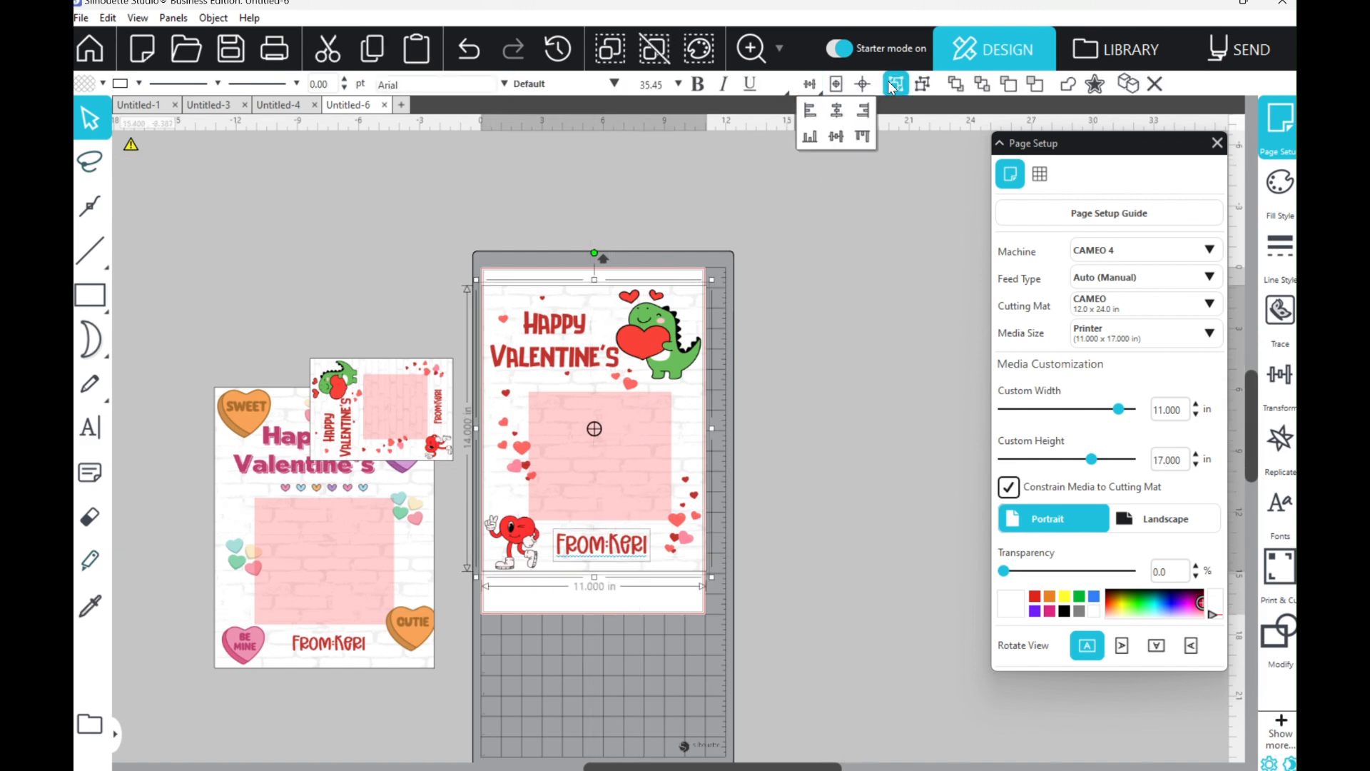
left_click(893, 83)
mouse_move(639, 454)
left_mouse_down()
mouse_move(870, 413)
mouse_move(612, 448)
mouse_move(645, 441)
left_mouse_up()
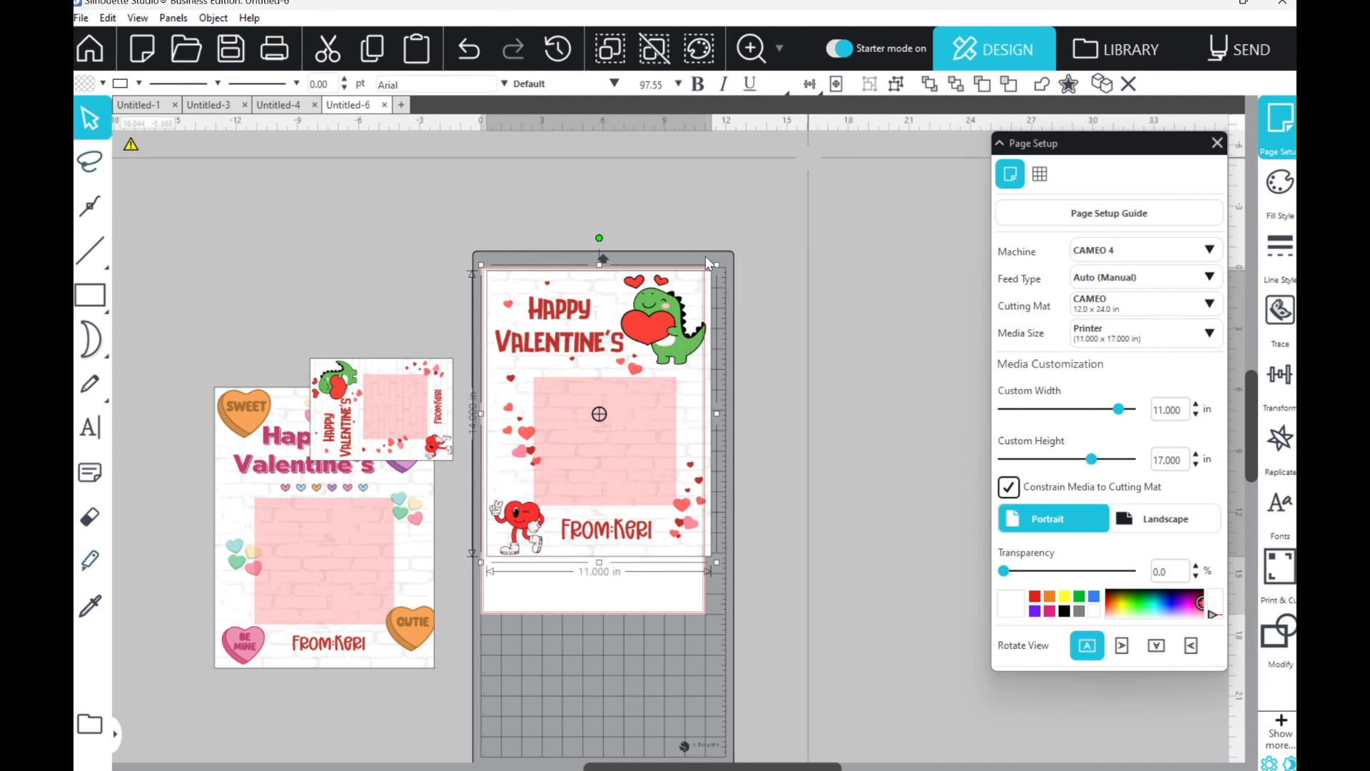
left_click(895, 85)
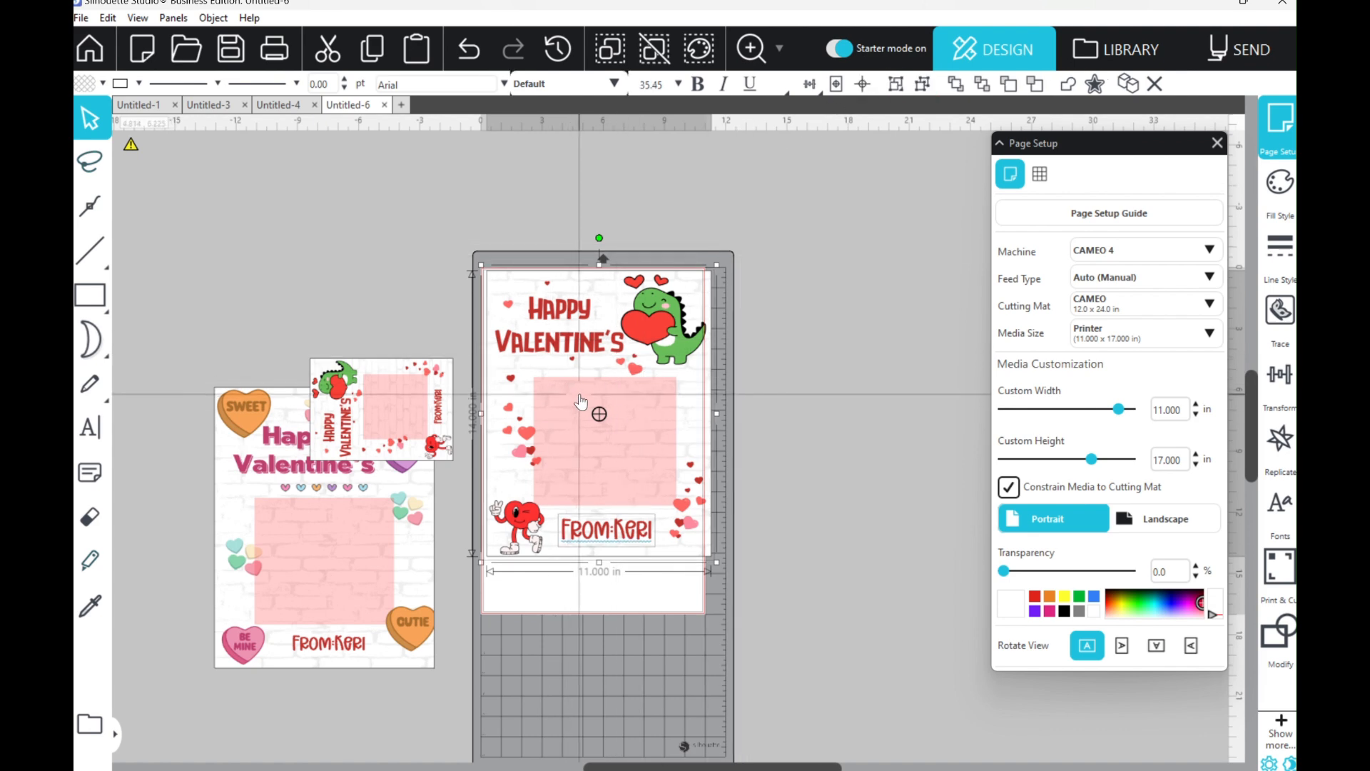
Step: Move the large dinosaur card with its name text off the page beside the mat and place the small dinosaur card on the page
left_click(550, 243)
left_click(546, 338)
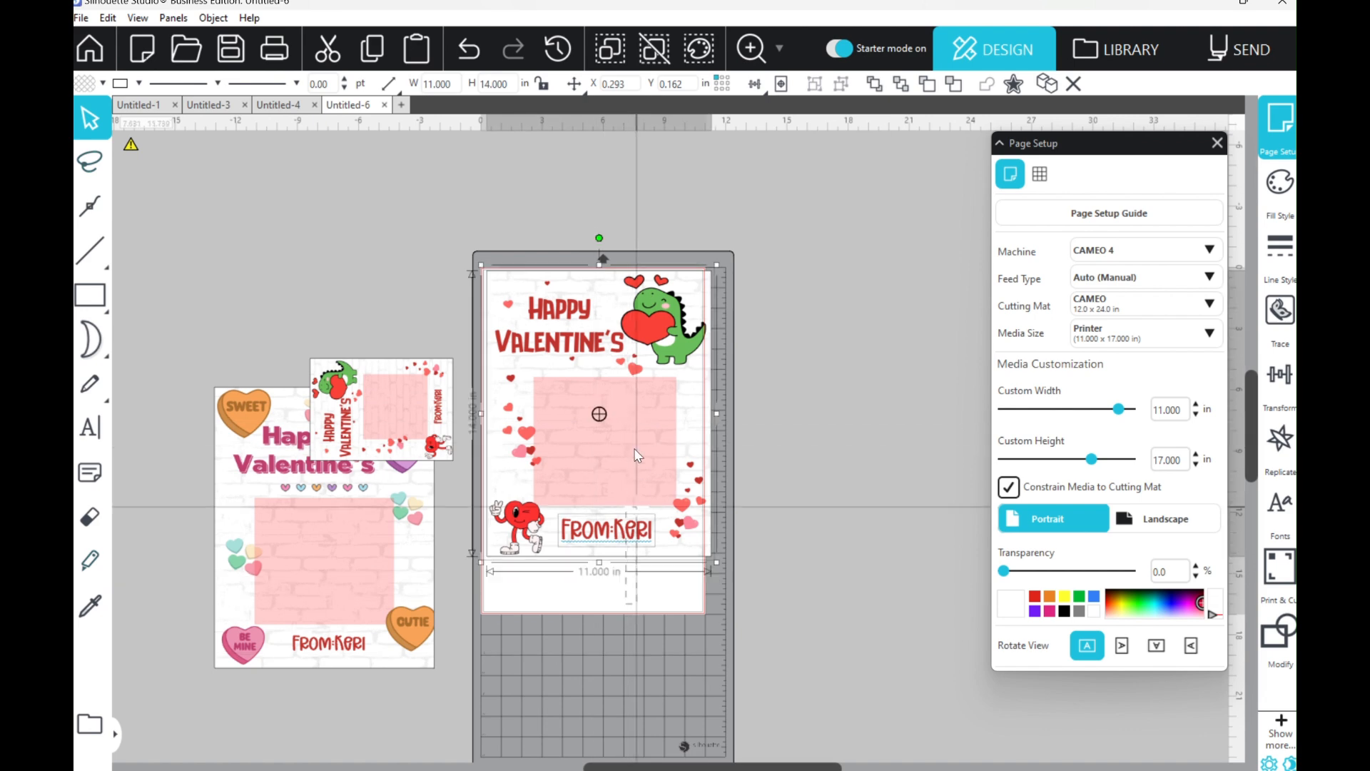
left_click_drag(632, 450, 876, 443)
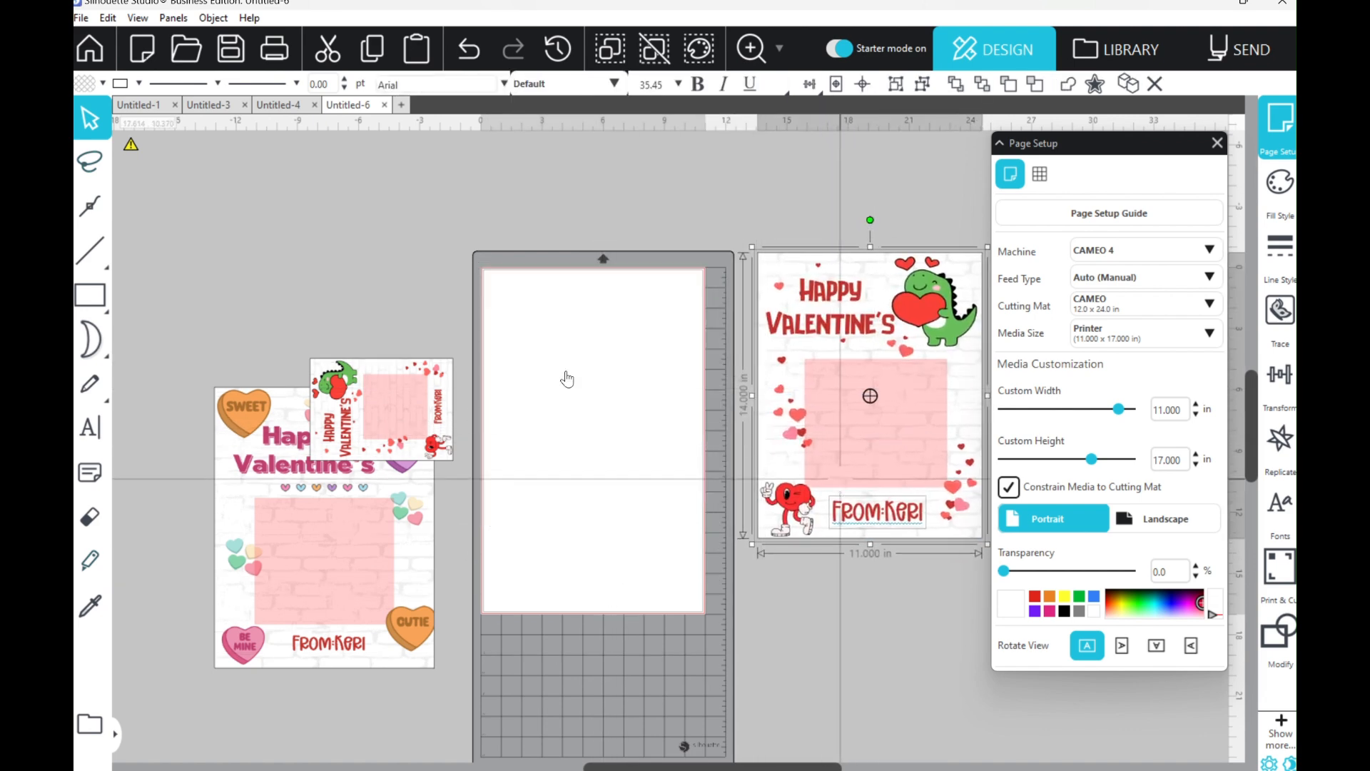
left_click_drag(359, 422, 565, 378)
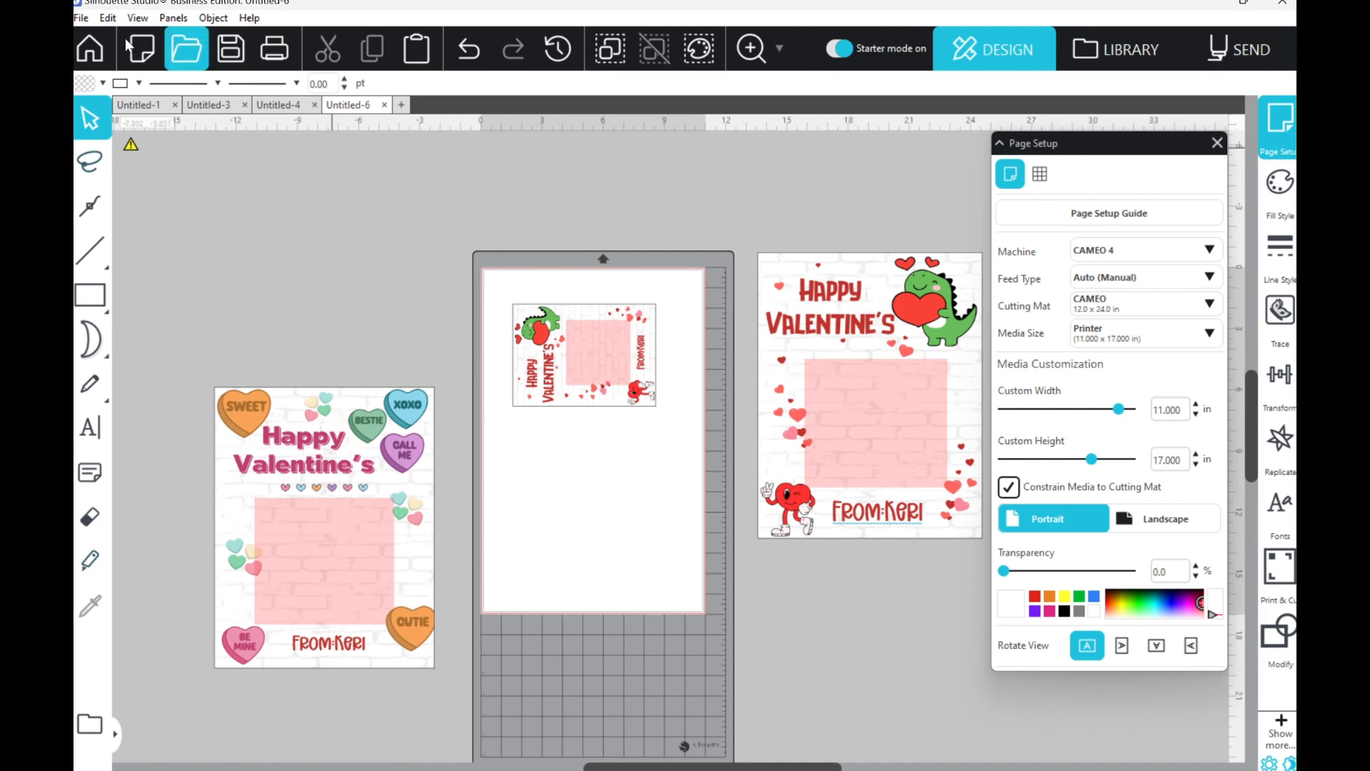
Step: Change the print page setup's paper size to Letter (8.5 x 11 in)
left_click(82, 18)
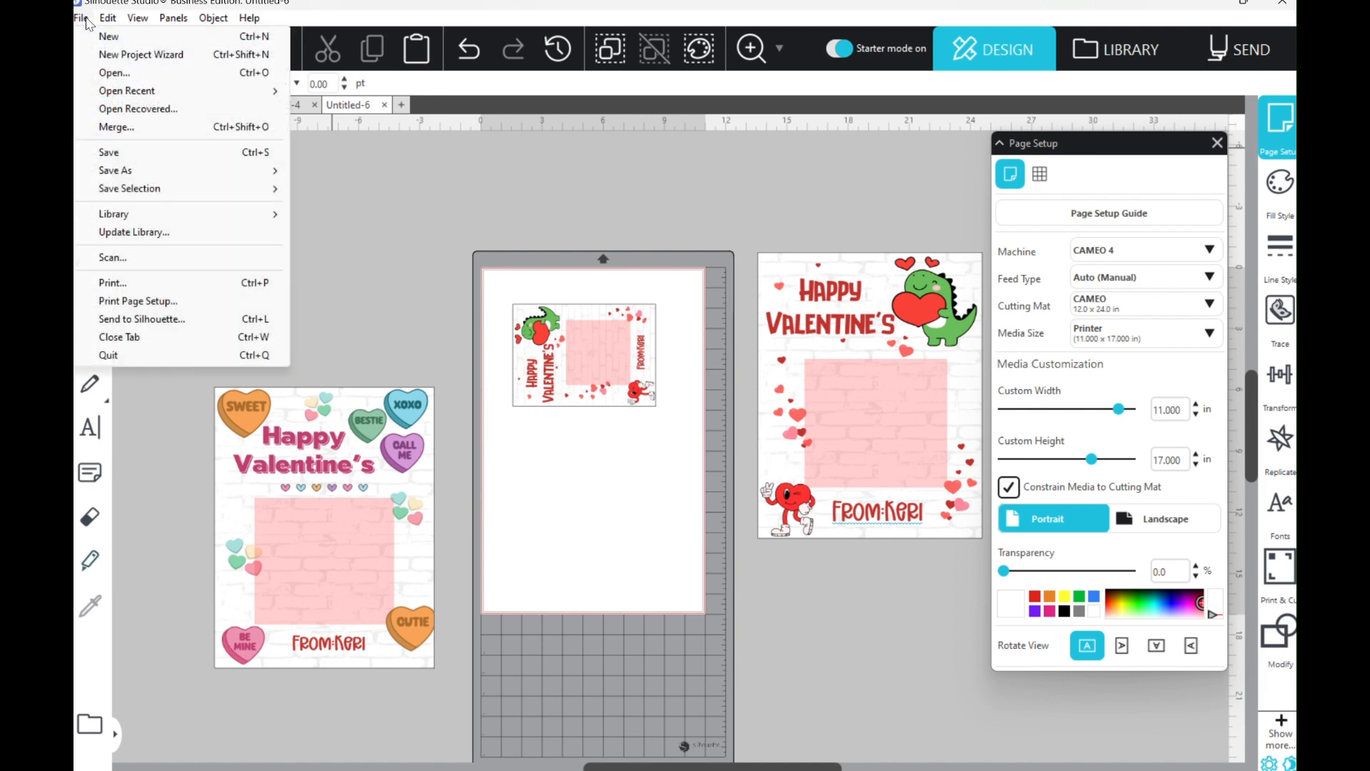
left_click(154, 306)
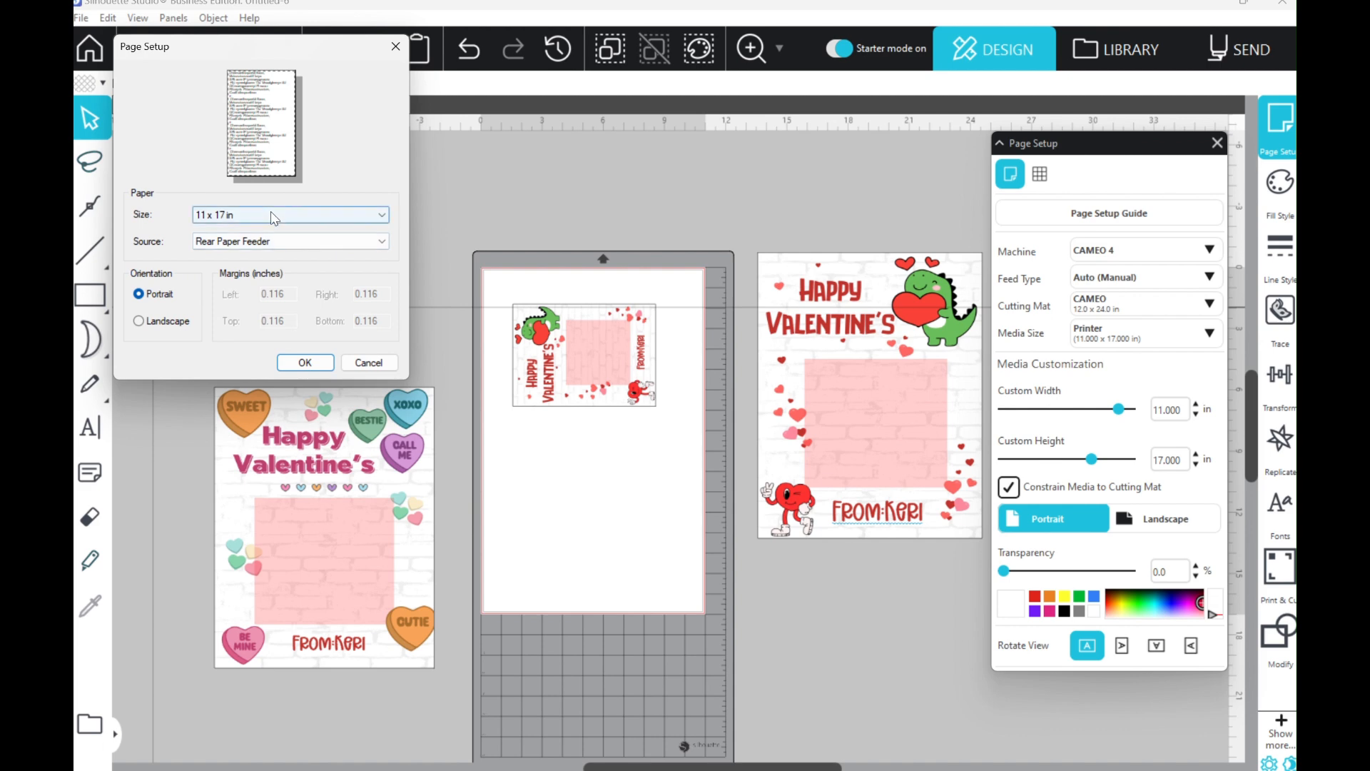
left_click(274, 216)
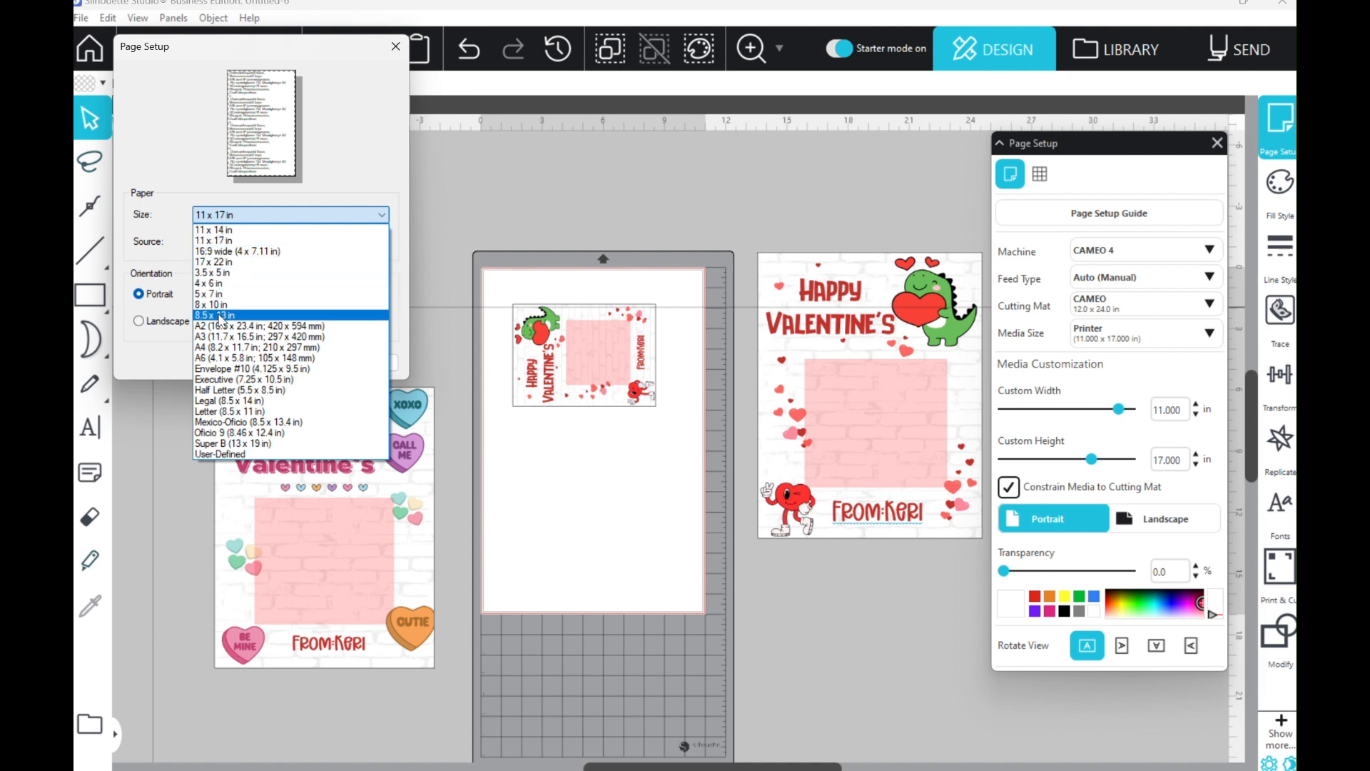
left_click(222, 413)
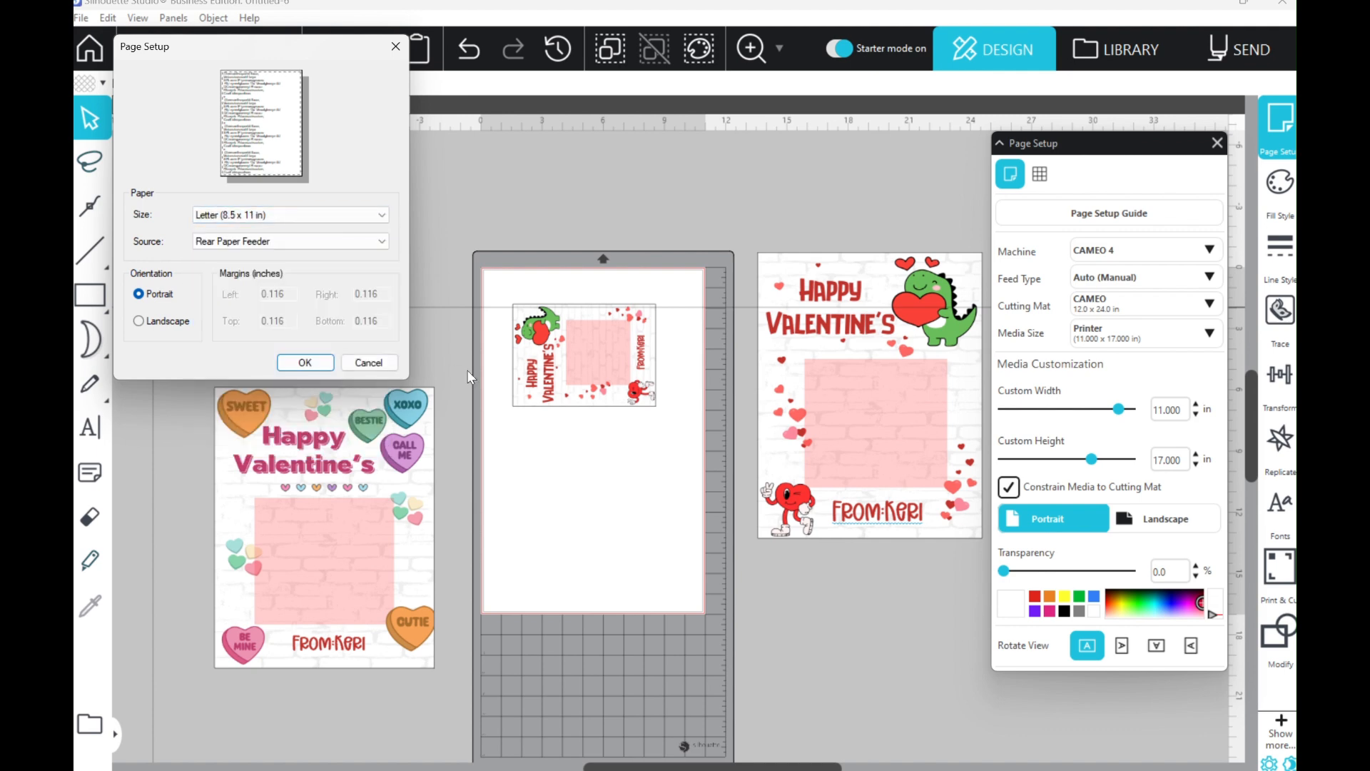
left_click(305, 363)
Step: Move the small dinosaur card into the upper part of the page and paste a second copy directly below it
left_click_drag(581, 369, 559, 338)
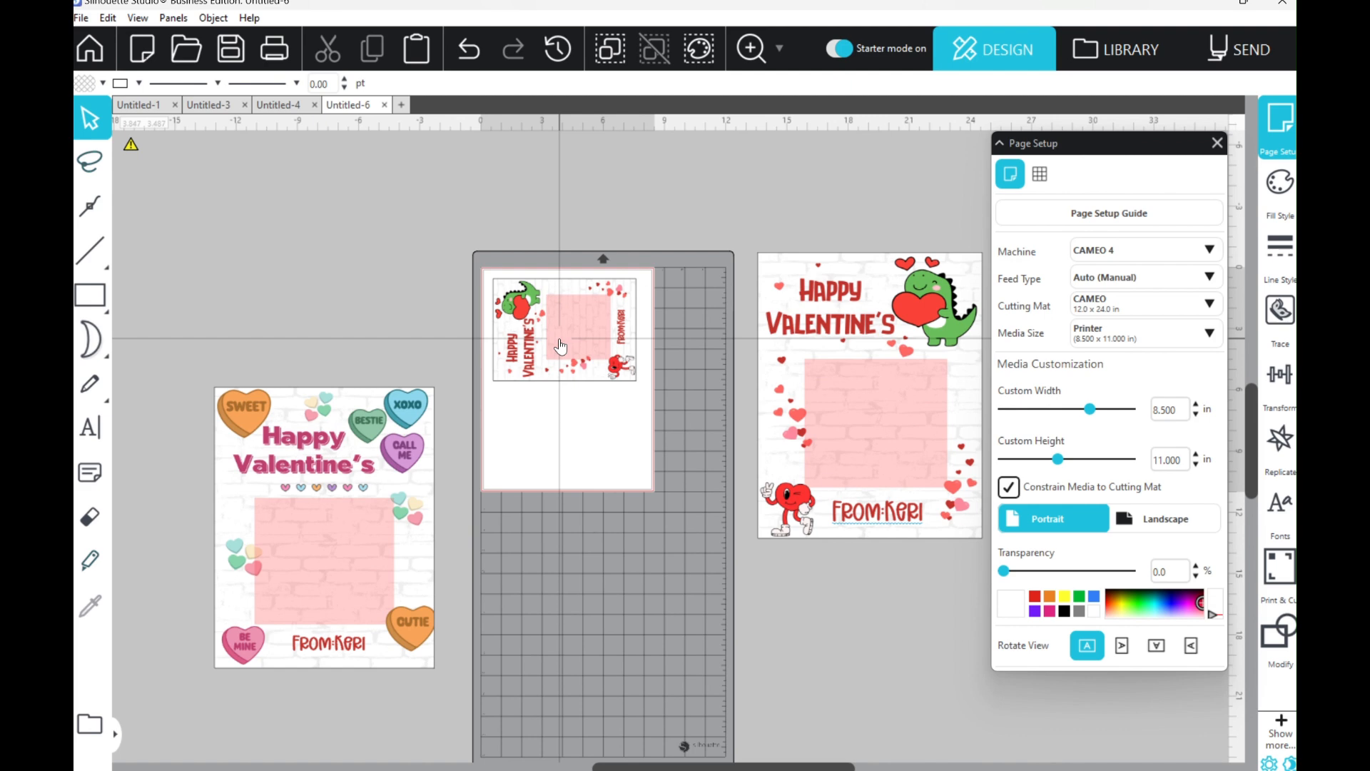
key("ctrl+v")
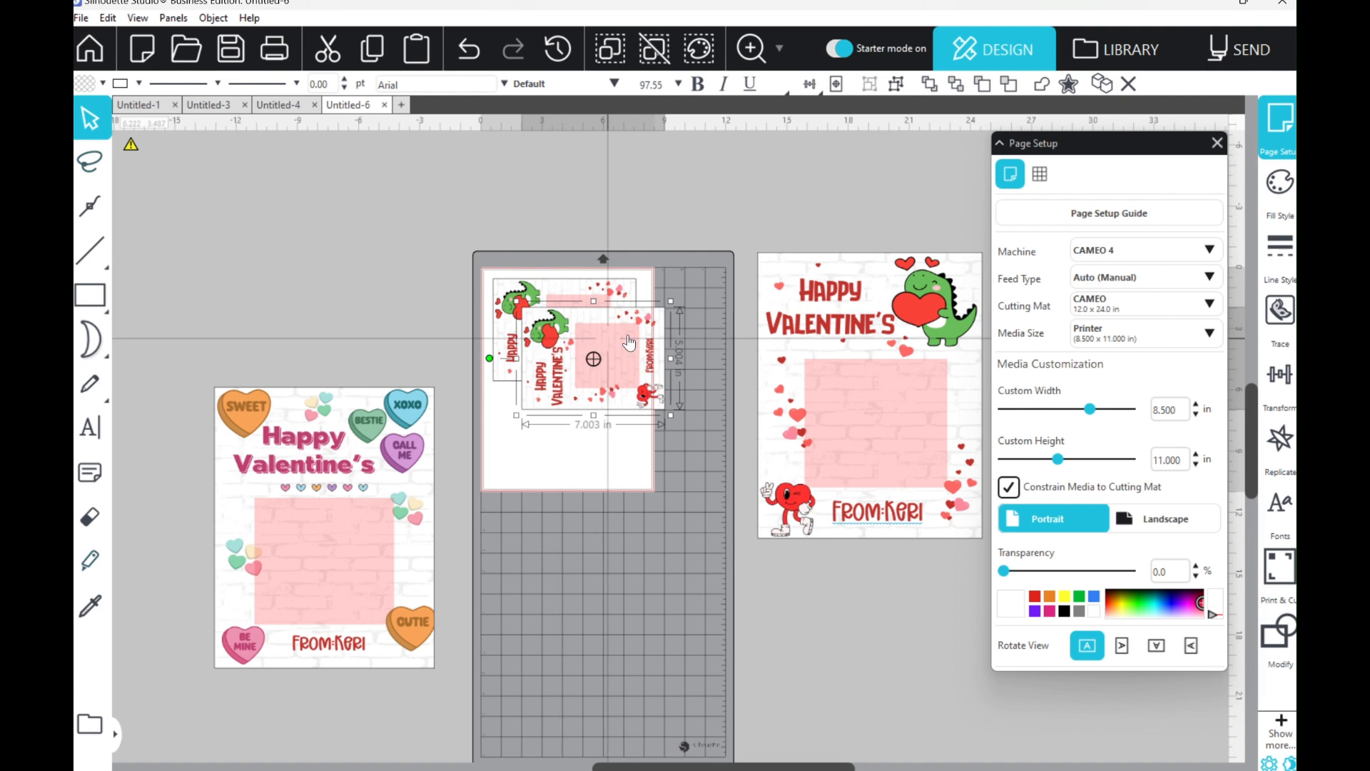
left_click_drag(641, 340, 618, 418)
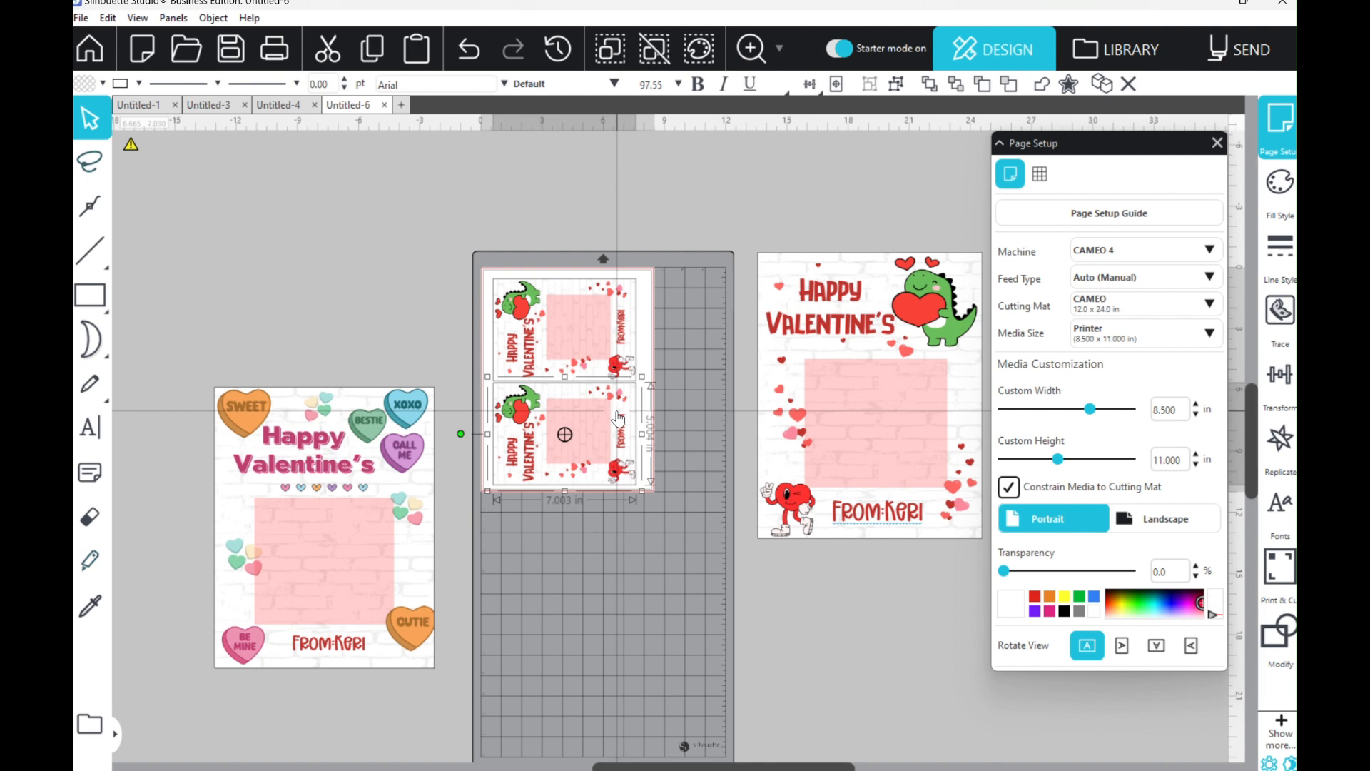
scroll(618, 419, "up", 2)
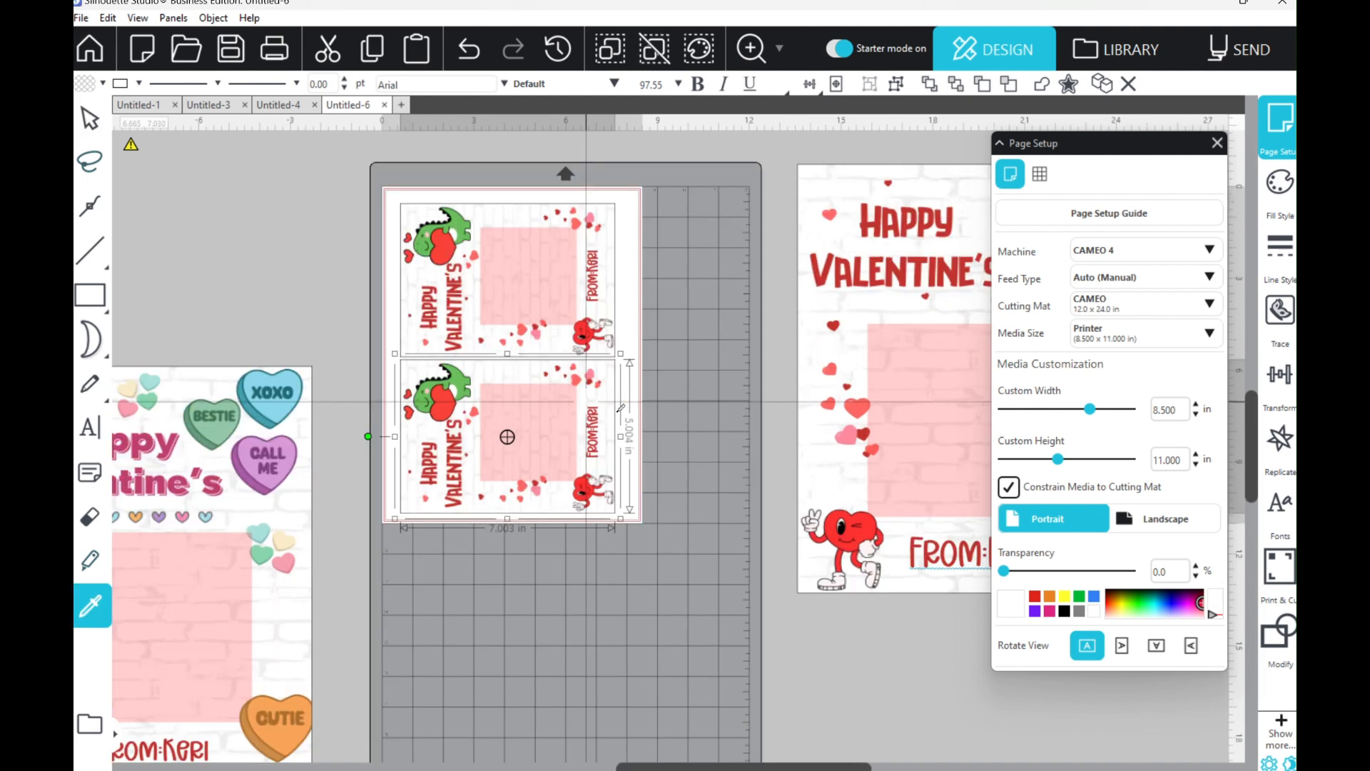
scroll(618, 412, "up", 1)
scroll(633, 447, "up", 1)
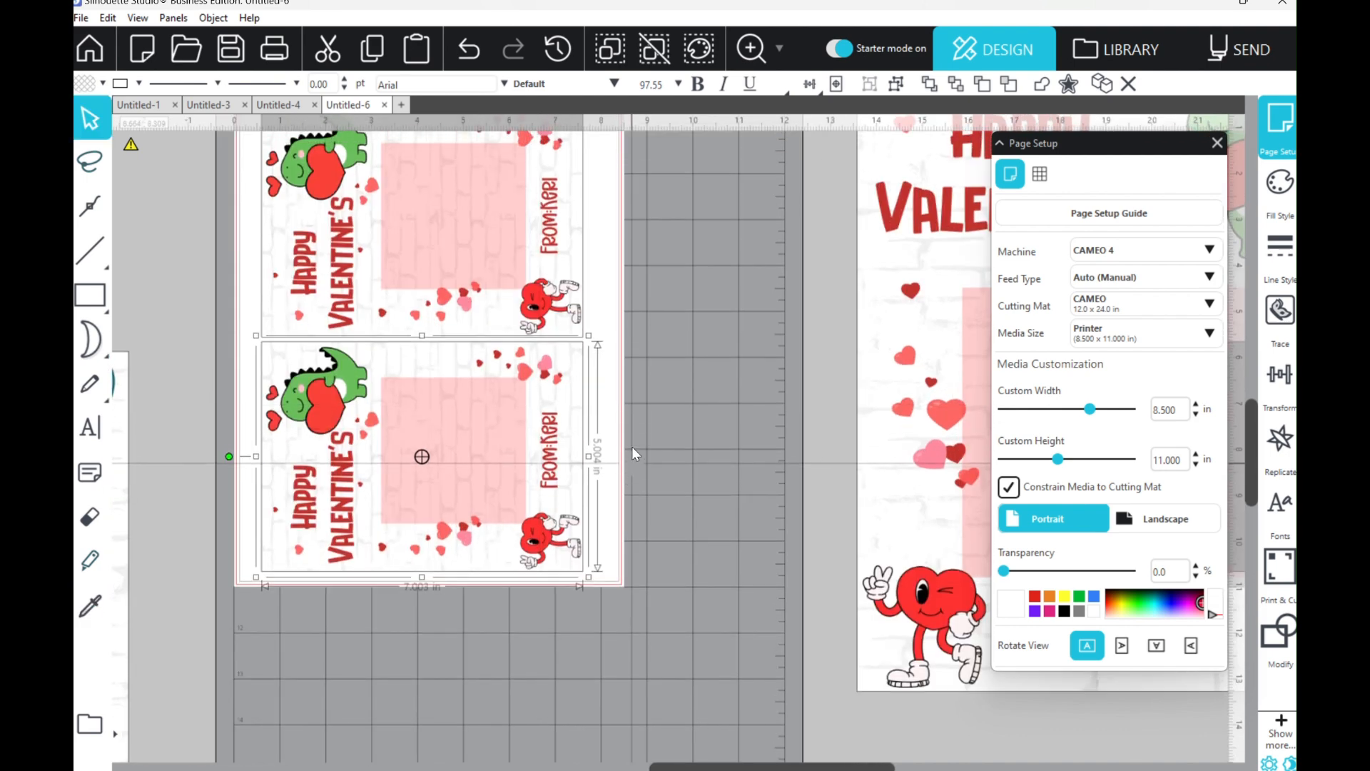
scroll(632, 446, "up", 2)
left_click(671, 417)
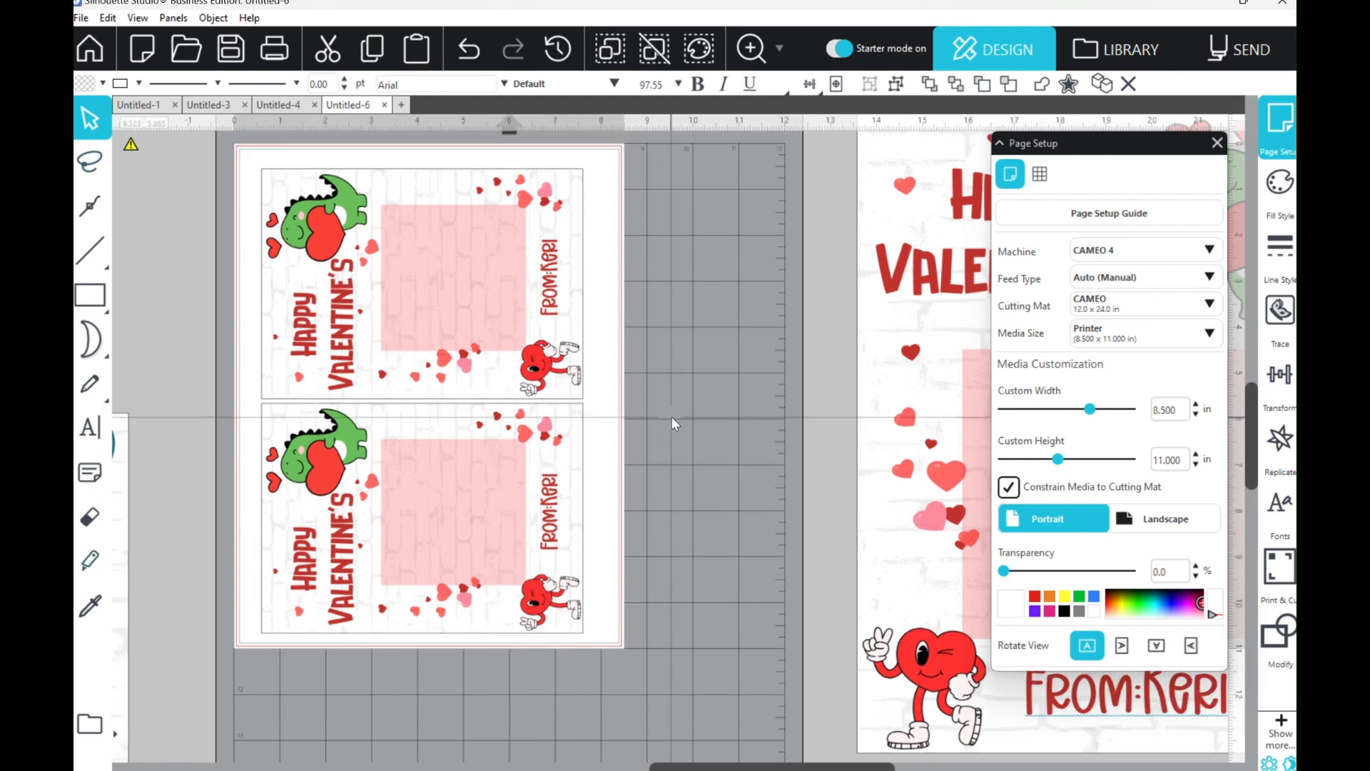
Step: Review the two-card page in the print preview and the ET-8550 printer's preferences, and leave without printing
left_click(688, 675)
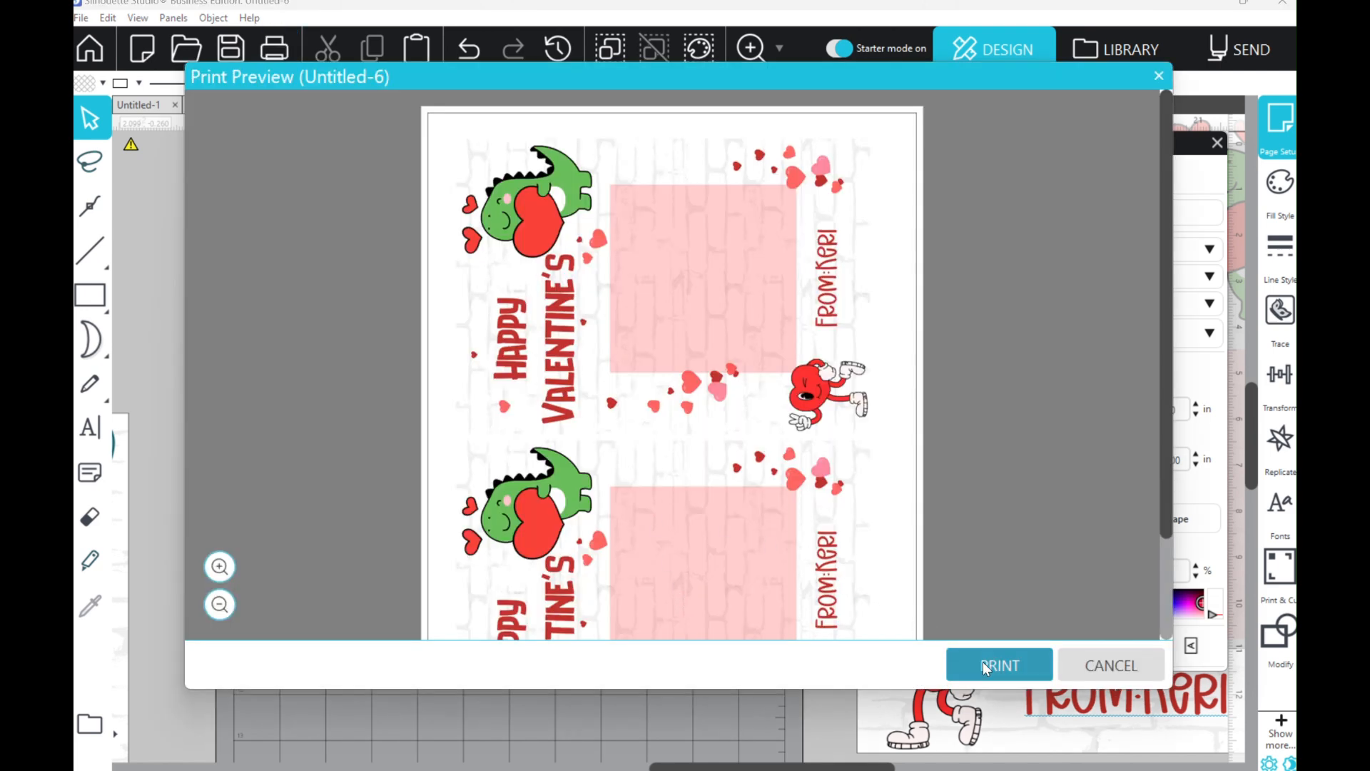
left_click(982, 661)
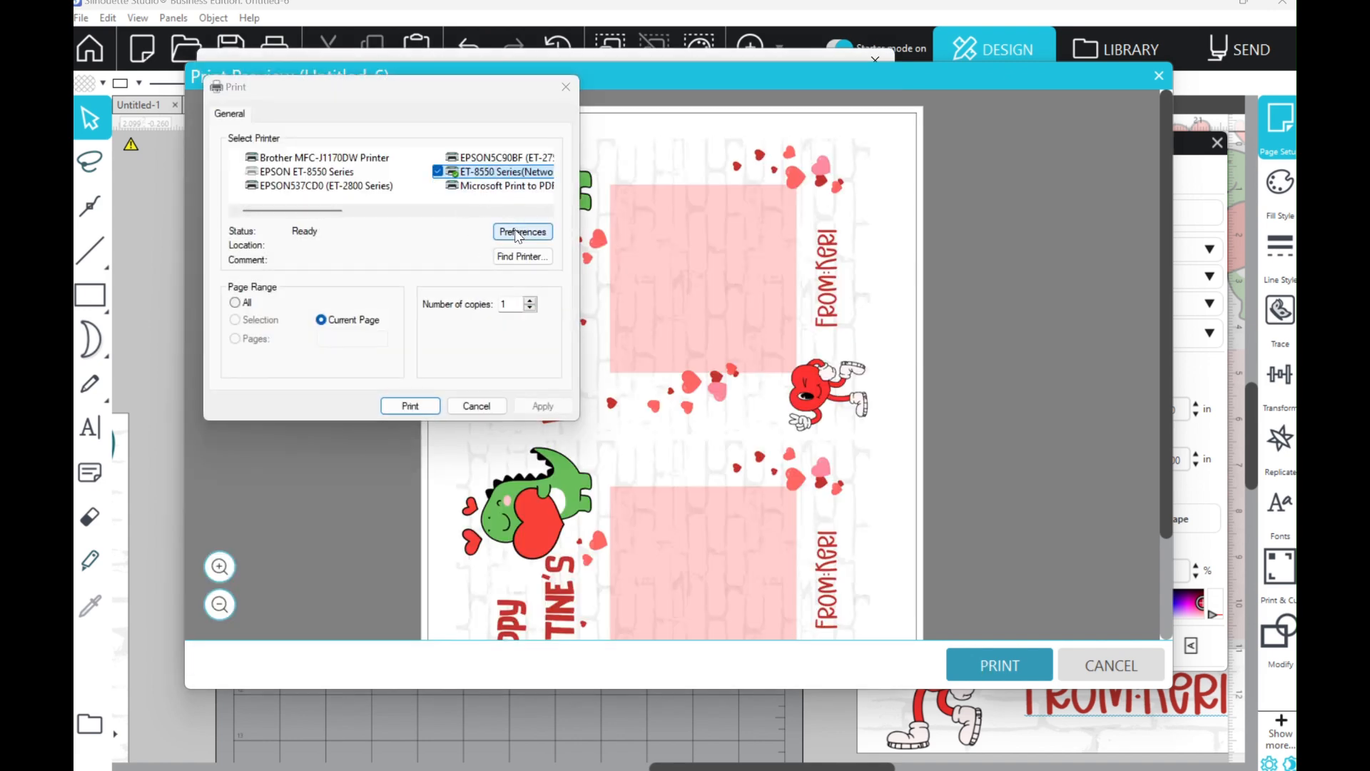
left_click(519, 233)
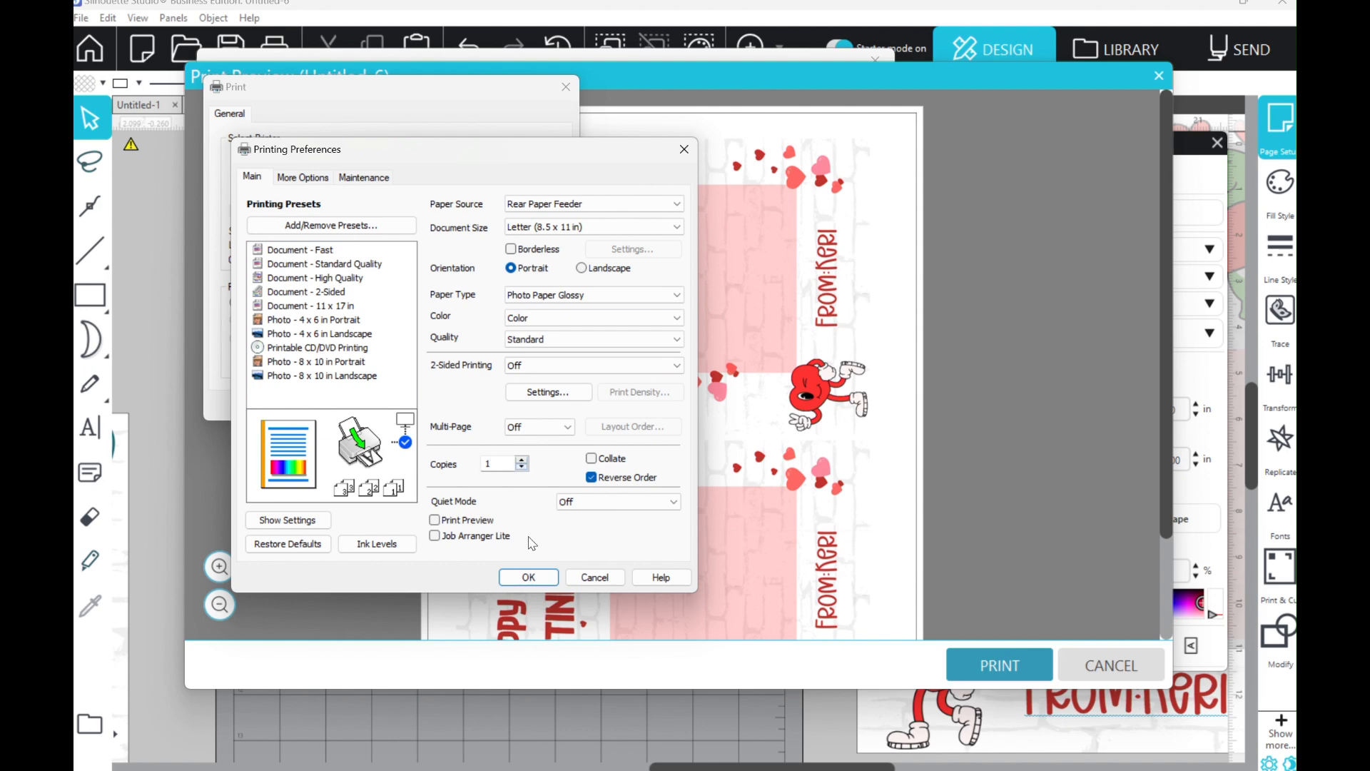
left_click(603, 576)
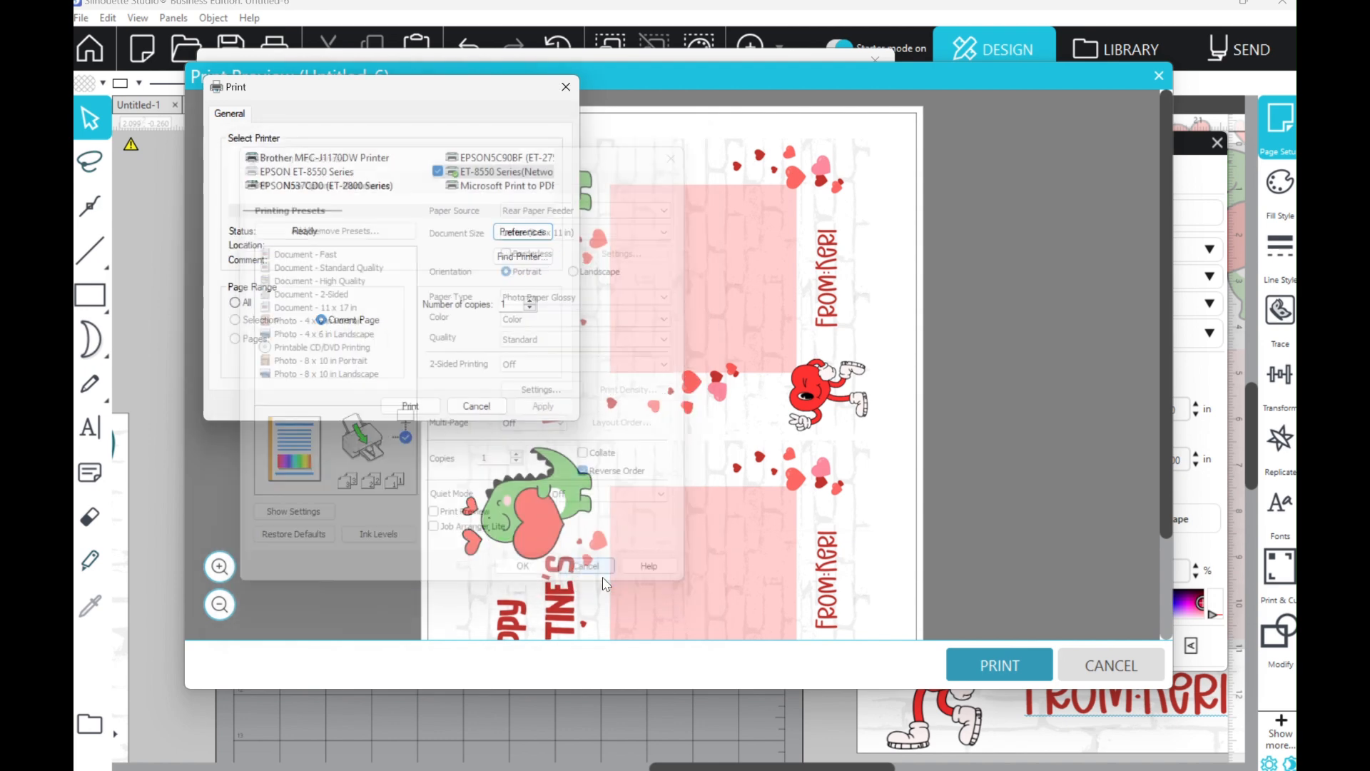
left_click(478, 406)
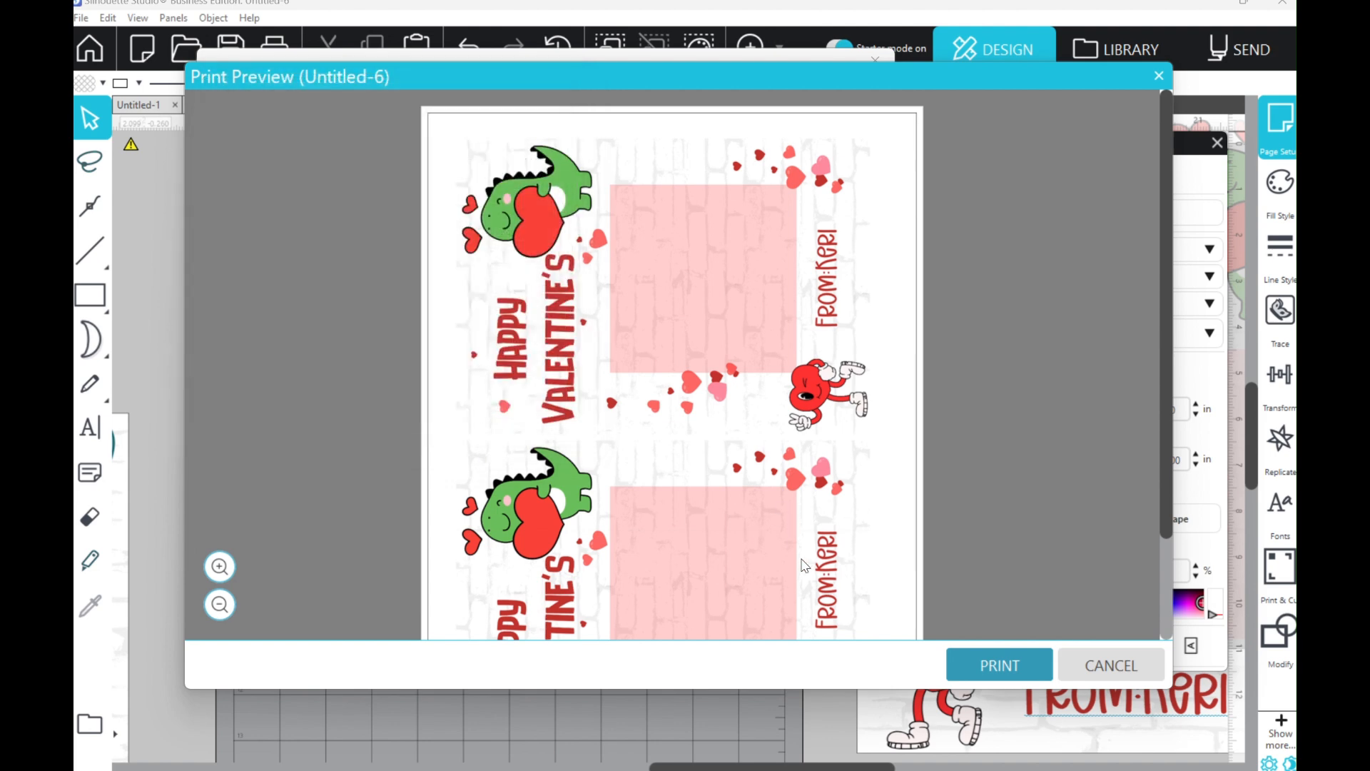
left_click(1009, 660)
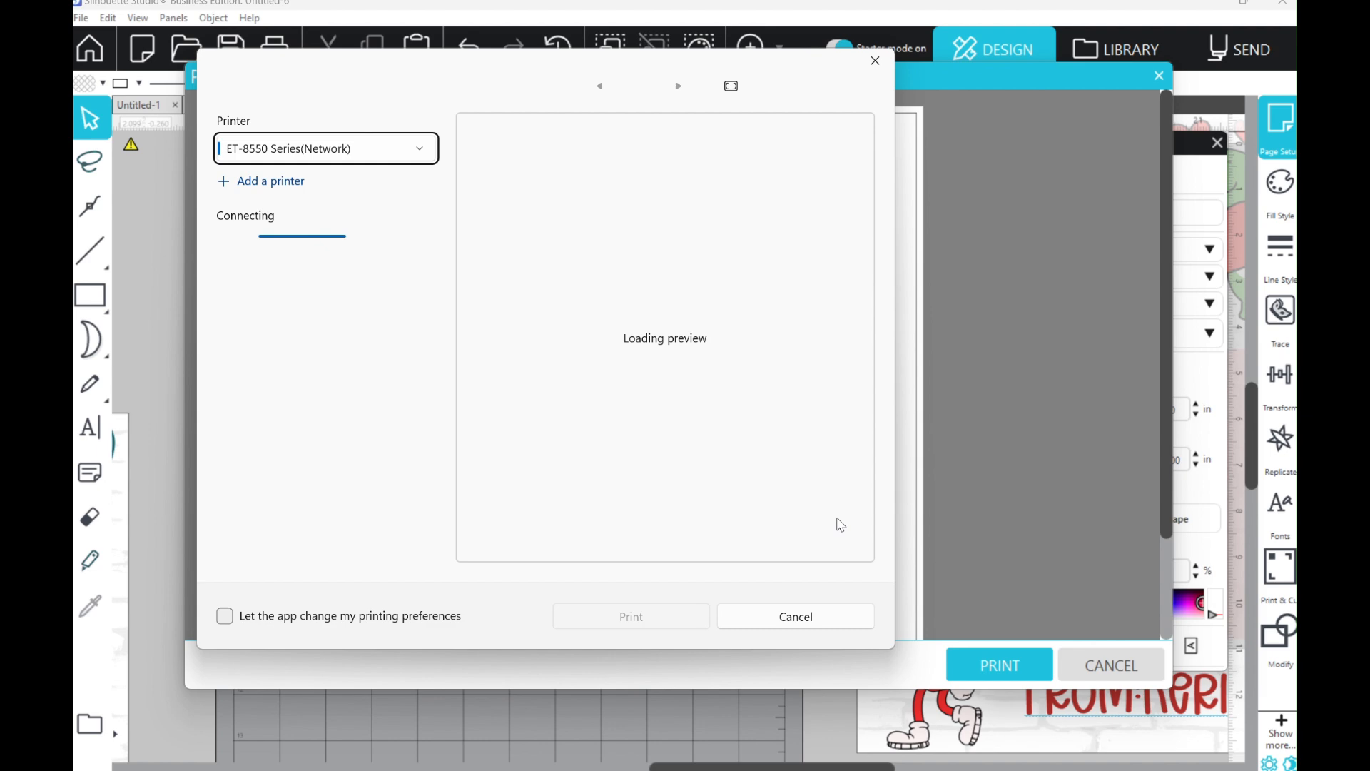
left_click(812, 618)
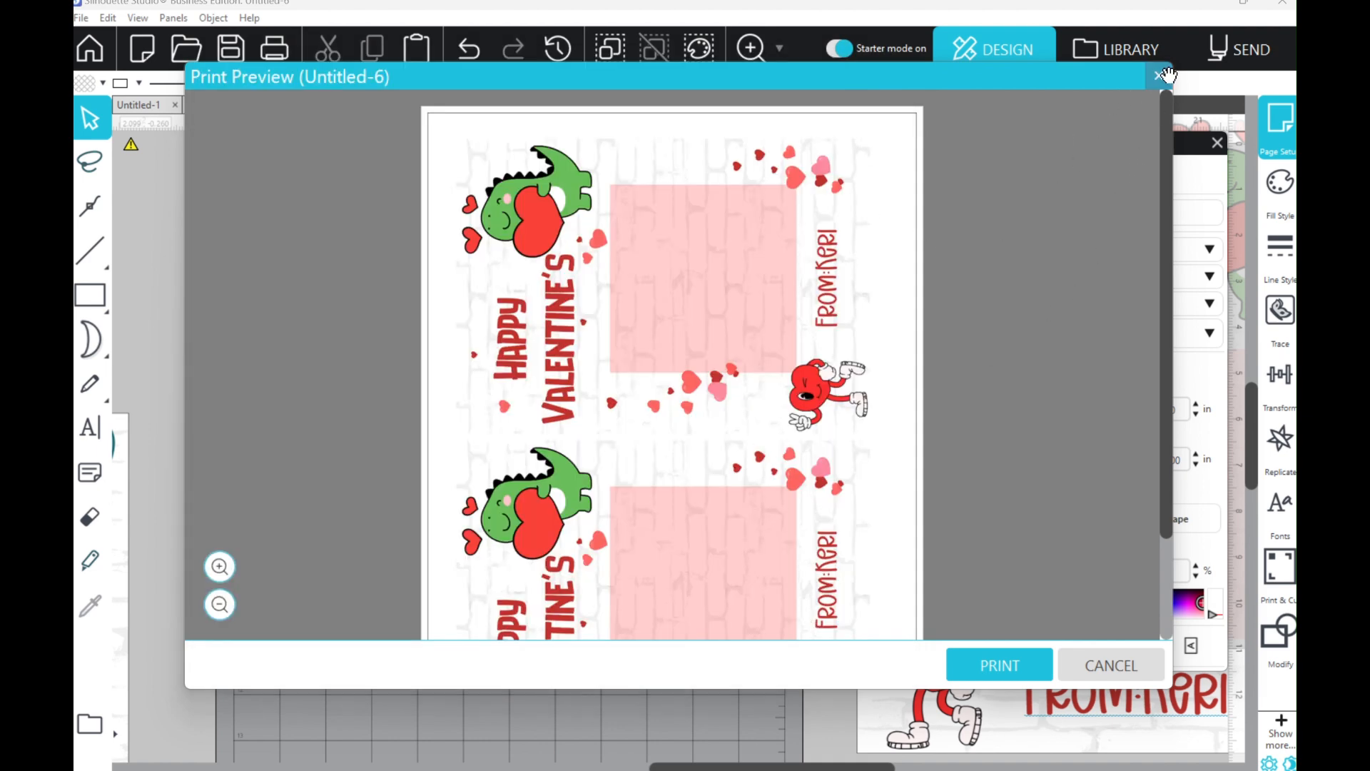
left_click(1163, 76)
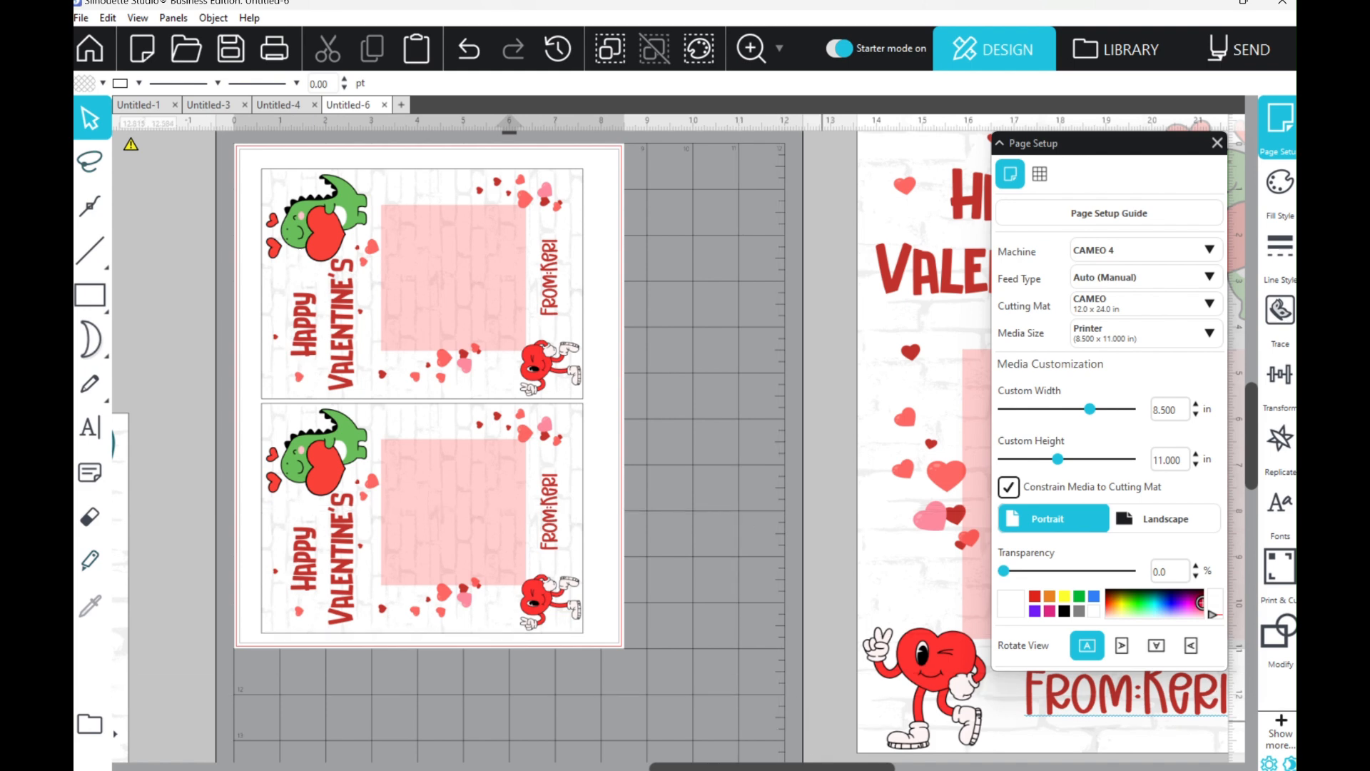
Step: Switch to the photo viewer showing 1.png, start printing it, and set the photo size to 5 x 7 in
left_click(768, 707)
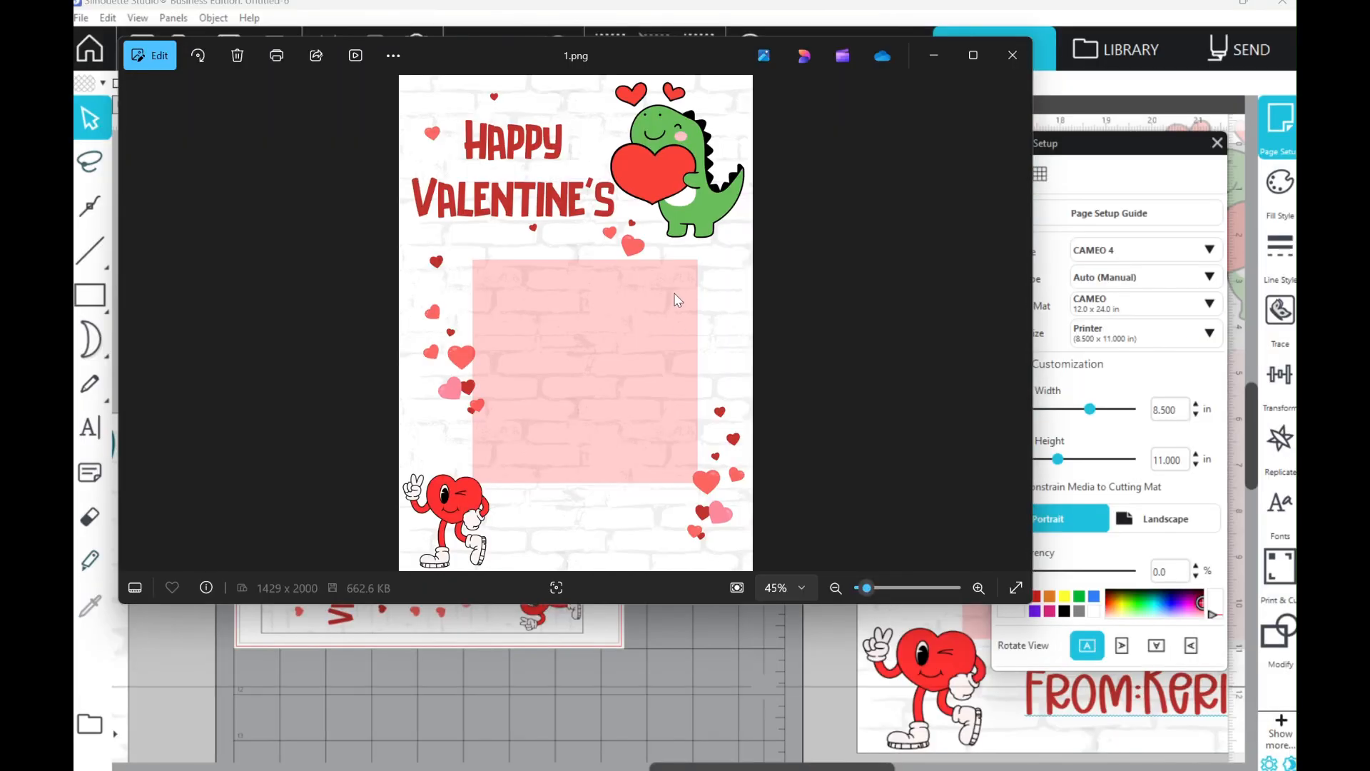
left_click(277, 59)
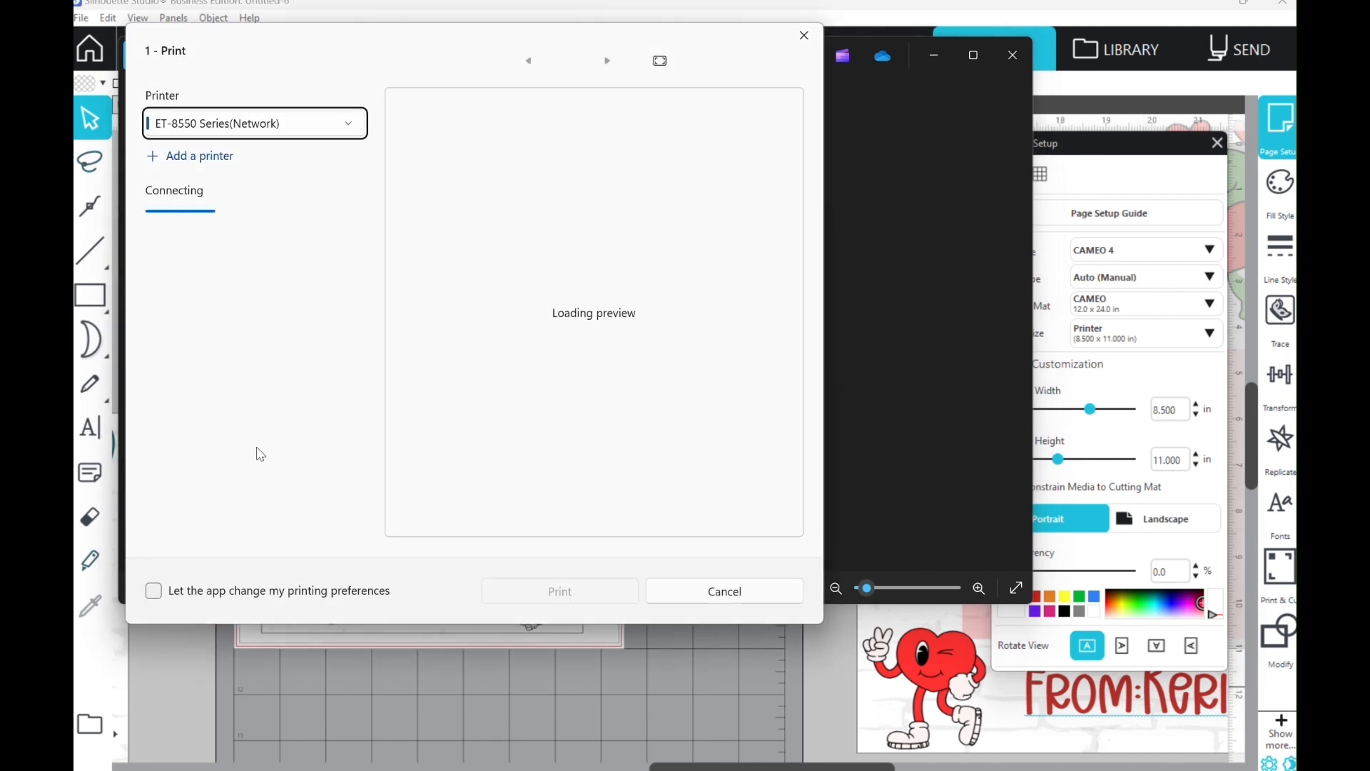
scroll(236, 364, "down", 5)
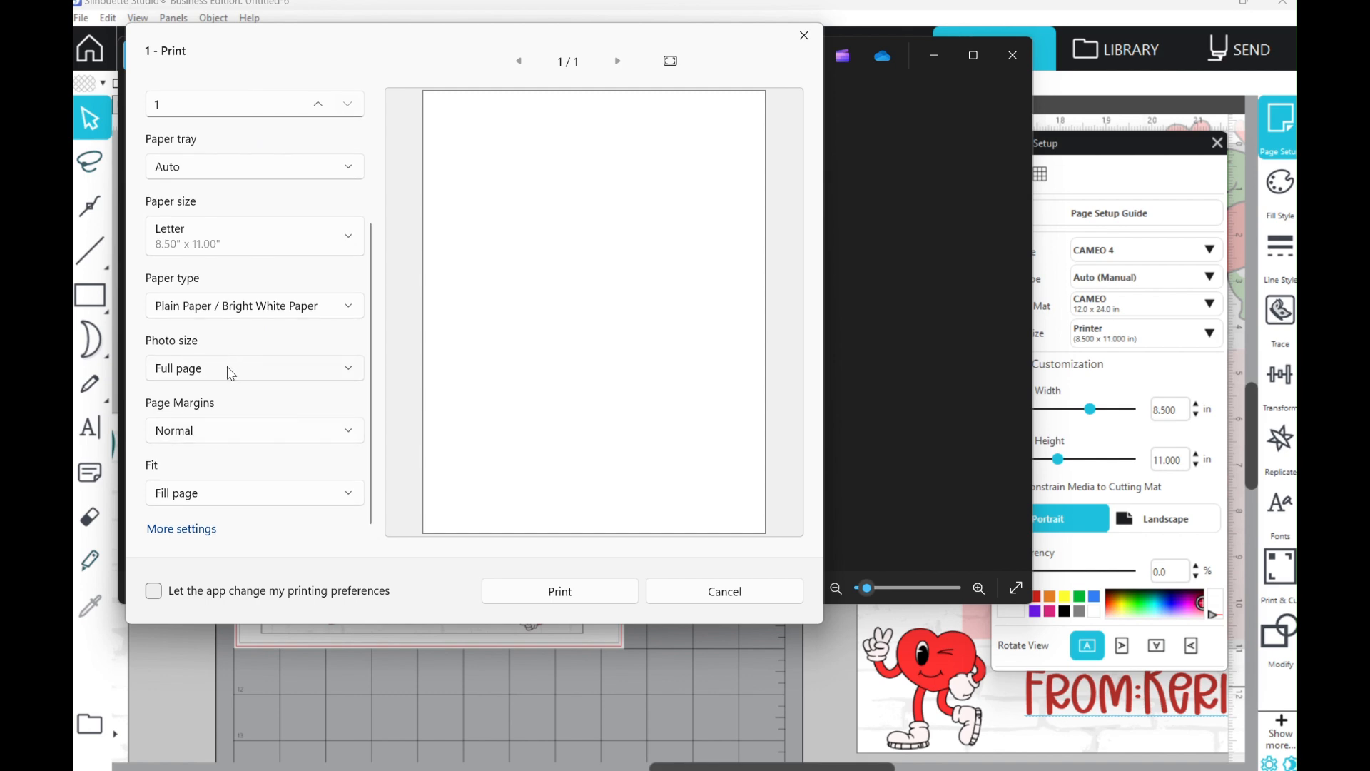
left_click(230, 369)
left_click(191, 407)
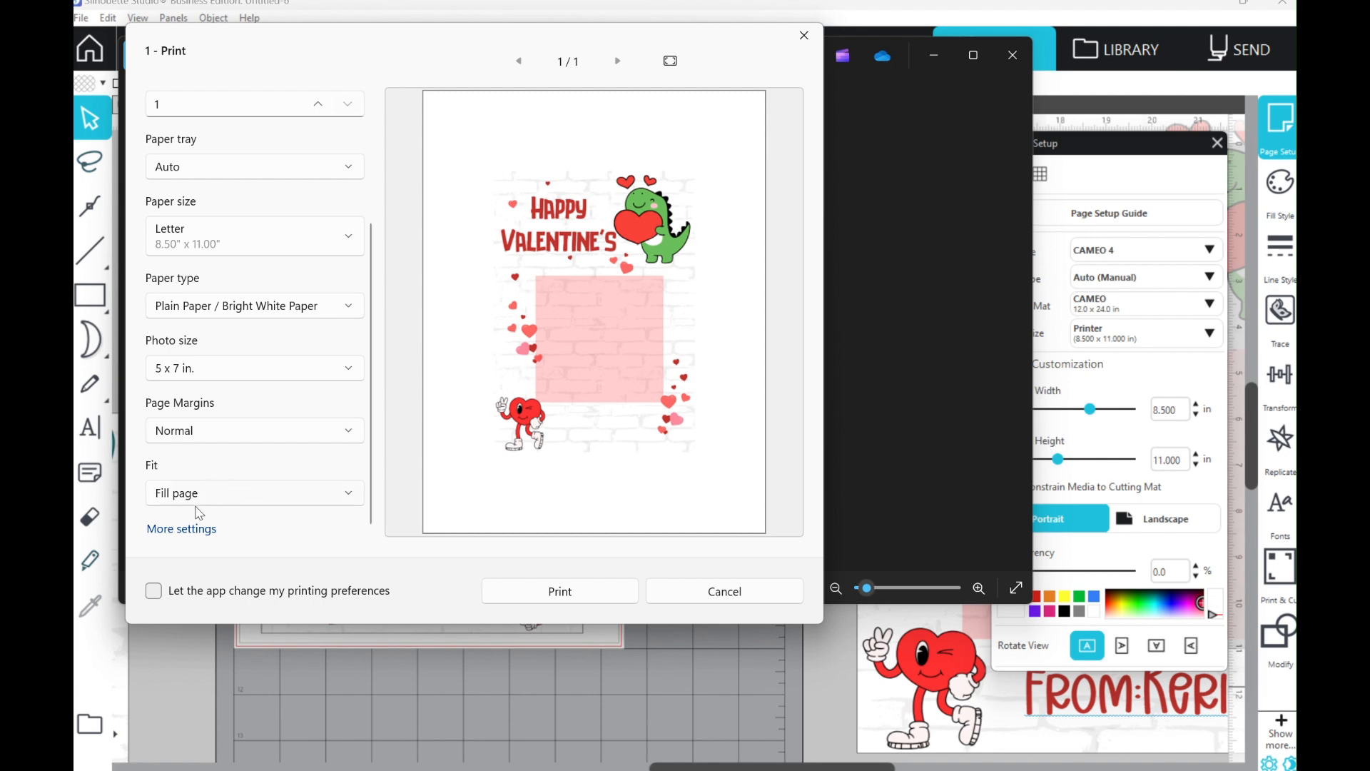
Step: Try setting 2 pages per sheet for the 1.png print, cancel the print, and close the image
left_click(183, 529)
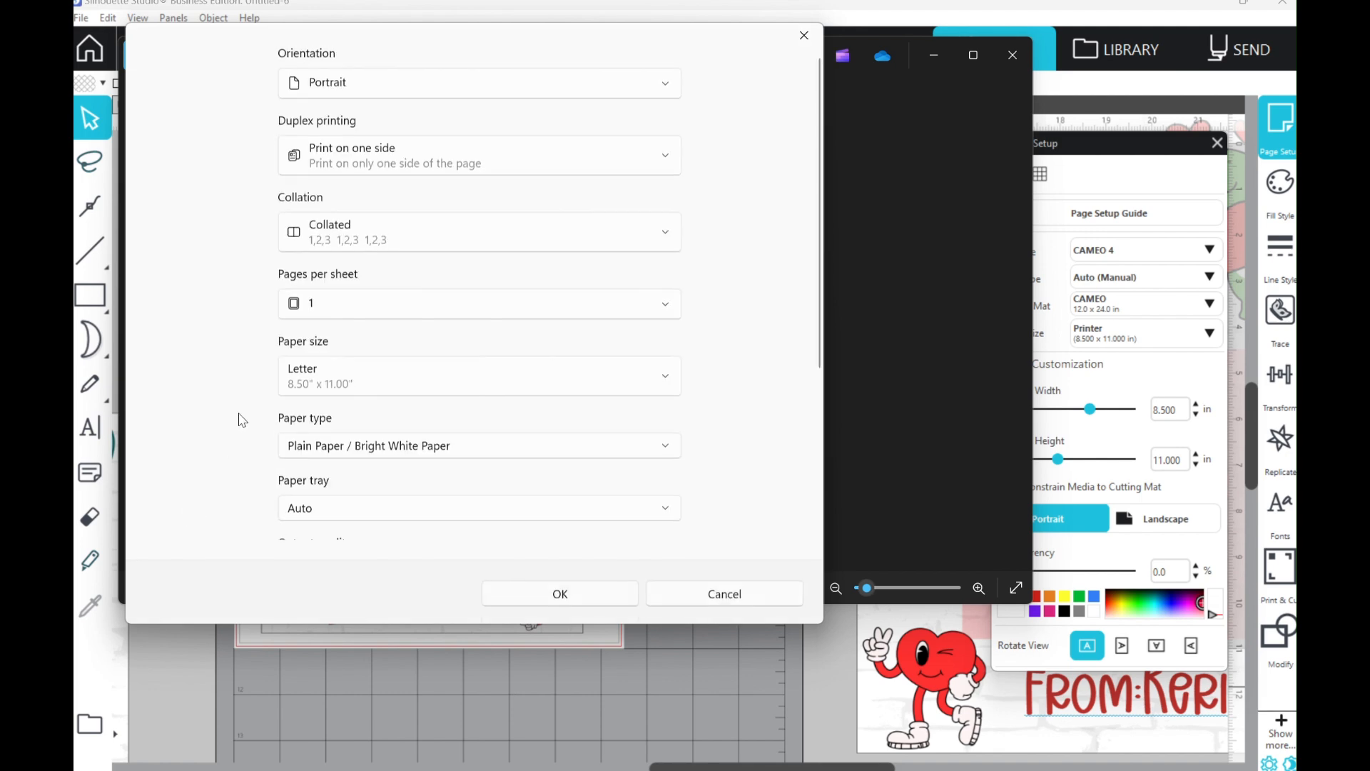
left_click(348, 305)
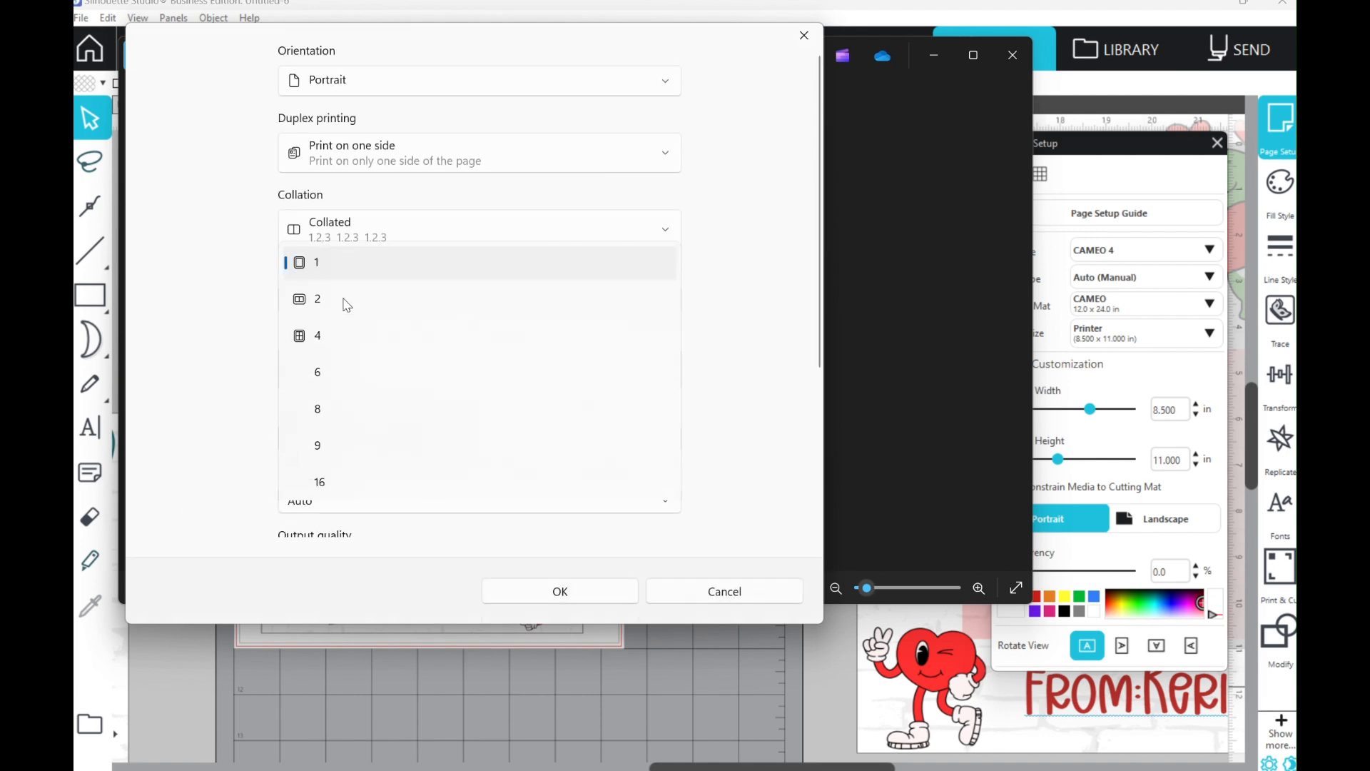
left_click(334, 312)
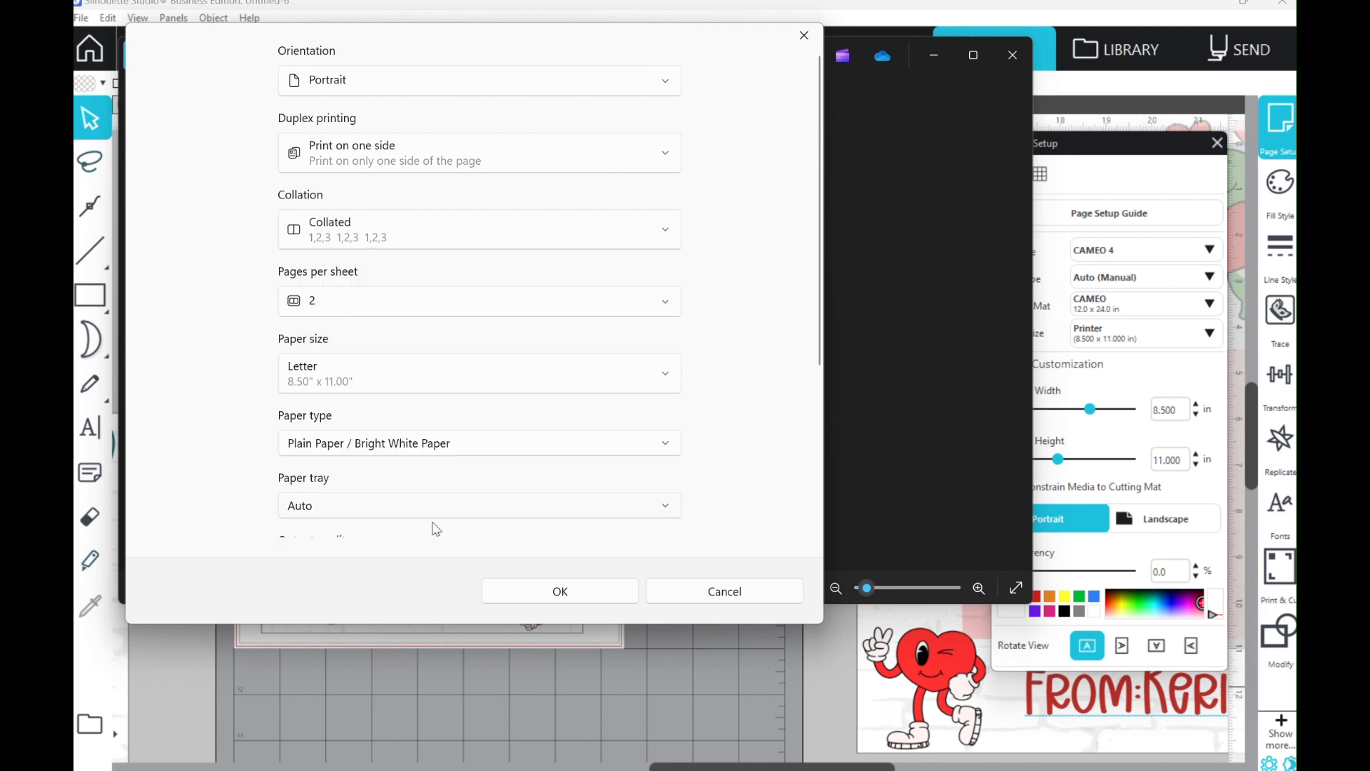
left_click(537, 596)
left_click(581, 600)
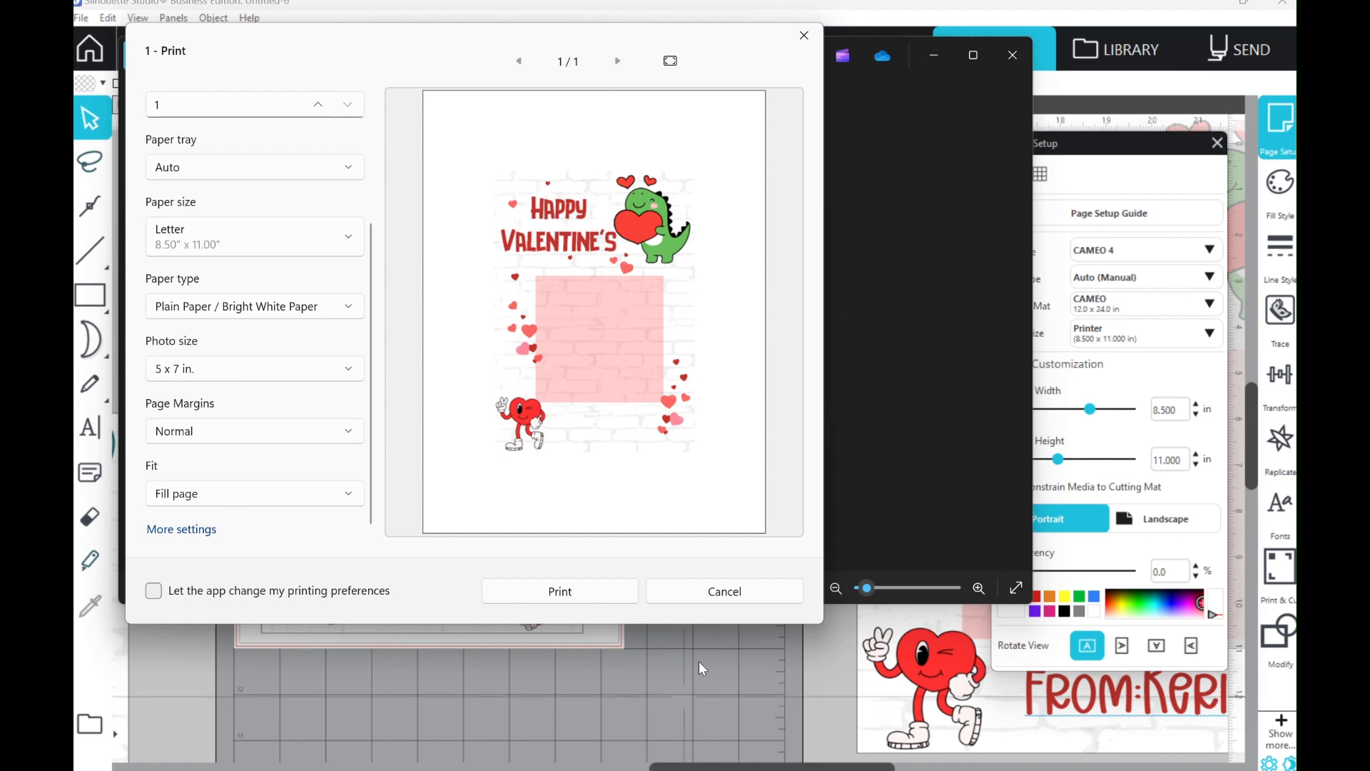
left_click(751, 597)
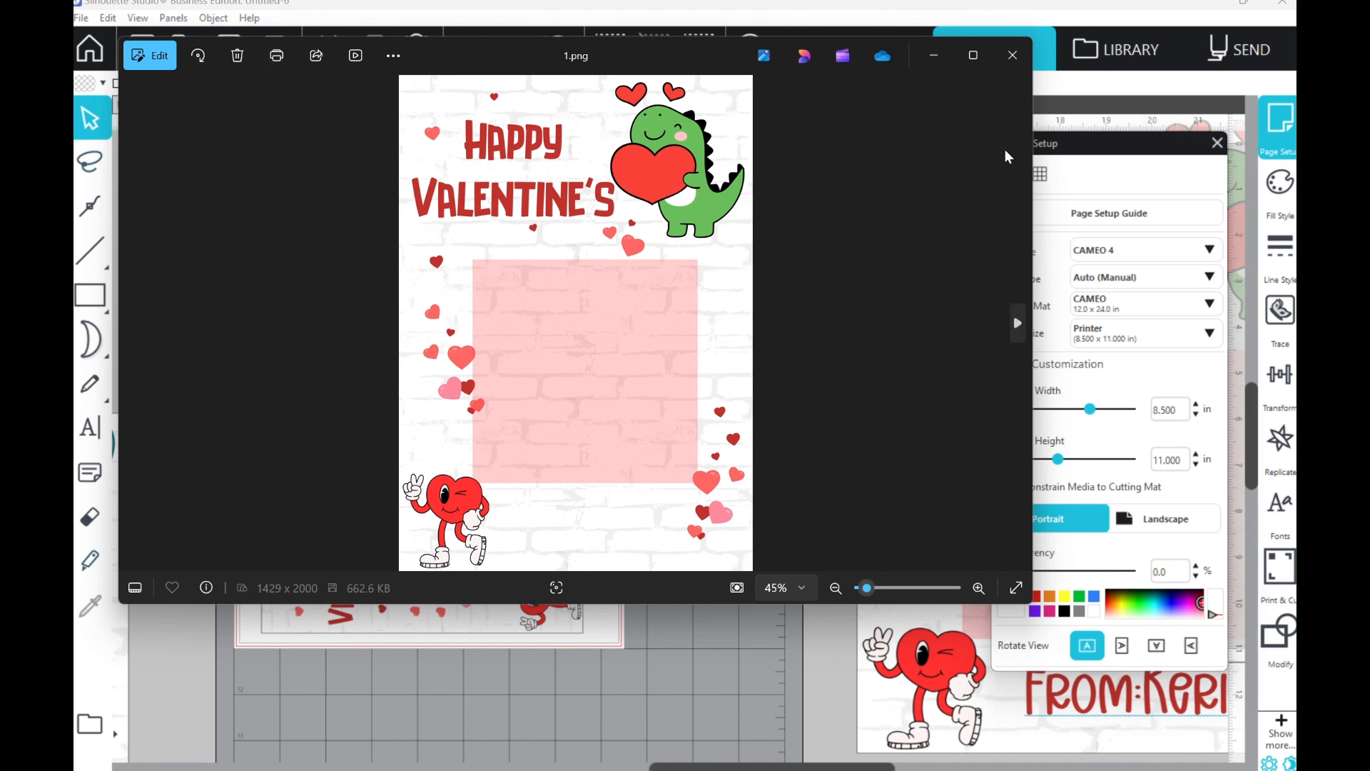
left_click(1013, 55)
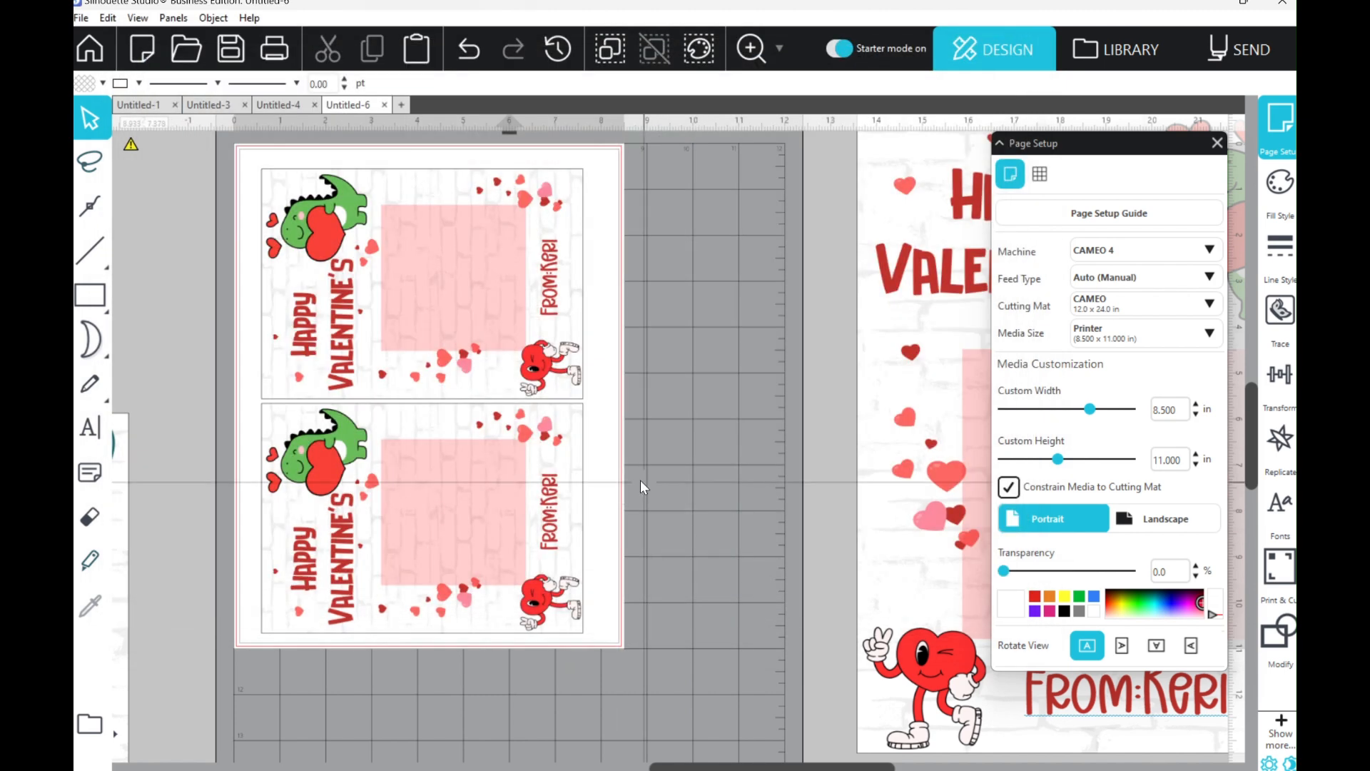
scroll(446, 419, "up", 1)
scroll(446, 418, "up", 4)
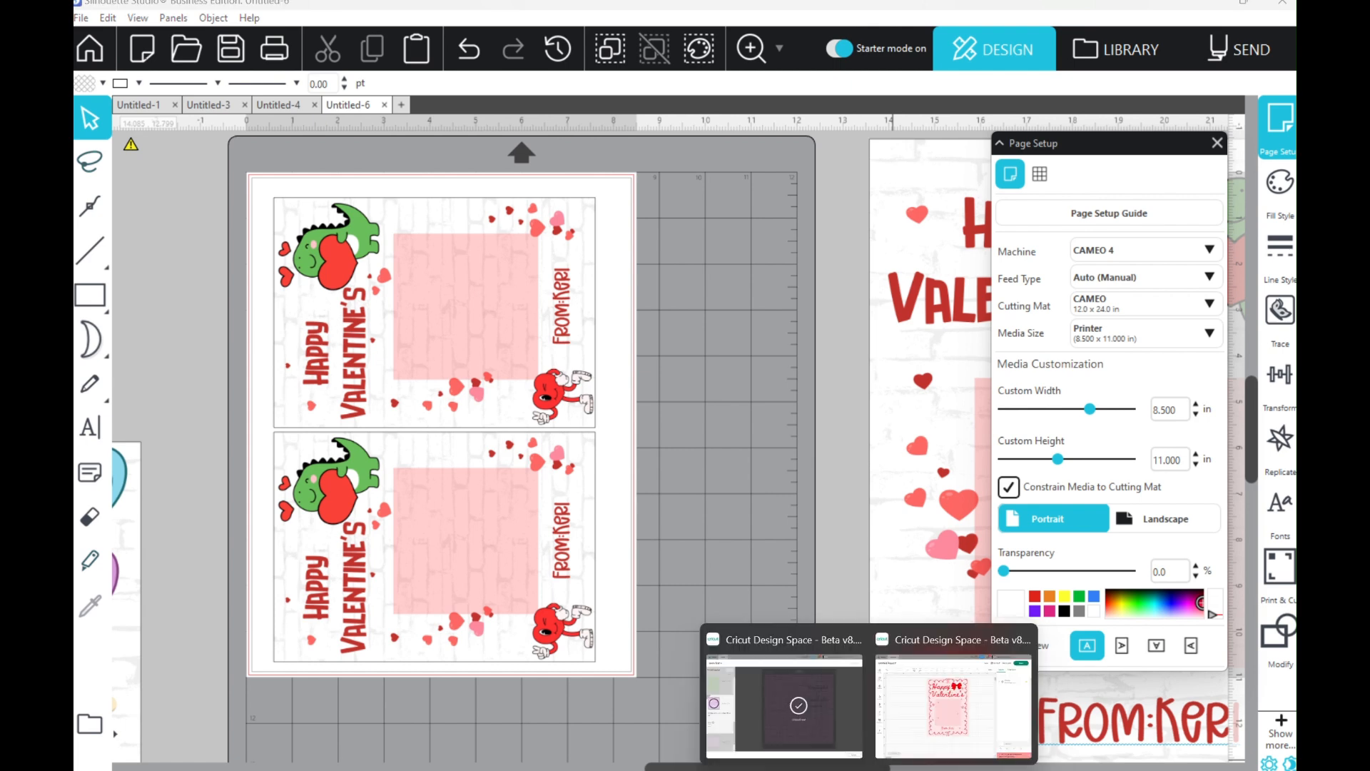
Step: Switch to the Cricut Design Space project and unflatten the Happy Valentine's card into its text and image layers
left_click(948, 726)
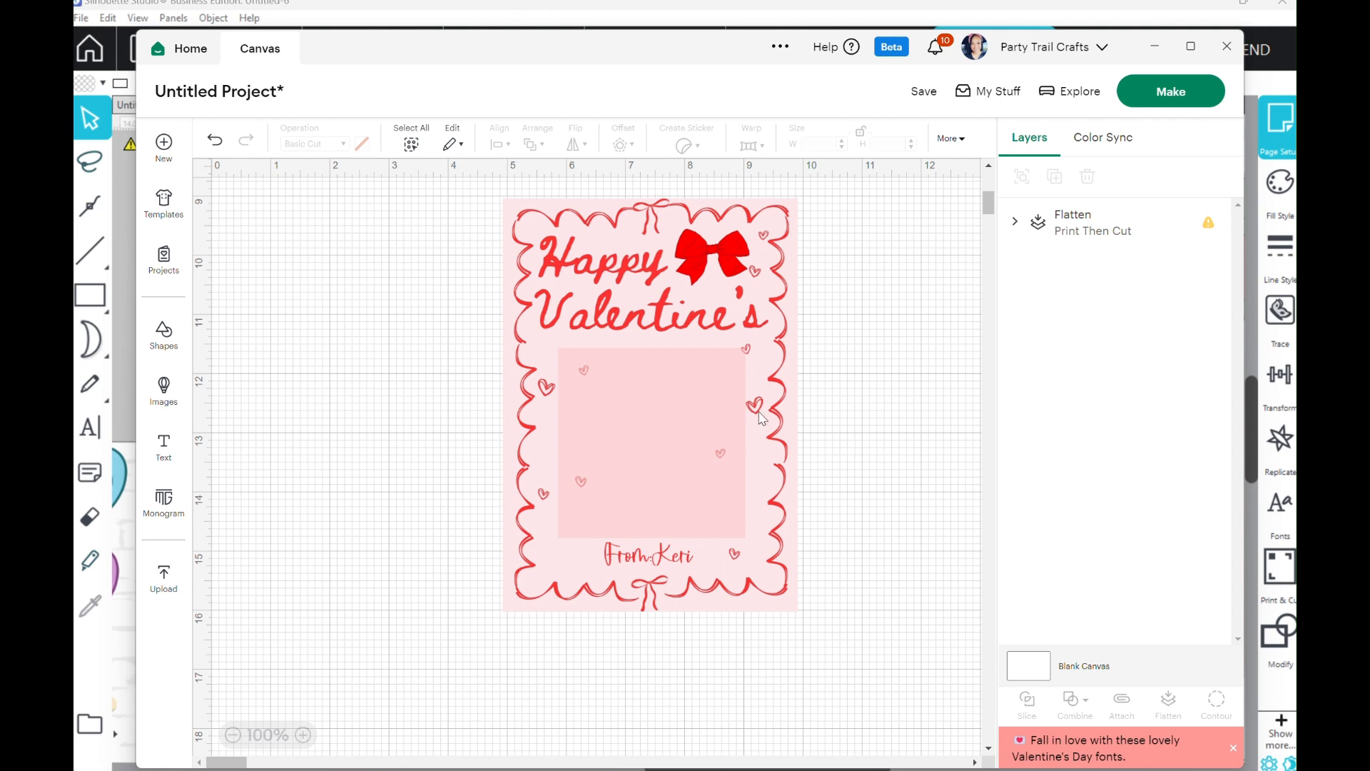
left_click(731, 407)
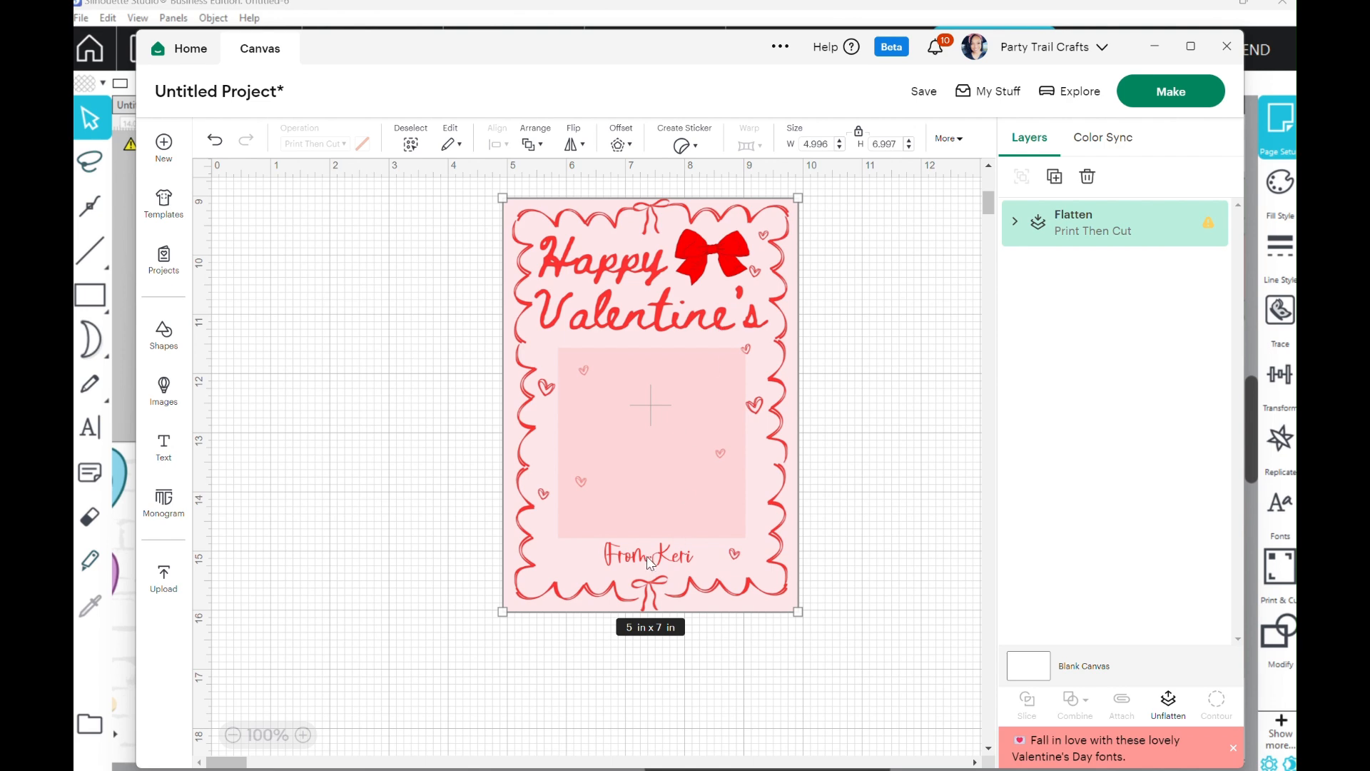
left_click(1169, 703)
left_click(861, 616)
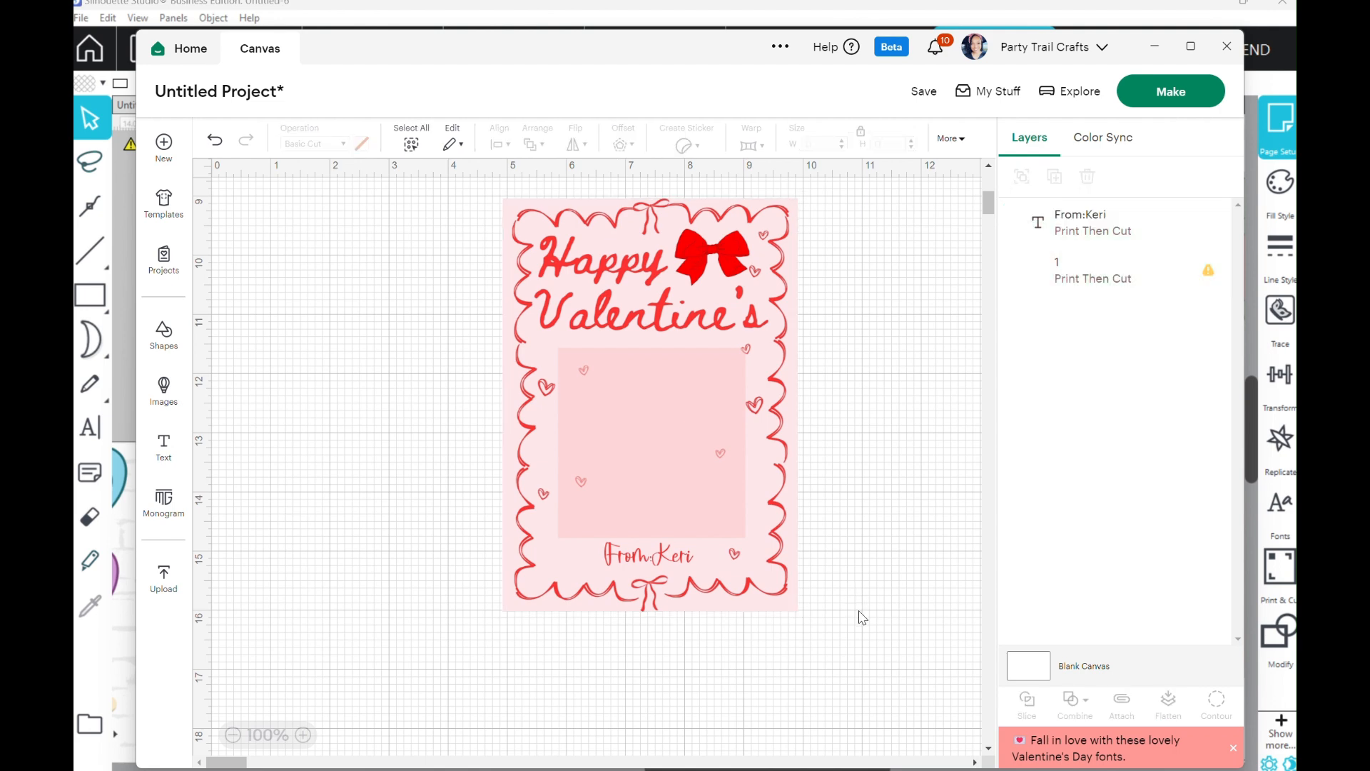
Step: Change the font of the sender text at the card's bottom to Amatemora and re-center the text on the card
left_click(661, 559)
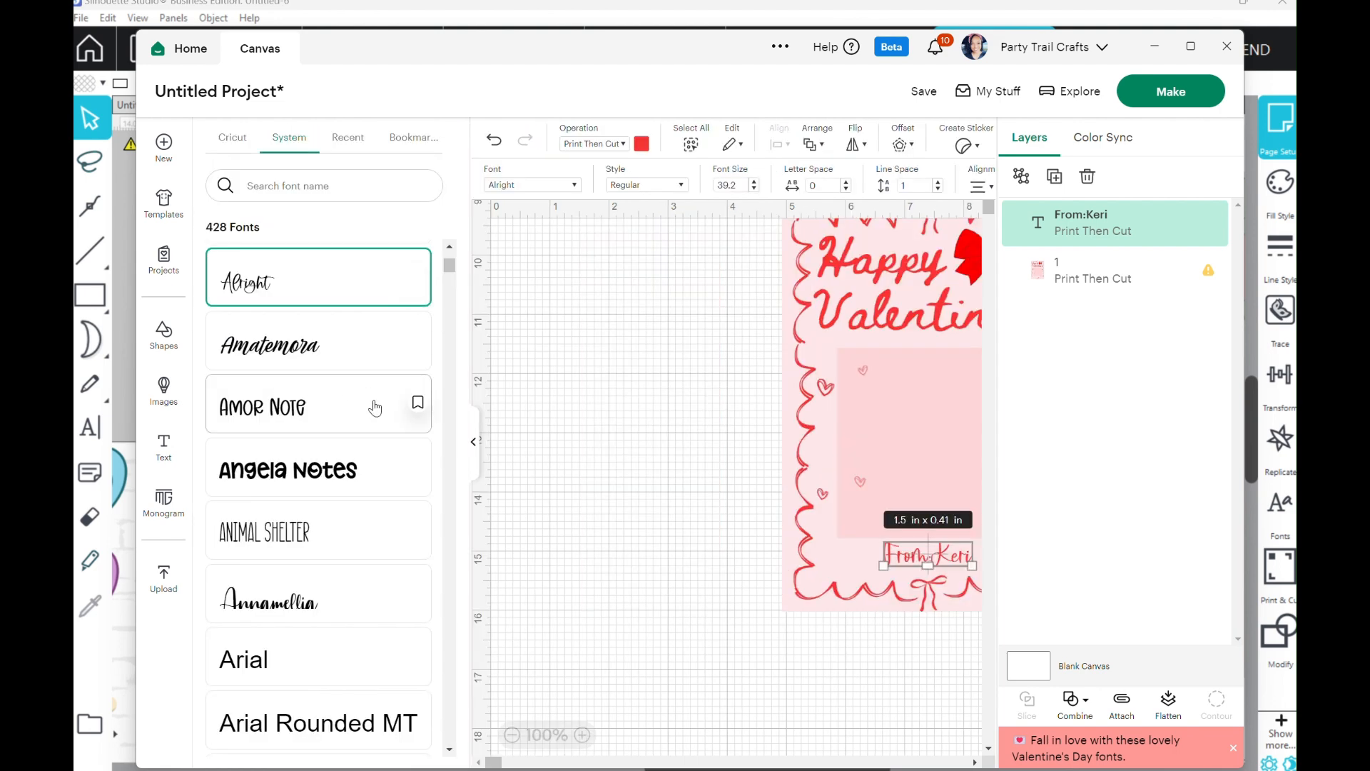
left_click(303, 345)
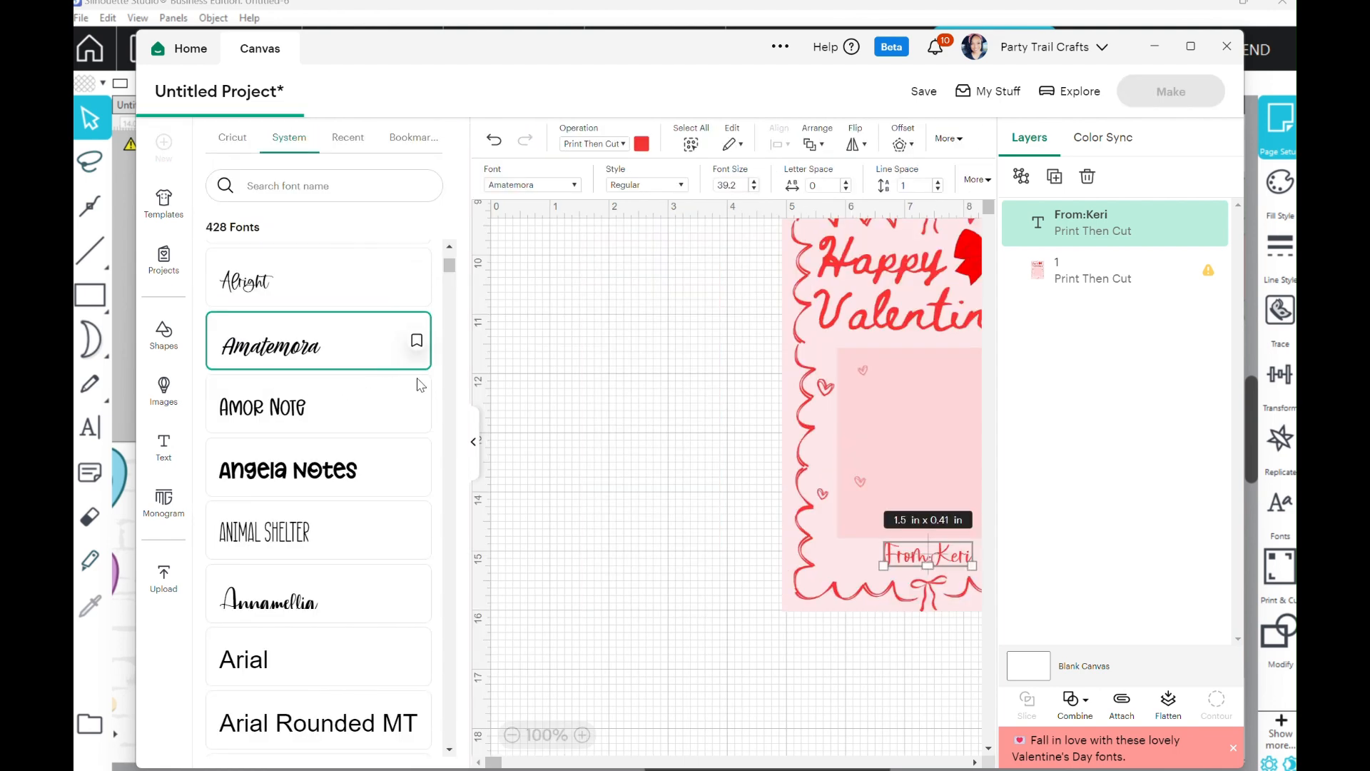
left_click(473, 446)
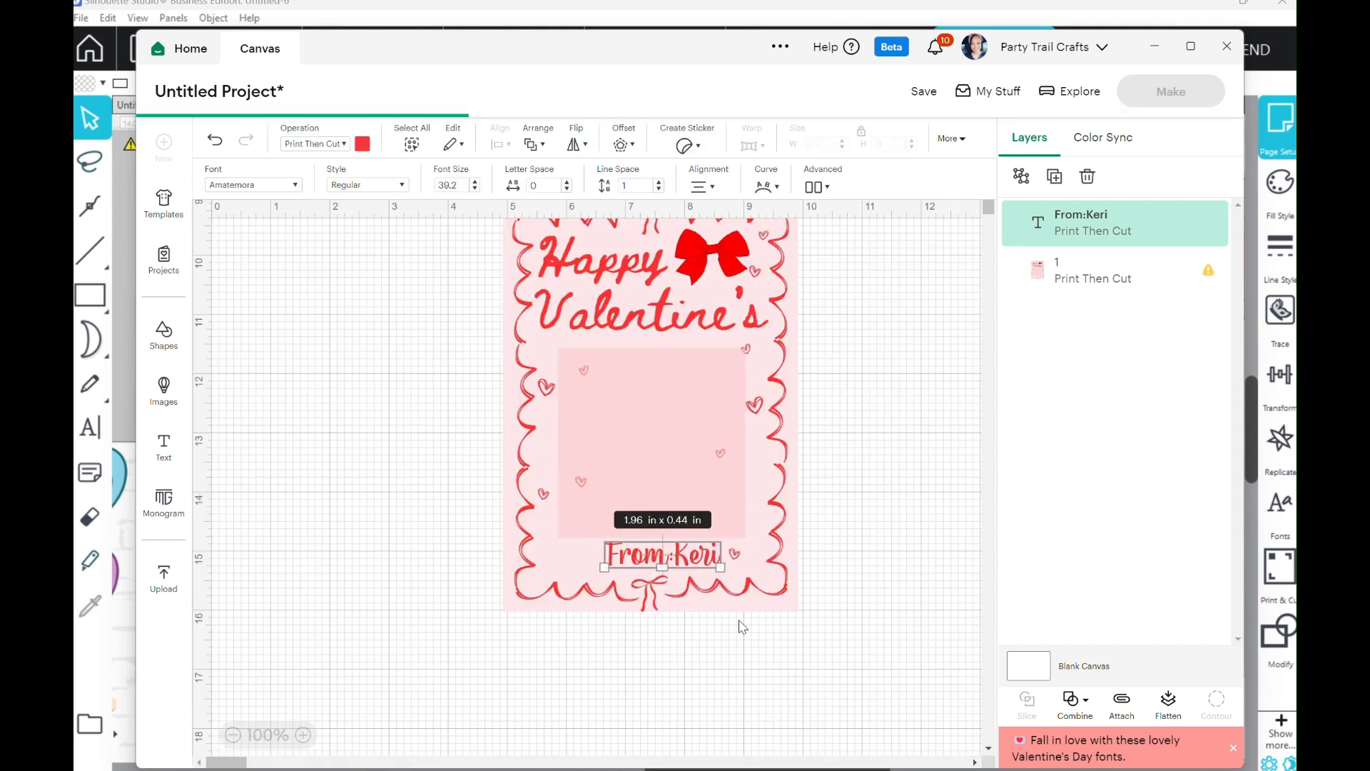
left_click(750, 663)
left_click_drag(707, 568, 690, 563)
Step: Flatten the card image and sender text together, try the card mid-page in the Print Then Cut mat preview, and leave without printing
left_click_drag(729, 701, 603, 503)
left_click(1175, 703)
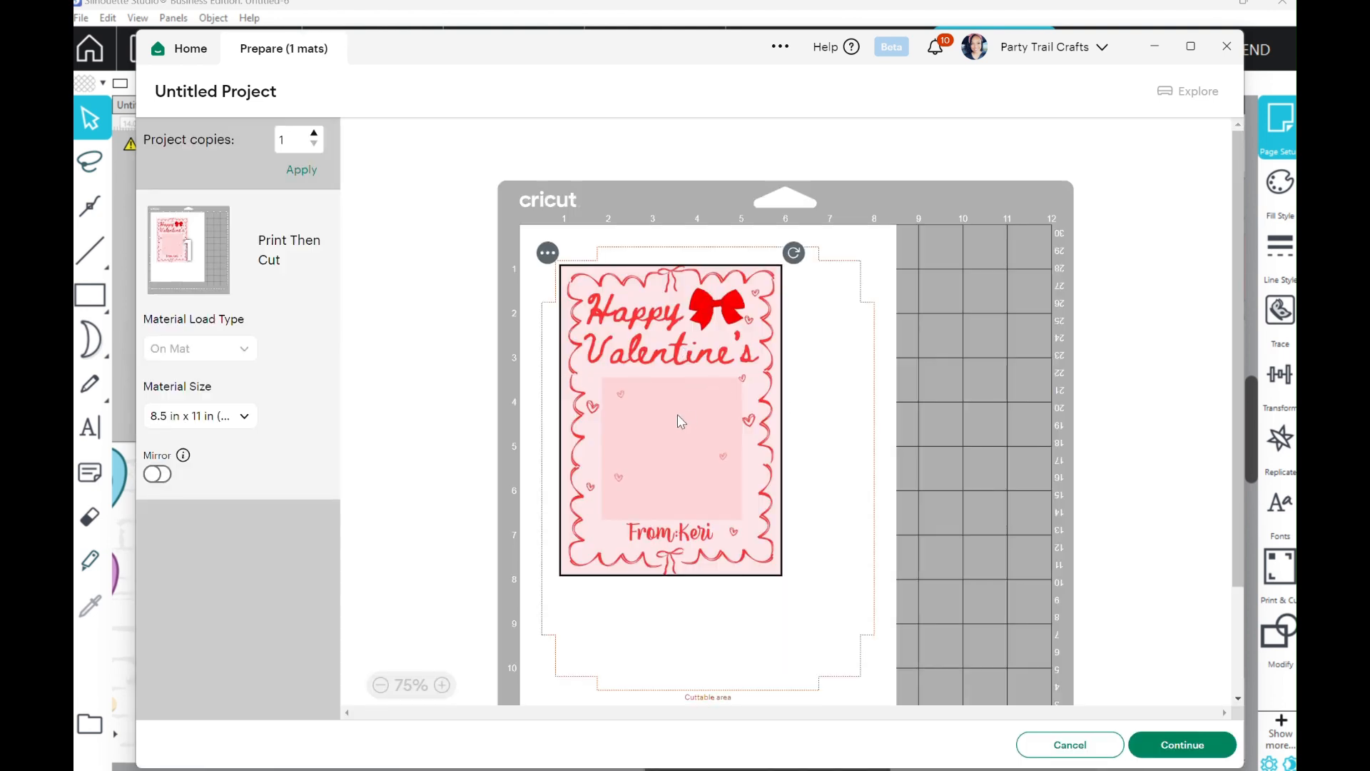
left_click_drag(678, 414, 708, 448)
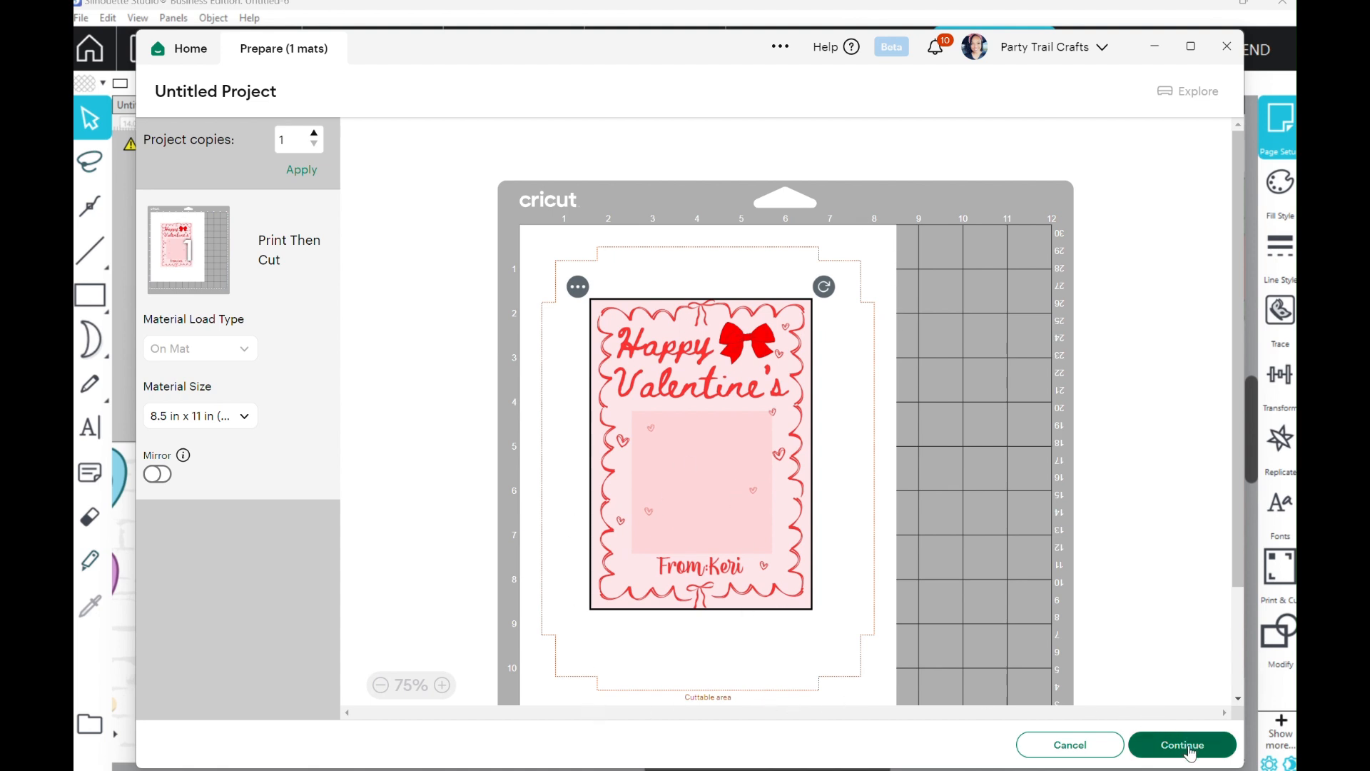
left_click(1098, 751)
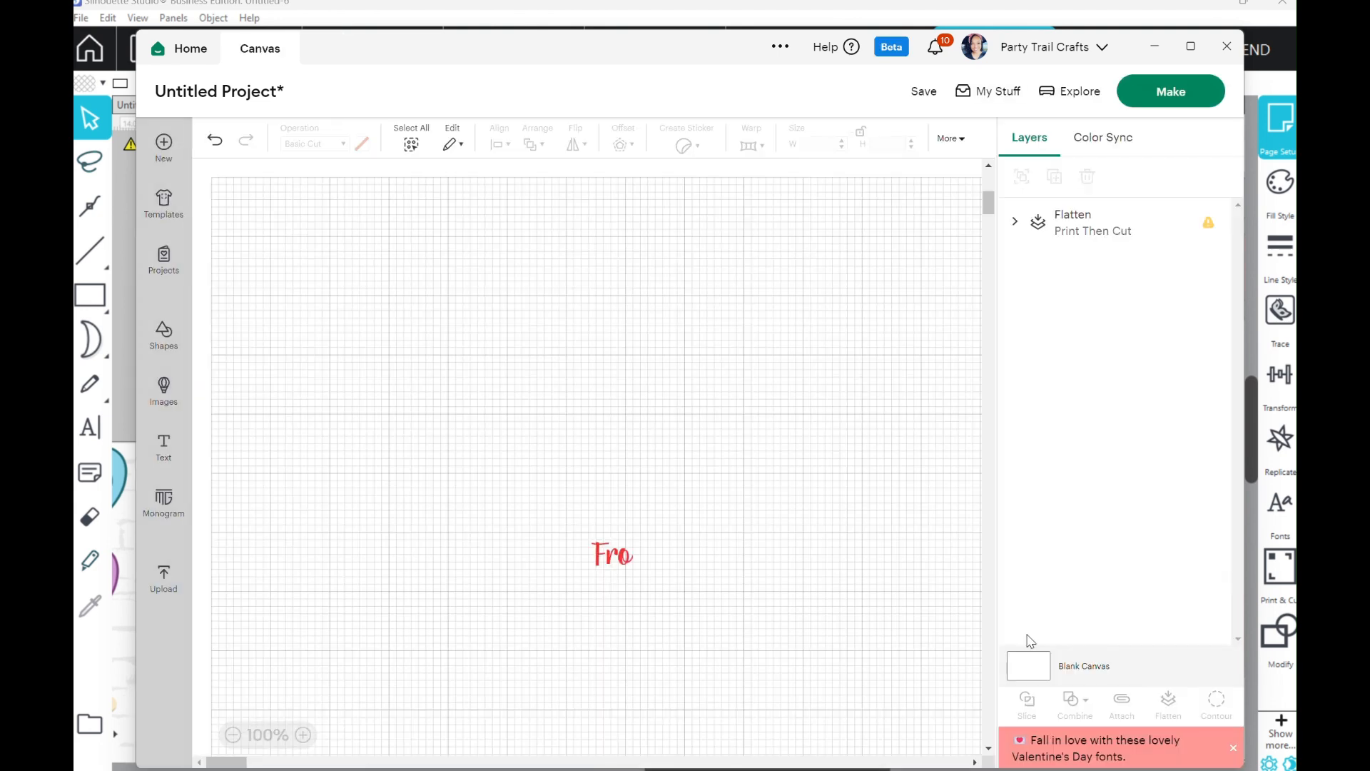
Step: Switch to Word and create a blank document
mouse_move(894, 756)
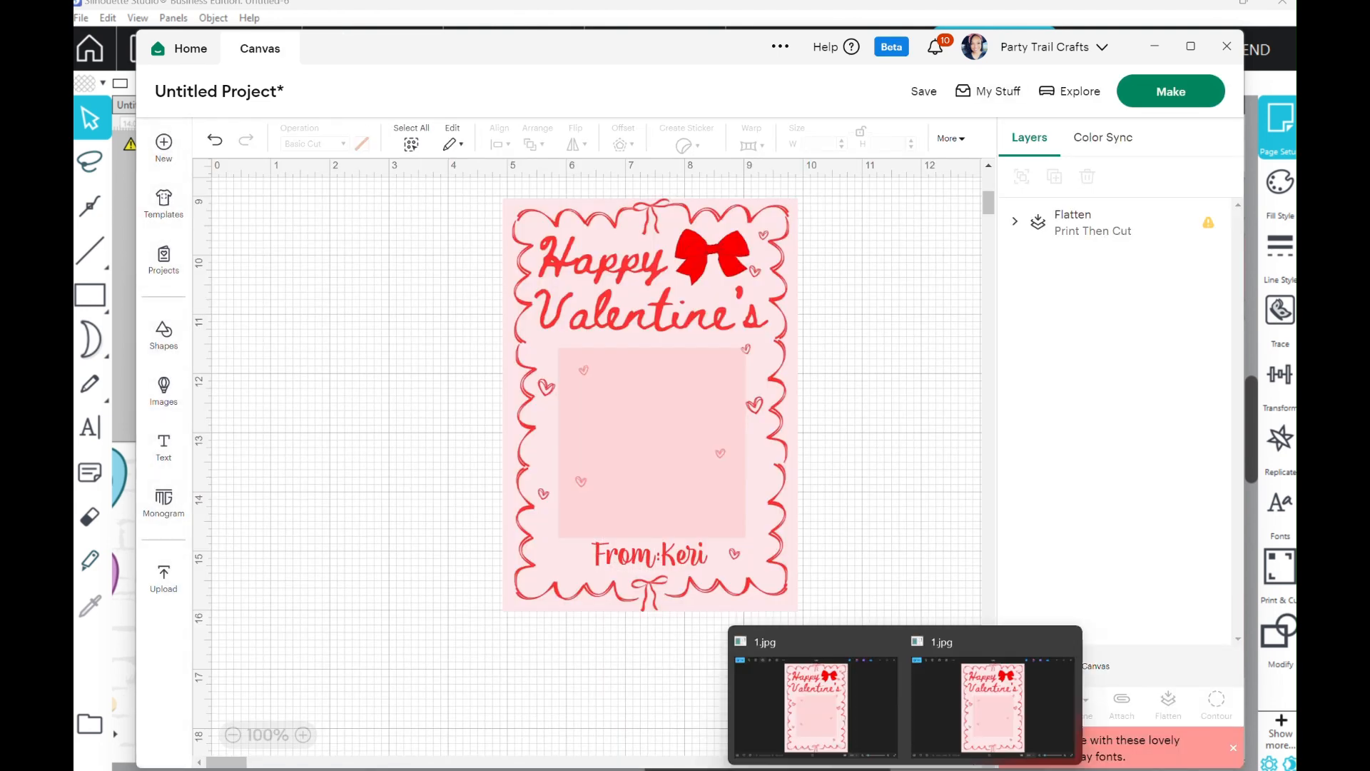
mouse_move(832, 768)
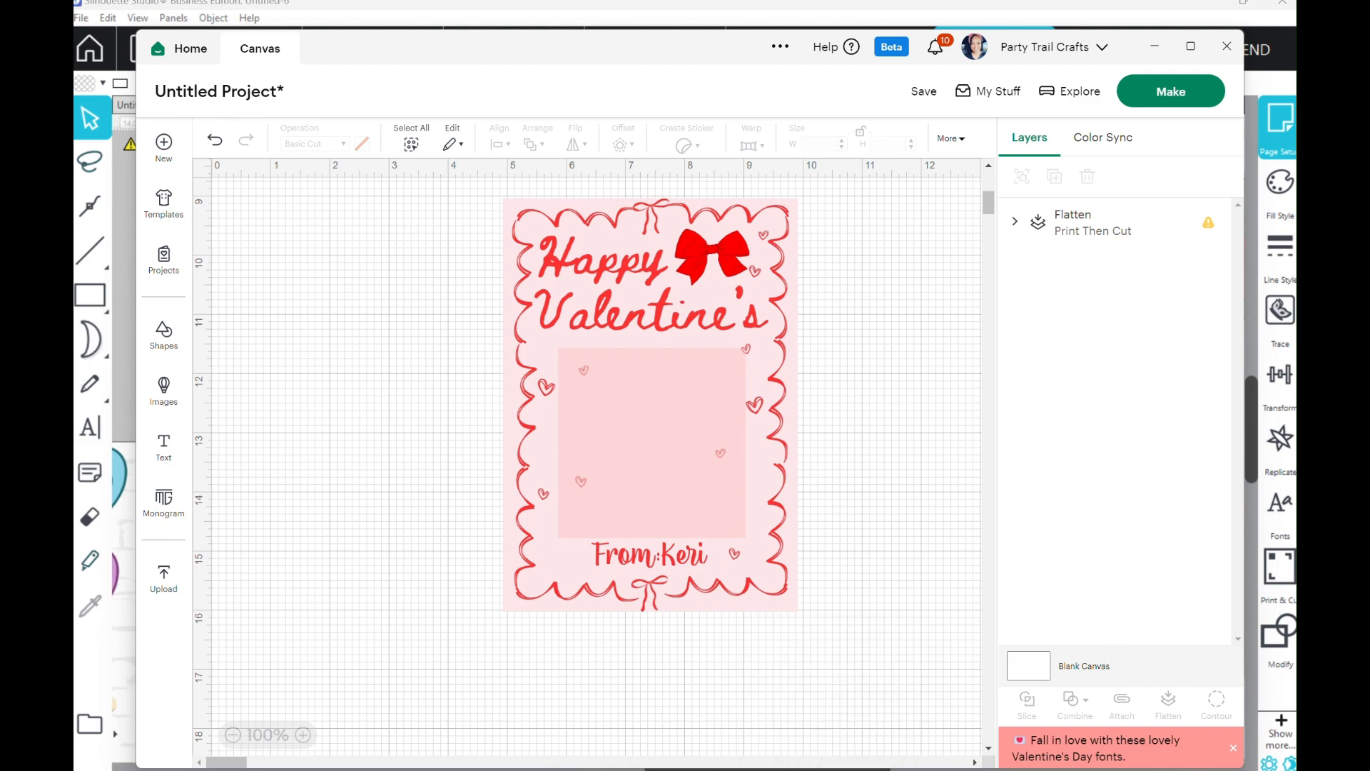
key("super")
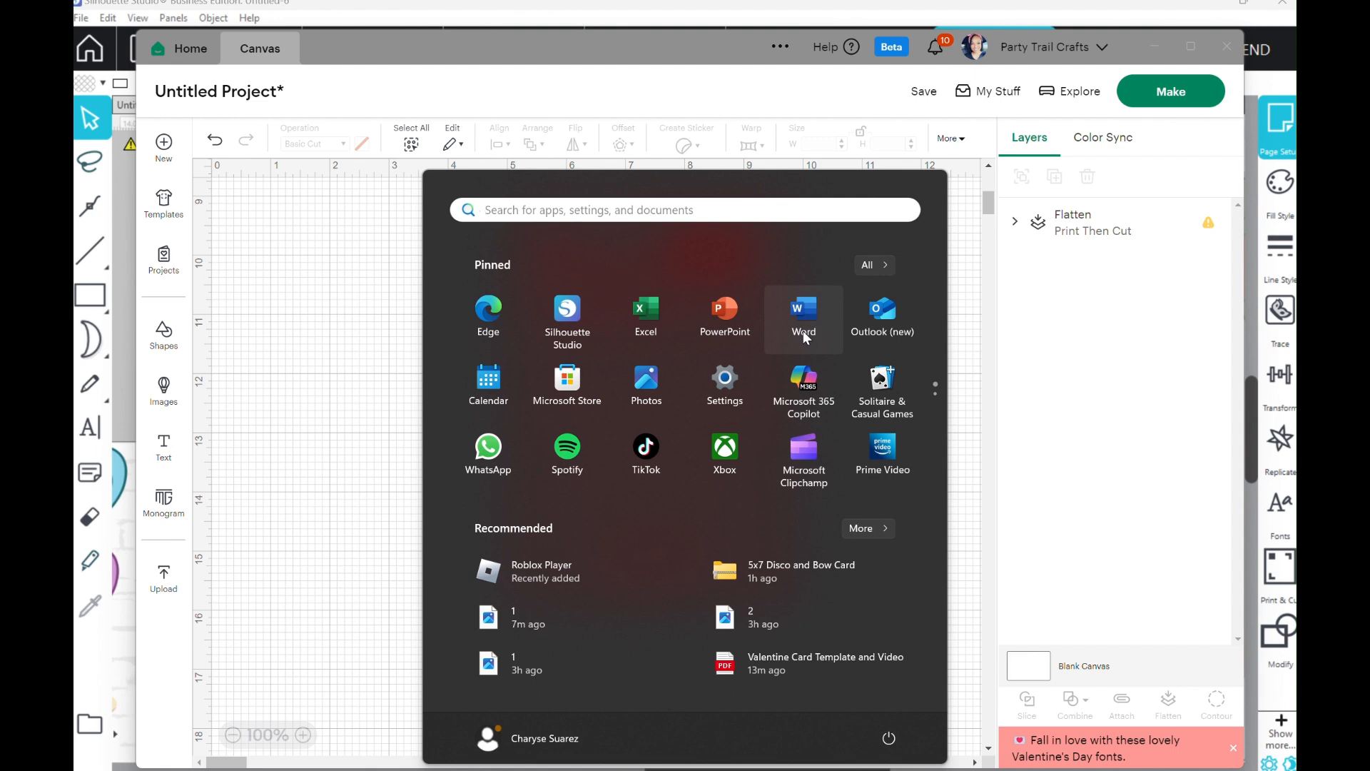
left_click(803, 331)
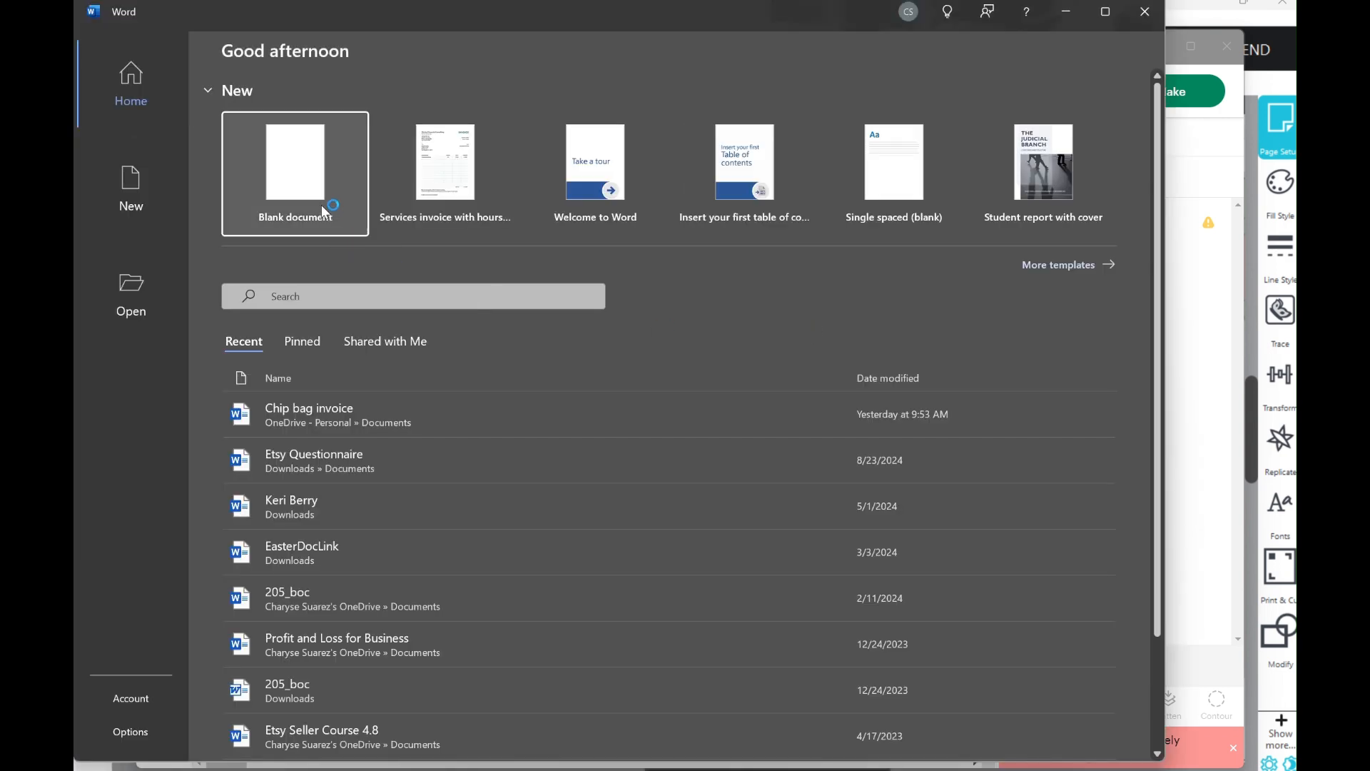
left_click(325, 214)
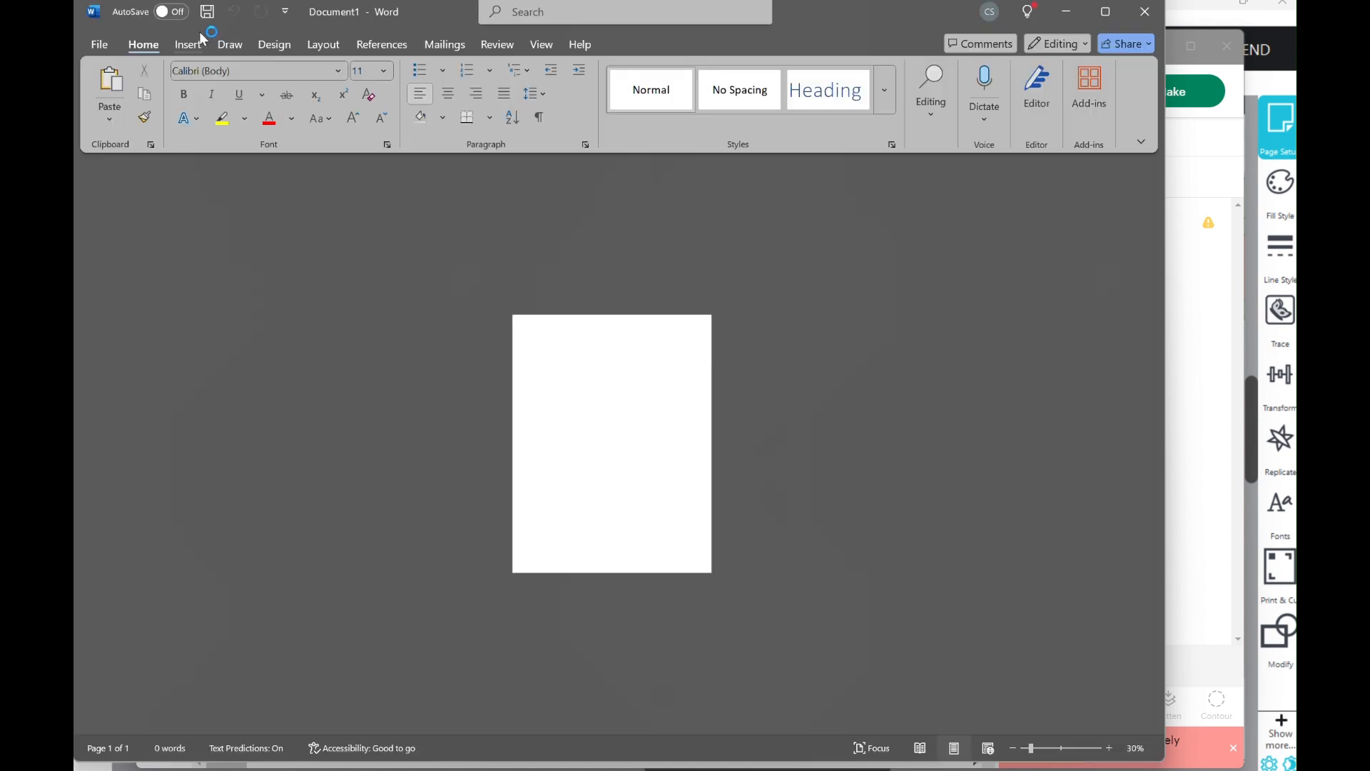
Step: Insert picture 1 from the 5x7 Valetines Candy Cards folder on this device into the document
left_click(190, 45)
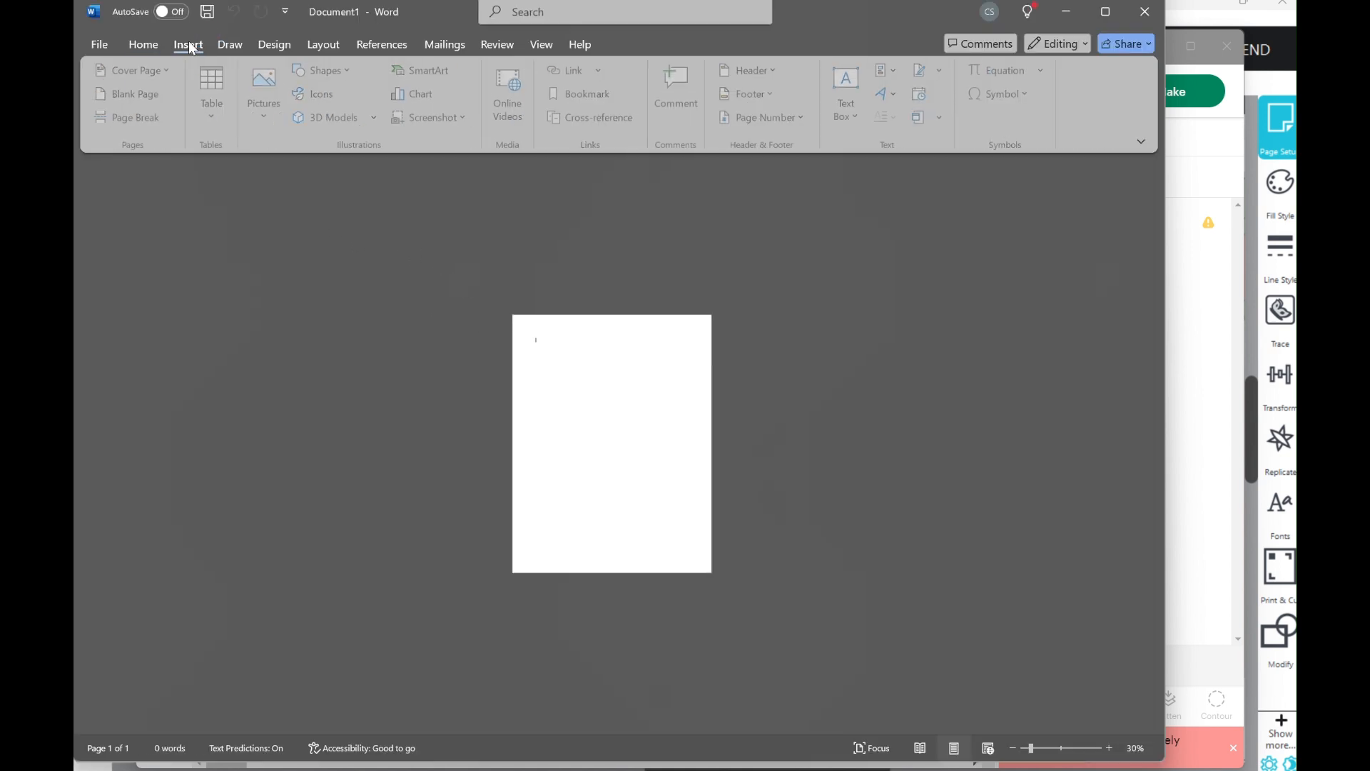
left_click(282, 86)
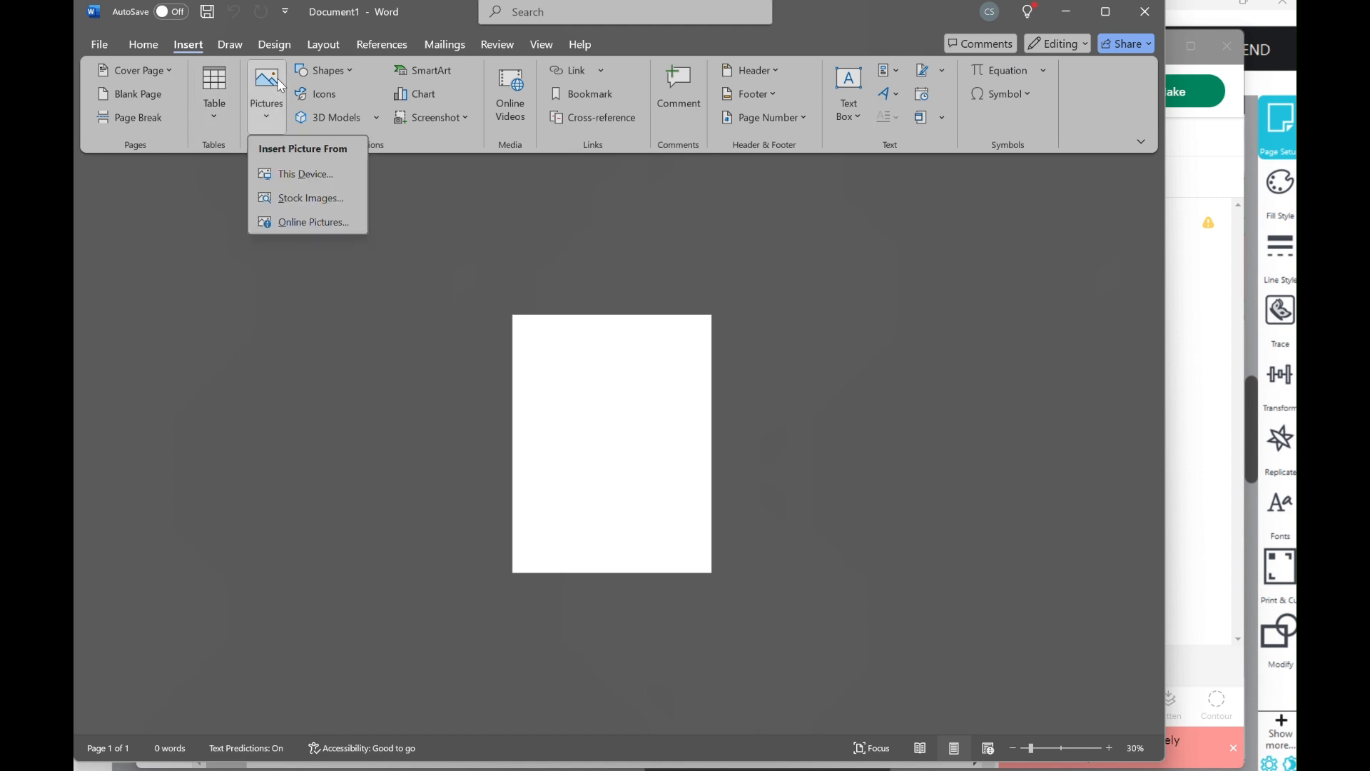
left_click(303, 178)
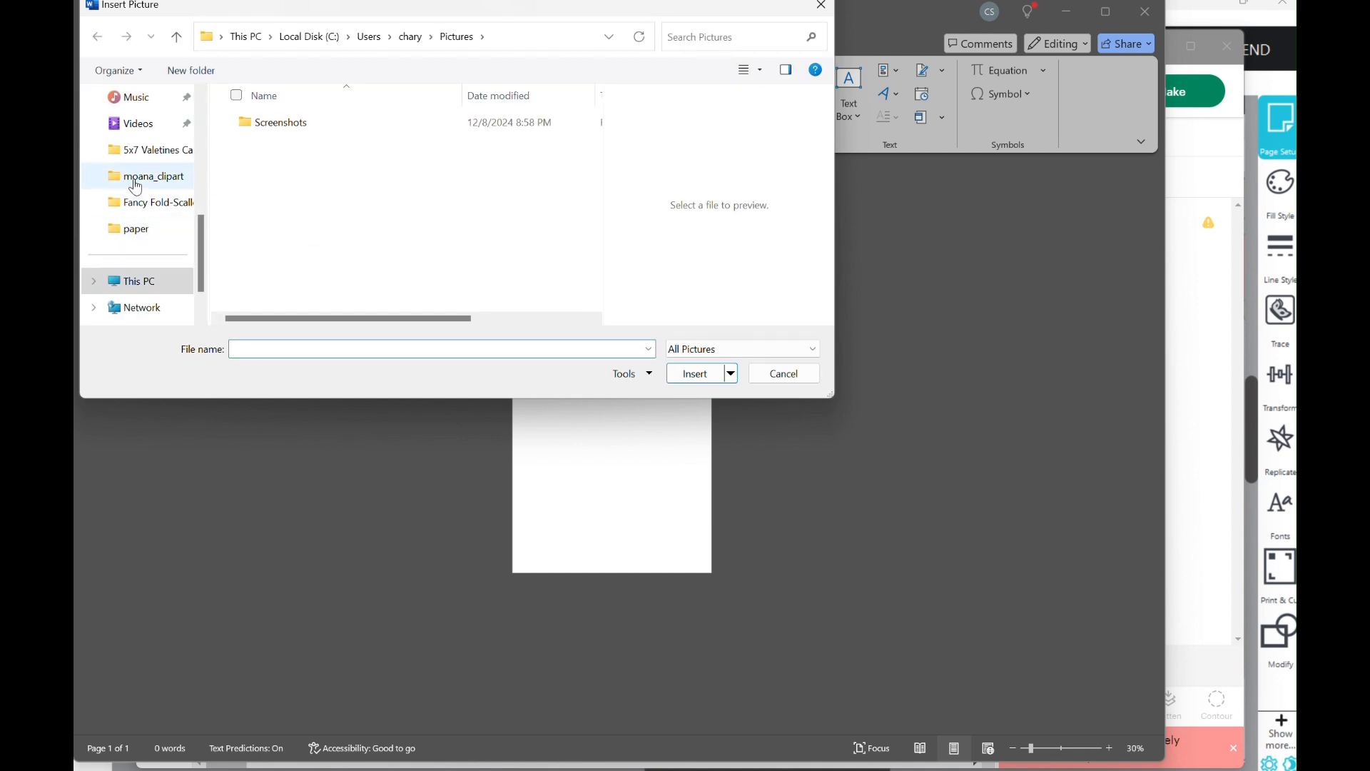
left_click(139, 150)
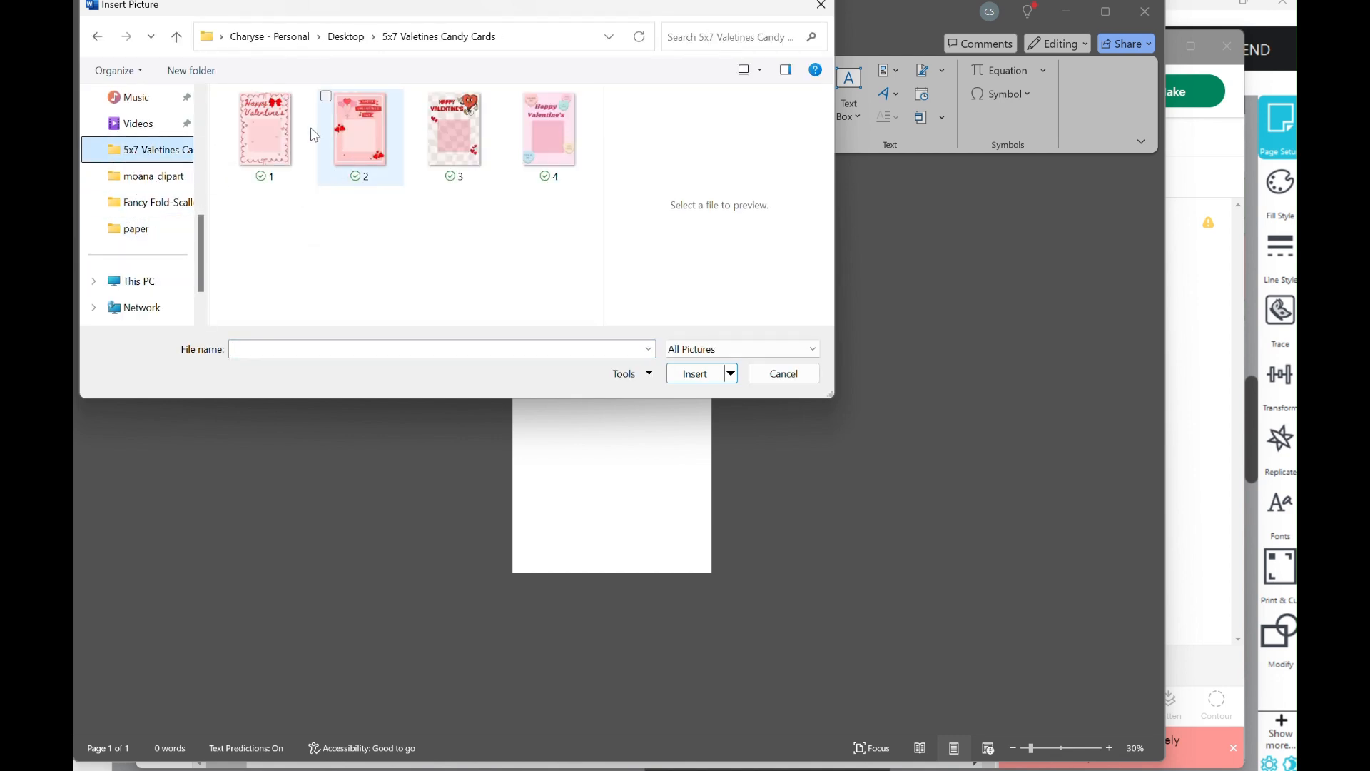
left_click(273, 136)
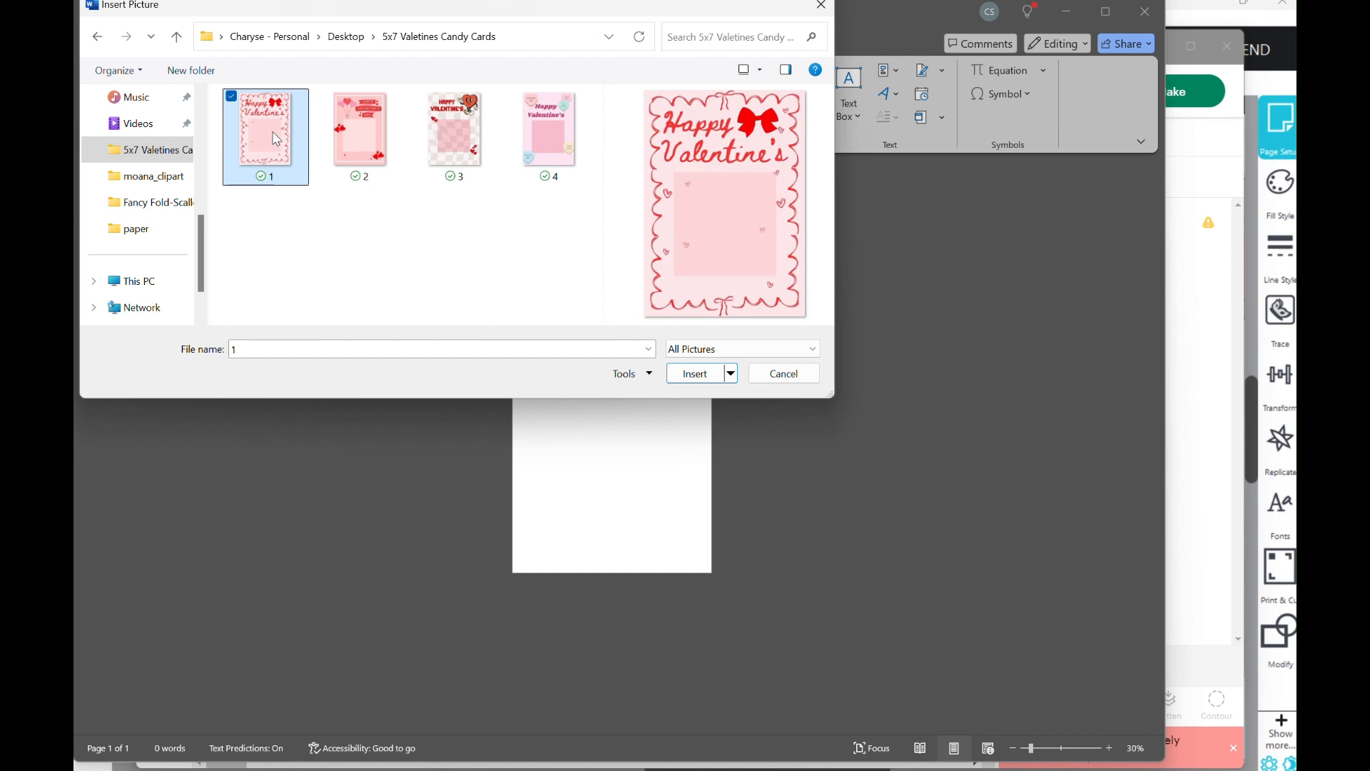
left_click(696, 374)
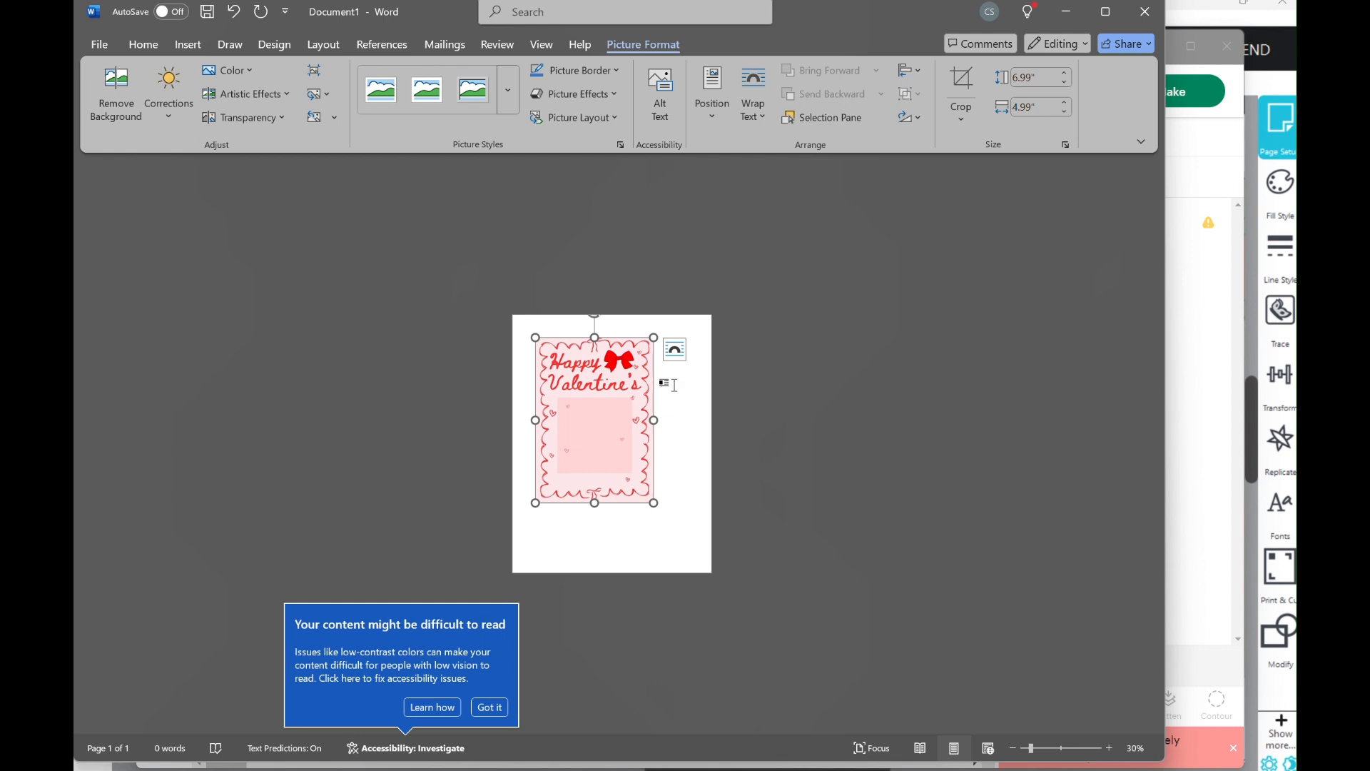
Step: Set the inserted card picture's text wrapping to Behind Text so it can be moved freely
scroll(676, 386, "up", 3)
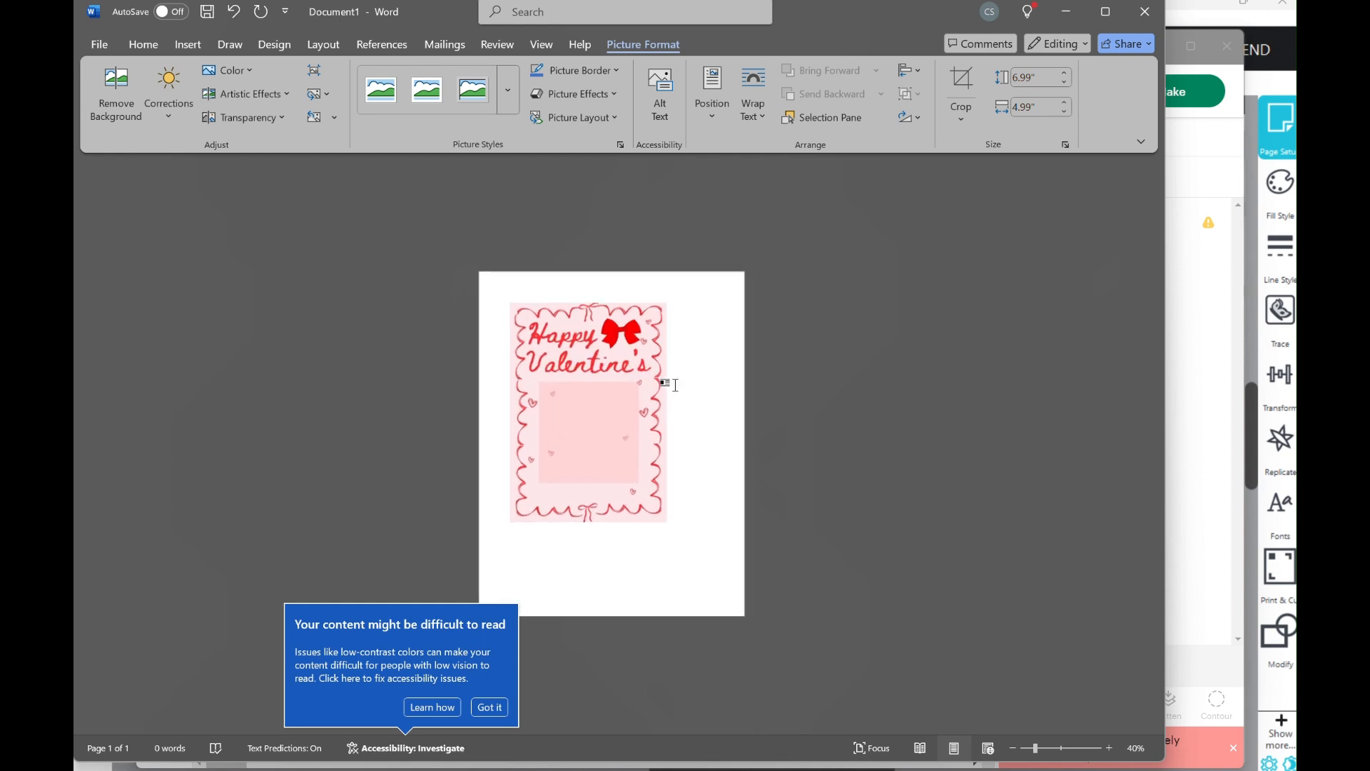
left_click(205, 415)
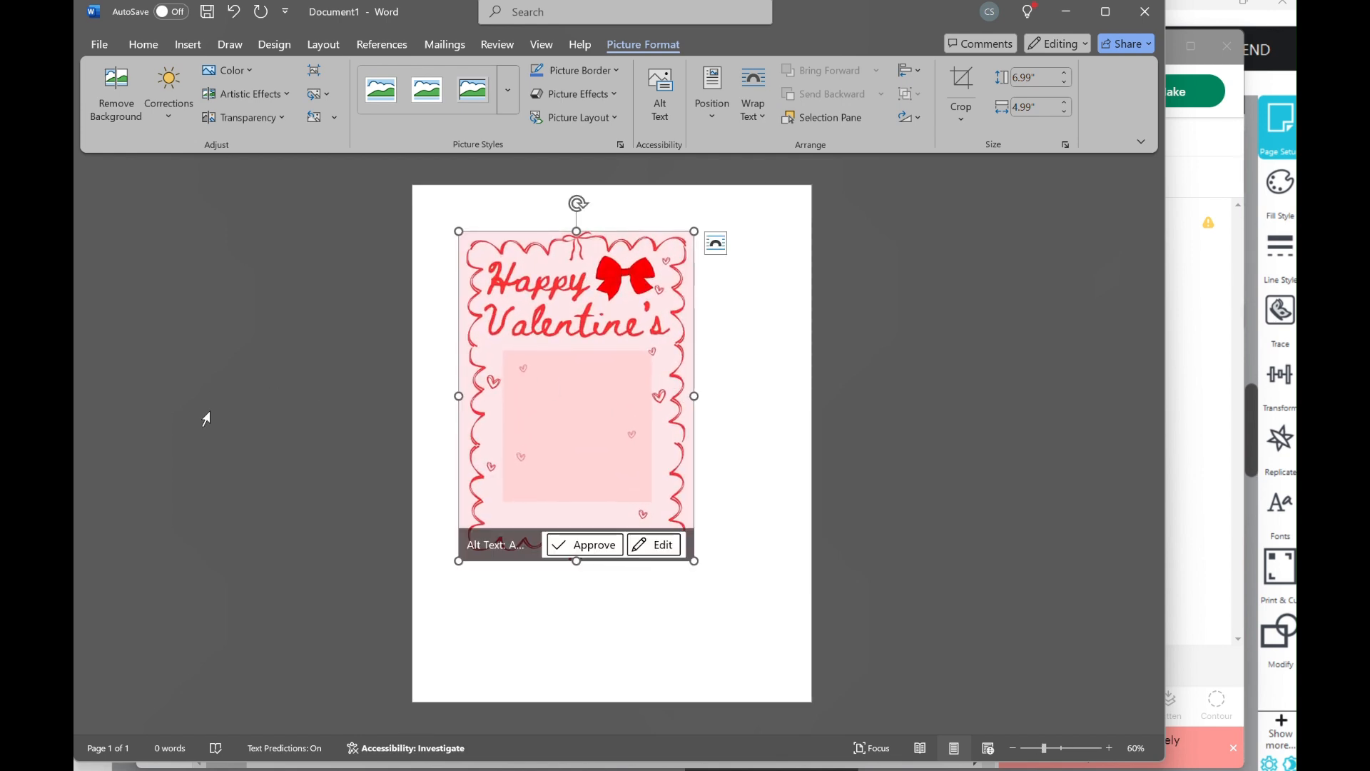
left_click(618, 251)
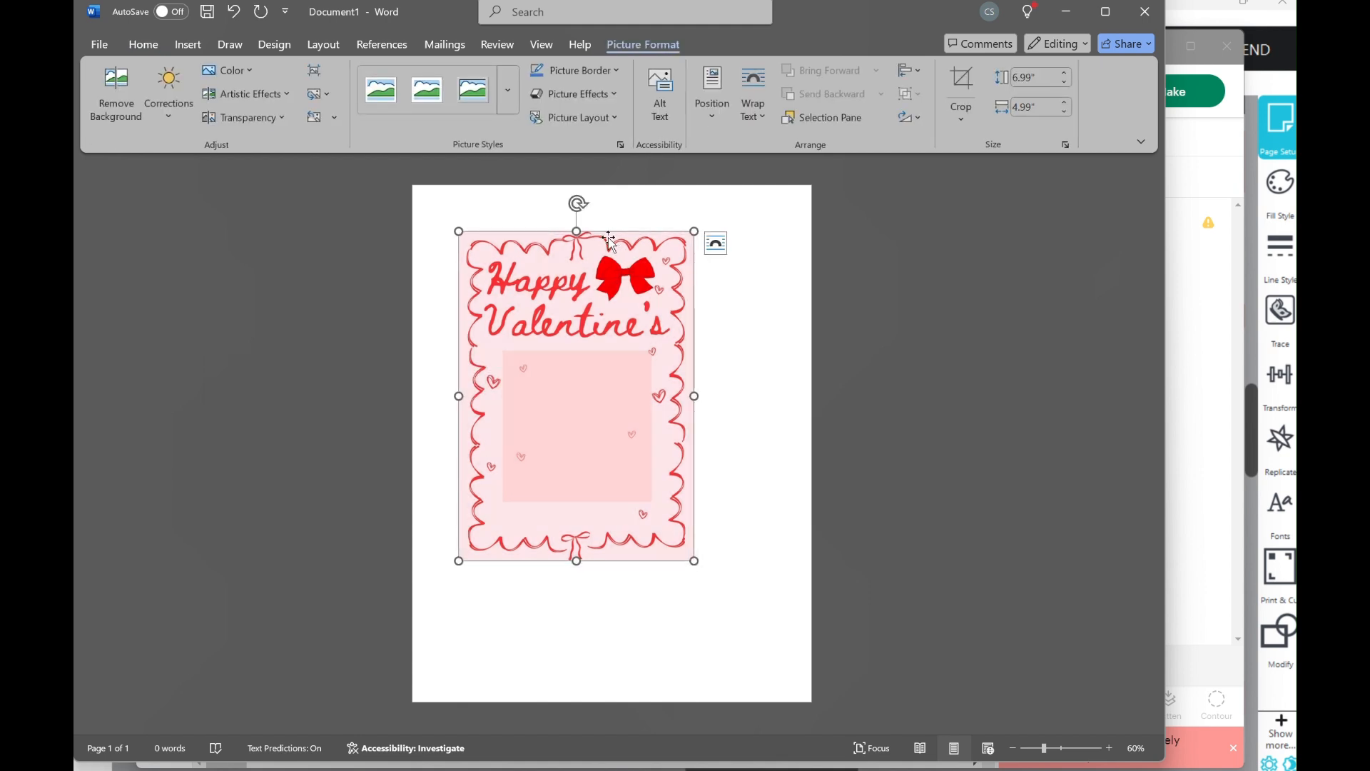
left_click_drag(535, 285, 694, 344)
left_click(717, 244)
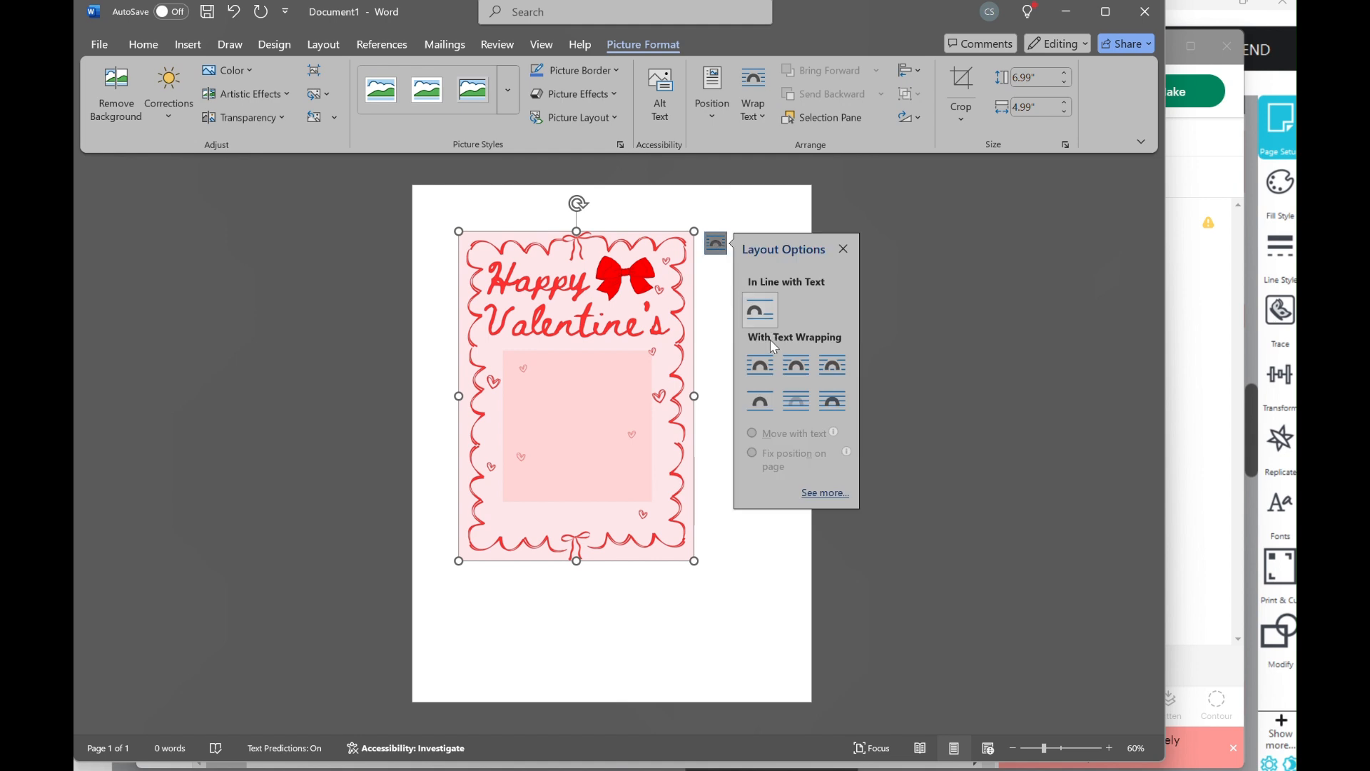
left_click(797, 402)
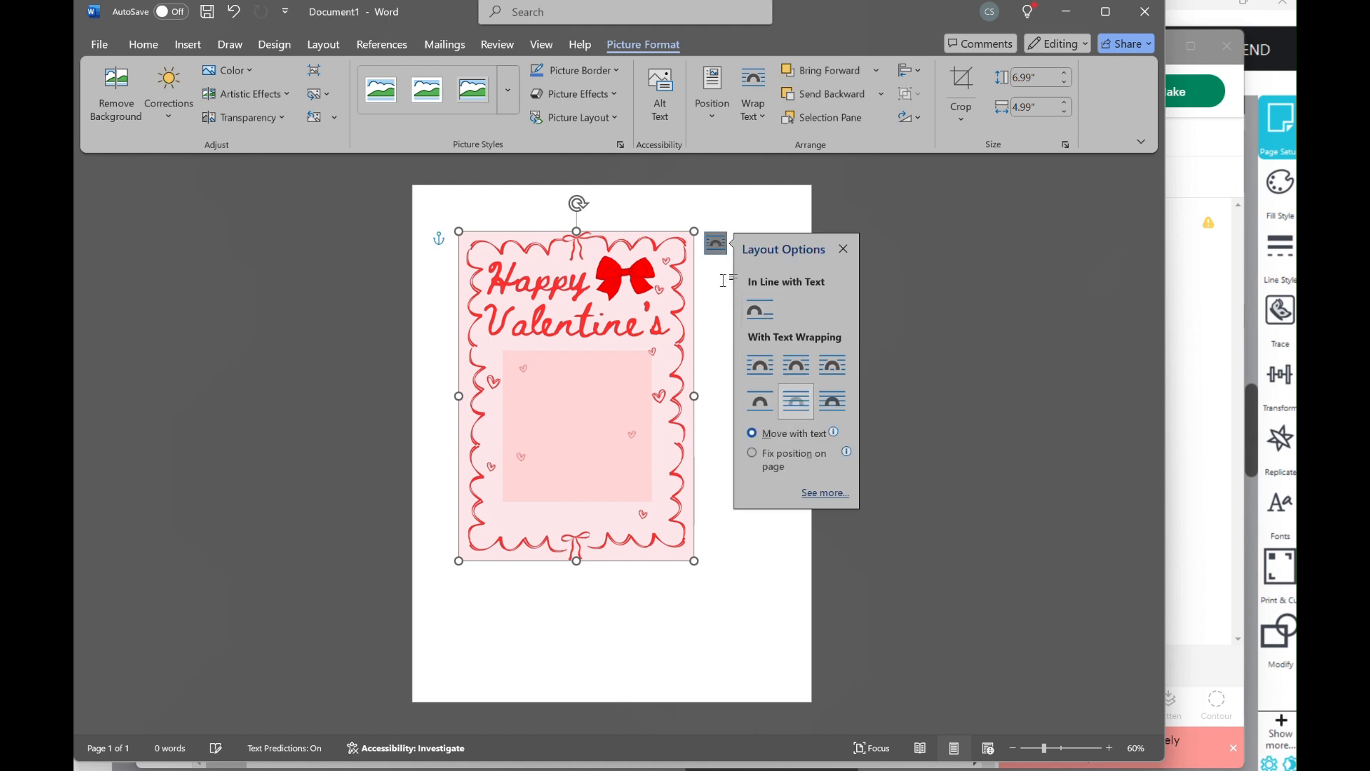
Step: Rotate the card sideways in the upper half of the page and place a second copy directly below it
left_click_drag(578, 203, 419, 378)
left_click_drag(494, 355, 560, 547)
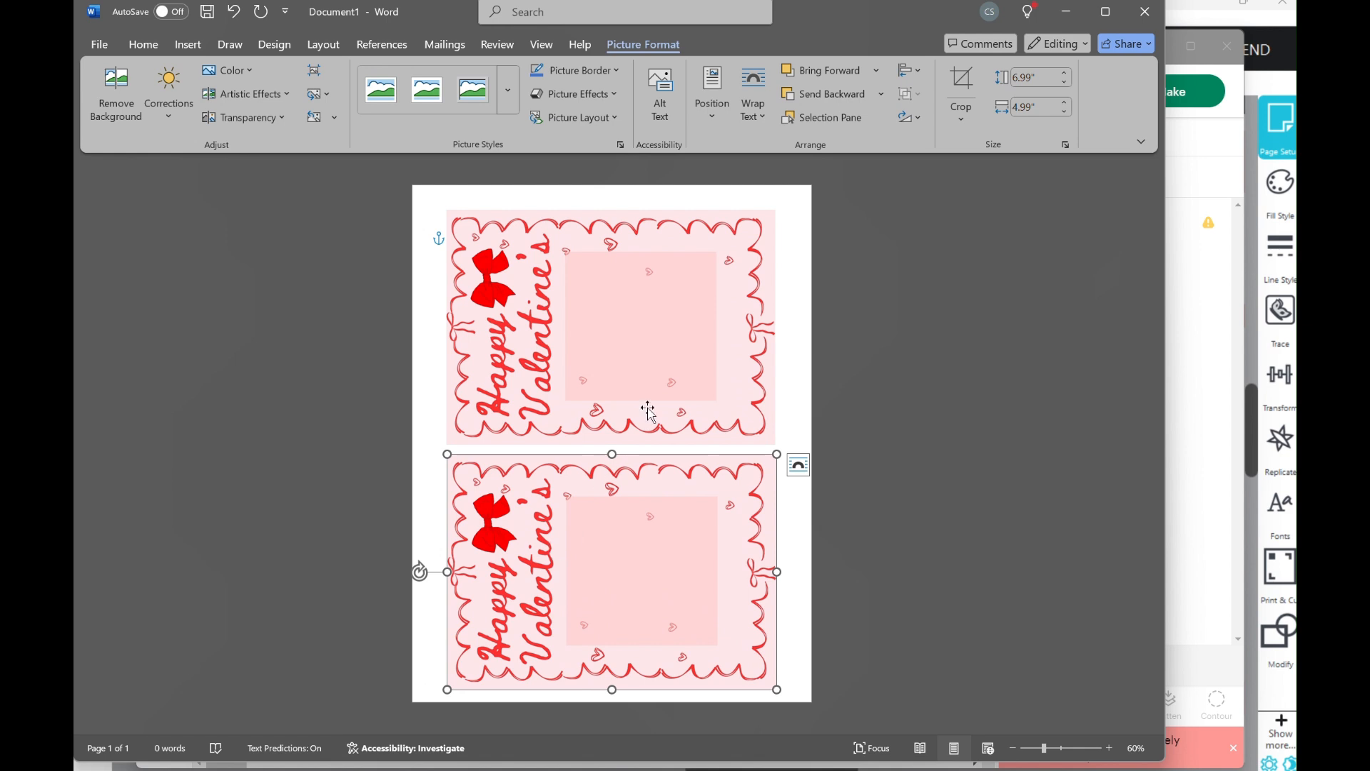
left_click(821, 404)
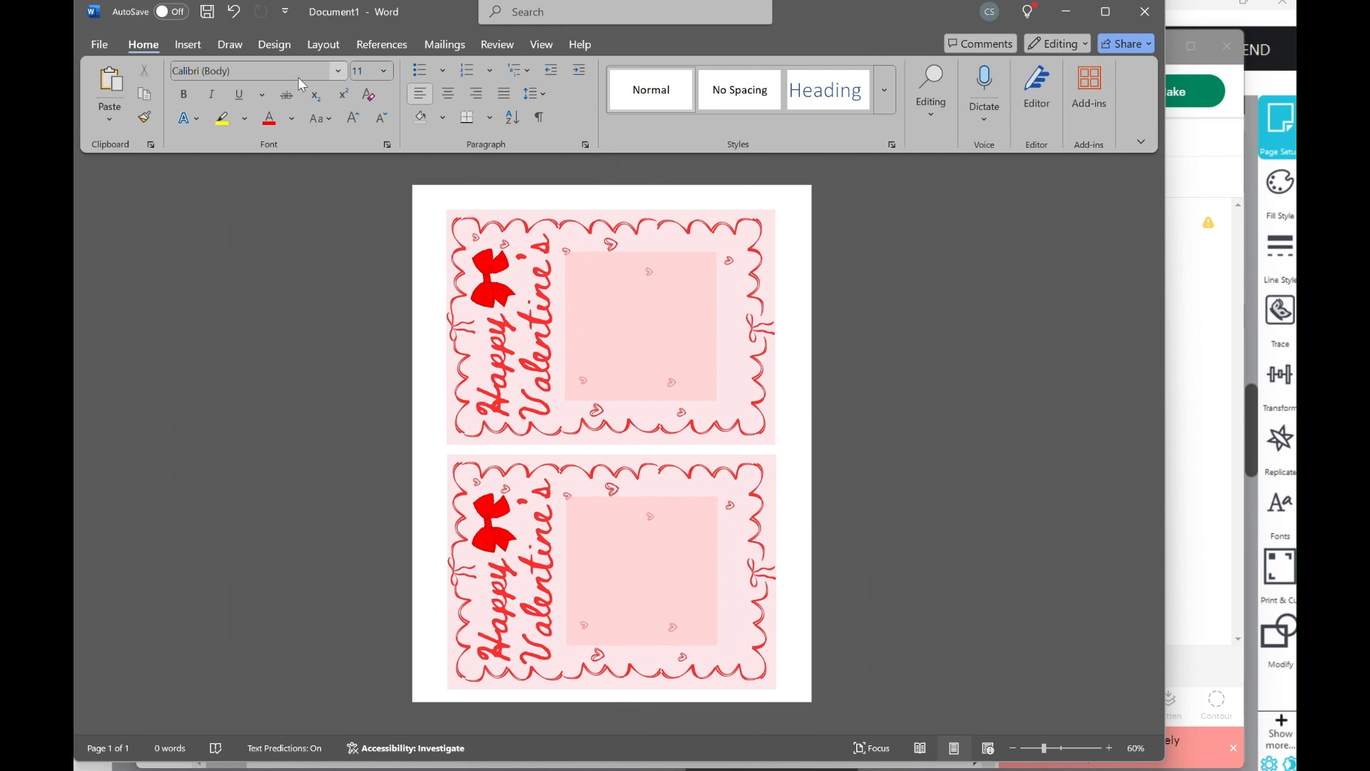
Step: Insert a Simple Text Box over the upper card and enter the word FROM with the sender's name
left_click(177, 50)
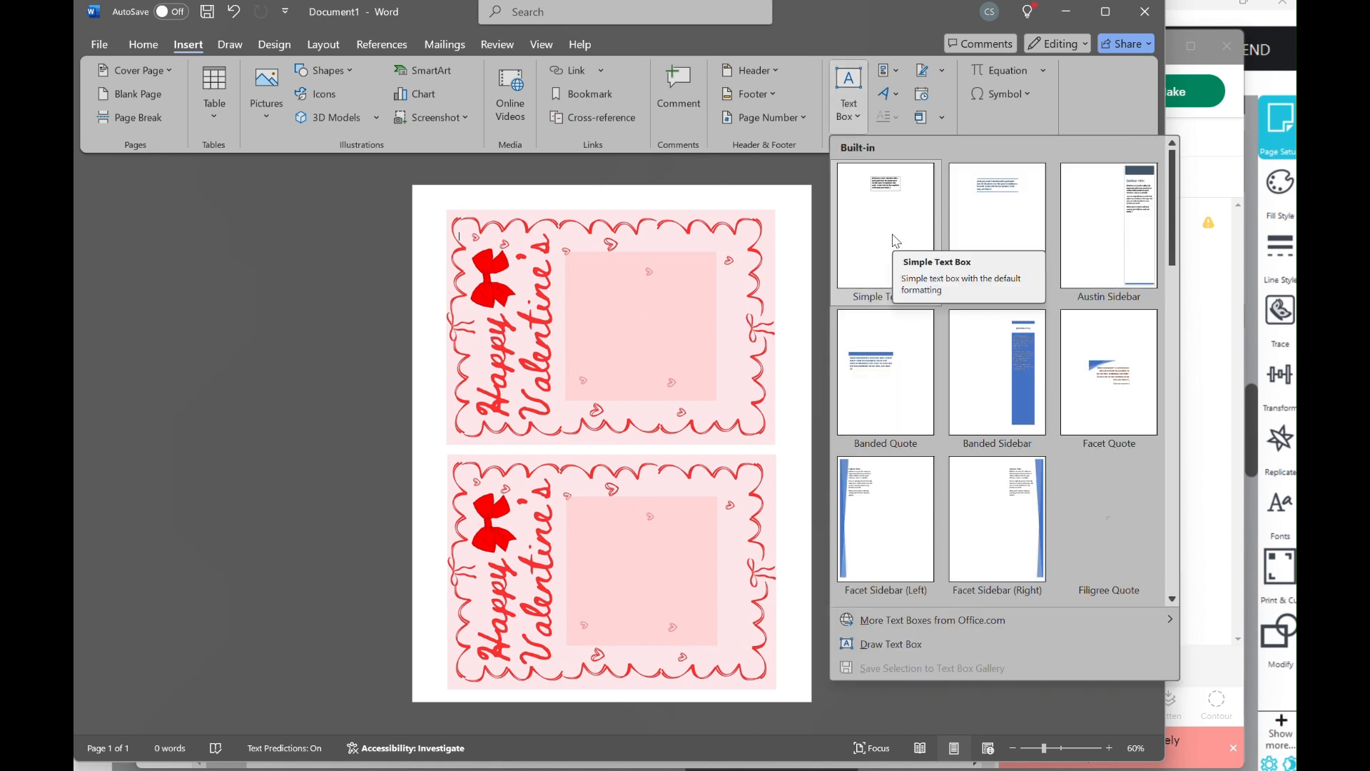
left_click(896, 241)
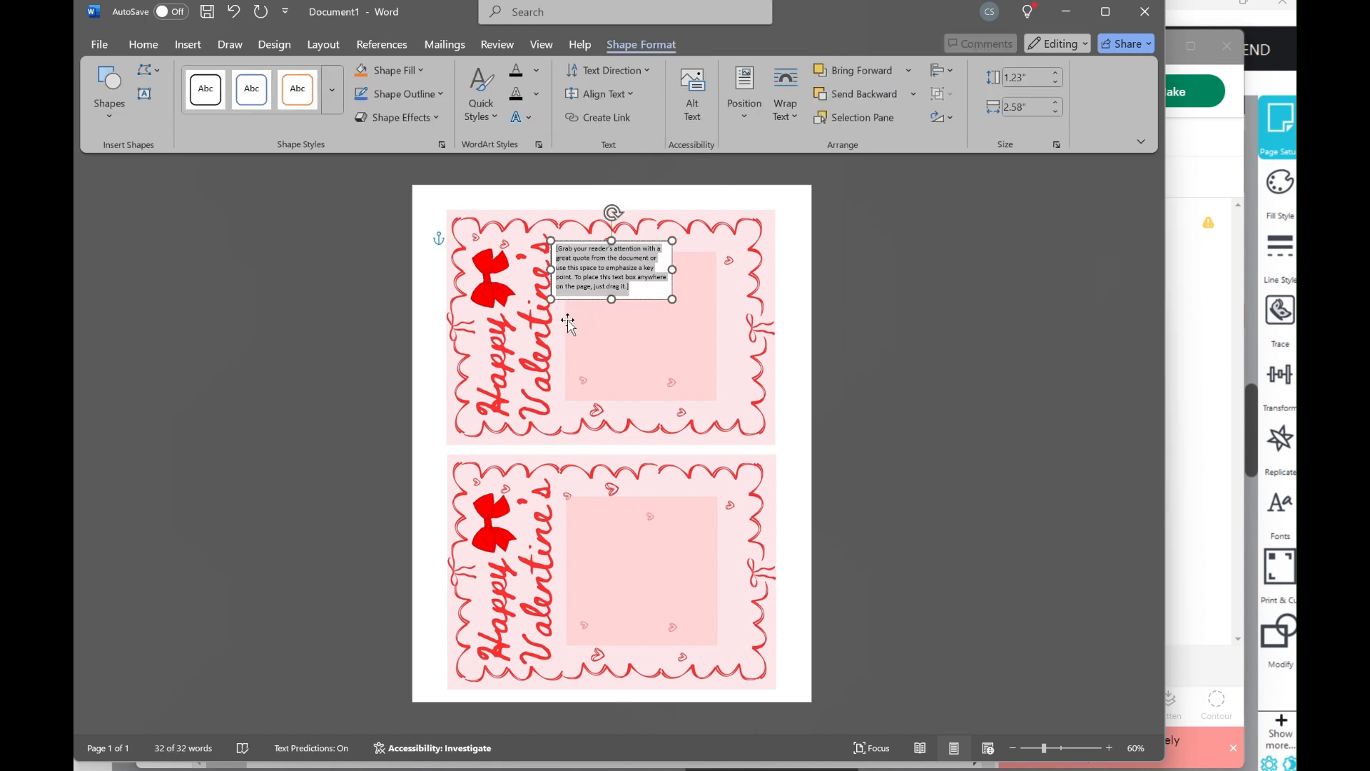
type("FROM:KERI")
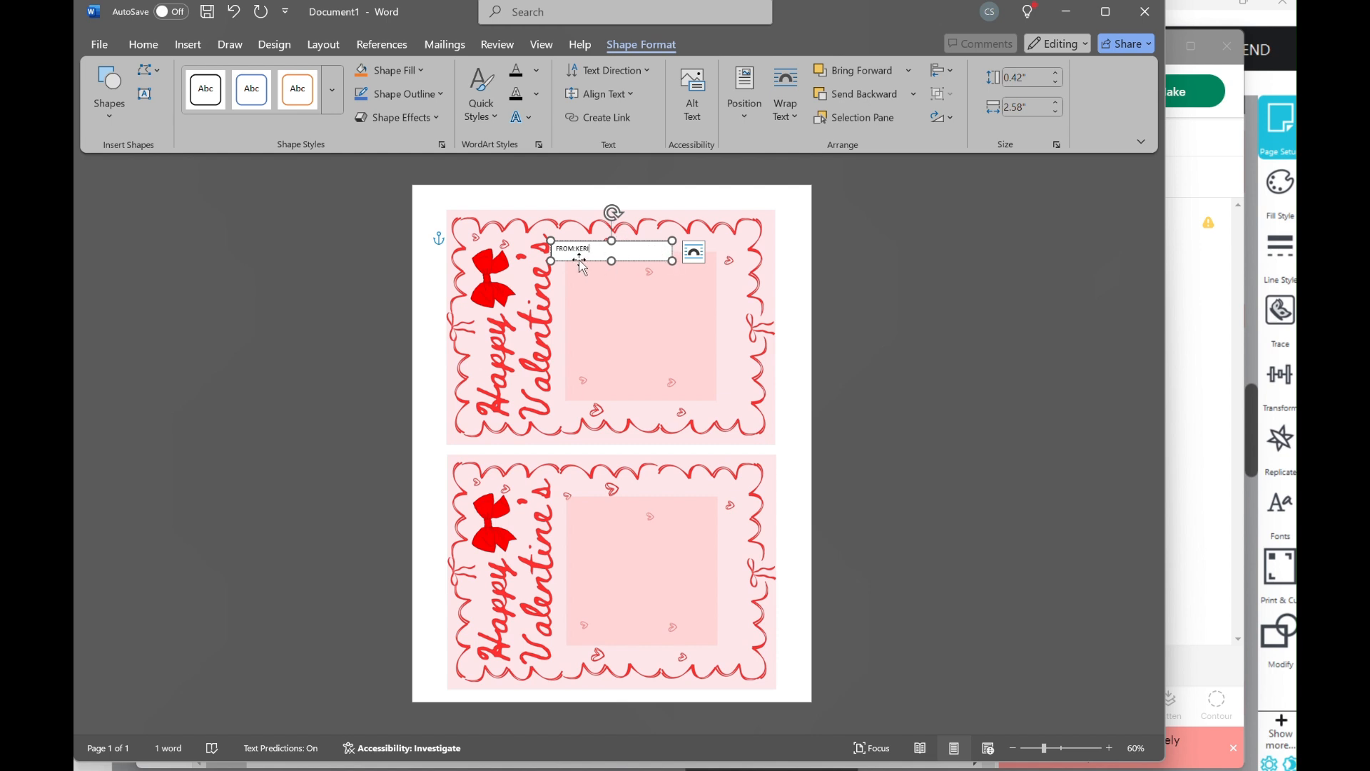
Step: Set the sender text box to No Fill and No Outline
left_click(387, 69)
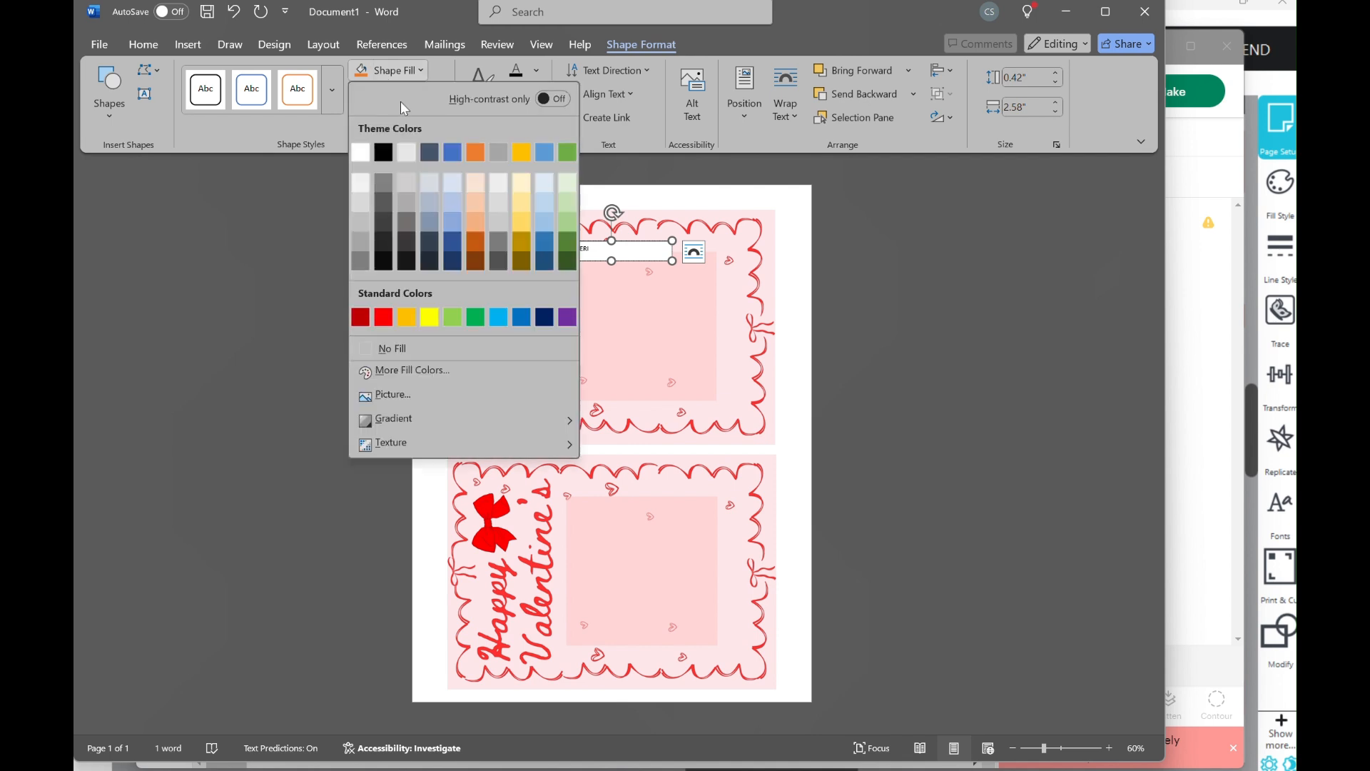
left_click(383, 350)
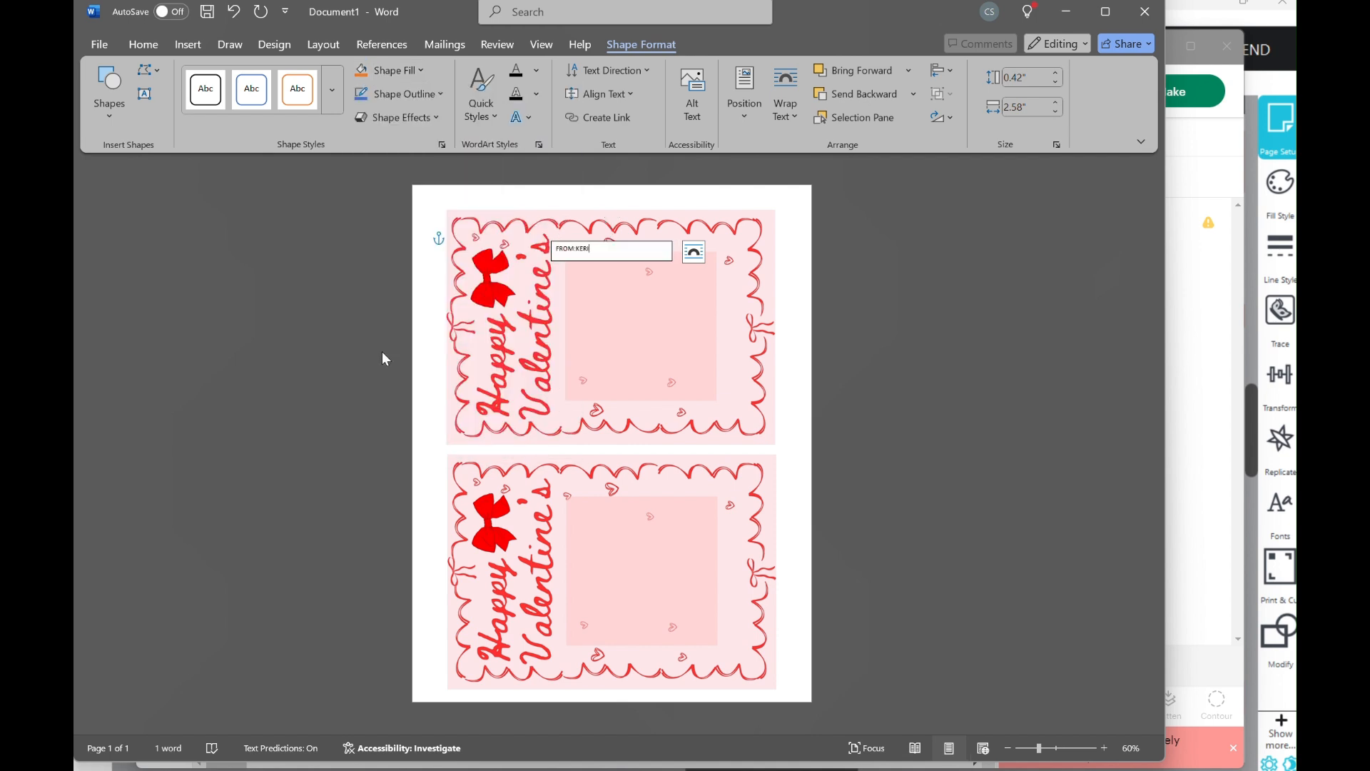
left_click(401, 93)
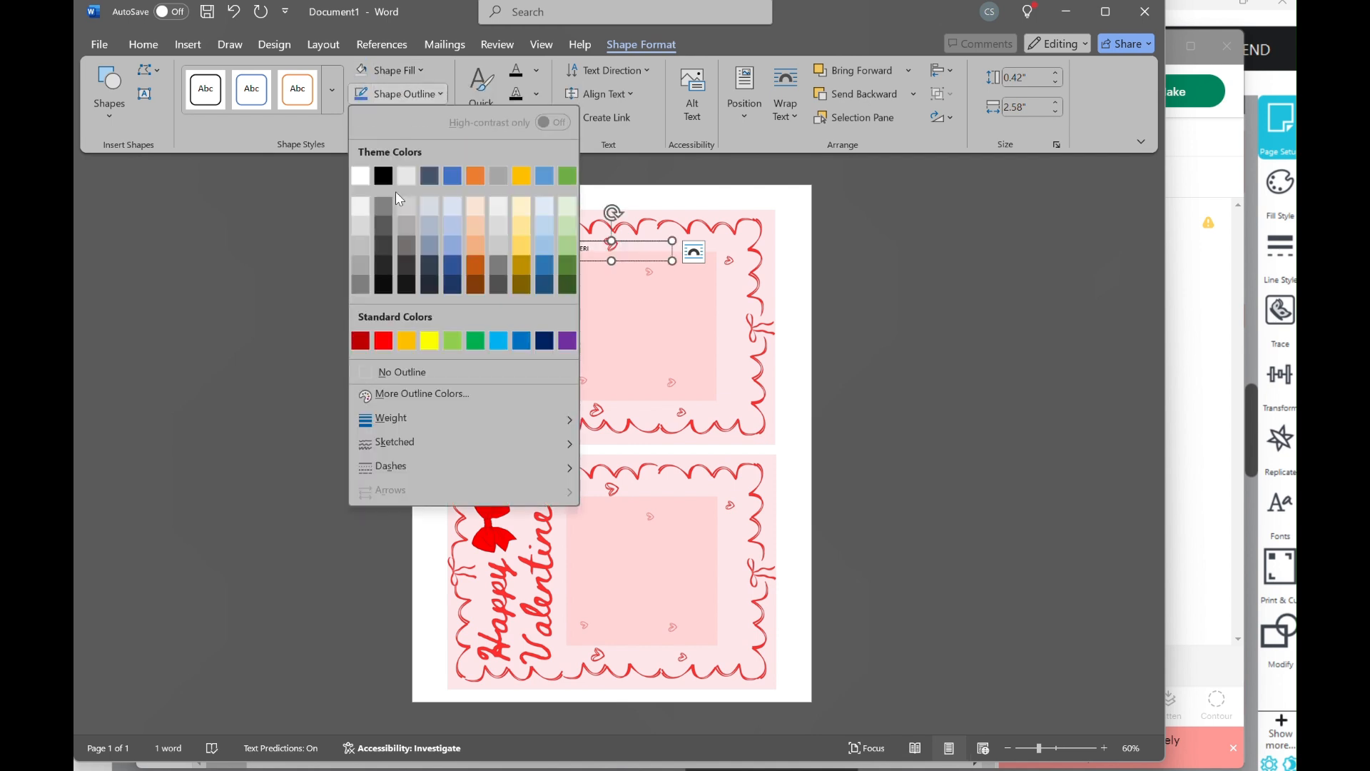
left_click(392, 374)
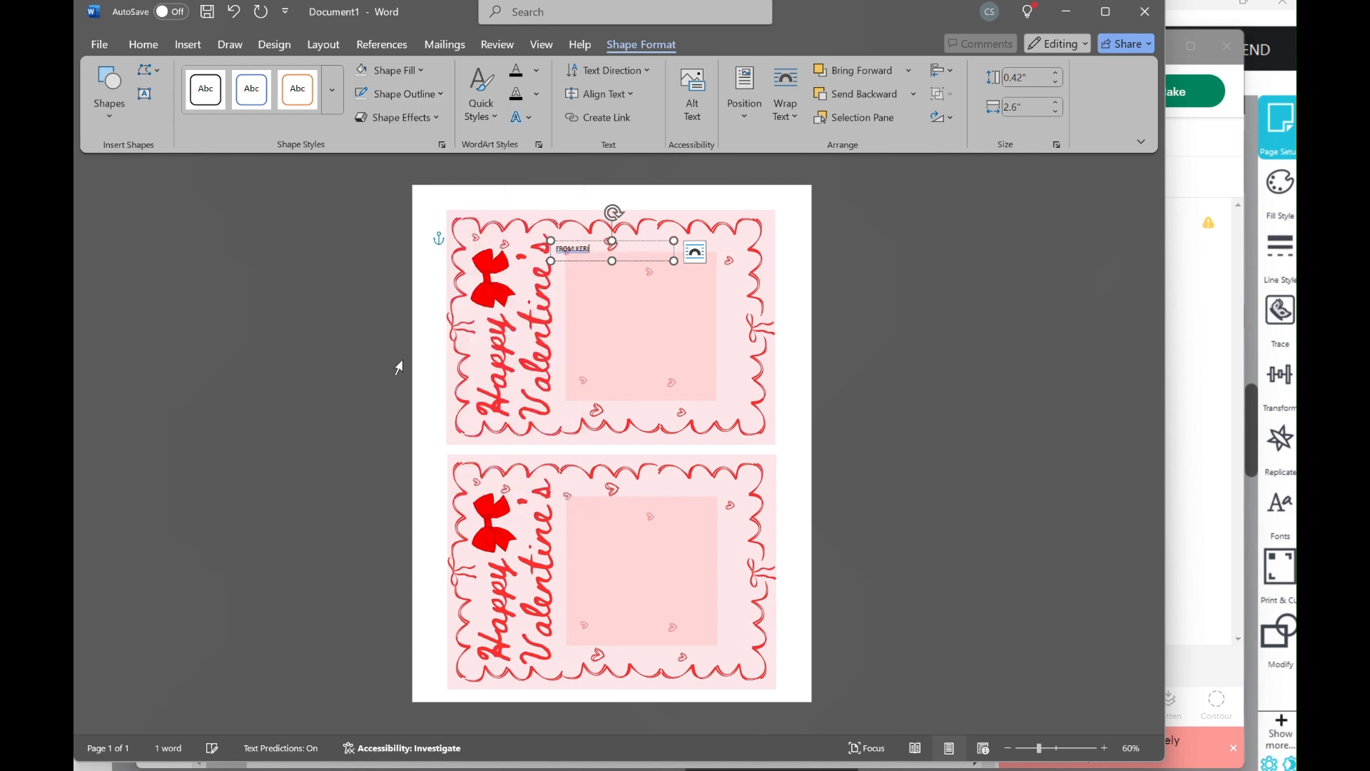
Step: Set all of the sender text on the upper card to 25 pt in the Amatemora font
left_click(597, 247)
left_click_drag(596, 247, 543, 254)
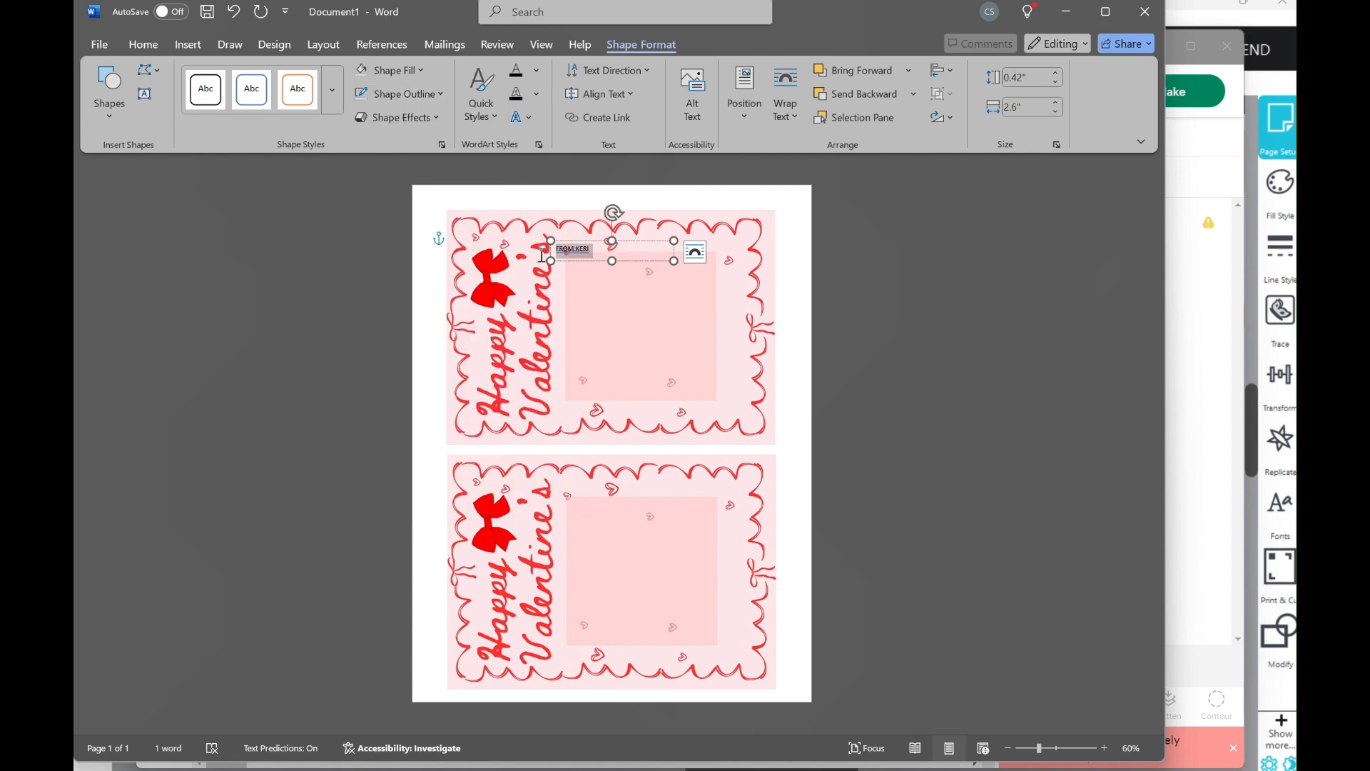
left_click(151, 44)
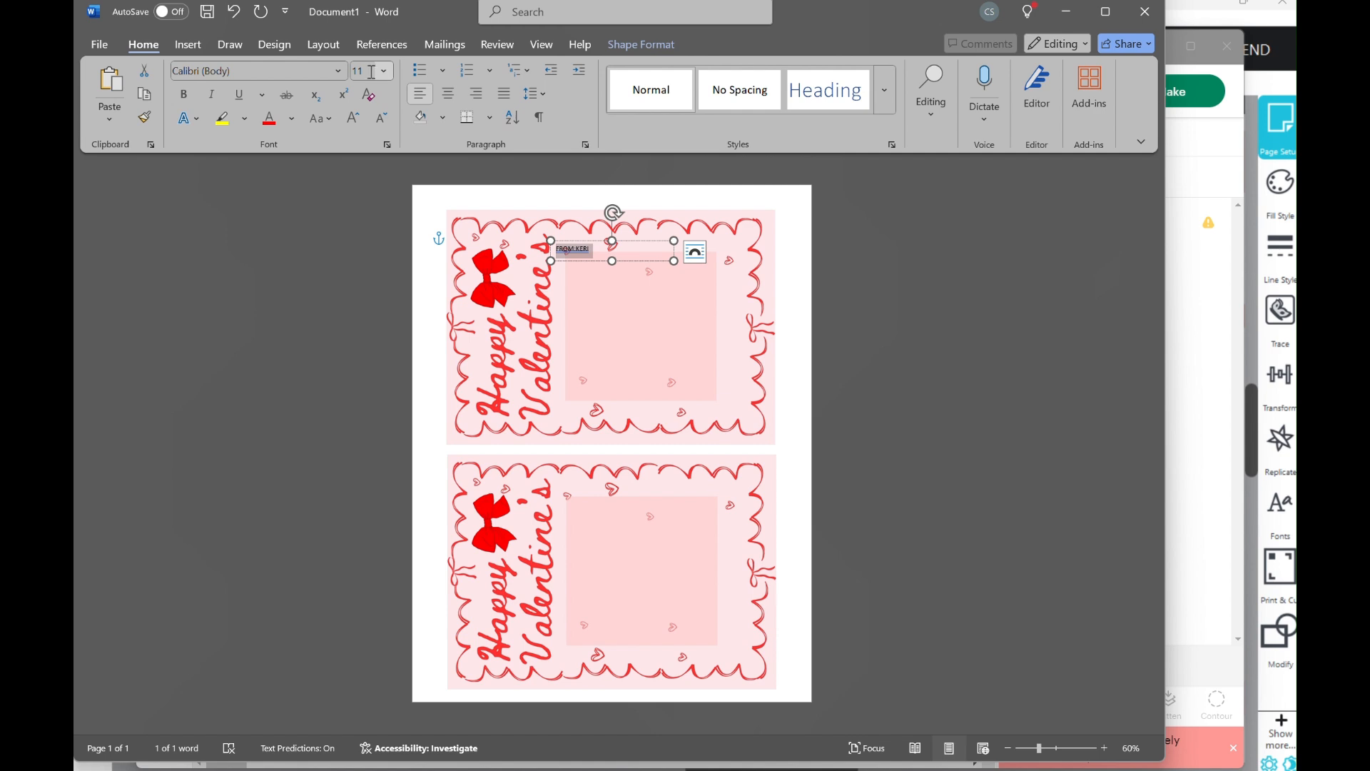
left_click(358, 71)
type("25")
key("Return")
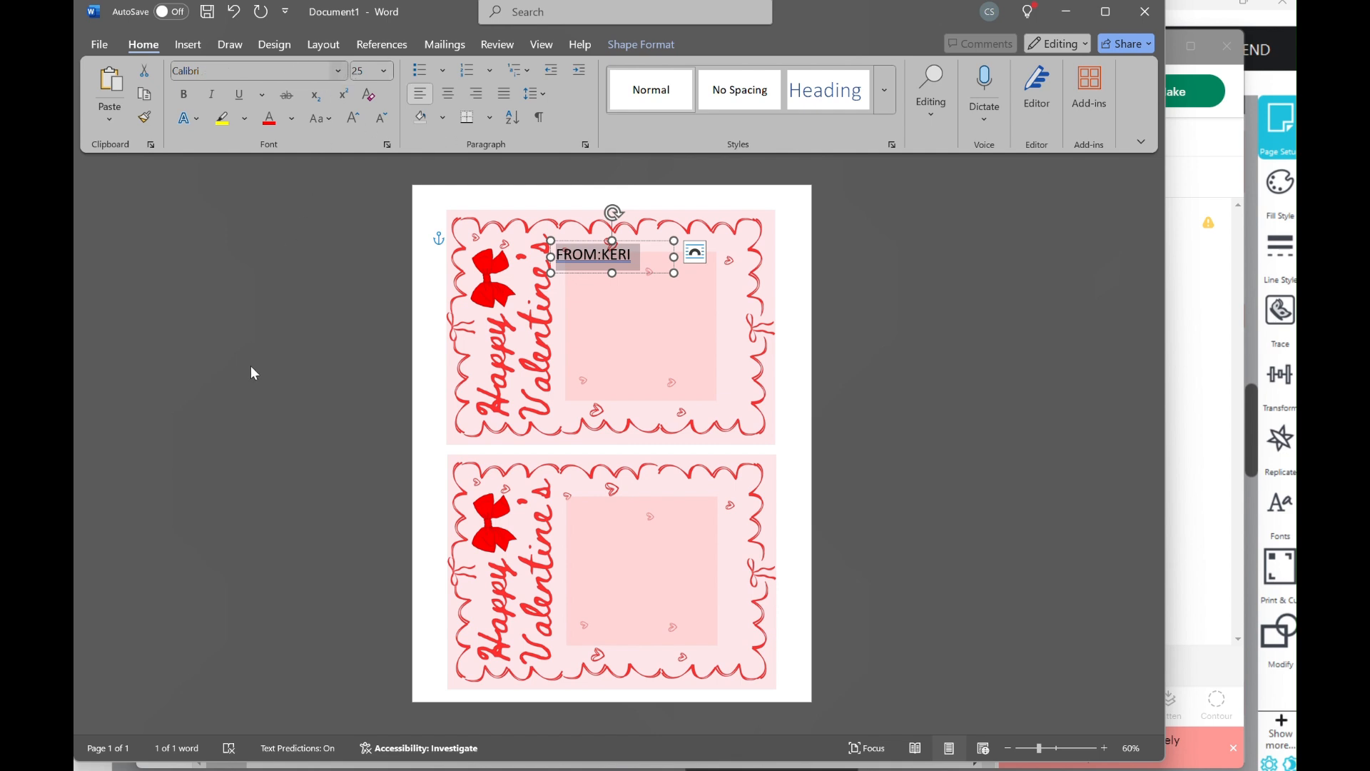
scroll(239, 521, "down", 3)
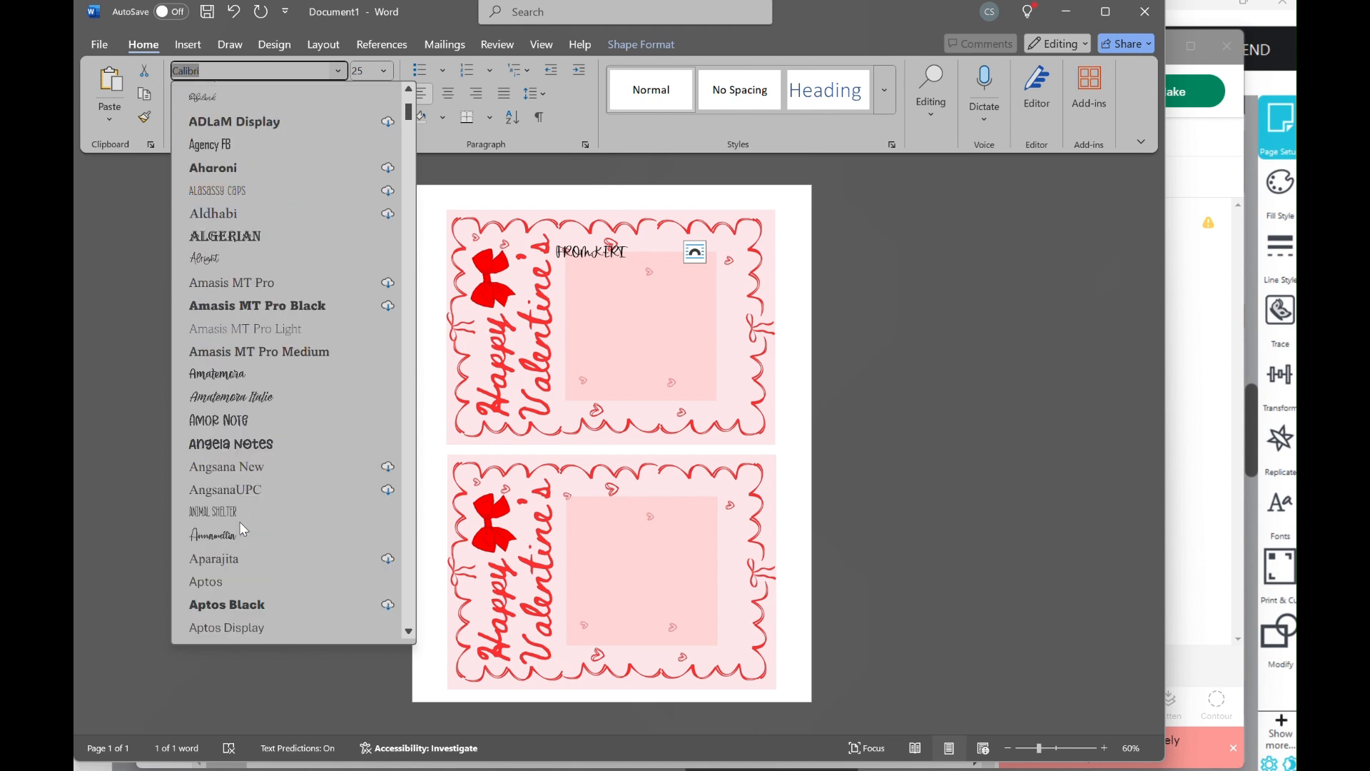
left_click(218, 444)
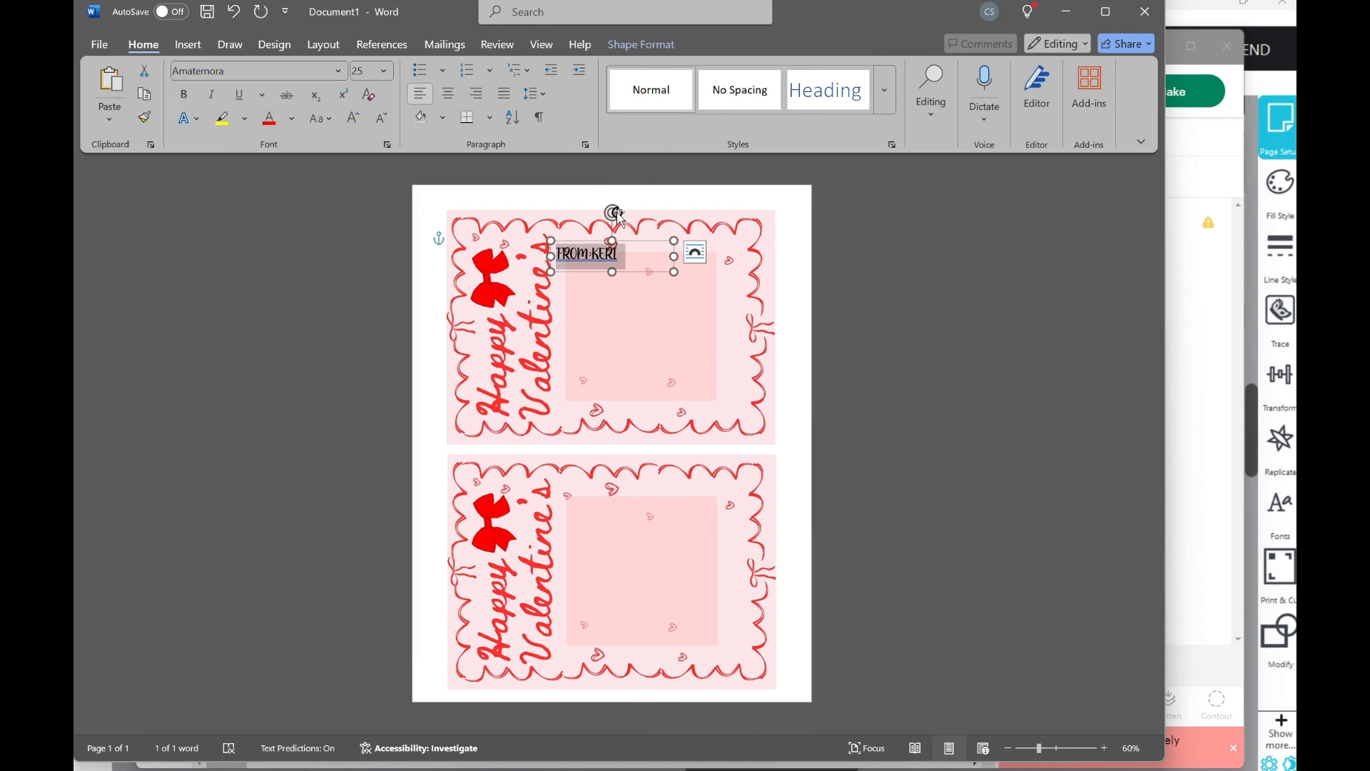
Step: Rotate the sender text box a quarter turn counterclockwise and set its text wrapping to Behind Text
left_click_drag(617, 215, 533, 244)
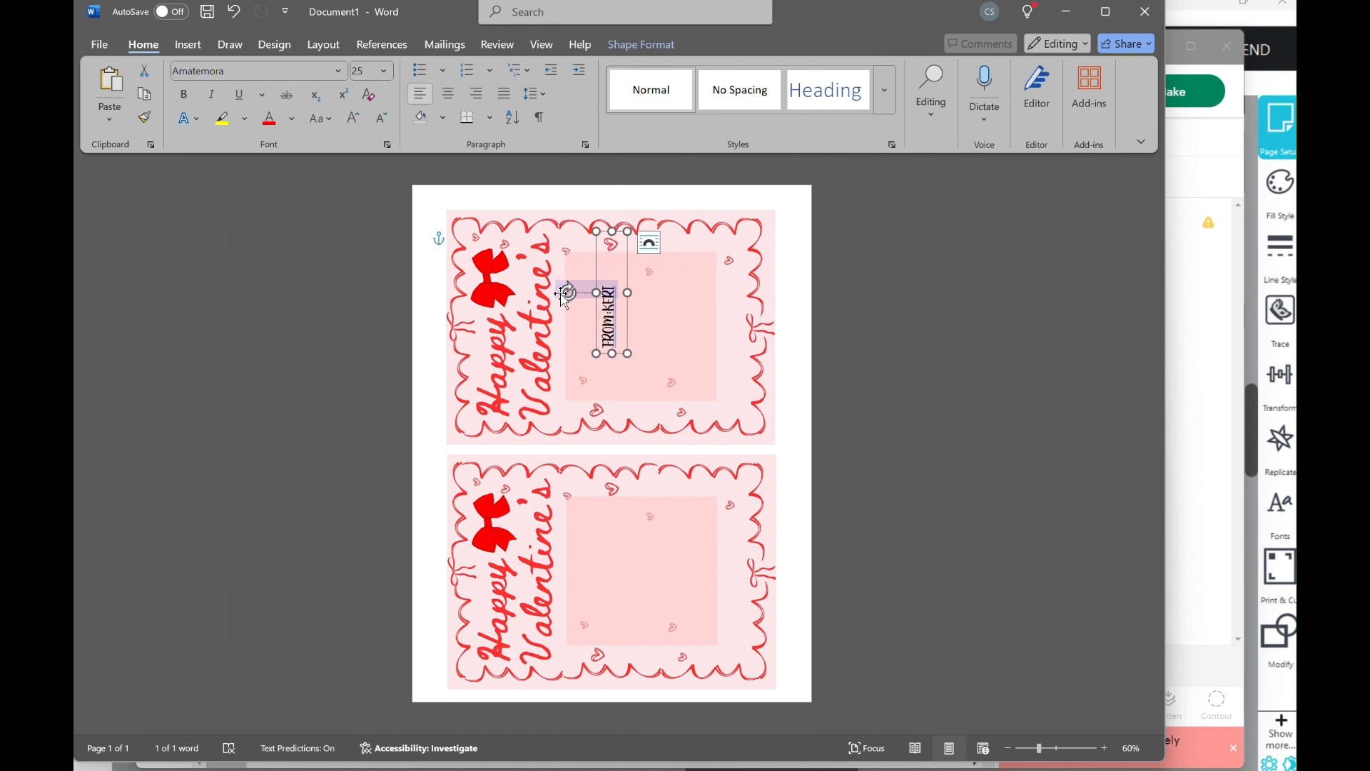
left_click_drag(566, 293, 529, 293)
left_click(613, 286)
left_click(649, 243)
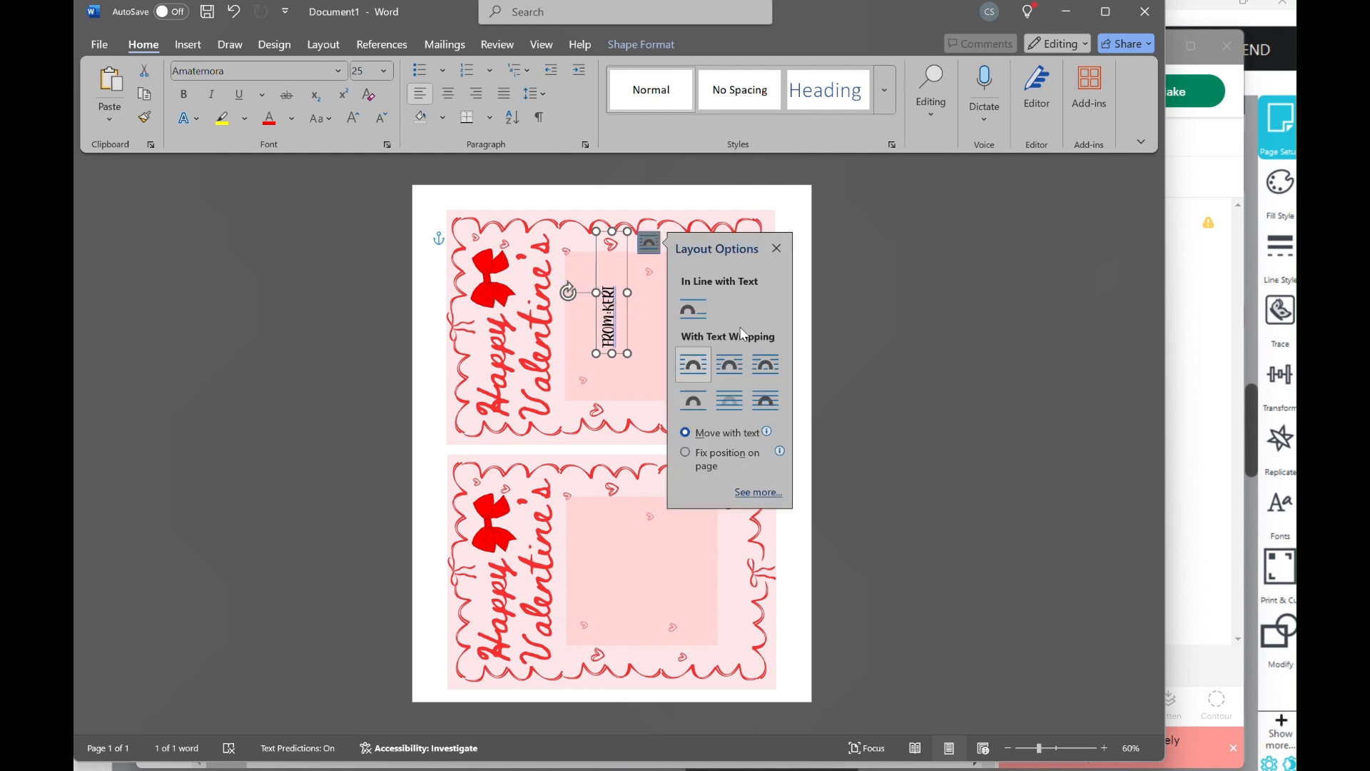
left_click(736, 408)
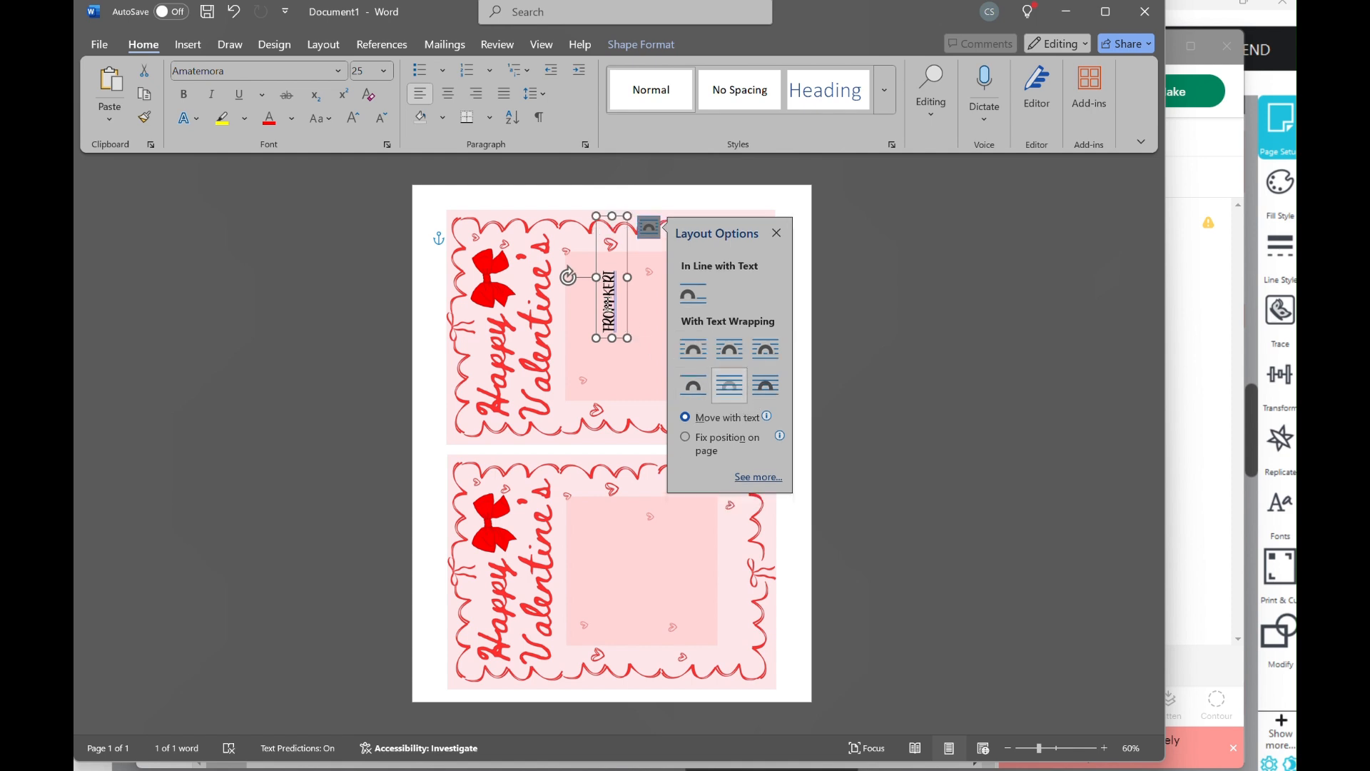
left_click(713, 195)
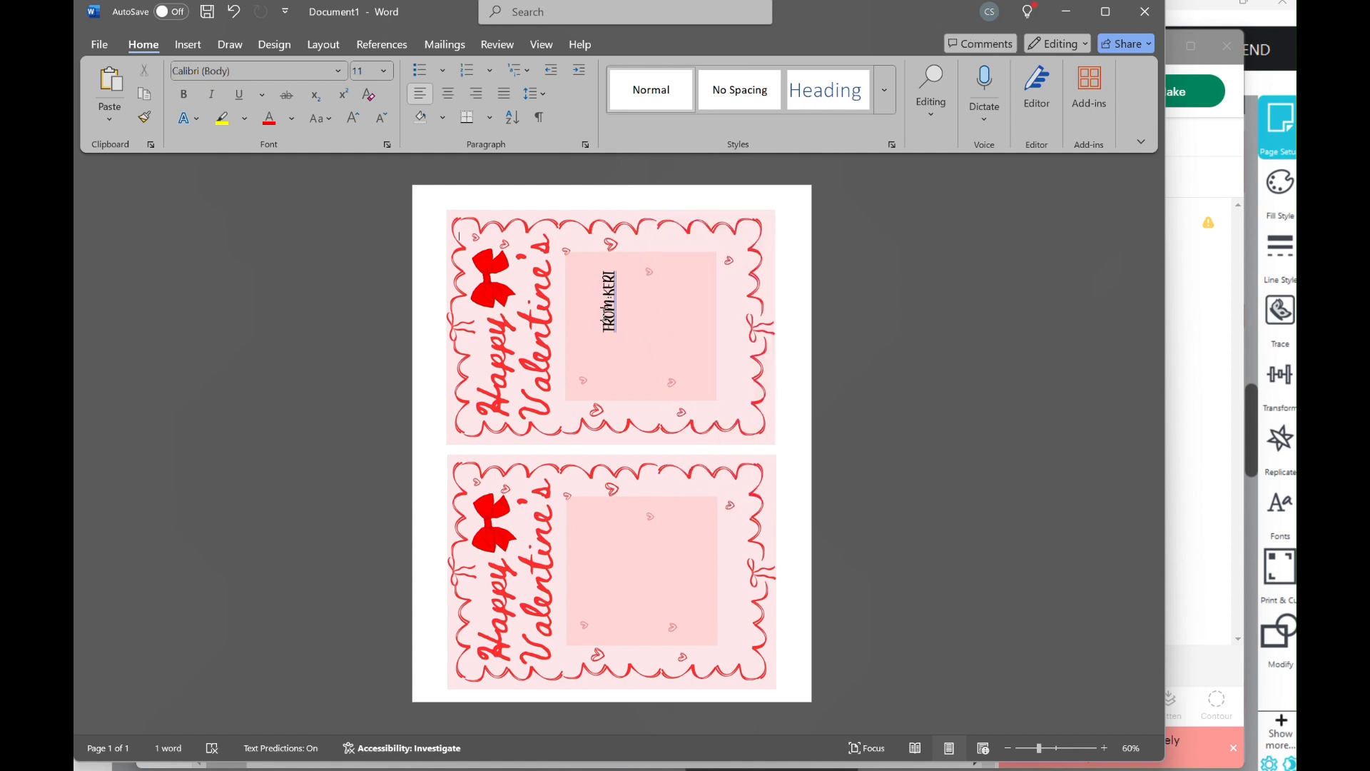
Step: Move the sender text box into the strip between the upper card's pink square and right border, and color its text red
left_click_drag(616, 317, 739, 303)
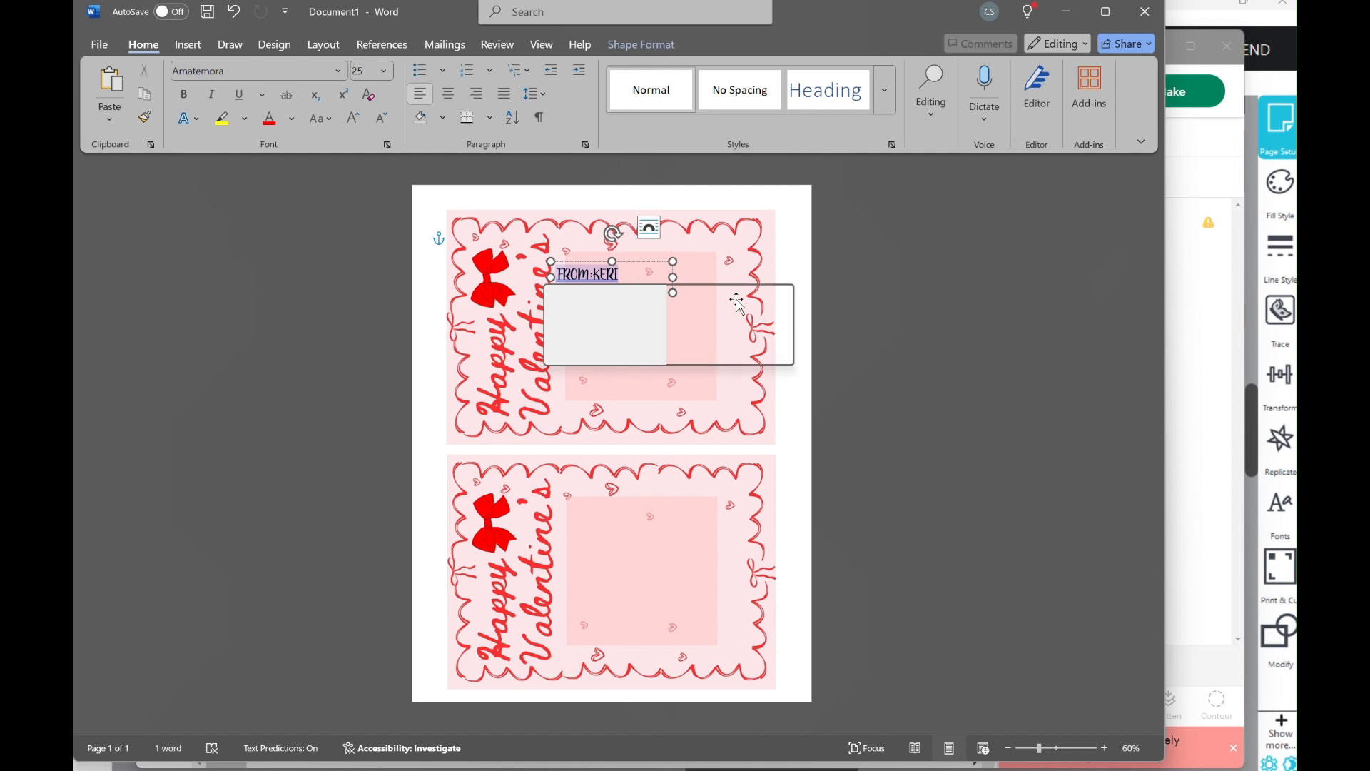
left_click(755, 258)
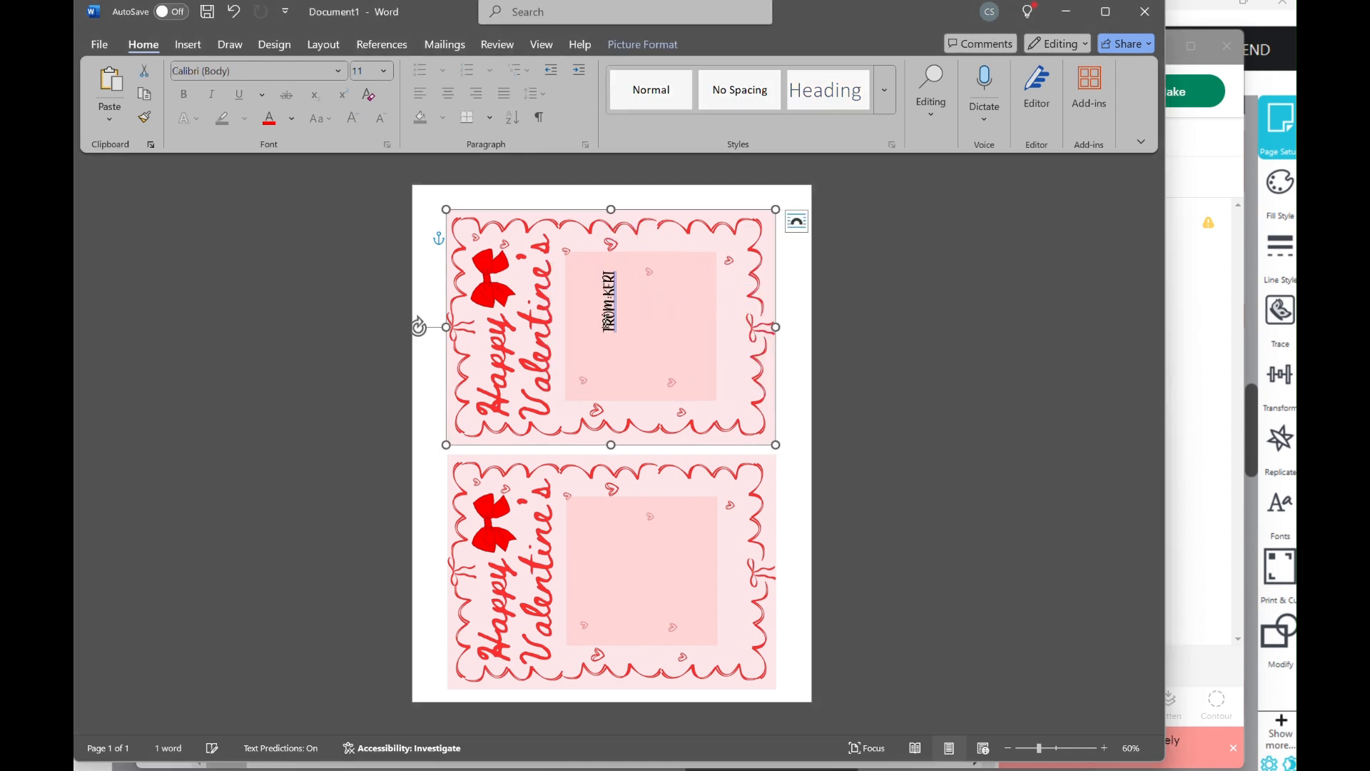
left_click(608, 315)
key("Escape")
left_click_drag(692, 299, 768, 291)
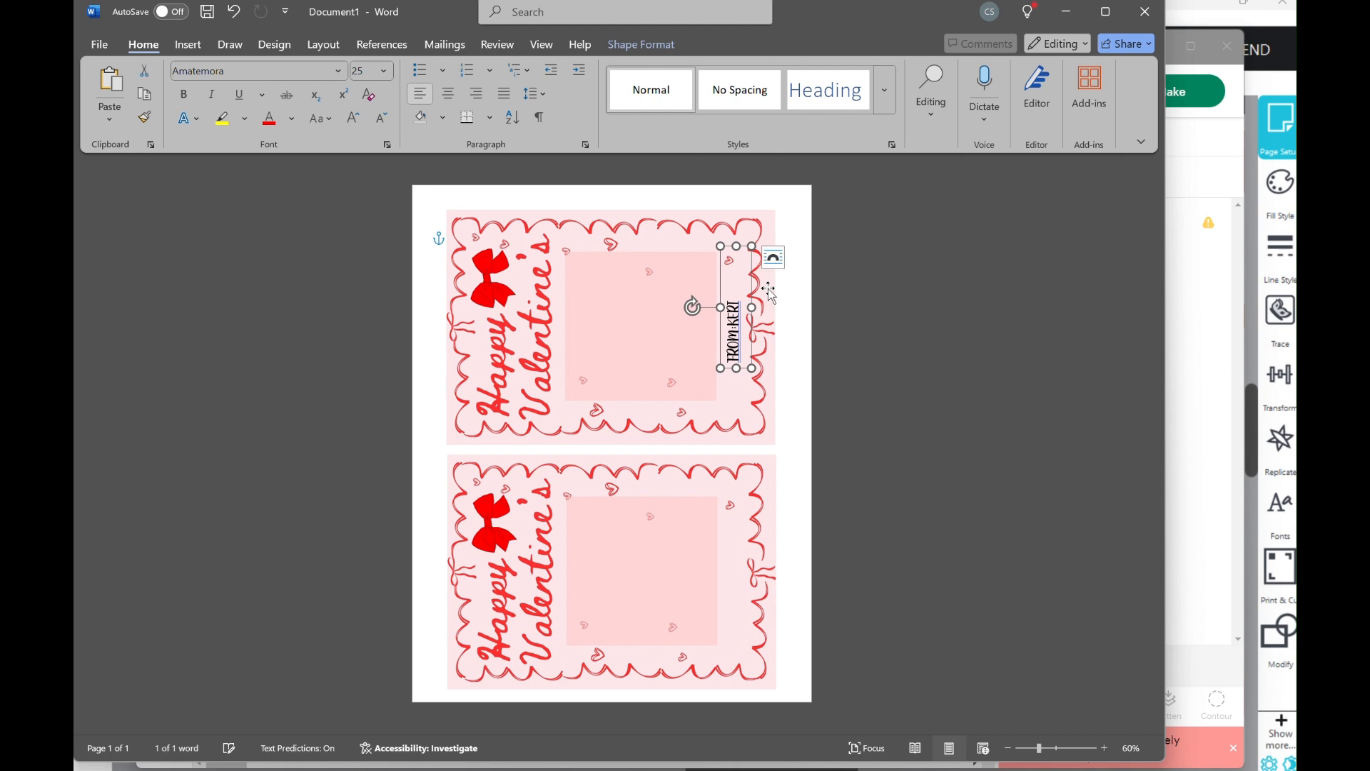
left_click(270, 119)
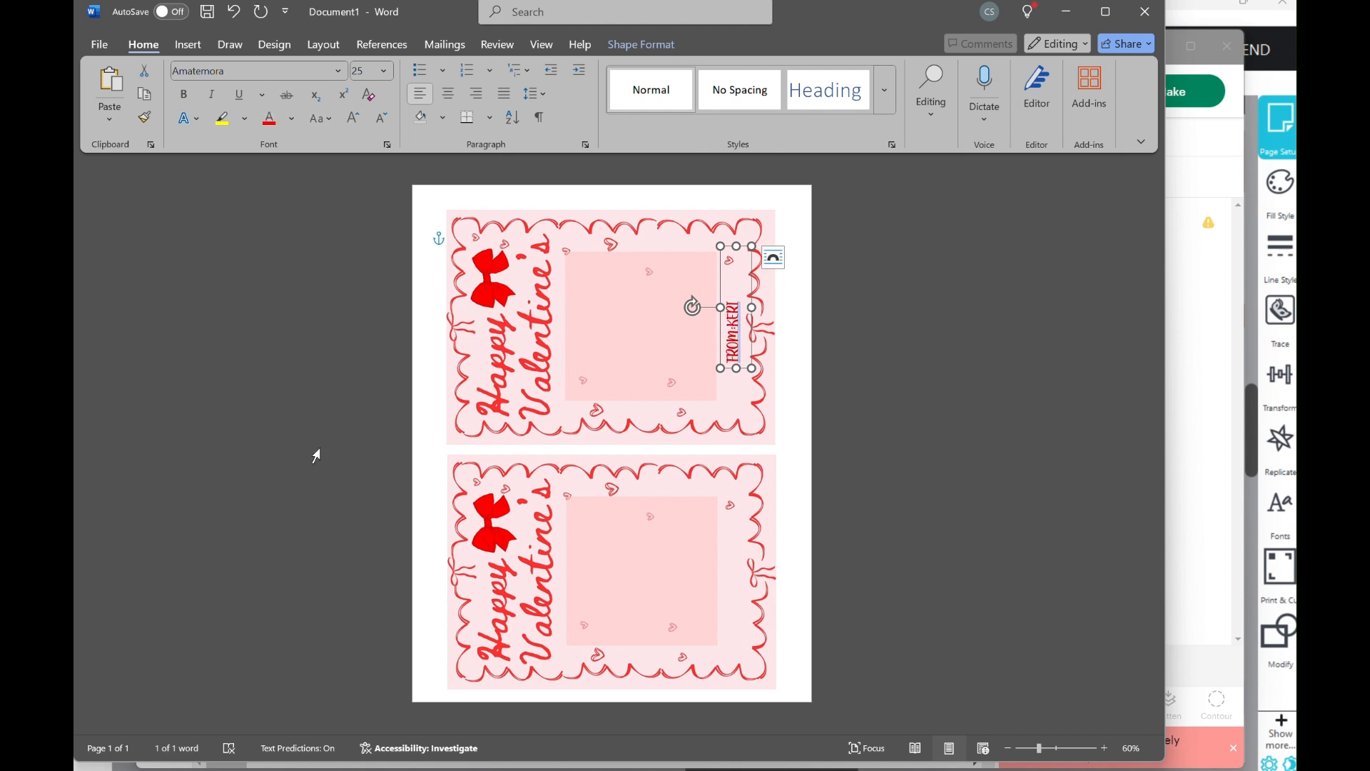
left_click(316, 453)
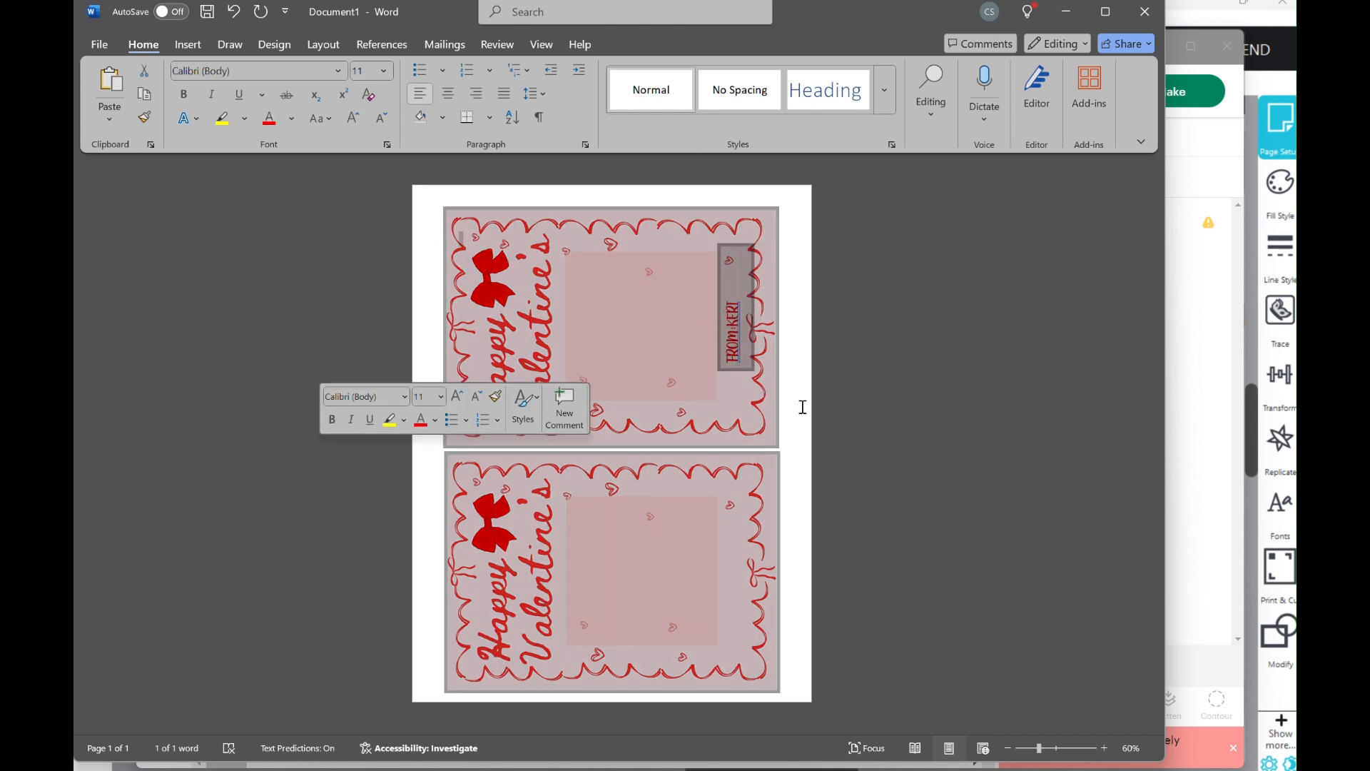
left_click(739, 301)
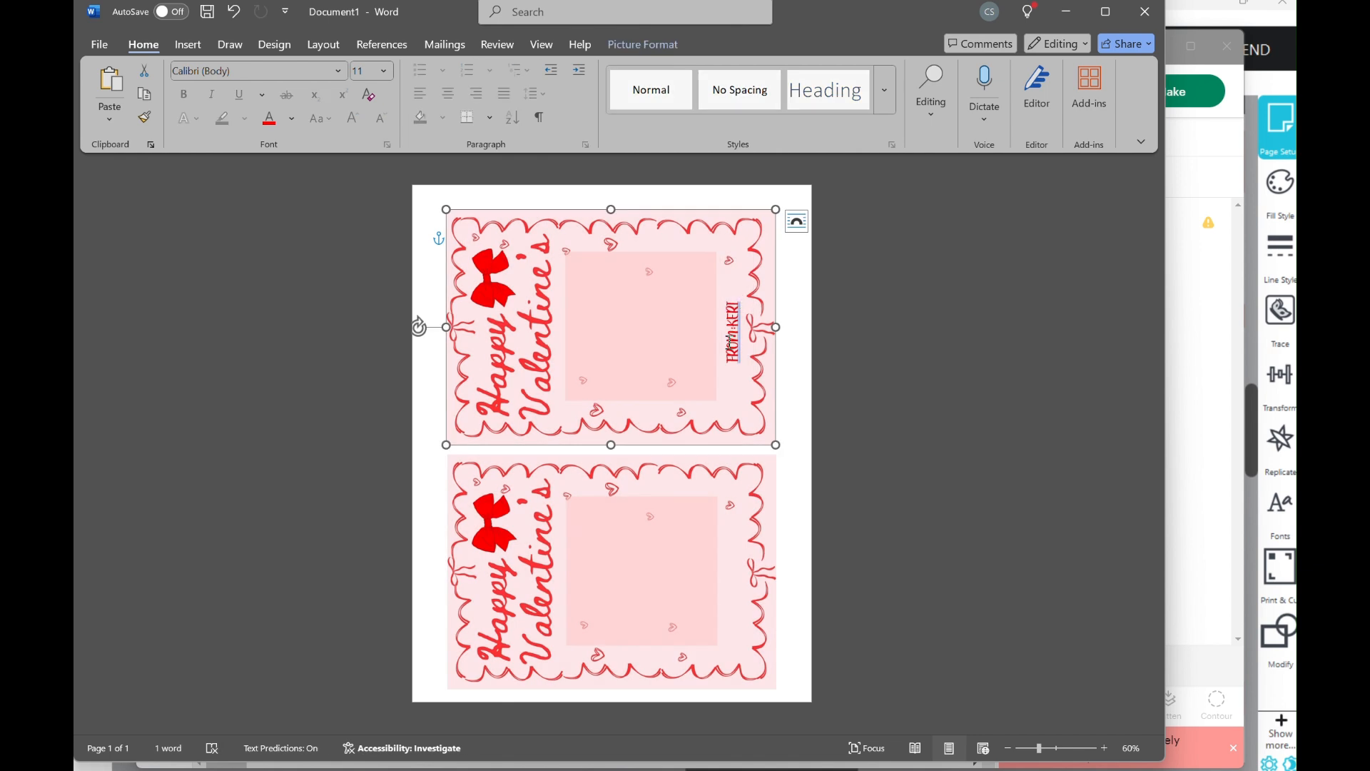
left_click(731, 344)
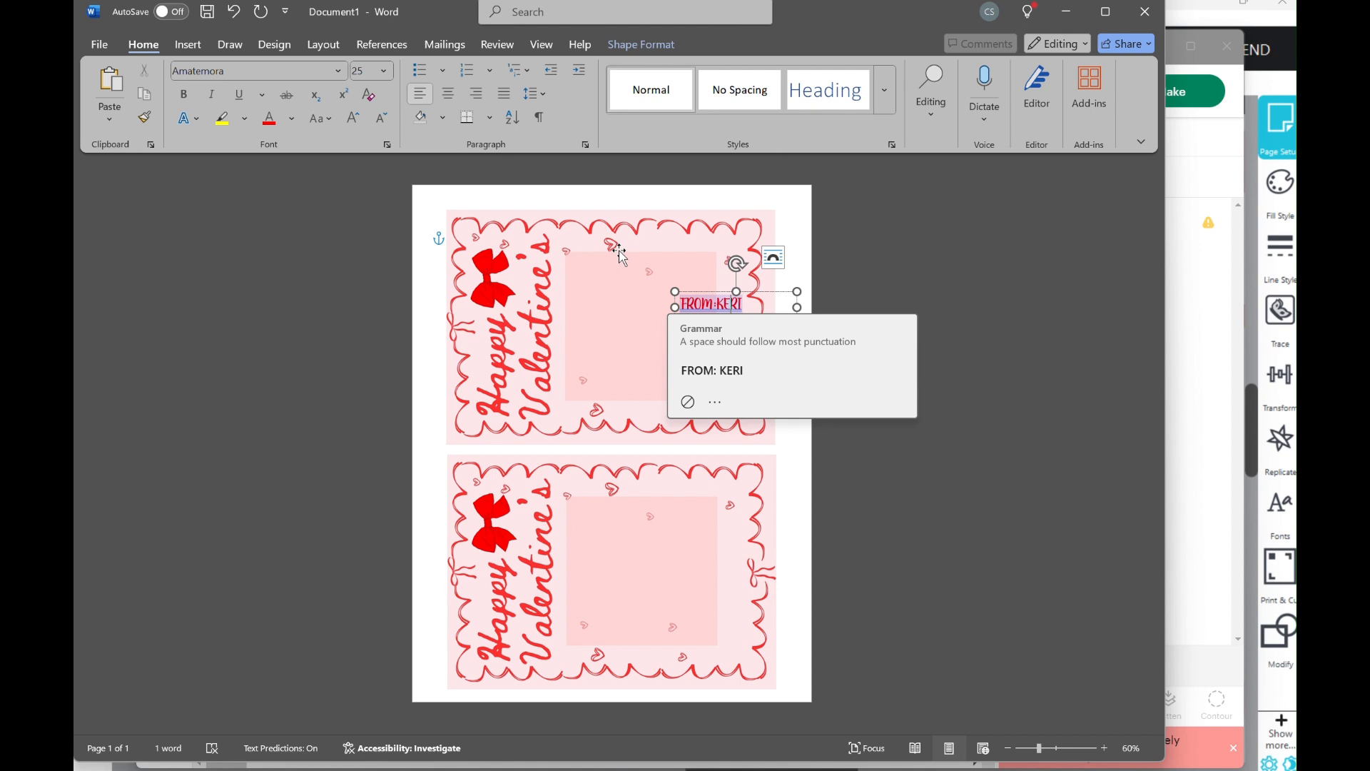
left_click(184, 46)
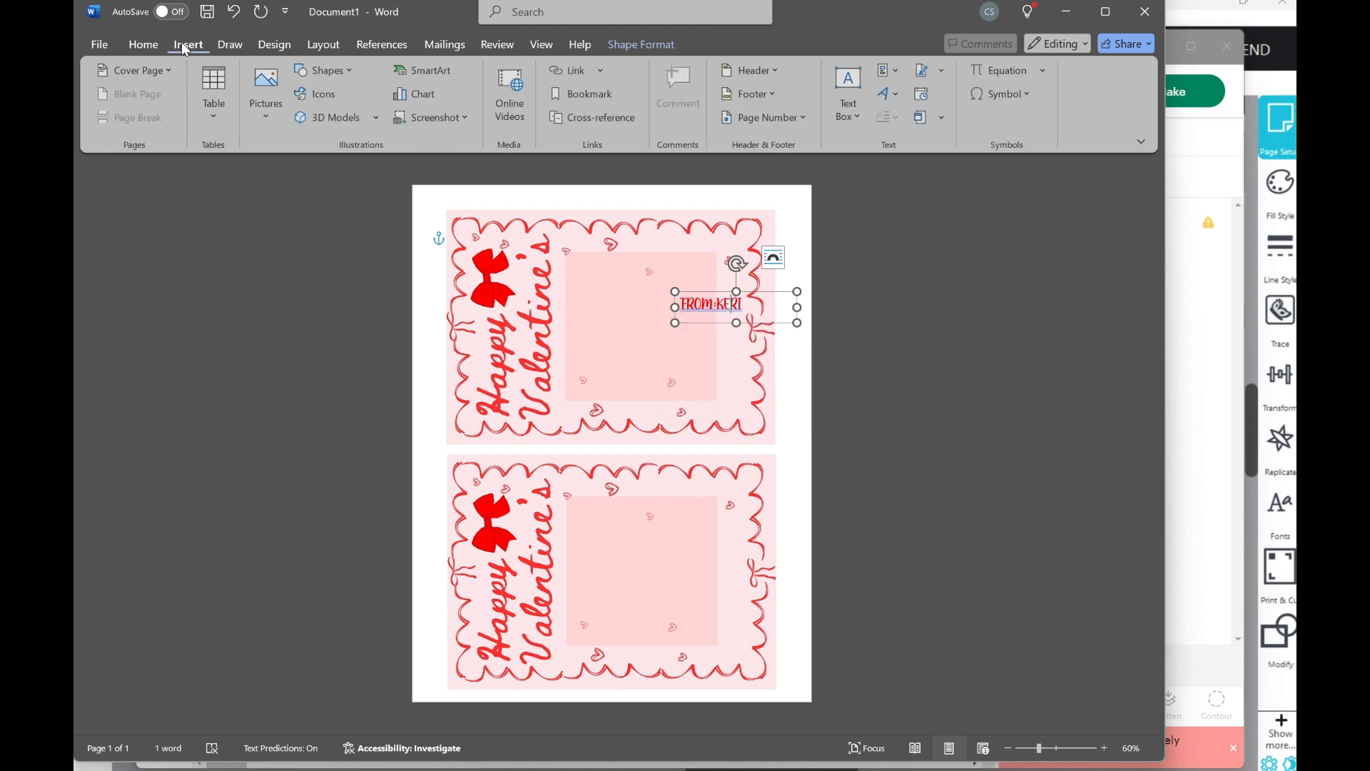
left_click(852, 90)
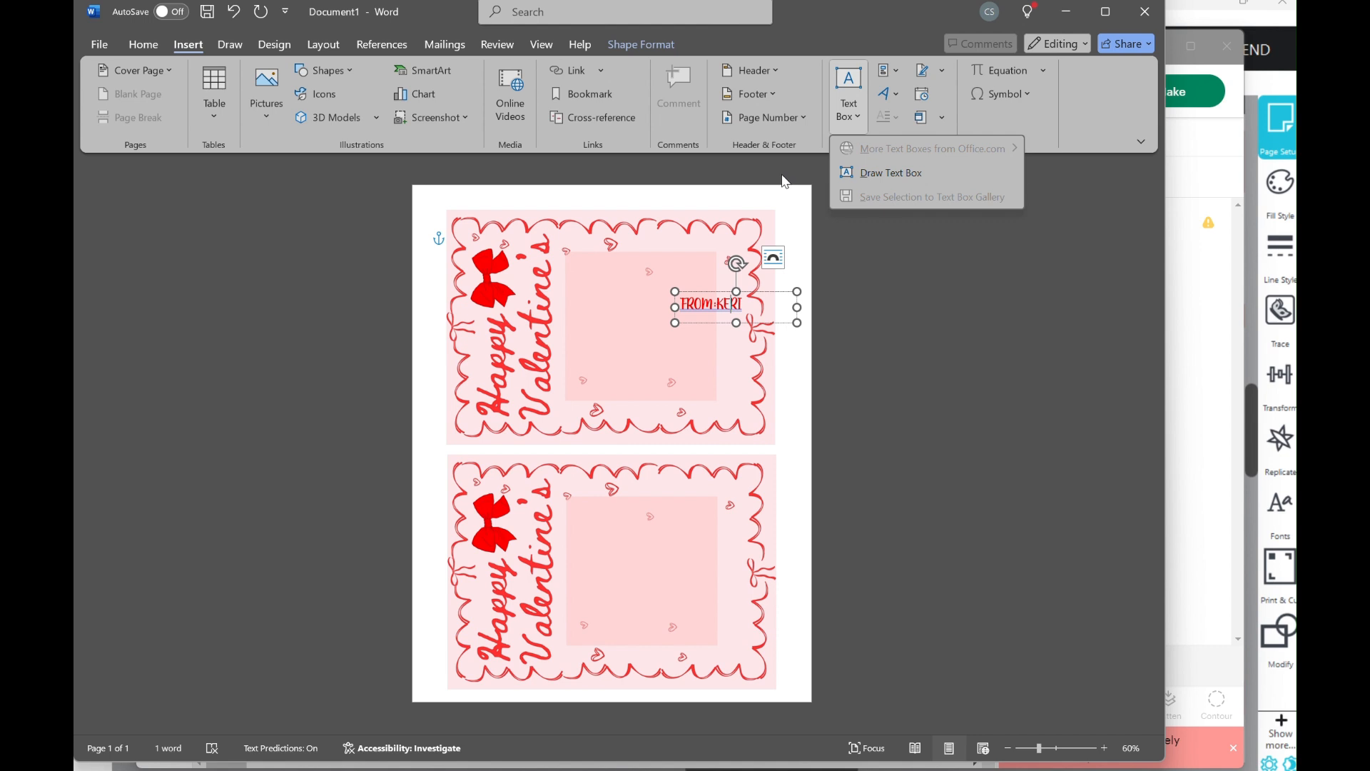
left_click(847, 111)
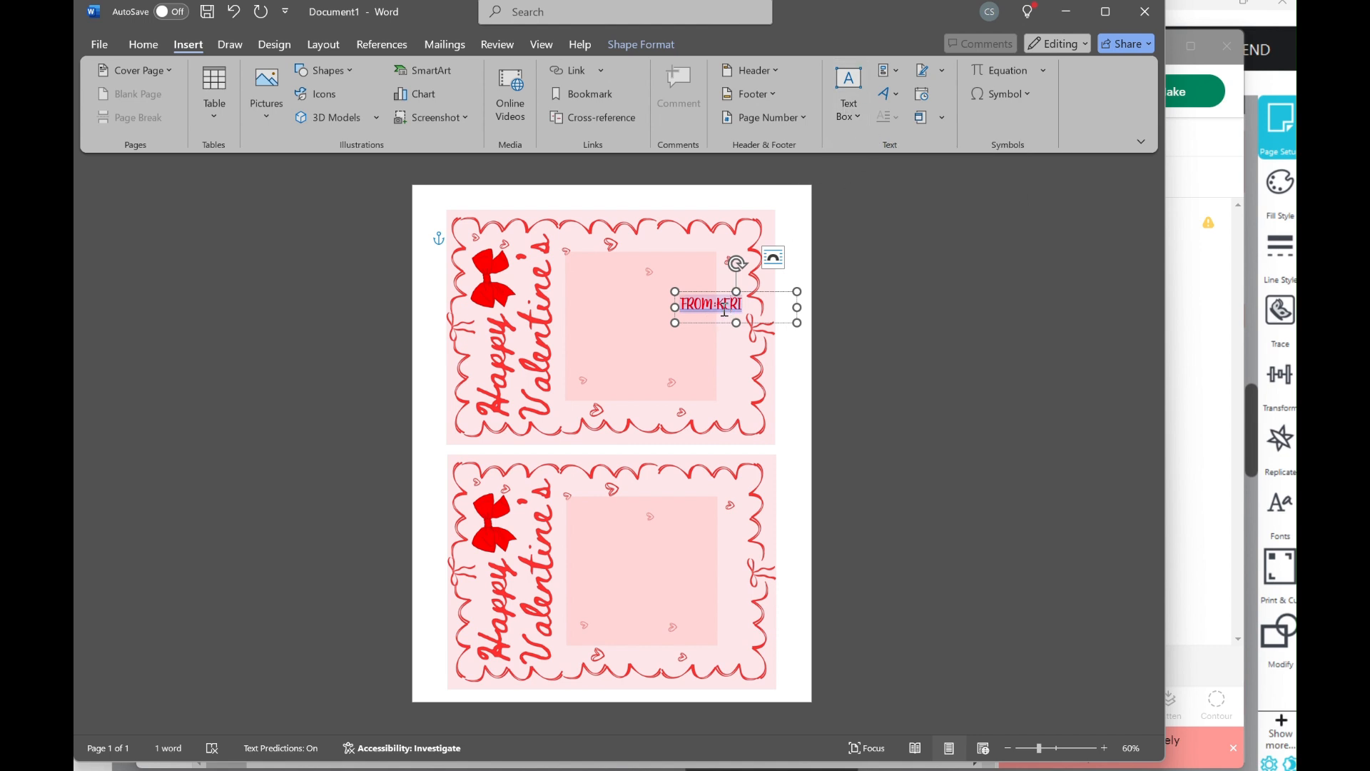
Step: Duplicate the sender text box and place the copy in the matching strip beside the lower card's pink square
left_click(708, 324)
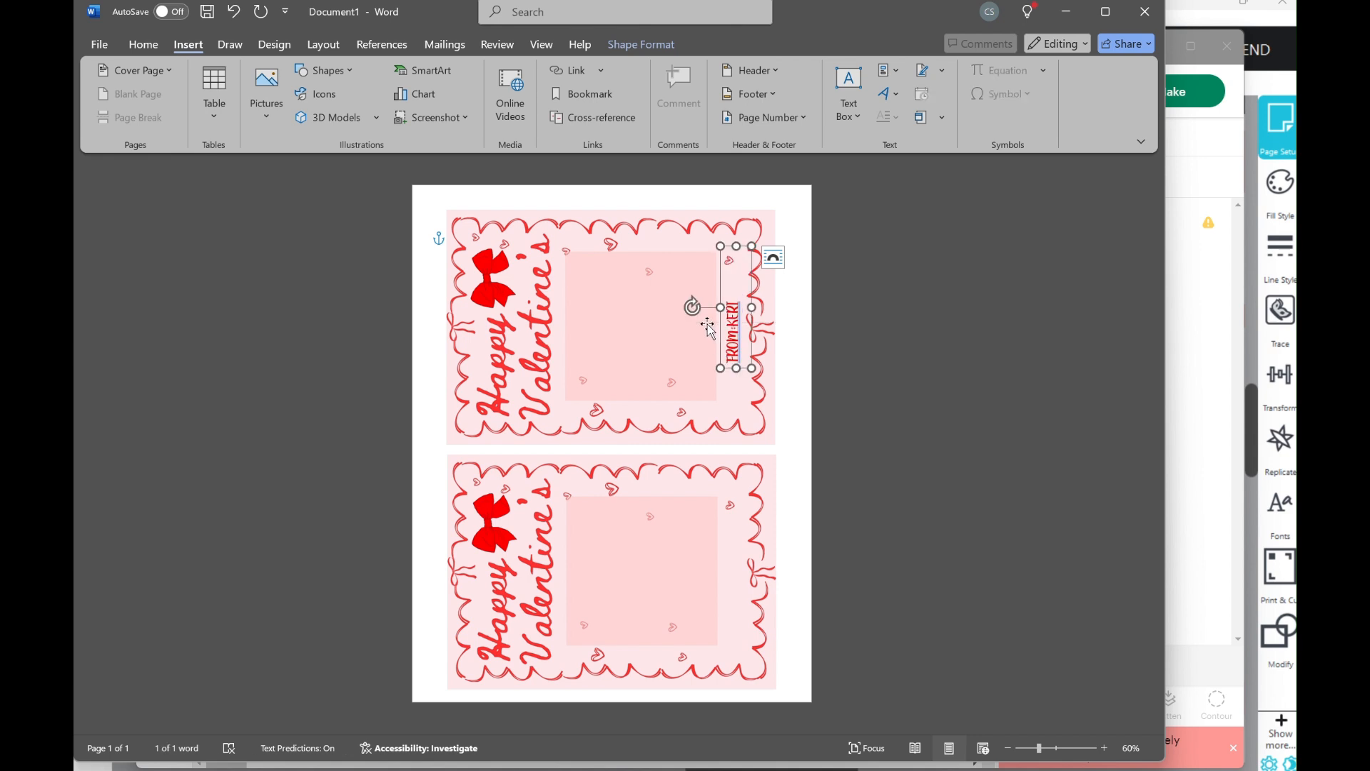
key("ctrl+v")
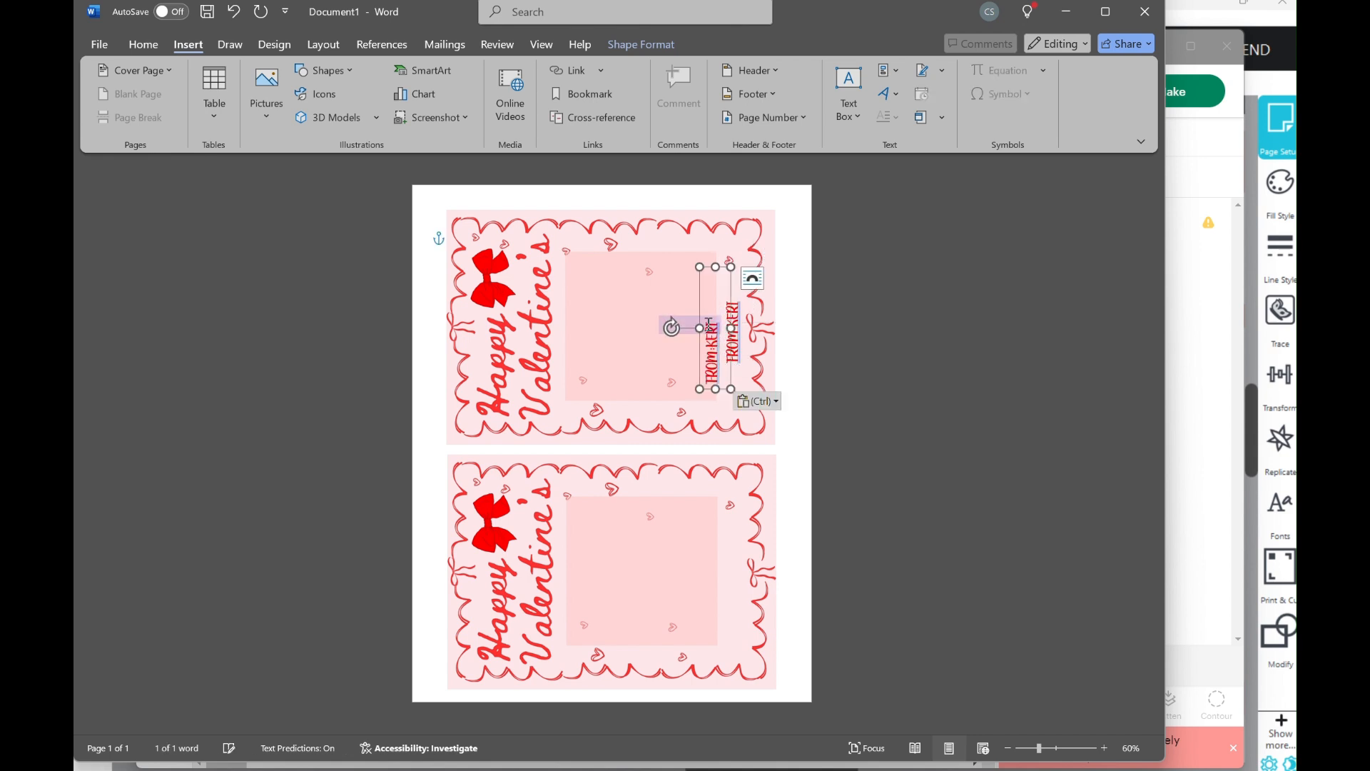
left_click(791, 317)
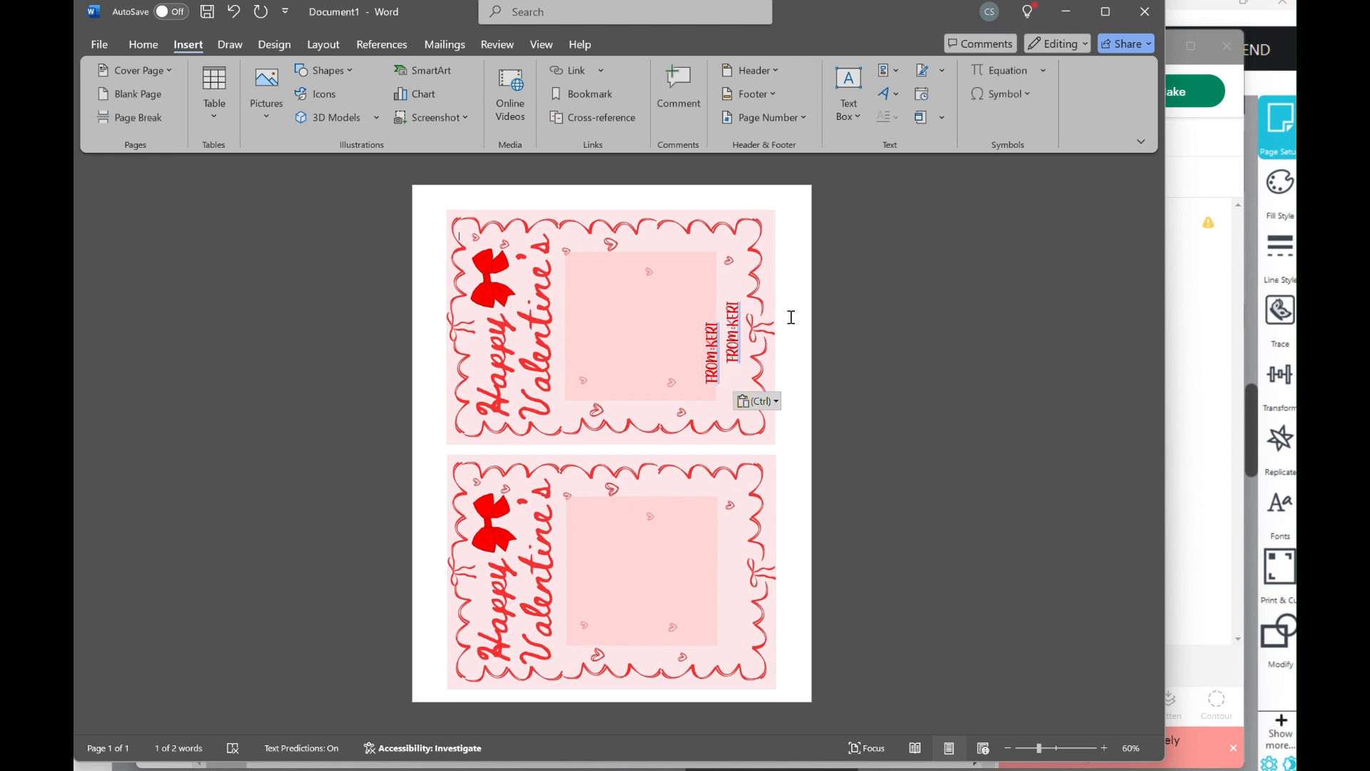
left_click(733, 339)
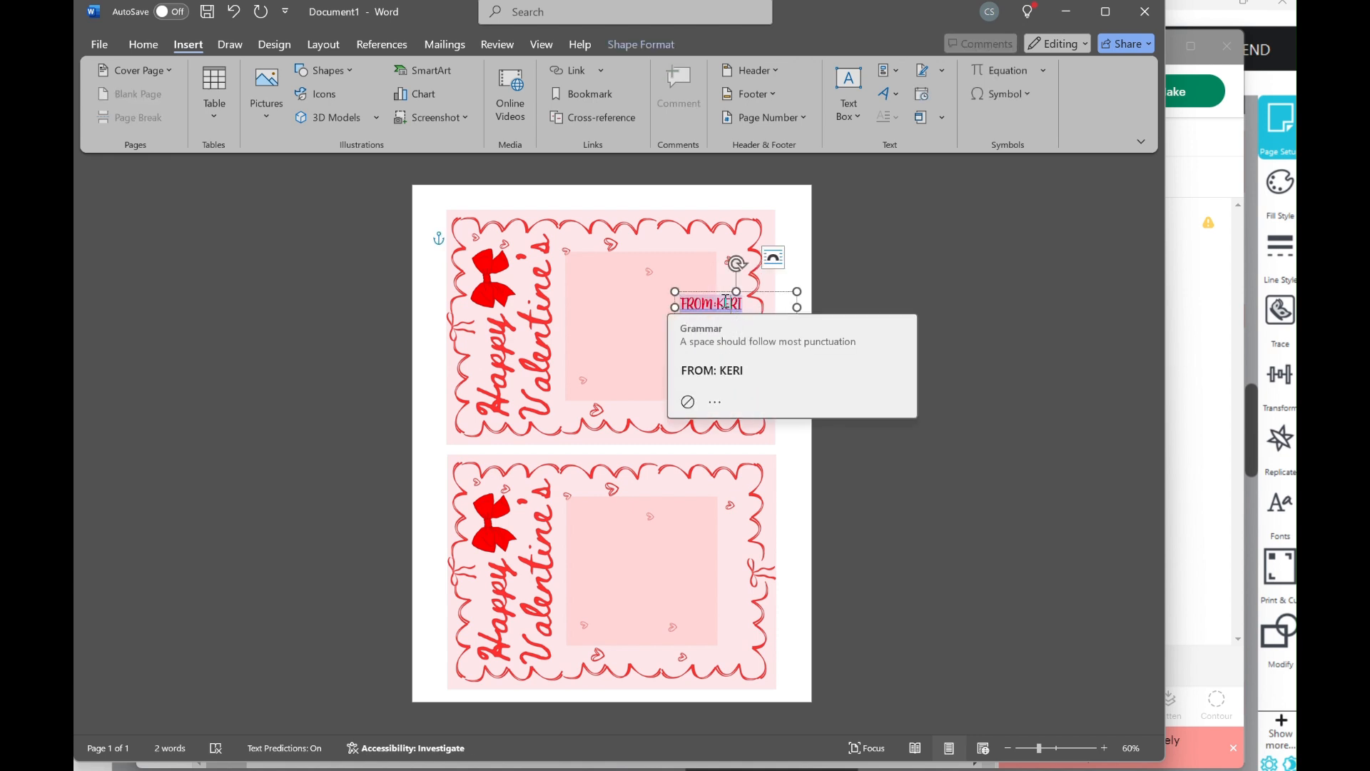
left_click(793, 228)
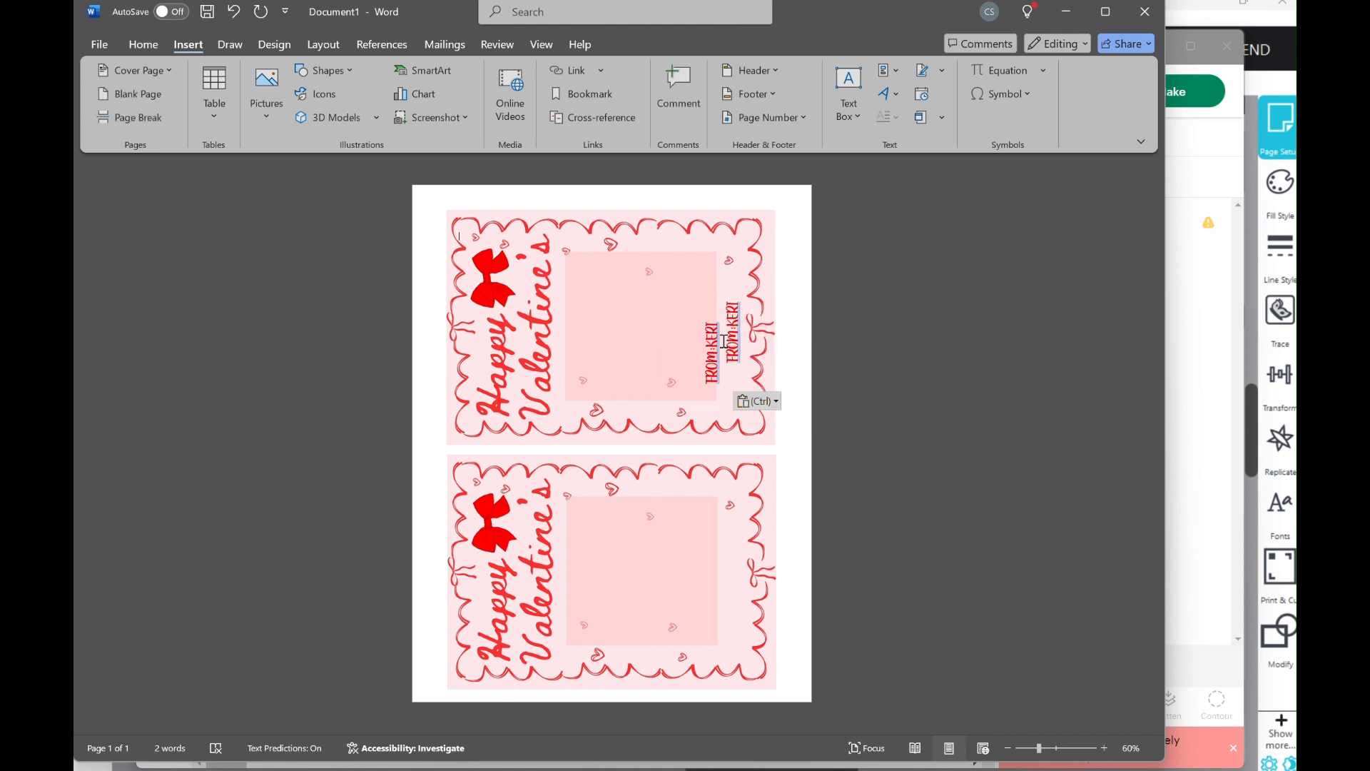
left_click(719, 349)
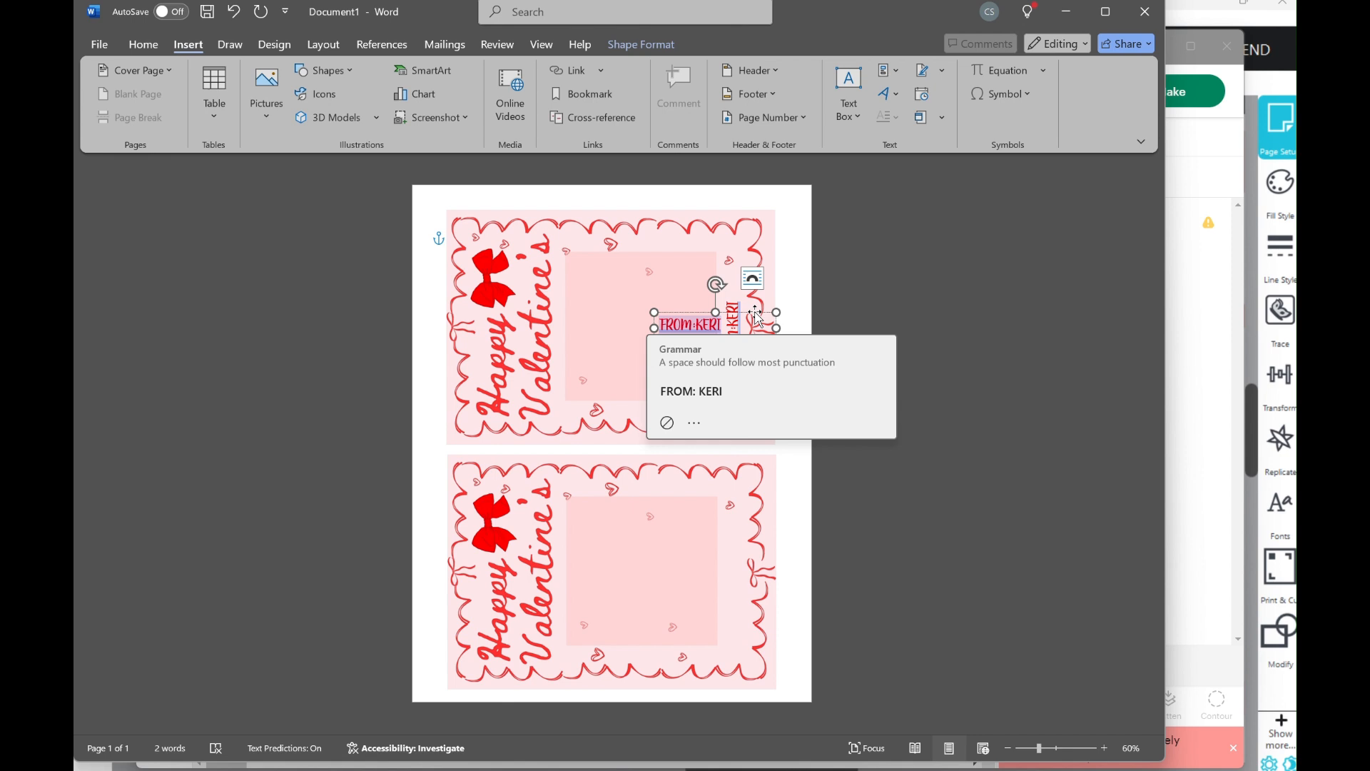
left_click(755, 312)
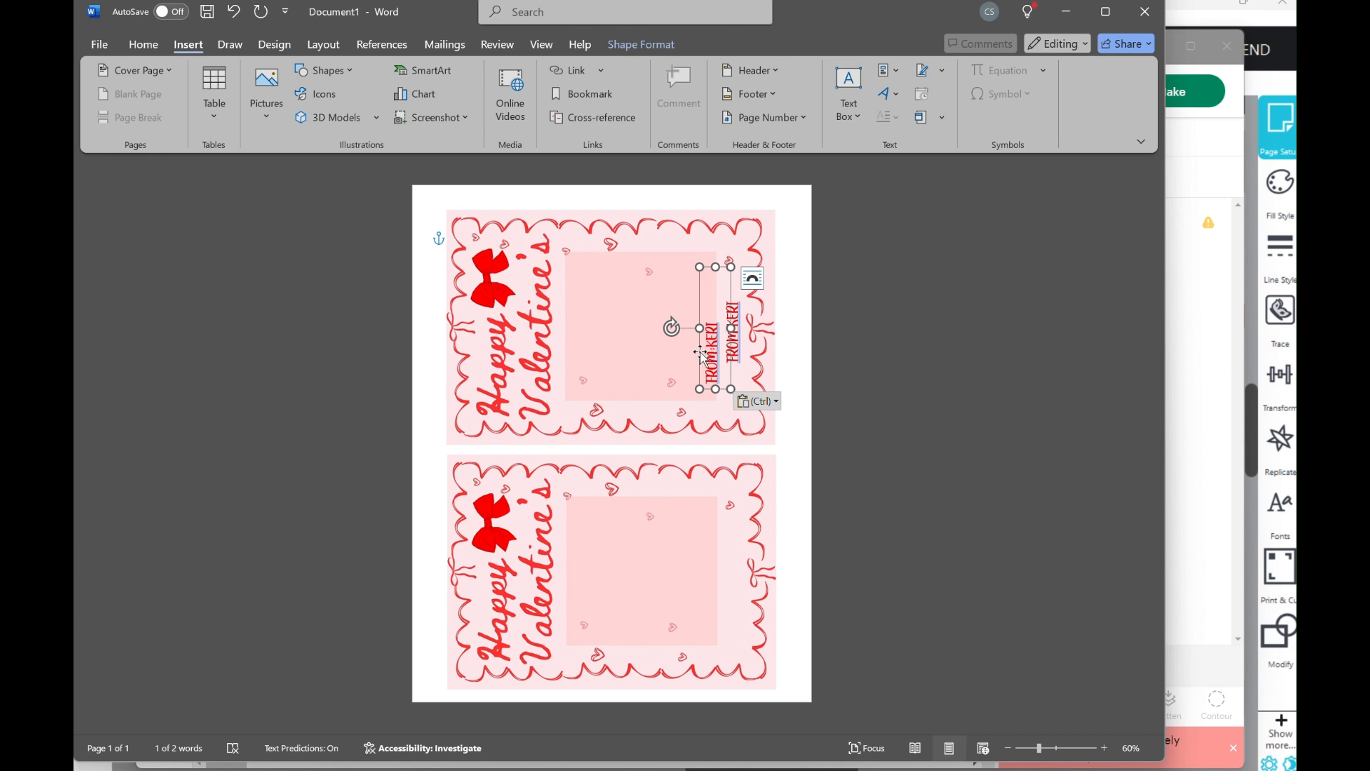
left_click_drag(714, 343, 722, 585)
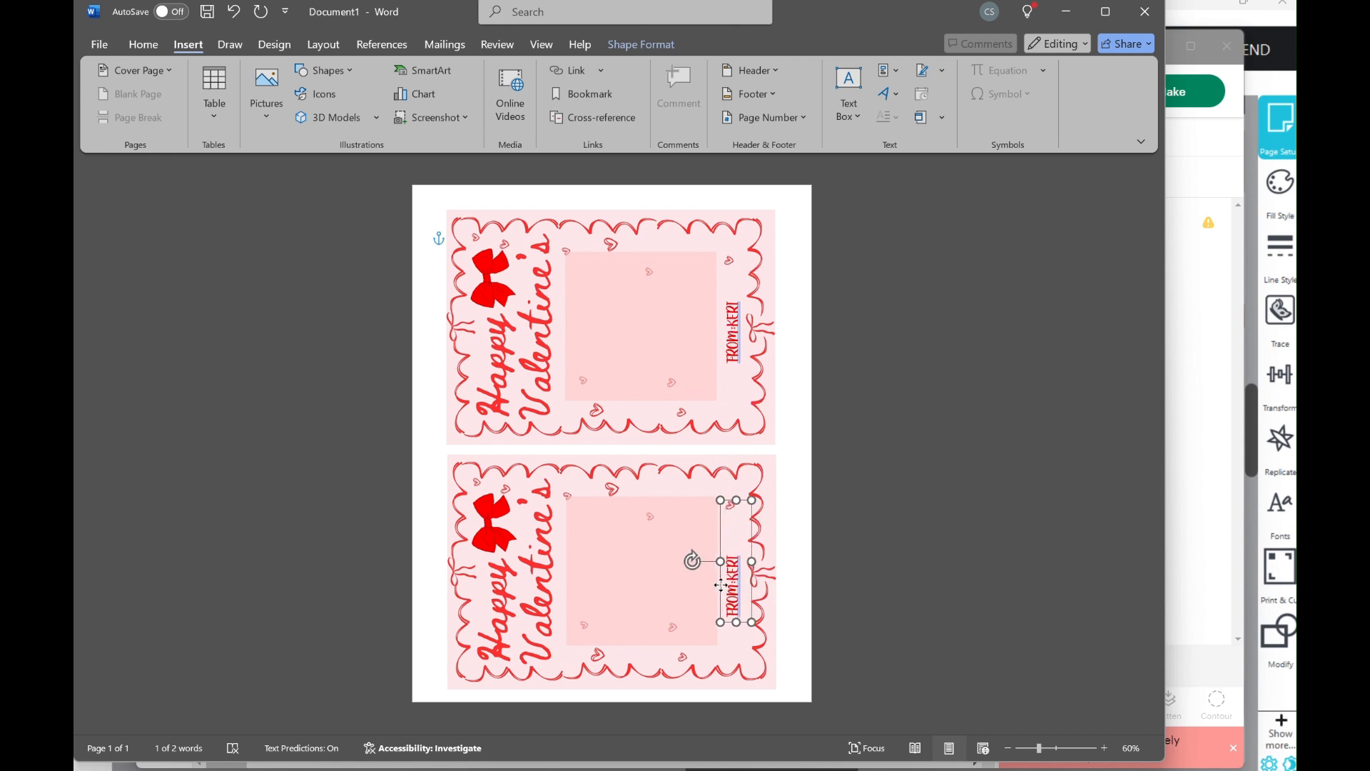
left_click(876, 508)
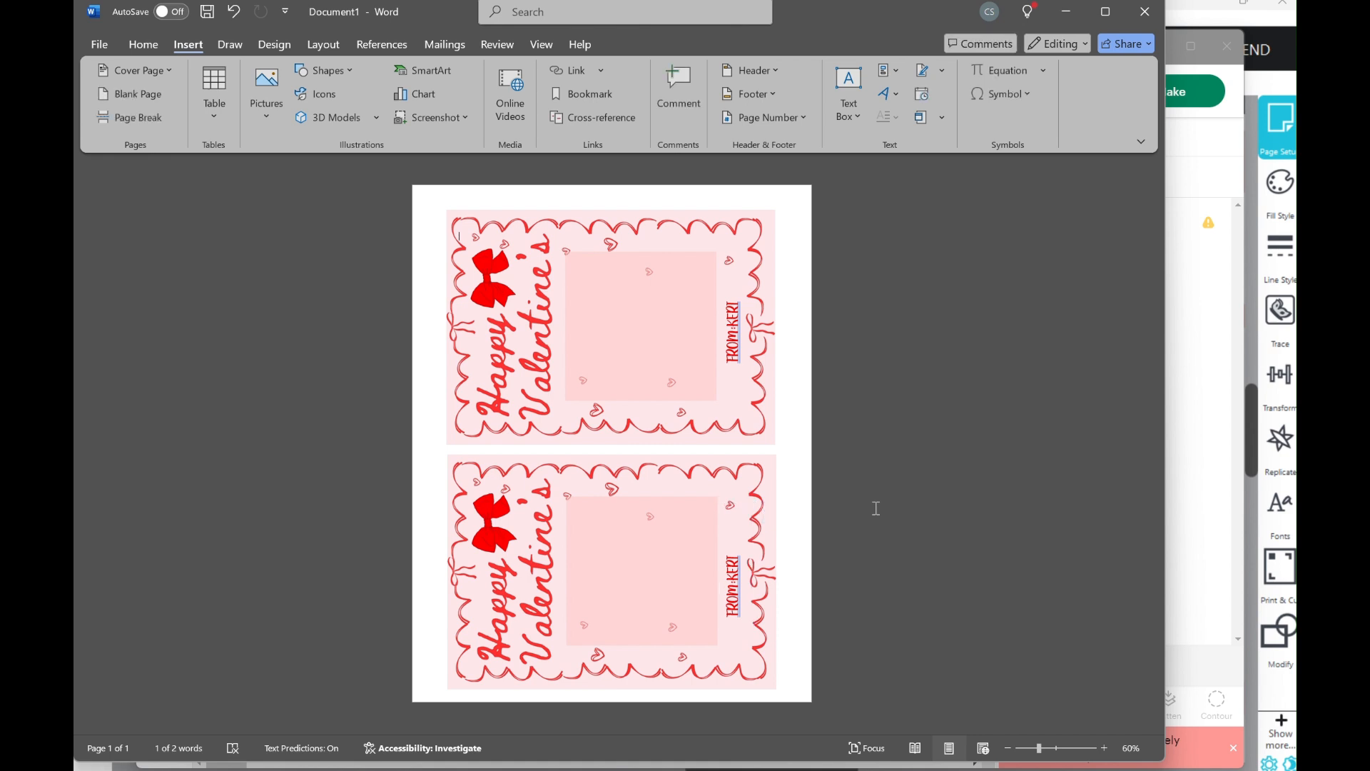
Step: Open the document's print settings and review the ET-8550 printer properties without changing them
left_click(101, 40)
left_click(127, 371)
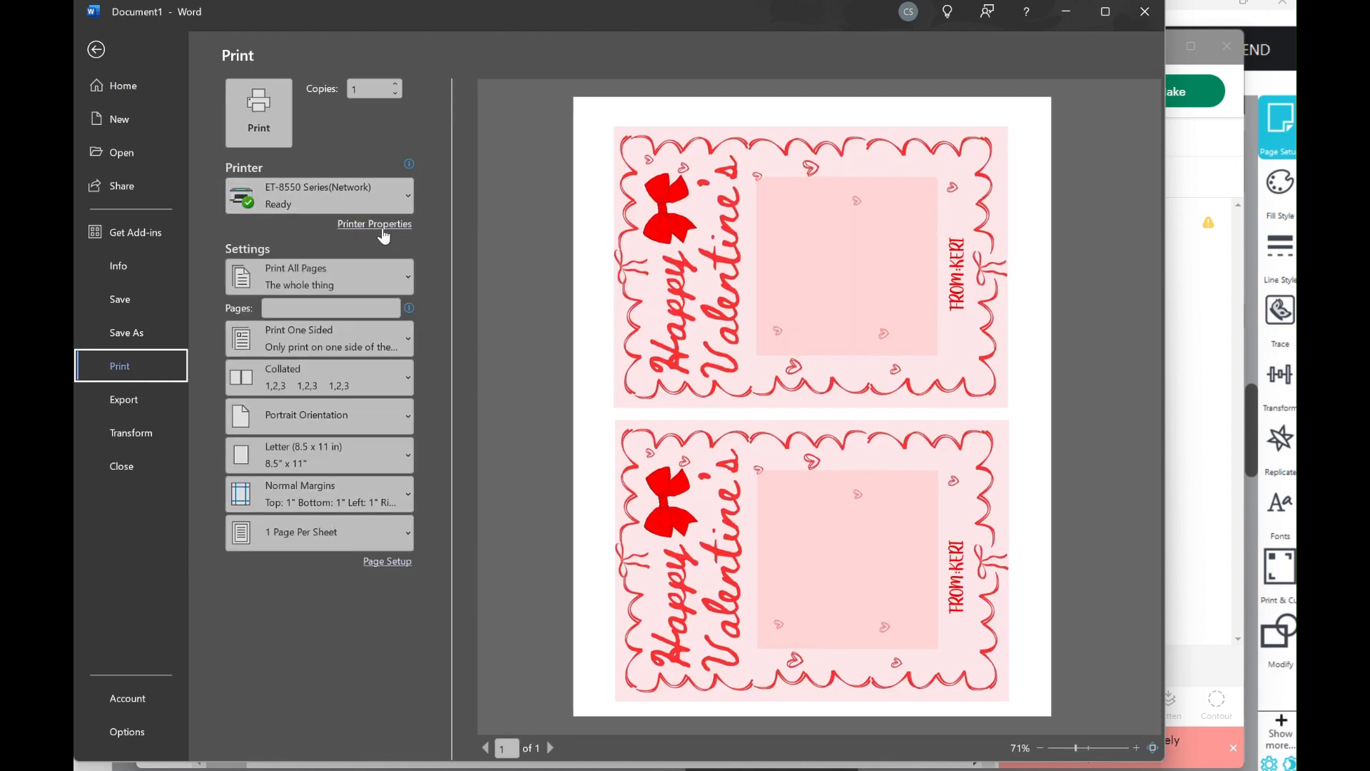
left_click(384, 227)
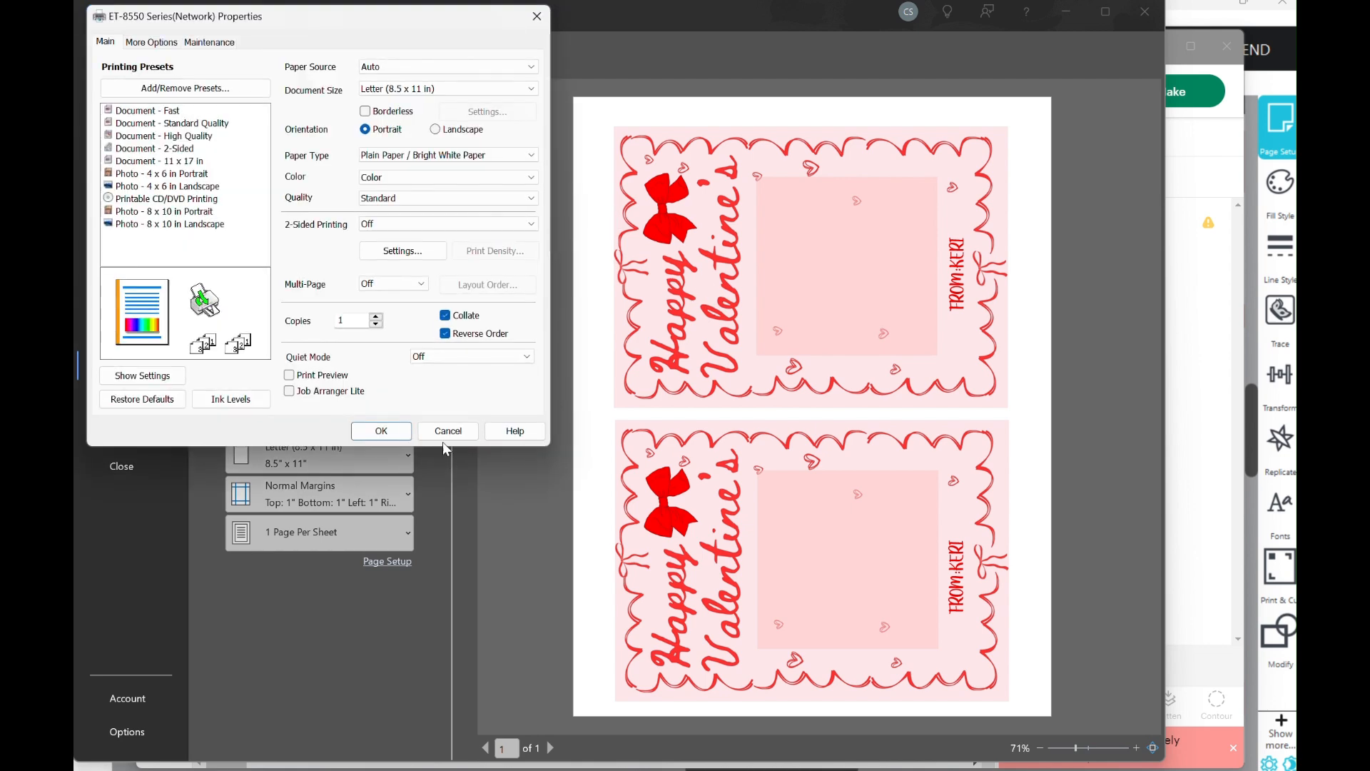
left_click(439, 431)
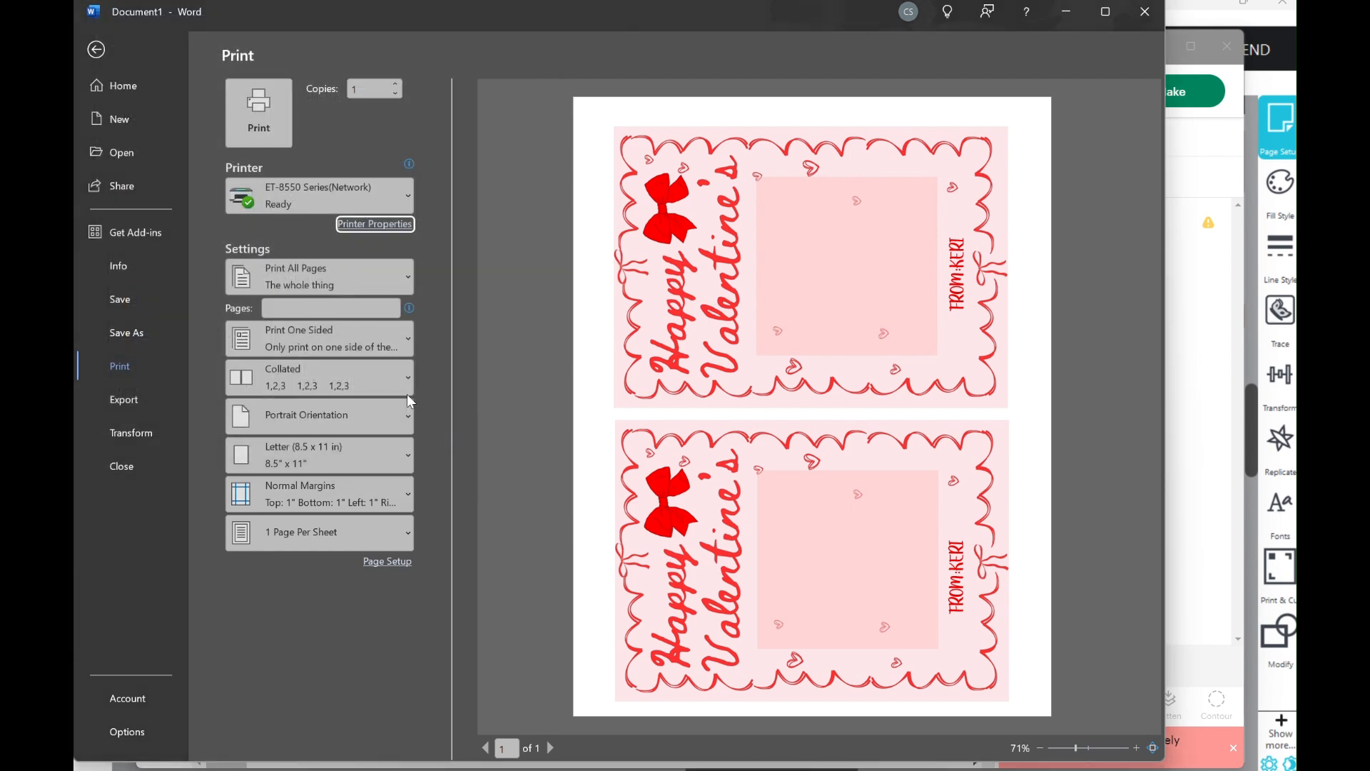
Step: Set the print paper size to 11 x 17 in and return to the document
left_click(312, 464)
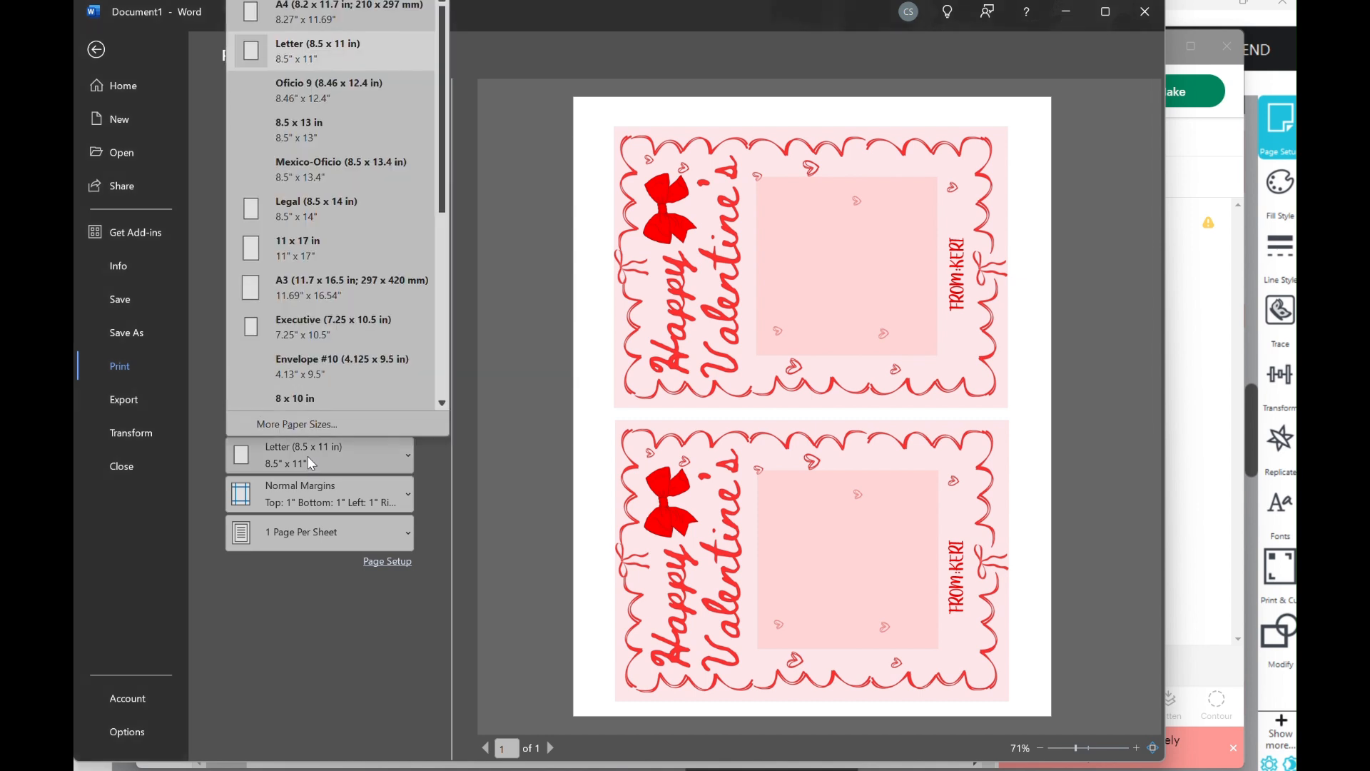
left_click(345, 253)
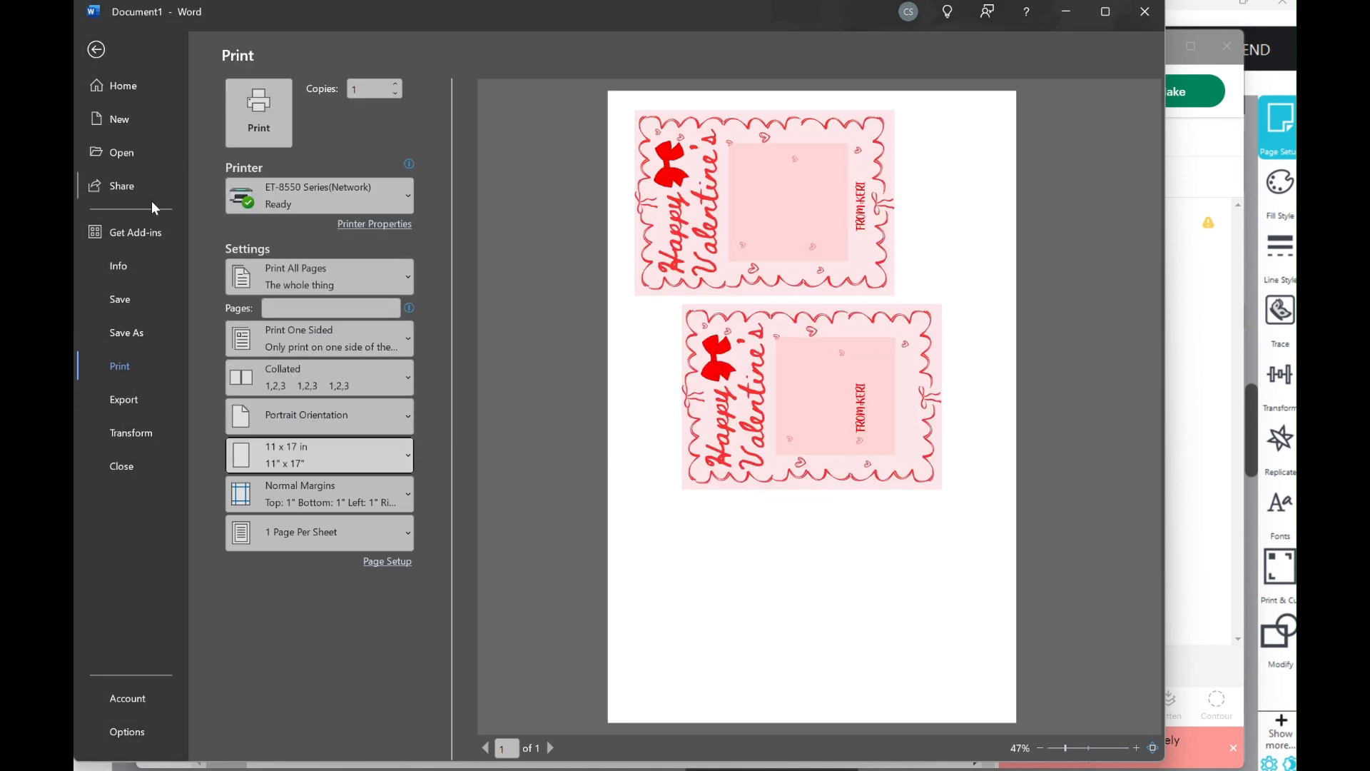
left_click(135, 92)
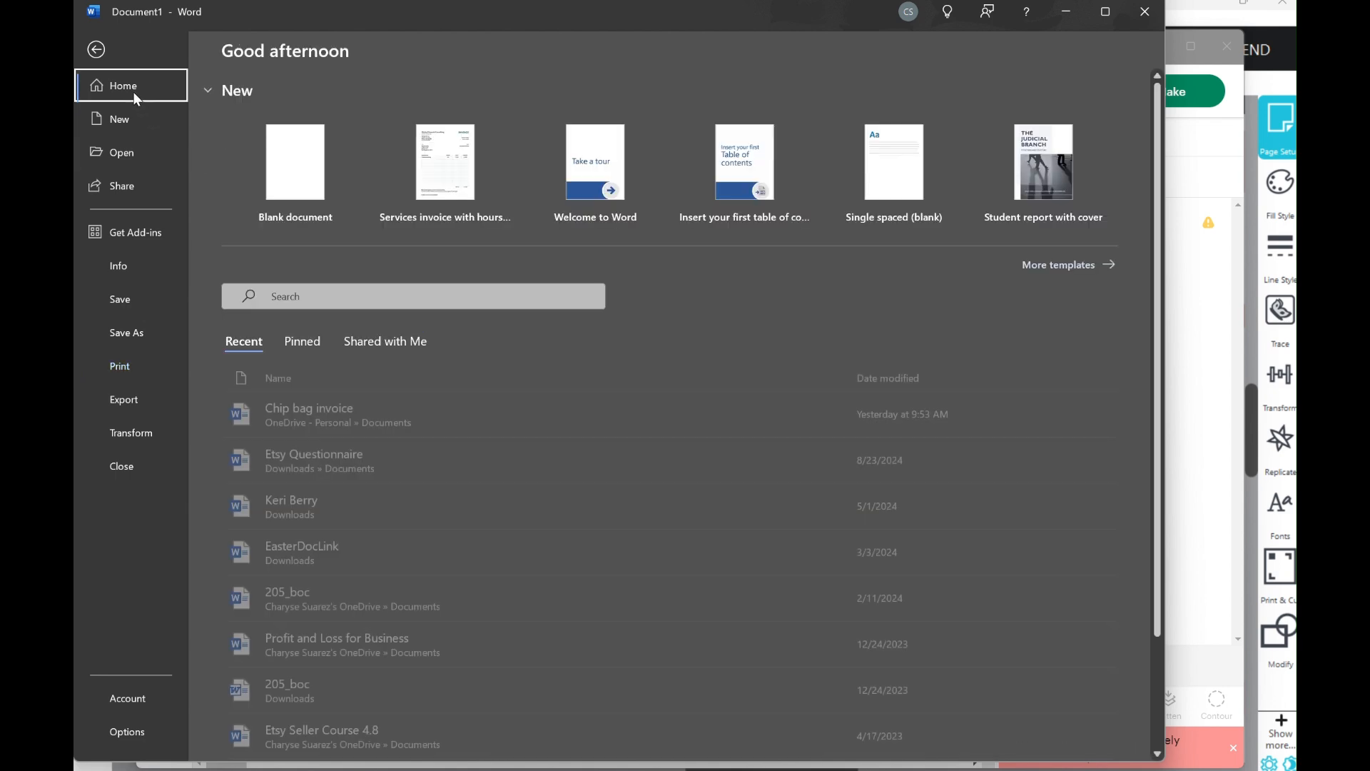
left_click(99, 52)
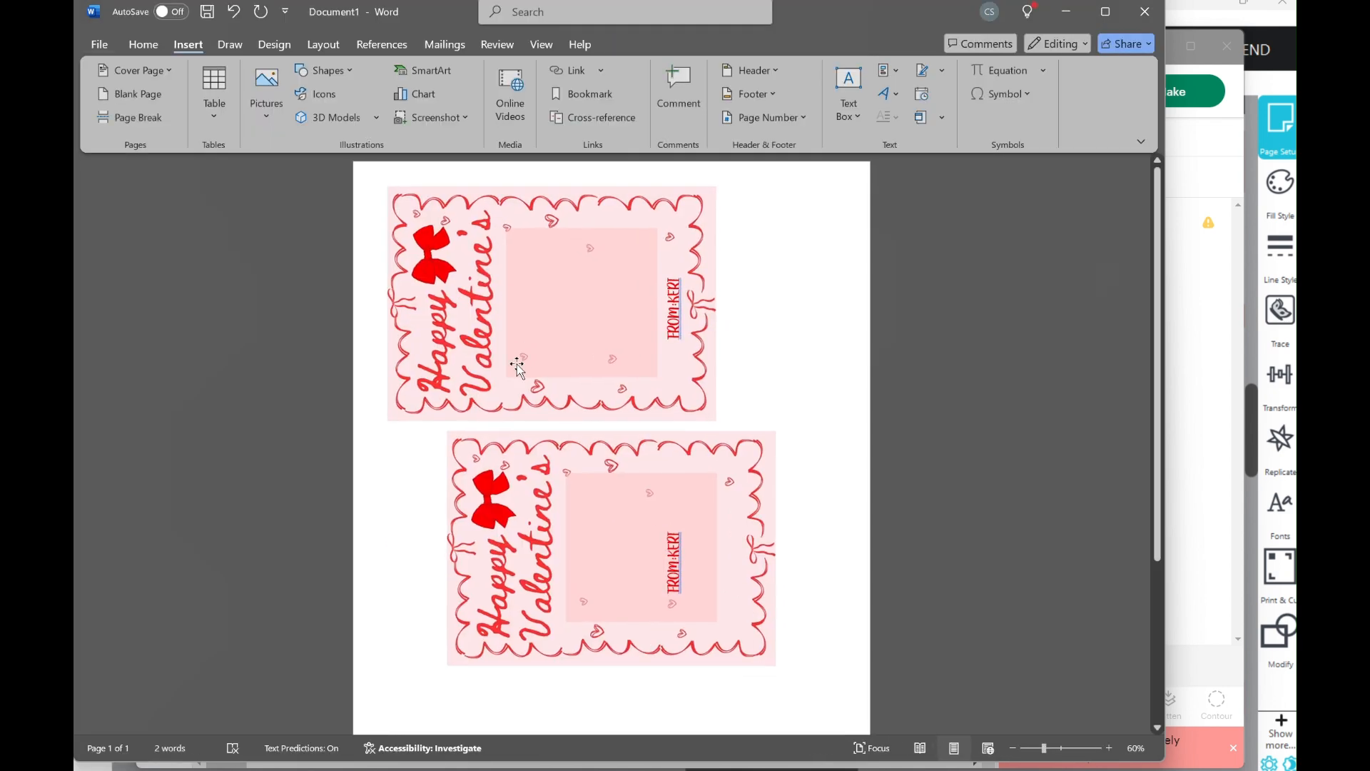
Step: Check the document's paper size in the page setup and accept 11 x 17 in for the whole document
scroll(521, 361, "down", 4)
scroll(519, 365, "up", 5)
scroll(519, 367, "down", 1)
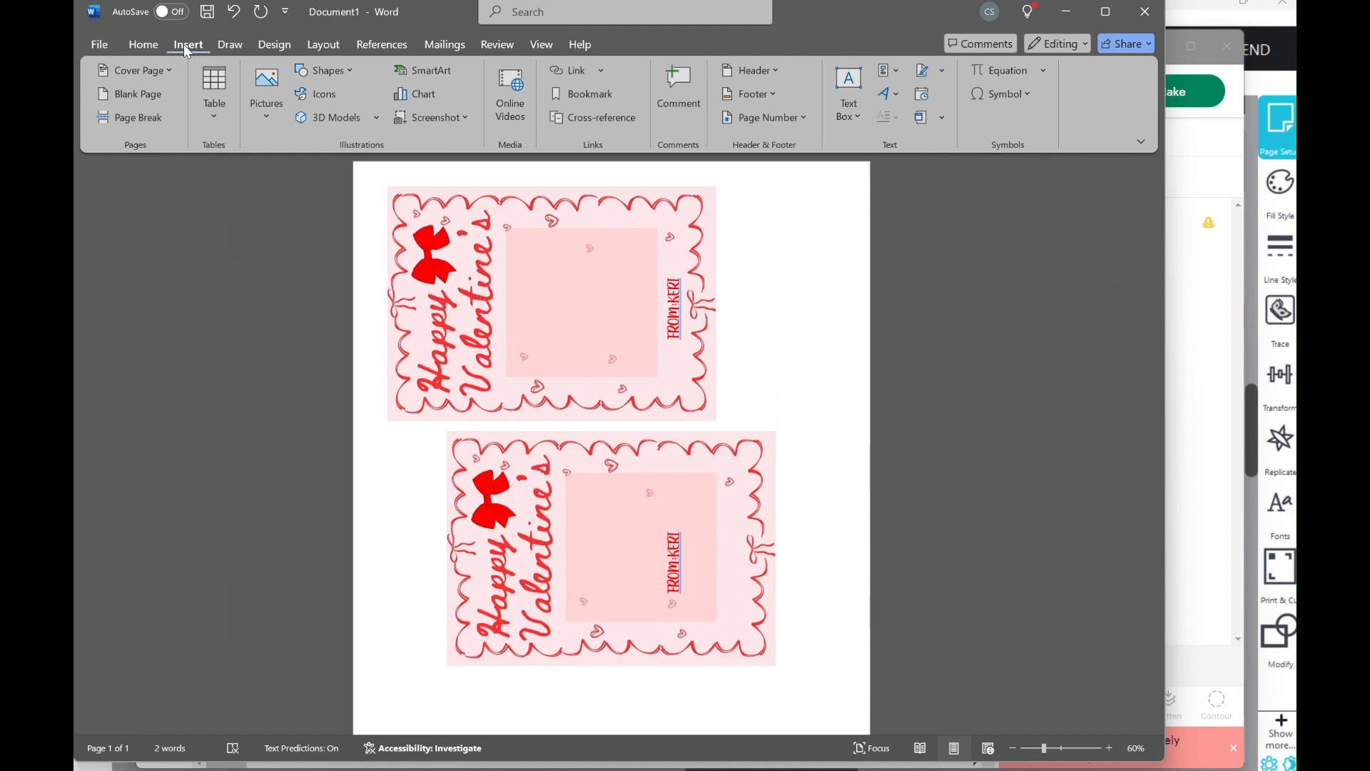
left_click(146, 46)
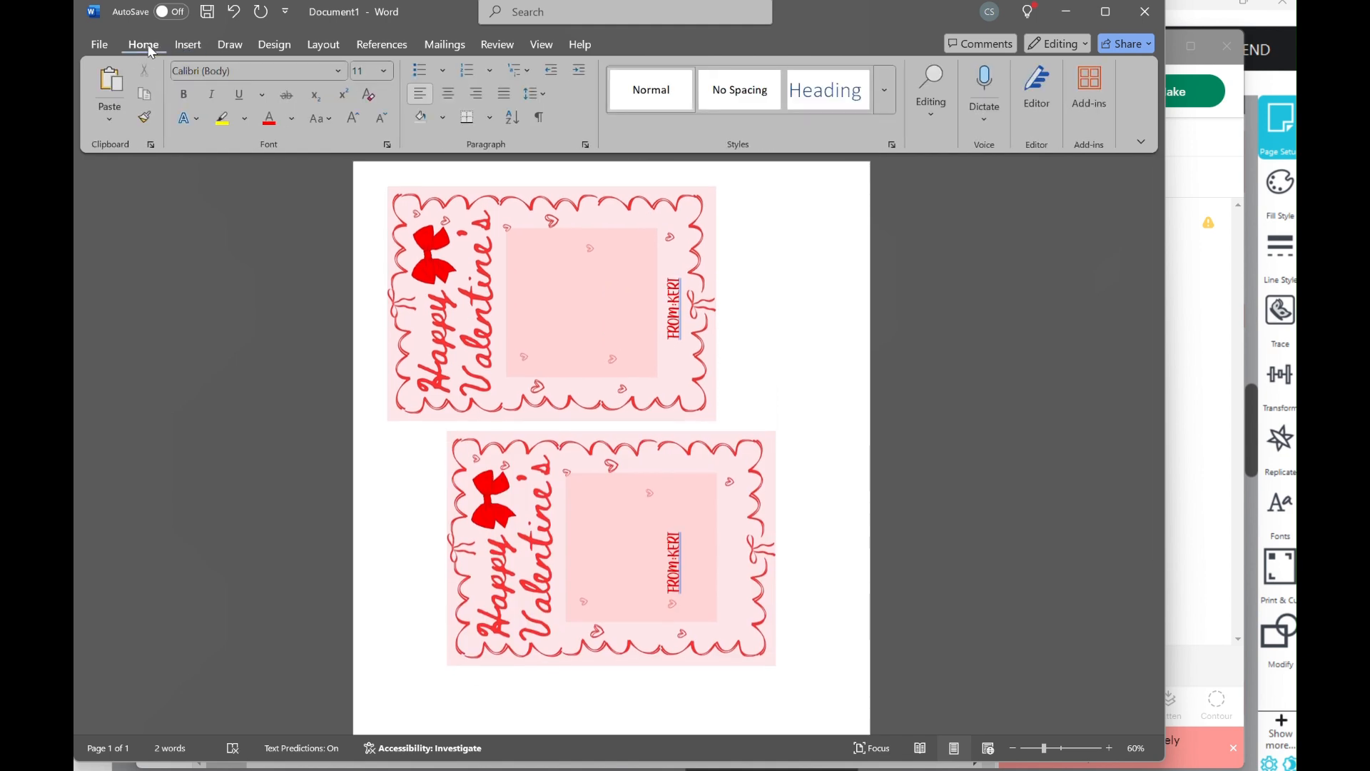
left_click(265, 45)
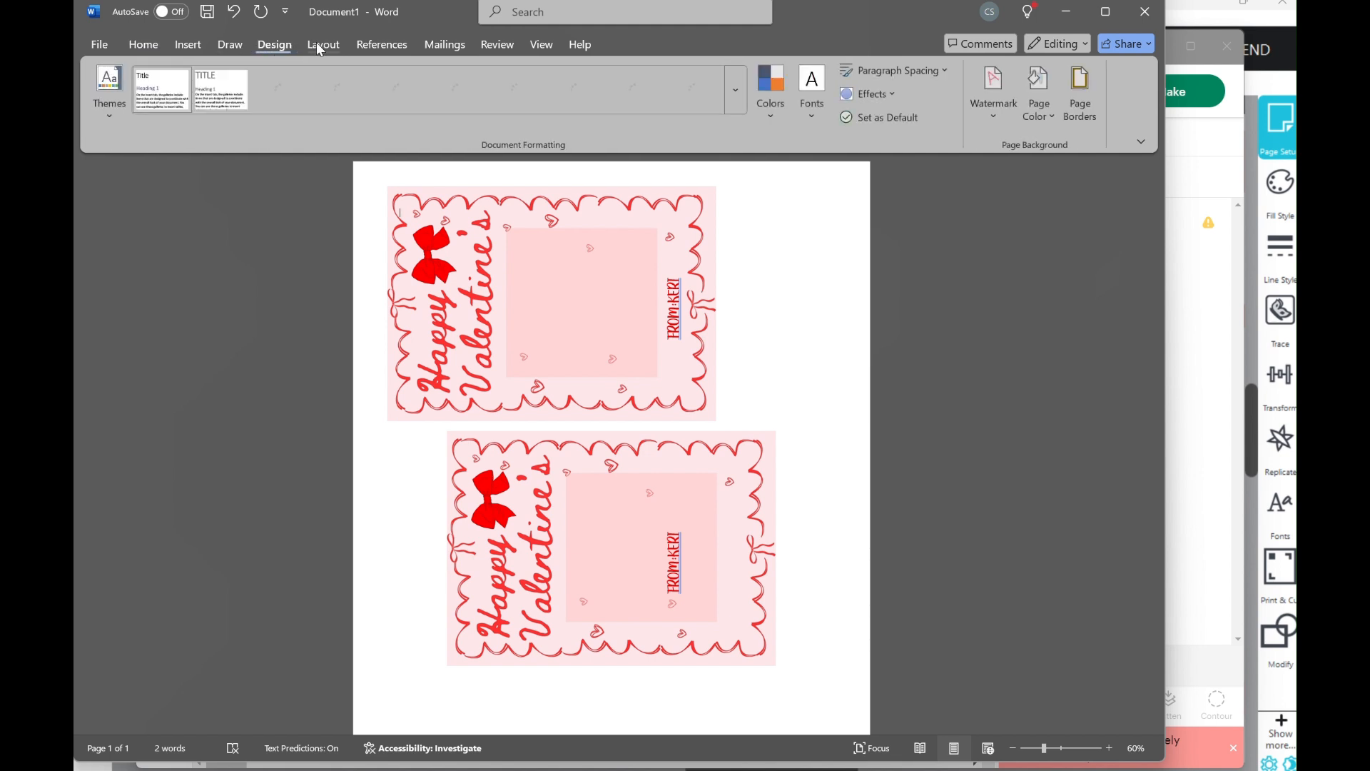
left_click(330, 46)
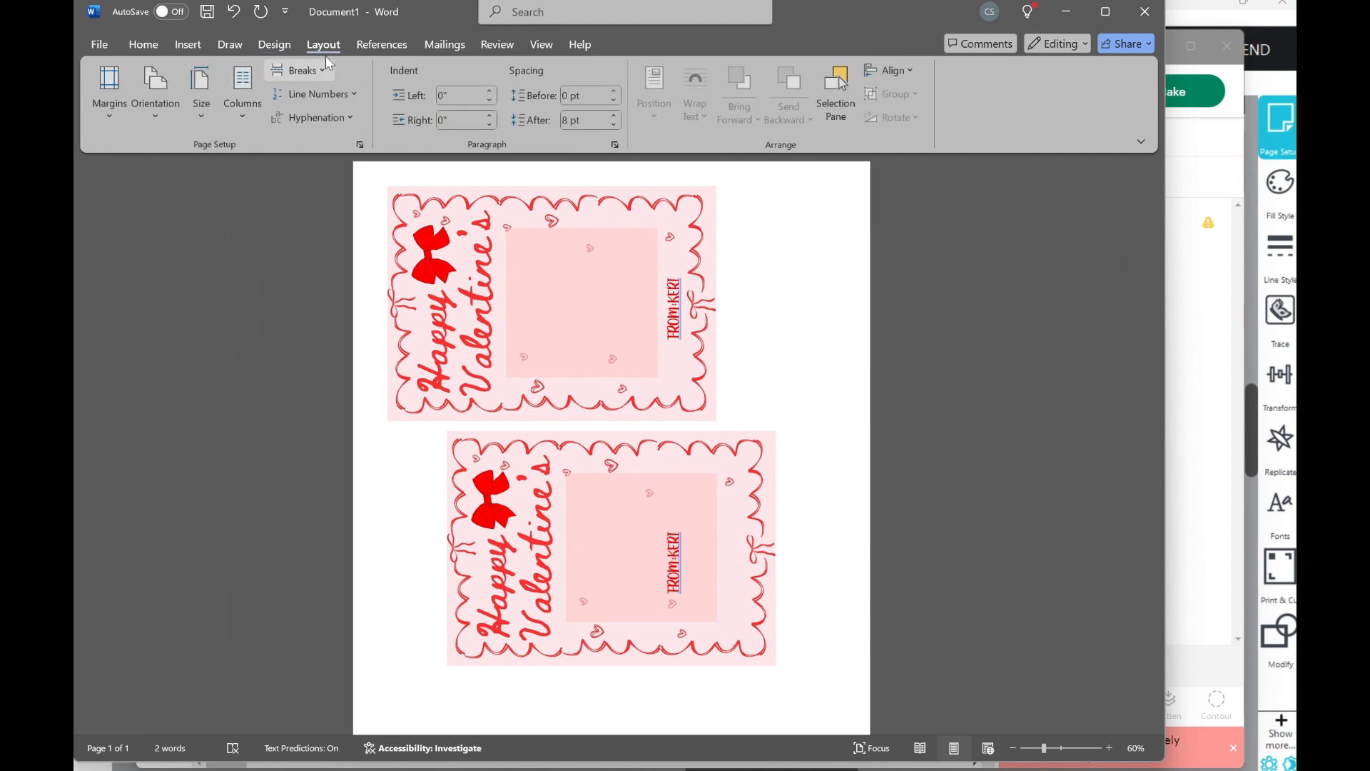
left_click(361, 145)
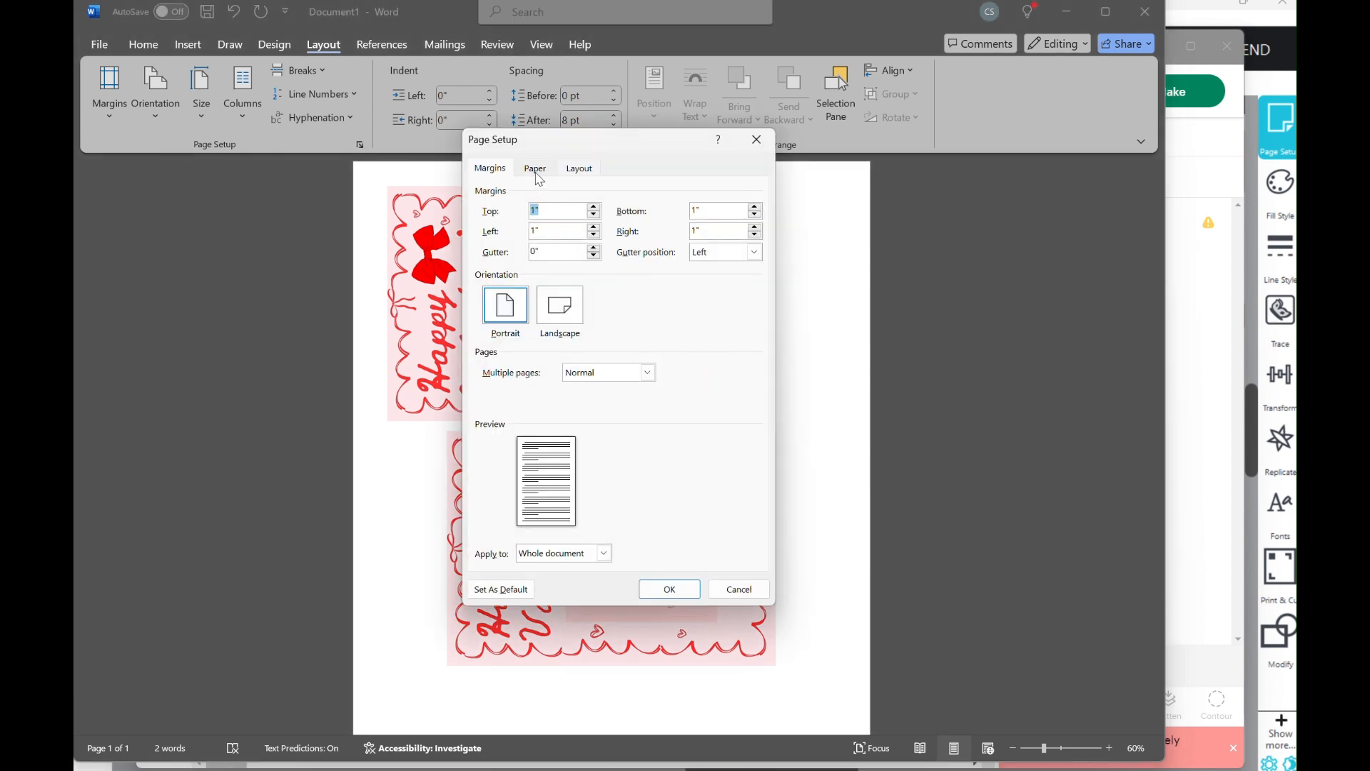
left_click(536, 170)
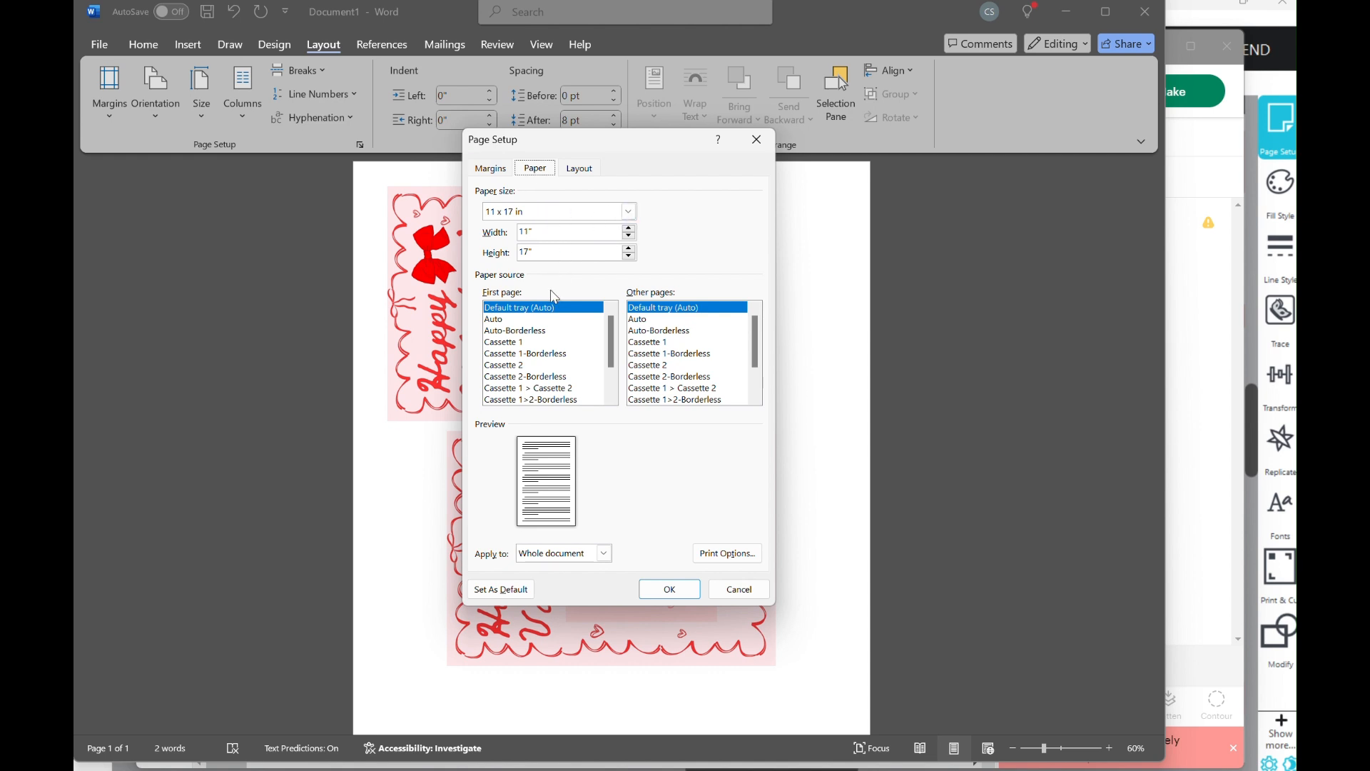
left_click(630, 213)
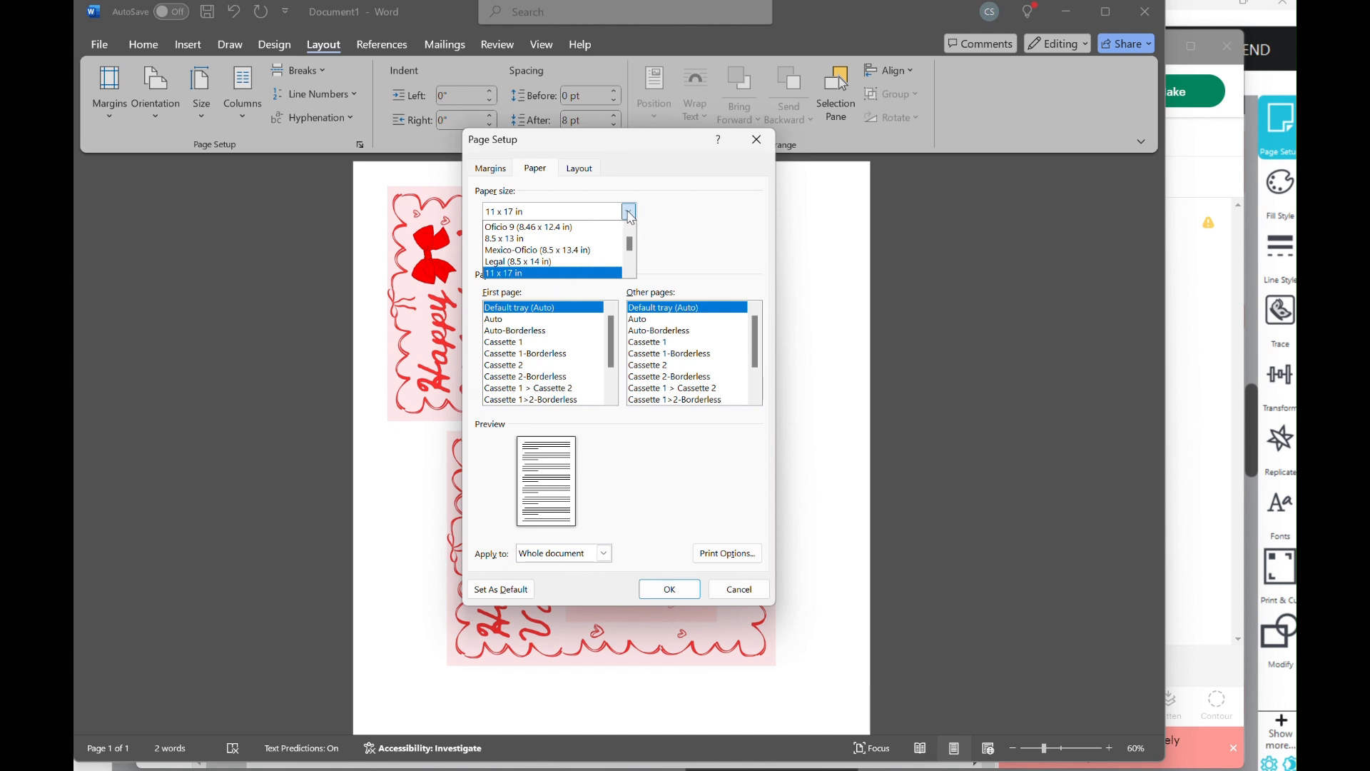
left_click(630, 214)
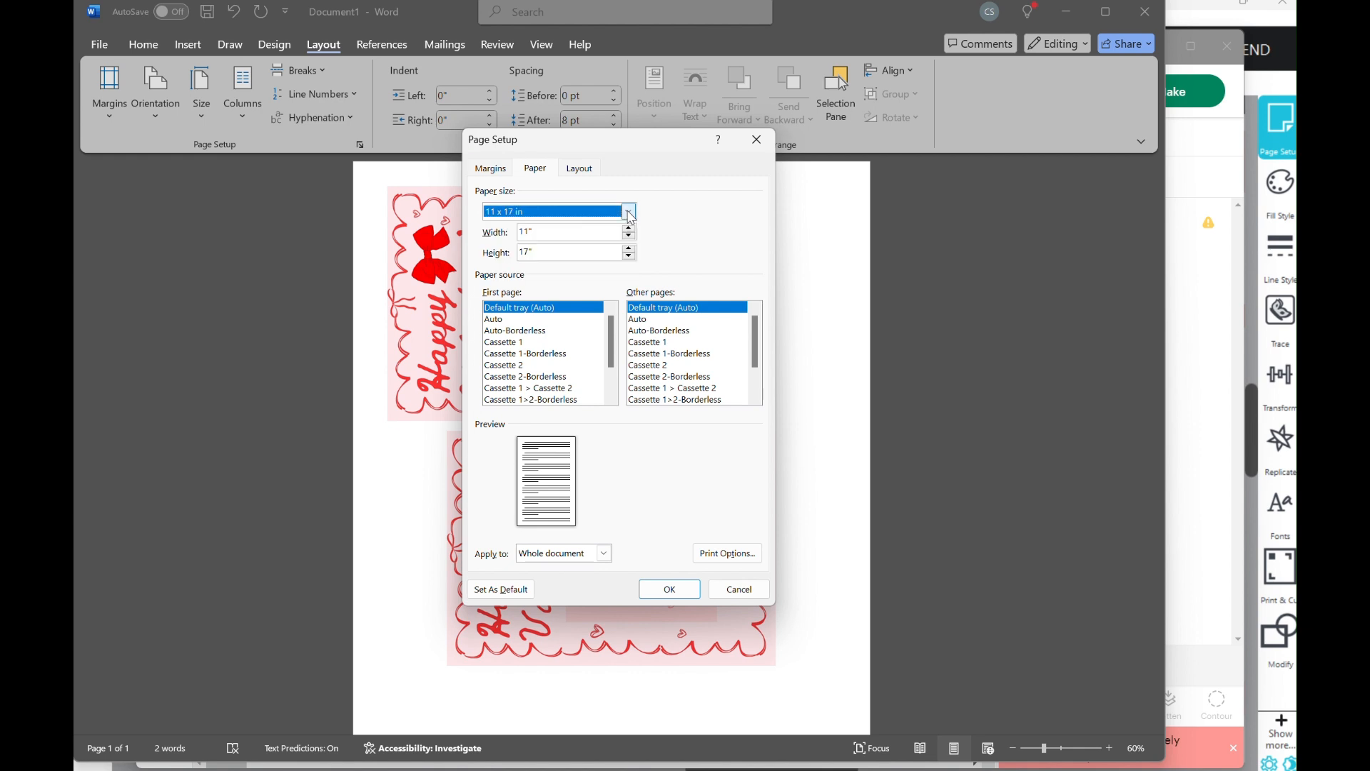
left_click(674, 593)
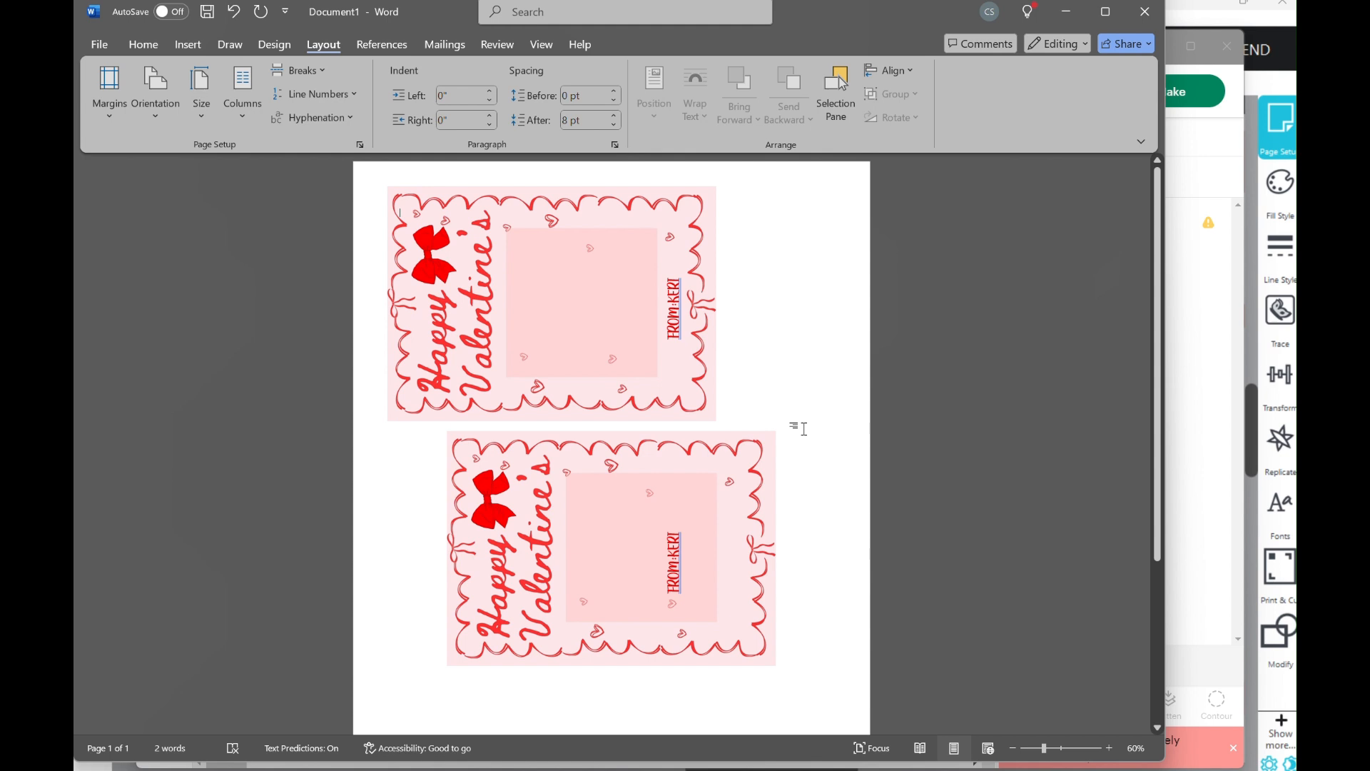
Step: Delete the lower Valentine card image and its duplicate sender text box
scroll(804, 428, "down", 2, "ctrl")
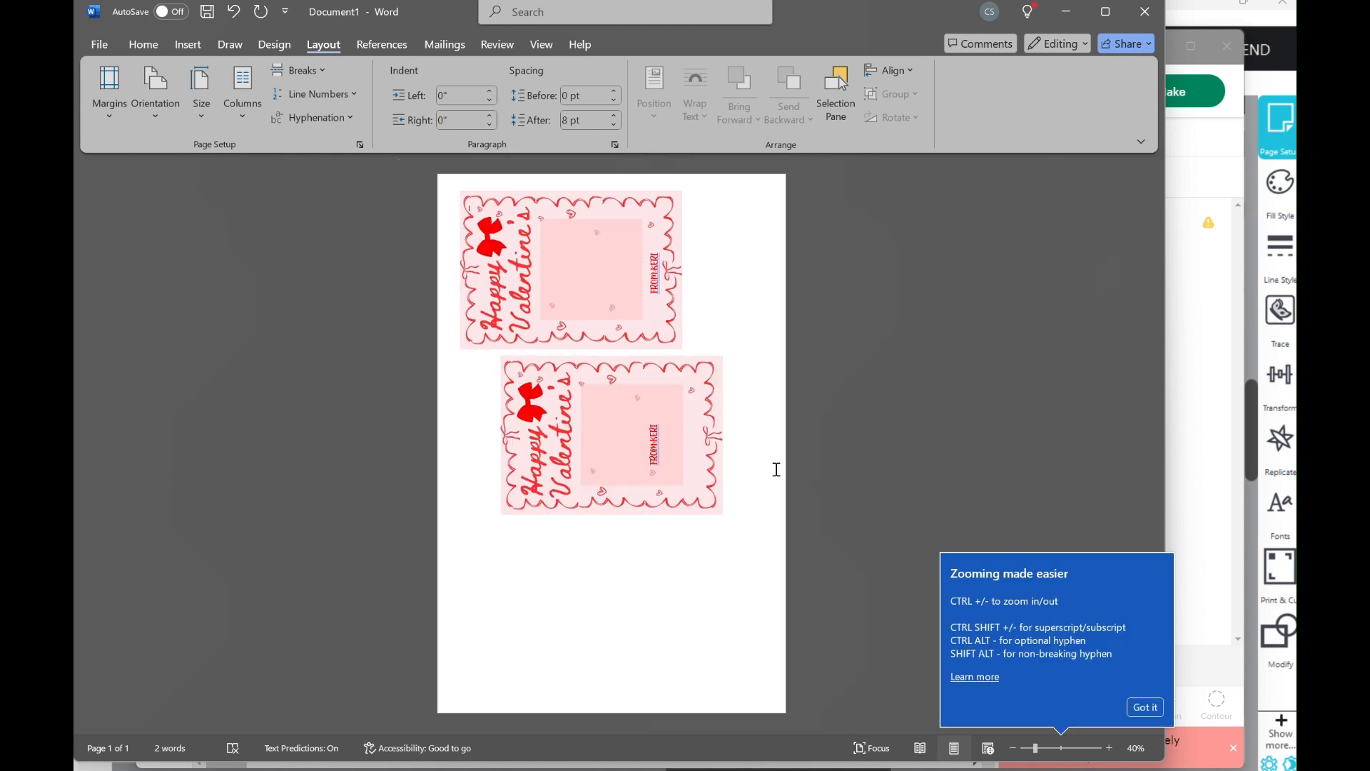
left_click(534, 428)
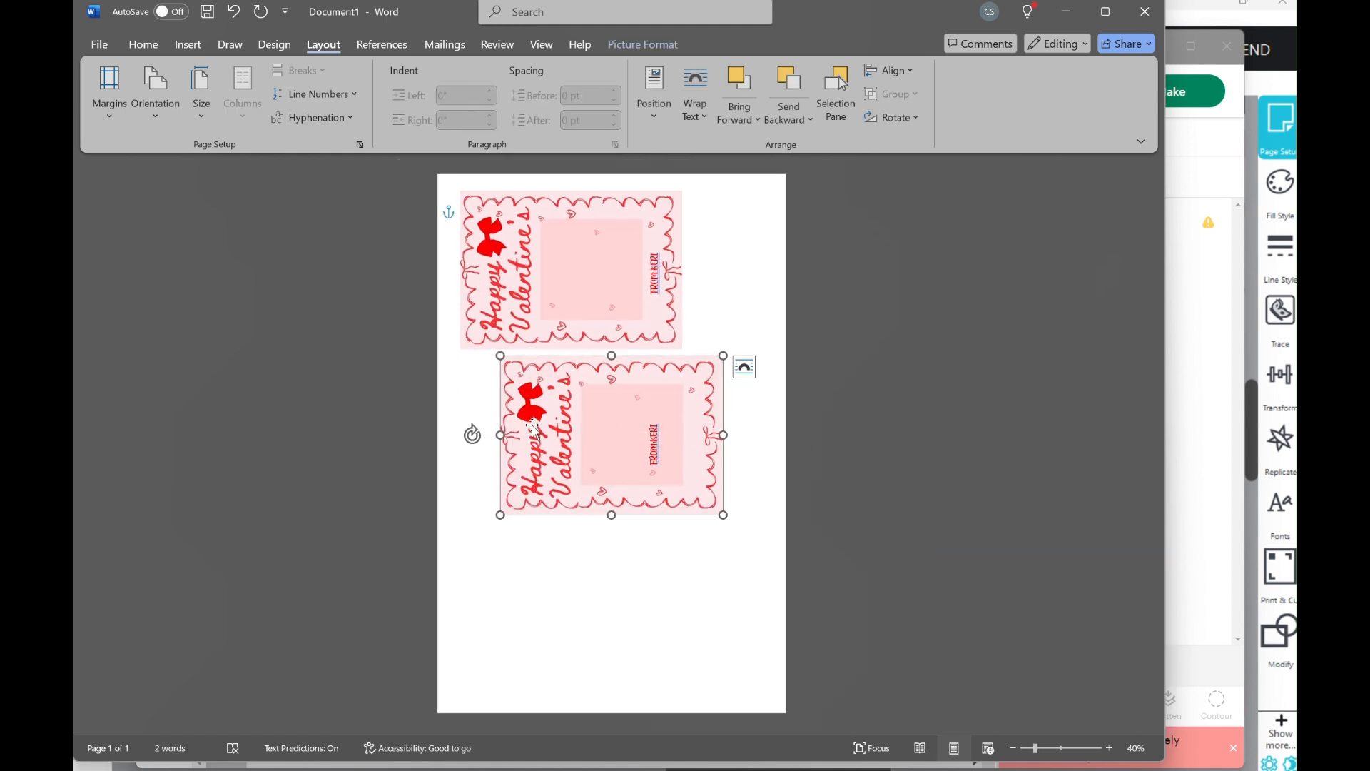
key("Delete")
left_click(656, 451)
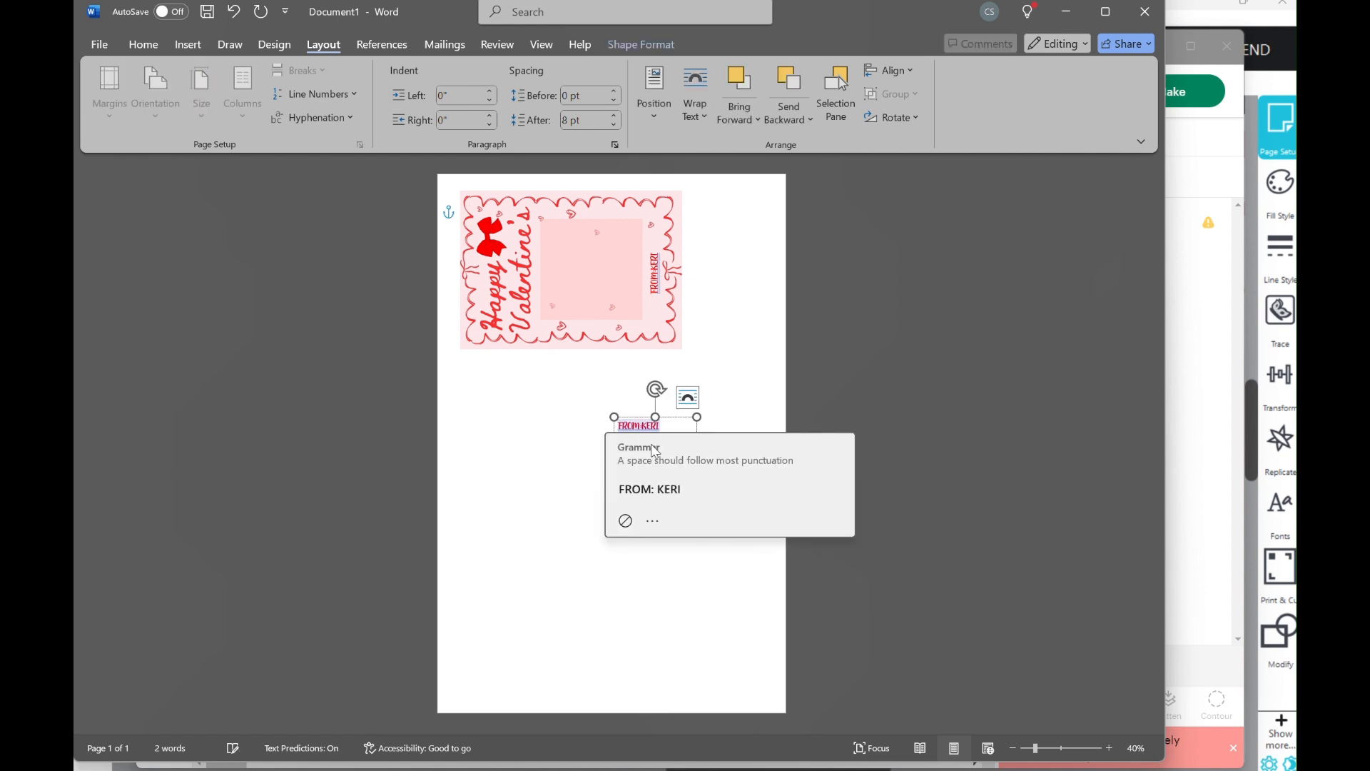
left_click(681, 421)
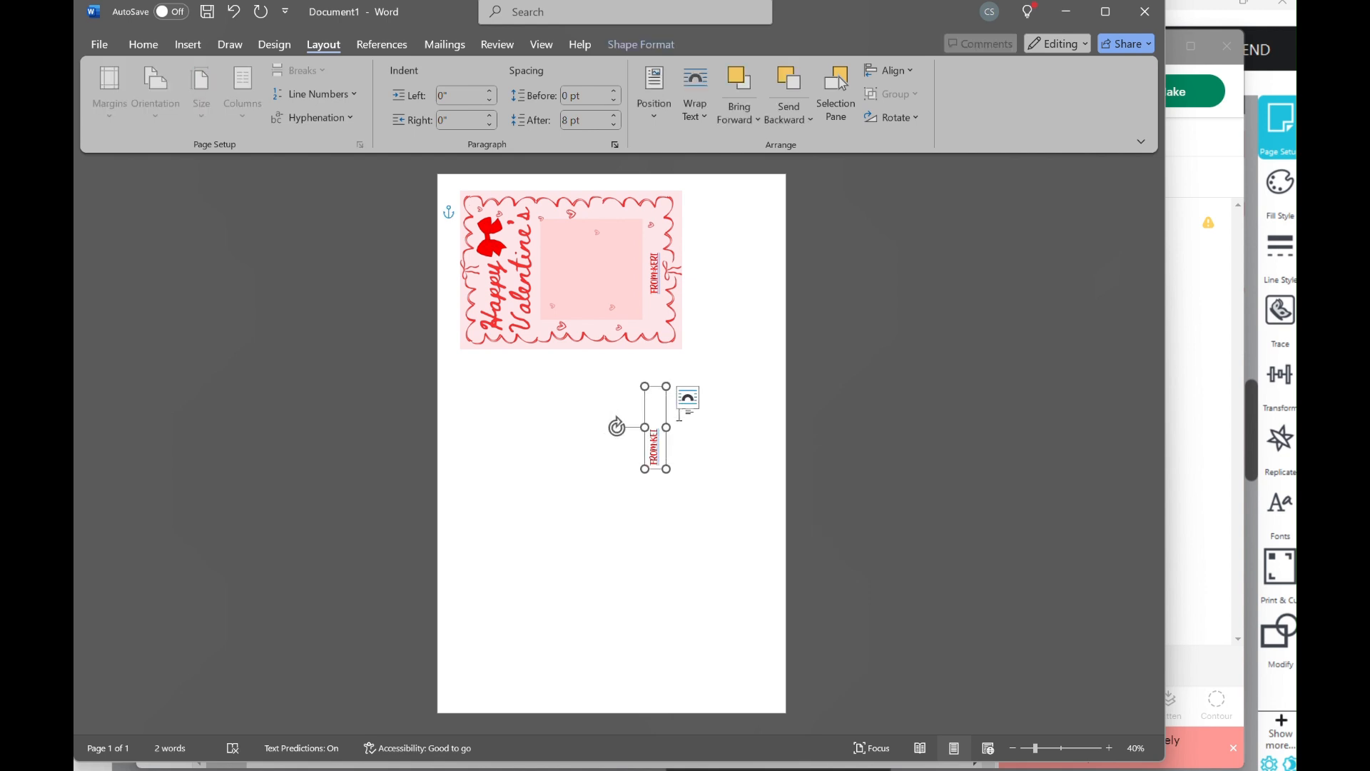
key("Delete")
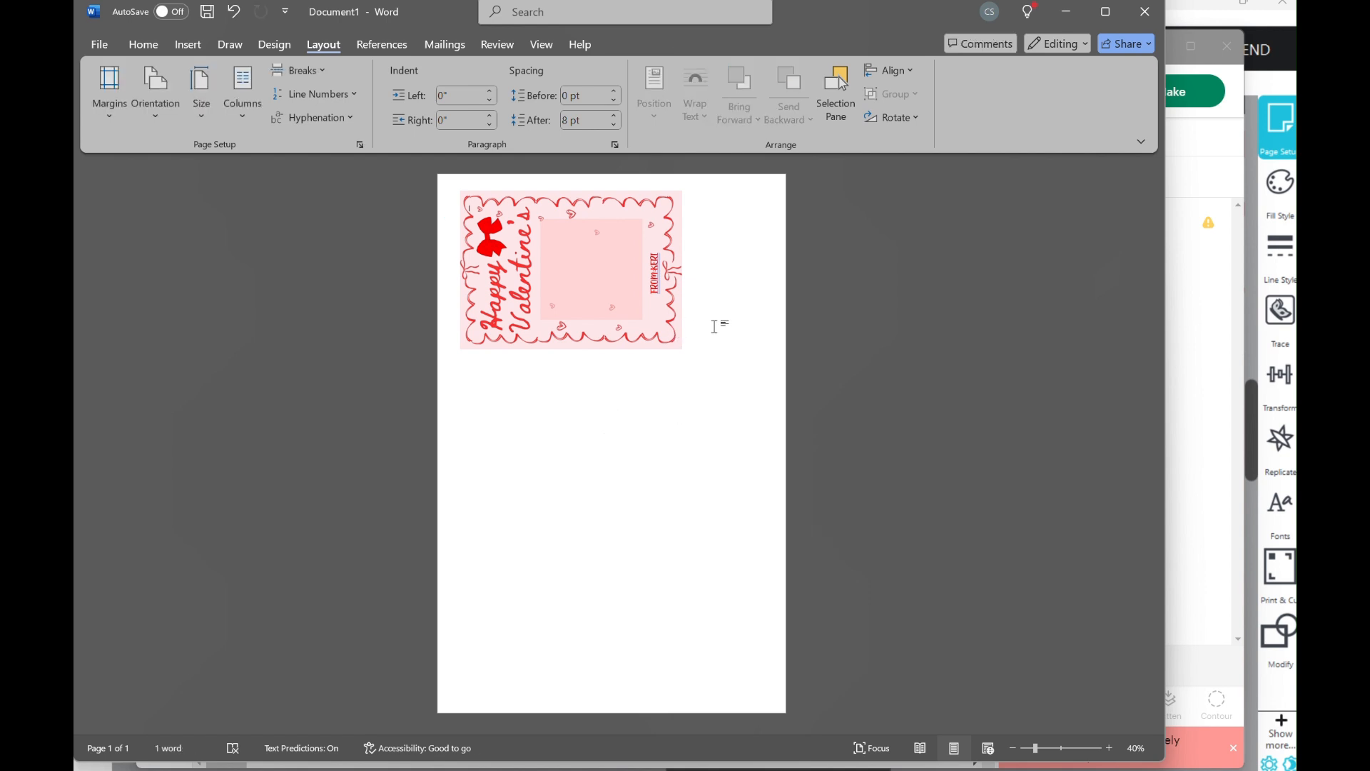
Step: Rotate the remaining card image to portrait and enlarge it from the page's upper edge to fill the full page width
left_click(590, 276)
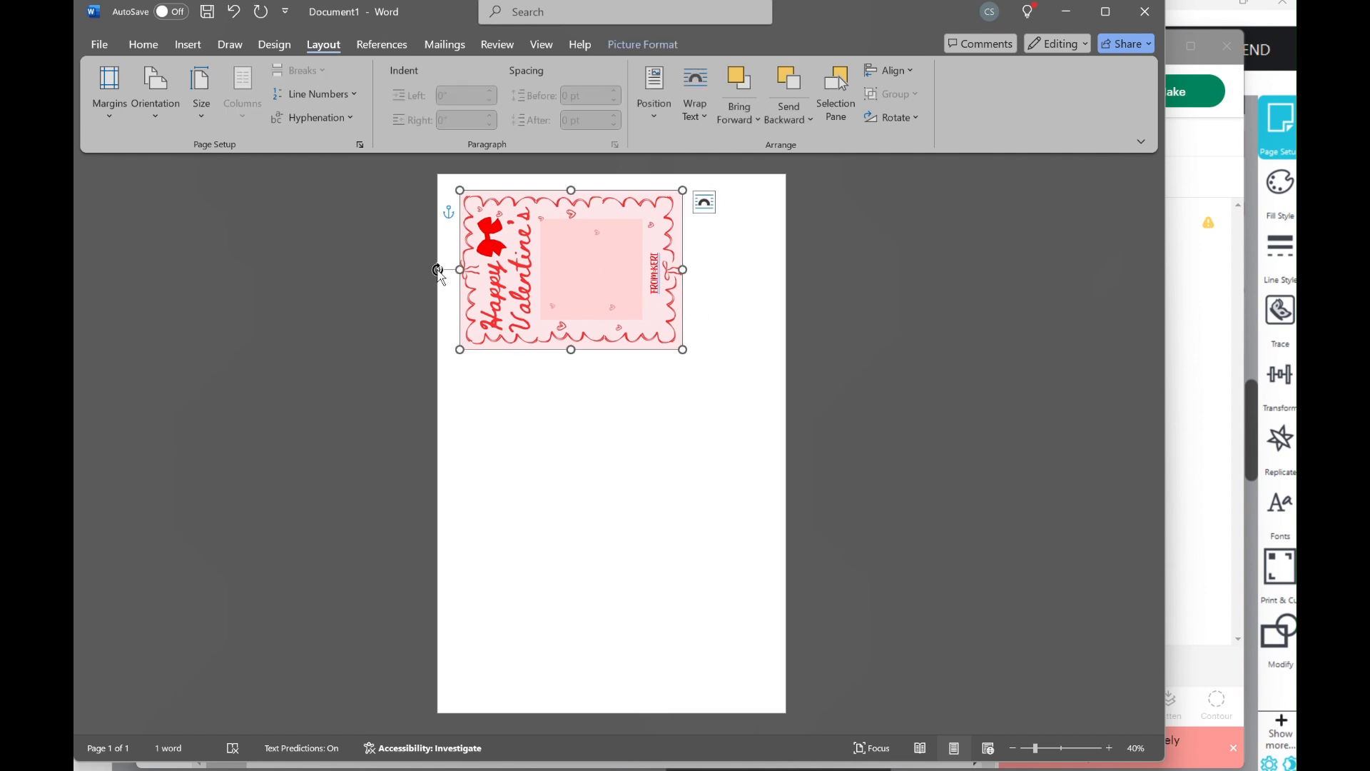
left_click_drag(439, 271, 573, 180)
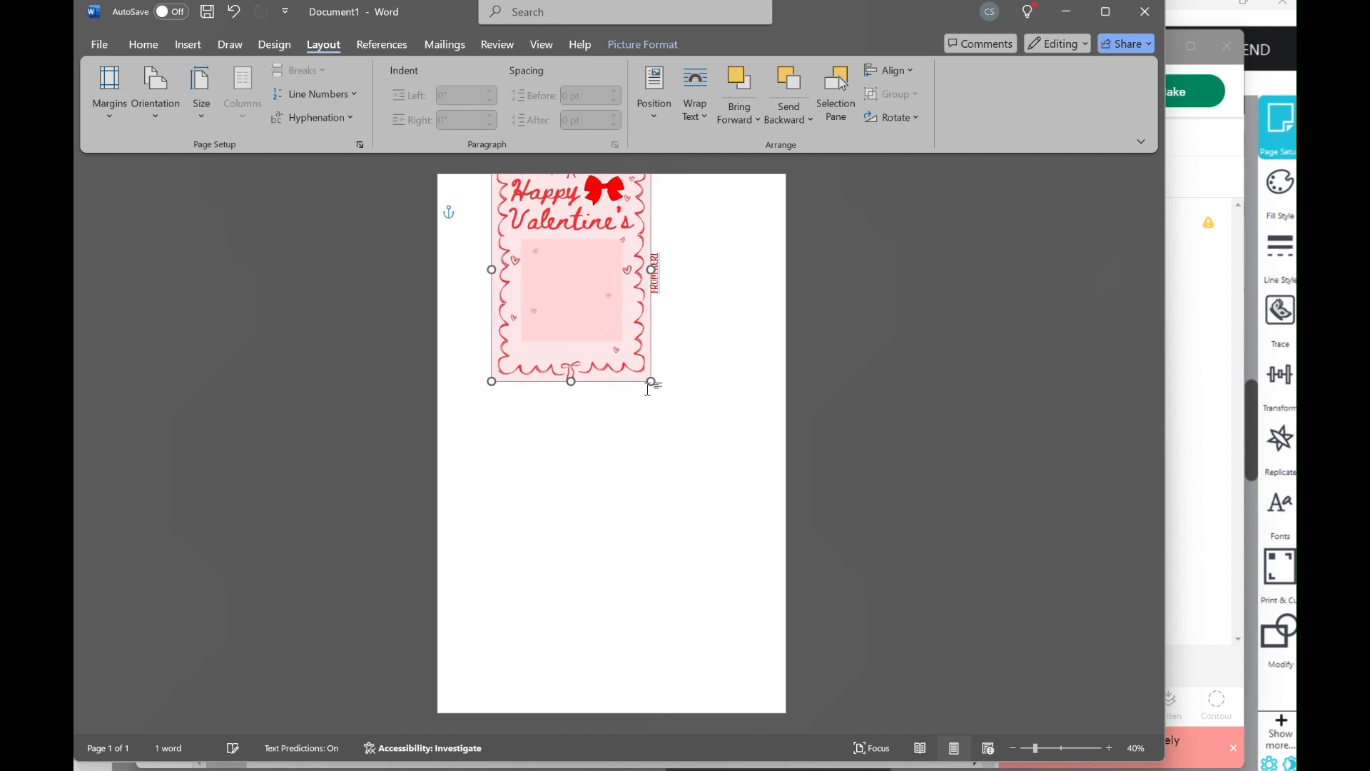
left_click_drag(651, 380, 805, 608)
left_click_drag(707, 492, 639, 501)
left_click_drag(756, 622, 795, 648)
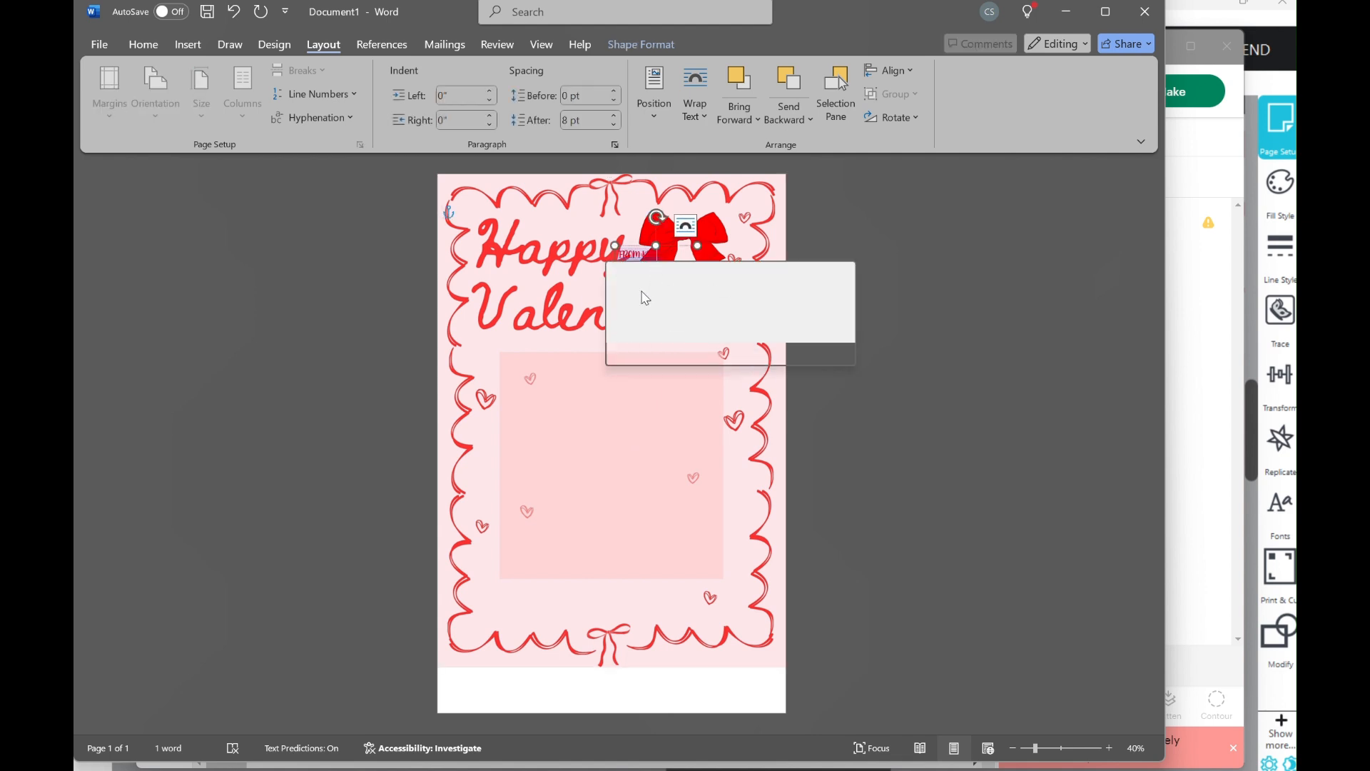
Step: Move the sender text box to the lower edge of the card's pink square and rotate it so the text reads horizontally
left_click_drag(658, 277, 615, 576)
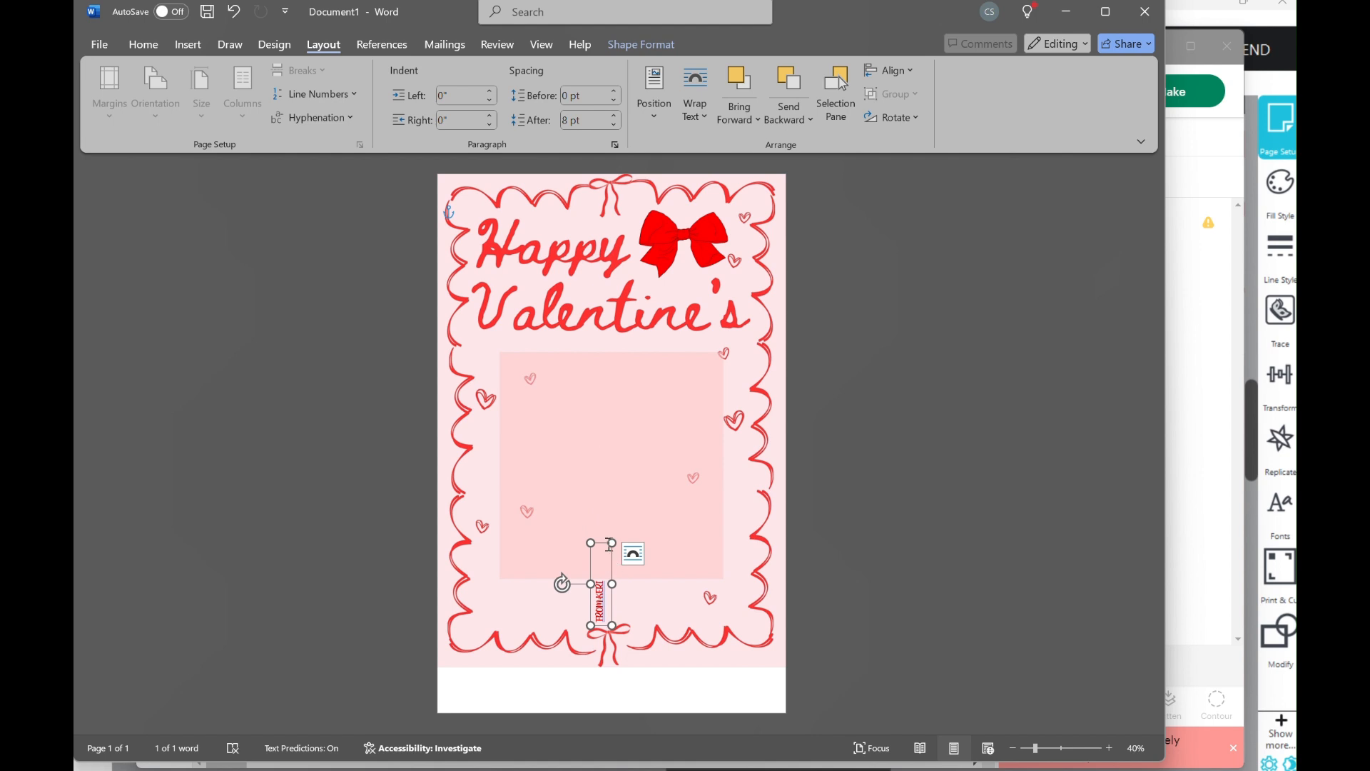
left_click_drag(563, 584, 697, 591)
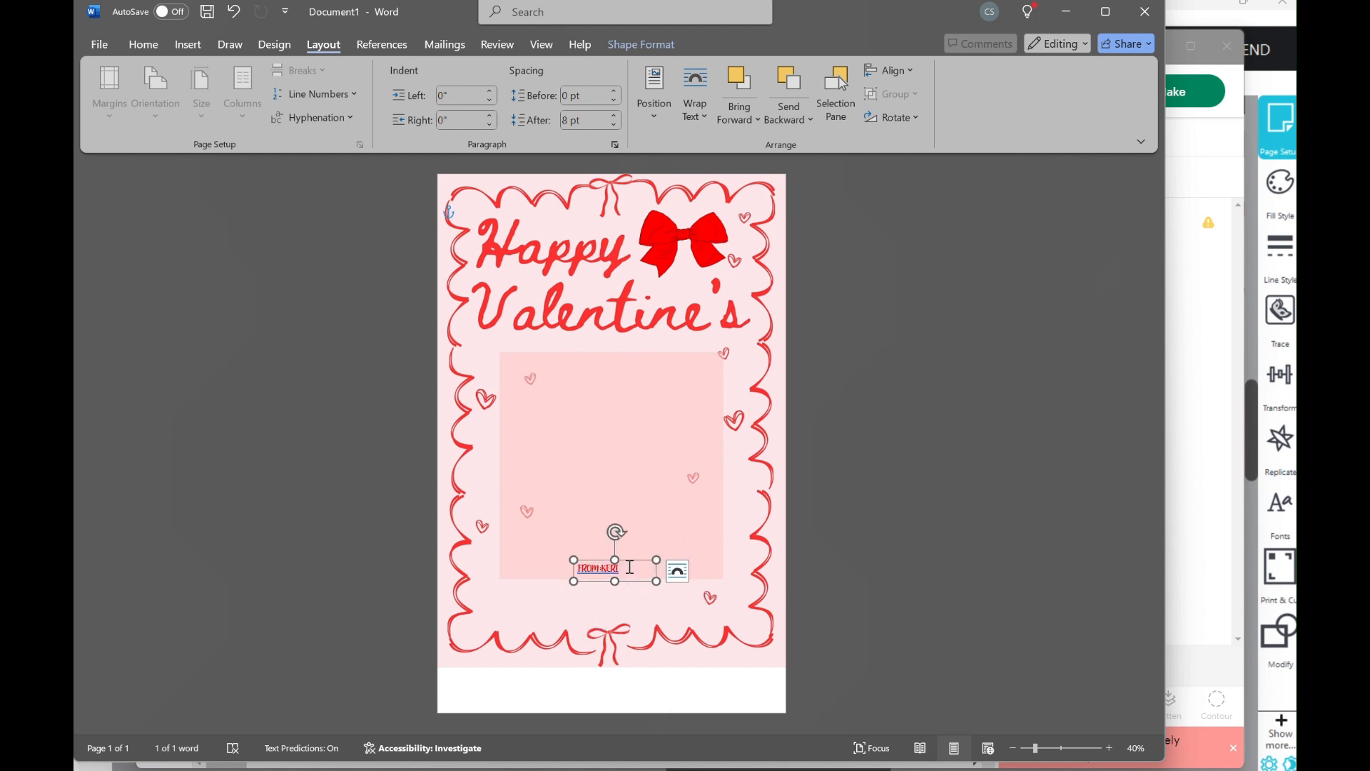
Step: Set the sender text's font size to 65, then widen its box to fit one line and place it just below the pink square
double_click(631, 568)
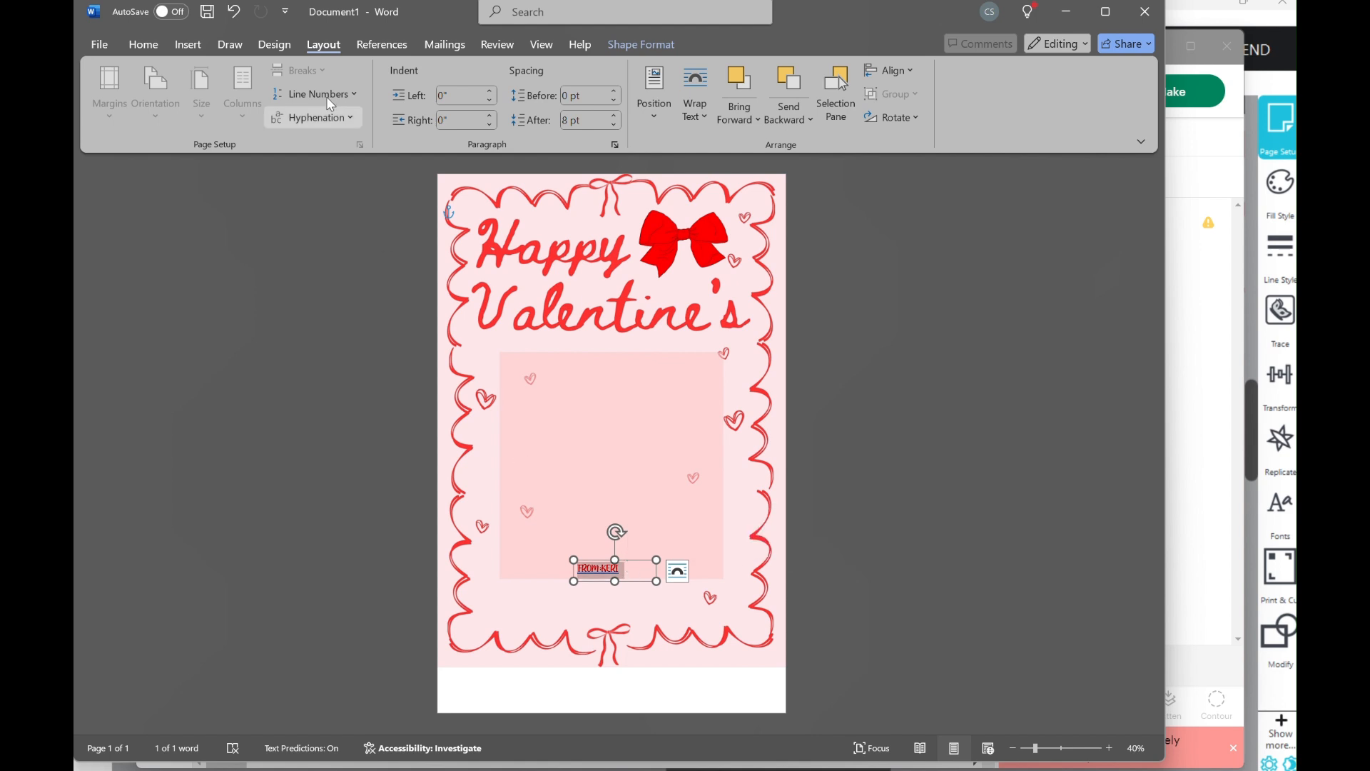
left_click(143, 44)
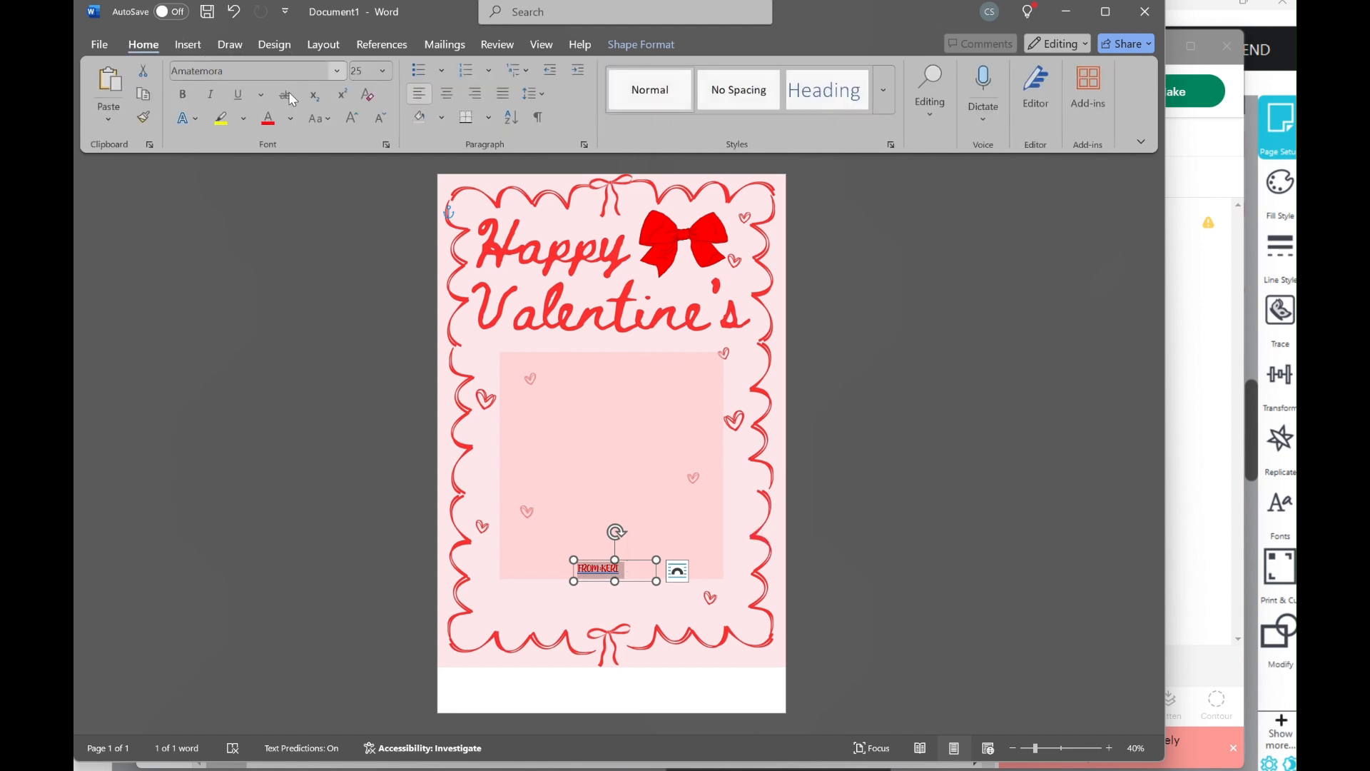
left_click(361, 70)
type("6")
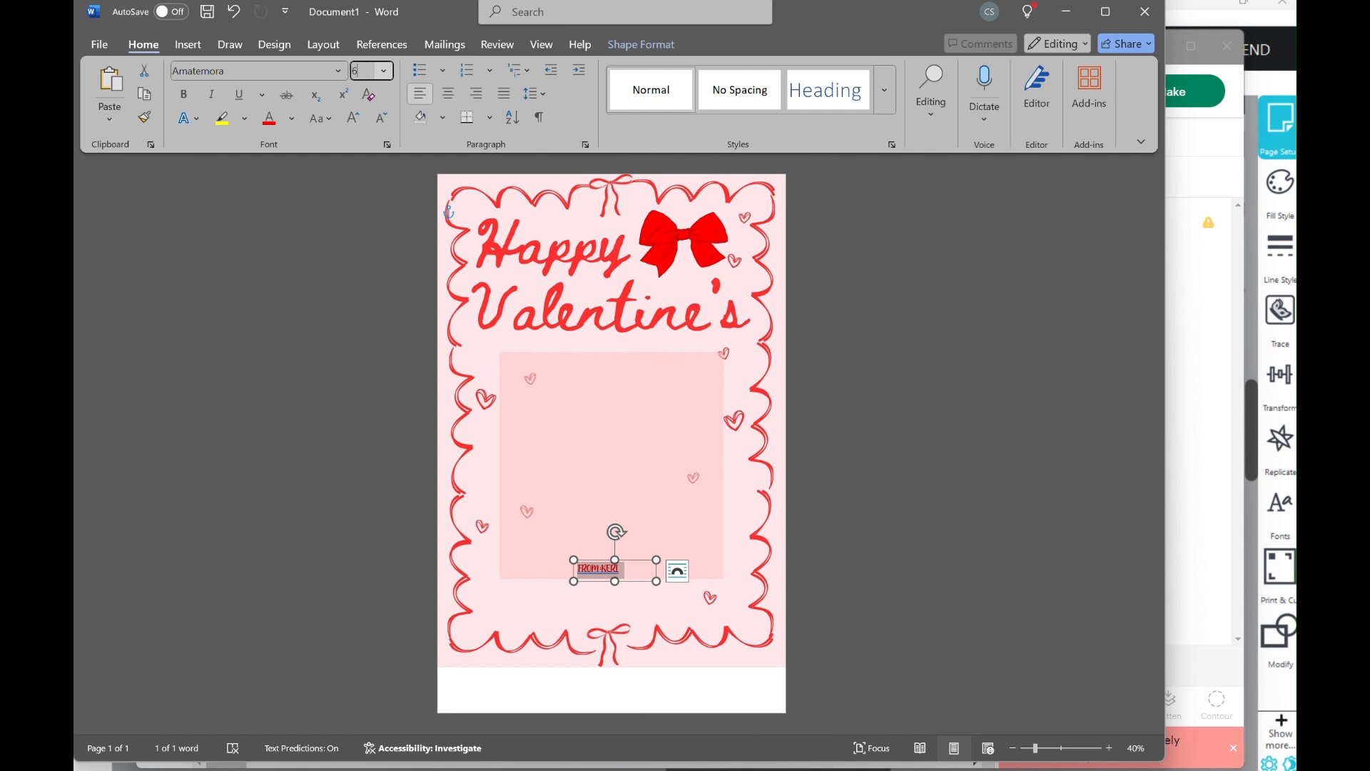
key("Return")
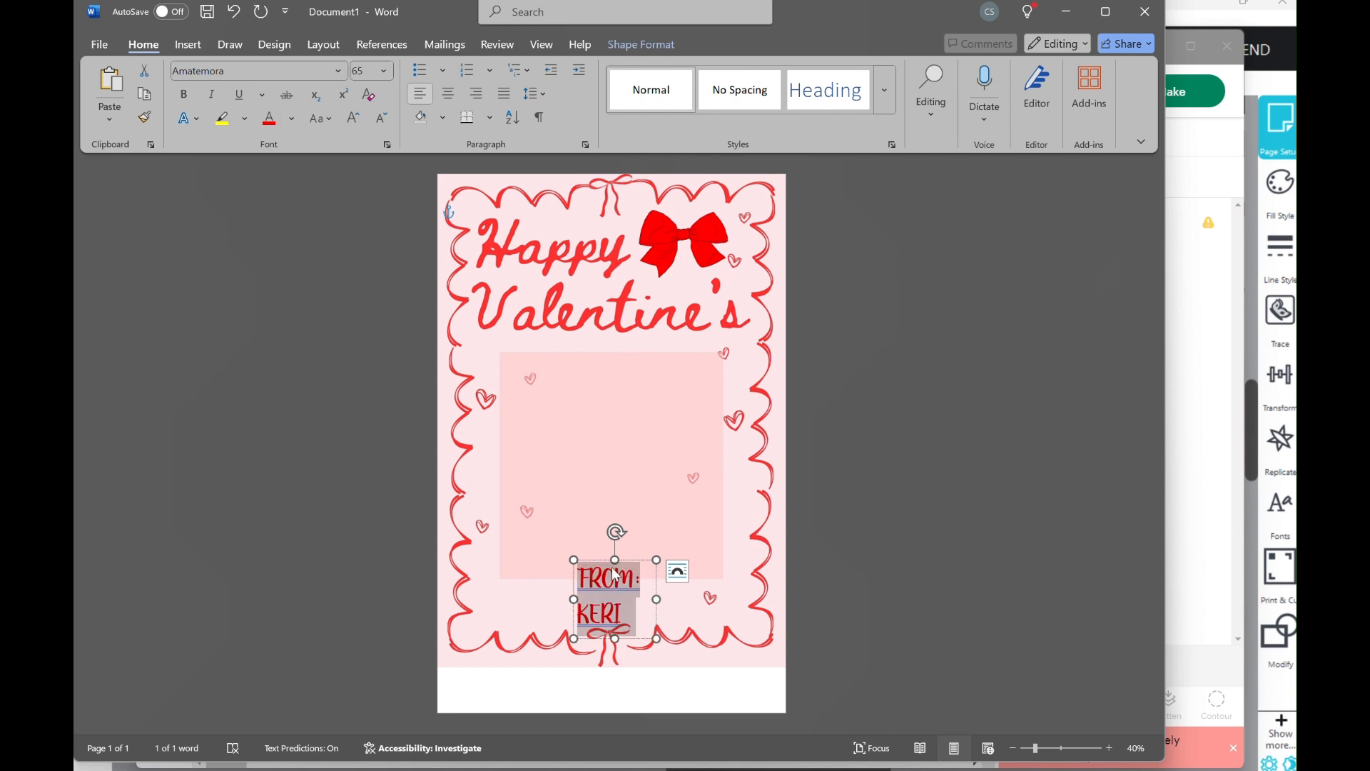
mouse_move(656, 599)
left_mouse_down()
mouse_move(746, 582)
mouse_move(663, 582)
left_mouse_up()
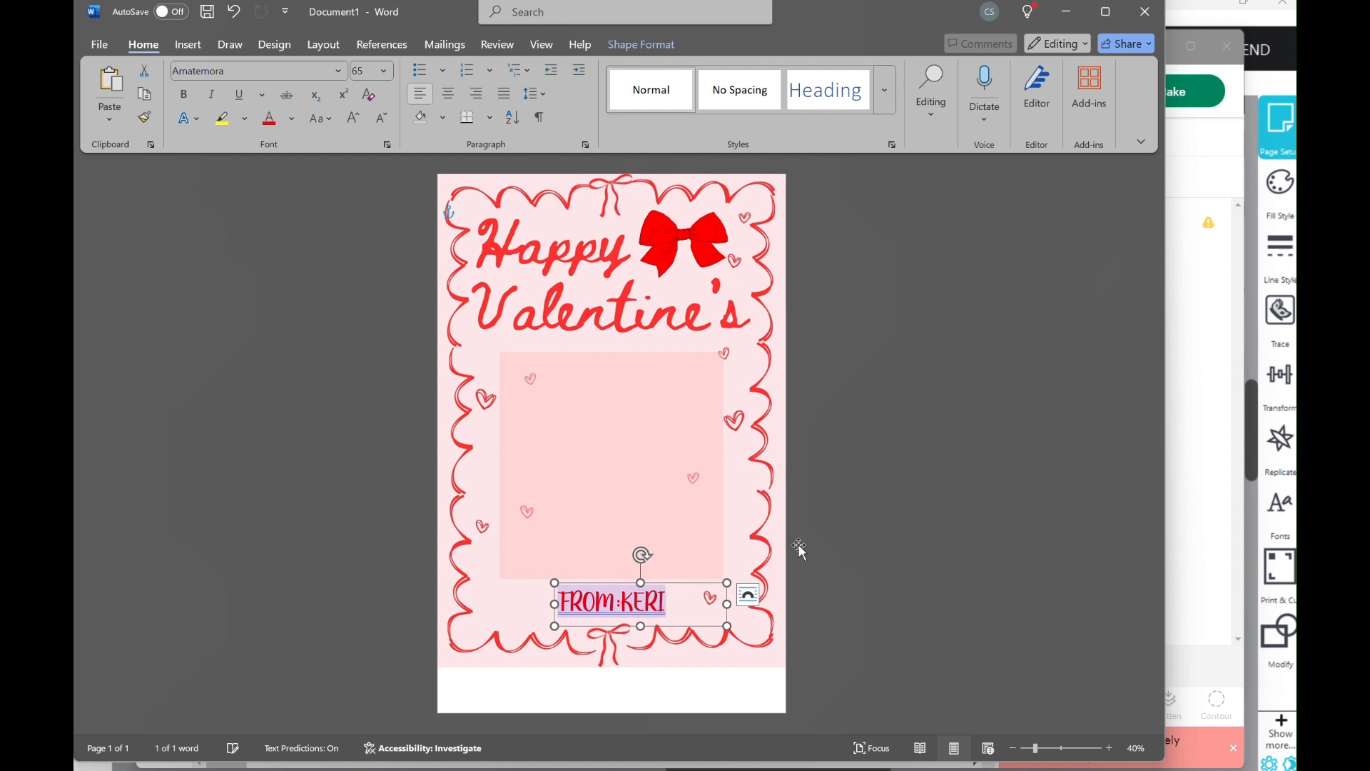
left_click(860, 536)
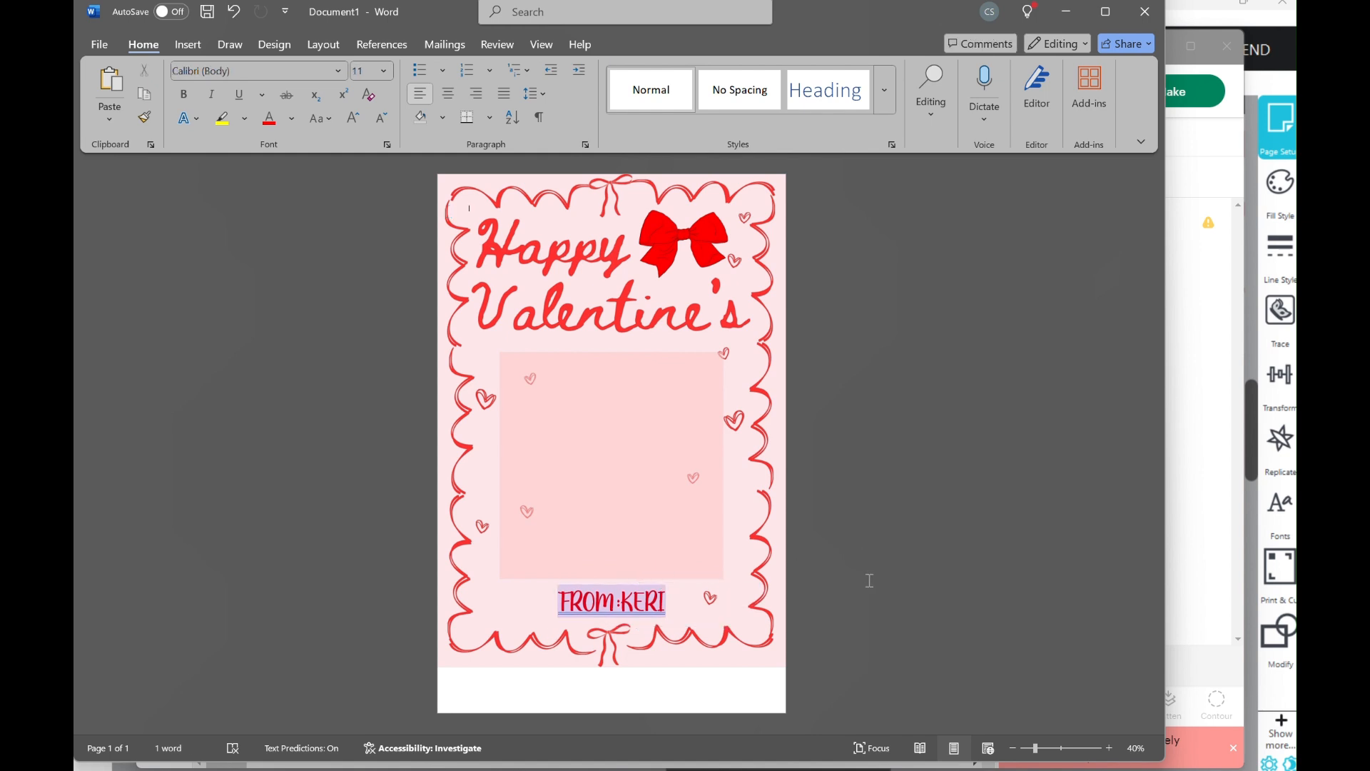
Step: Stretch the card image downward to the page's lower edge so it covers the whole page
scroll(779, 444, "down", 3)
scroll(778, 444, "up", 3)
left_click(754, 536)
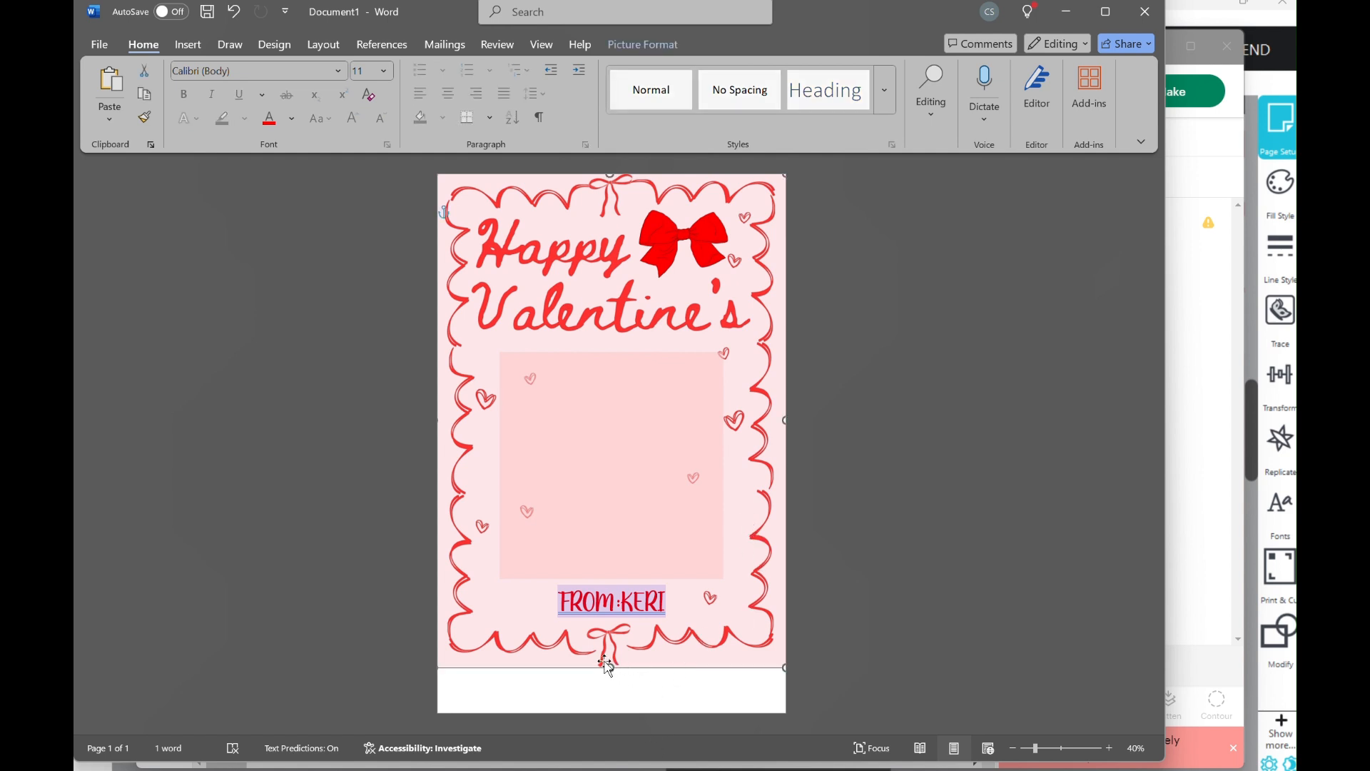
left_click_drag(610, 671, 610, 713)
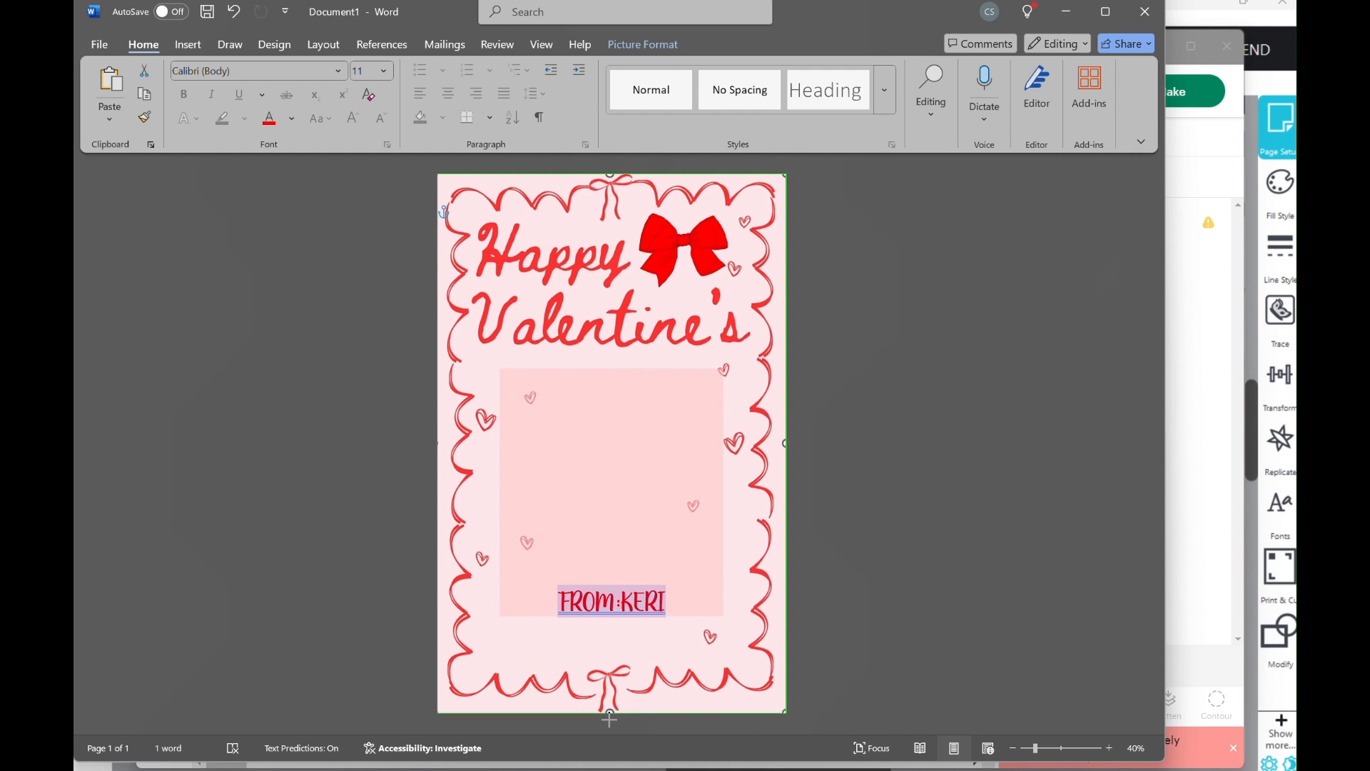
left_click_drag(609, 719, 612, 767)
left_click_drag(584, 770, 584, 702)
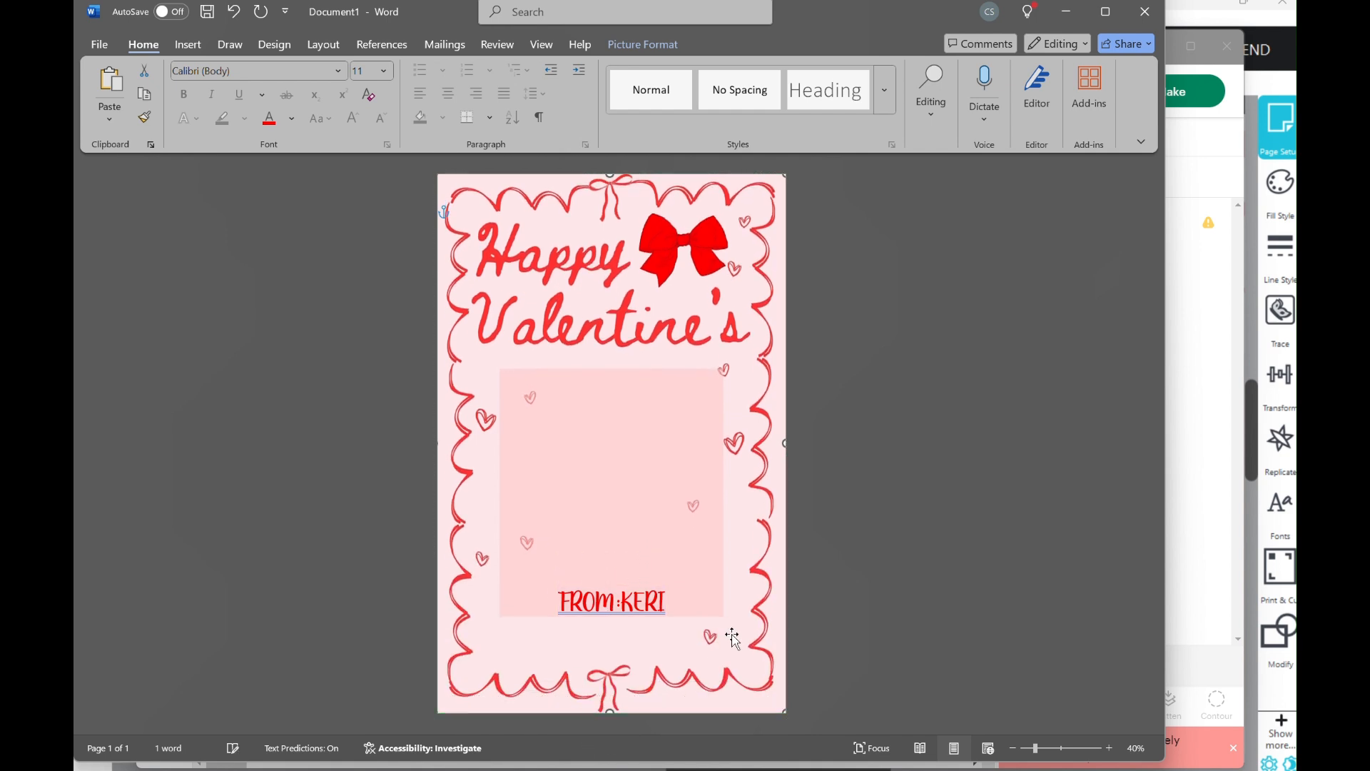
left_click(893, 613)
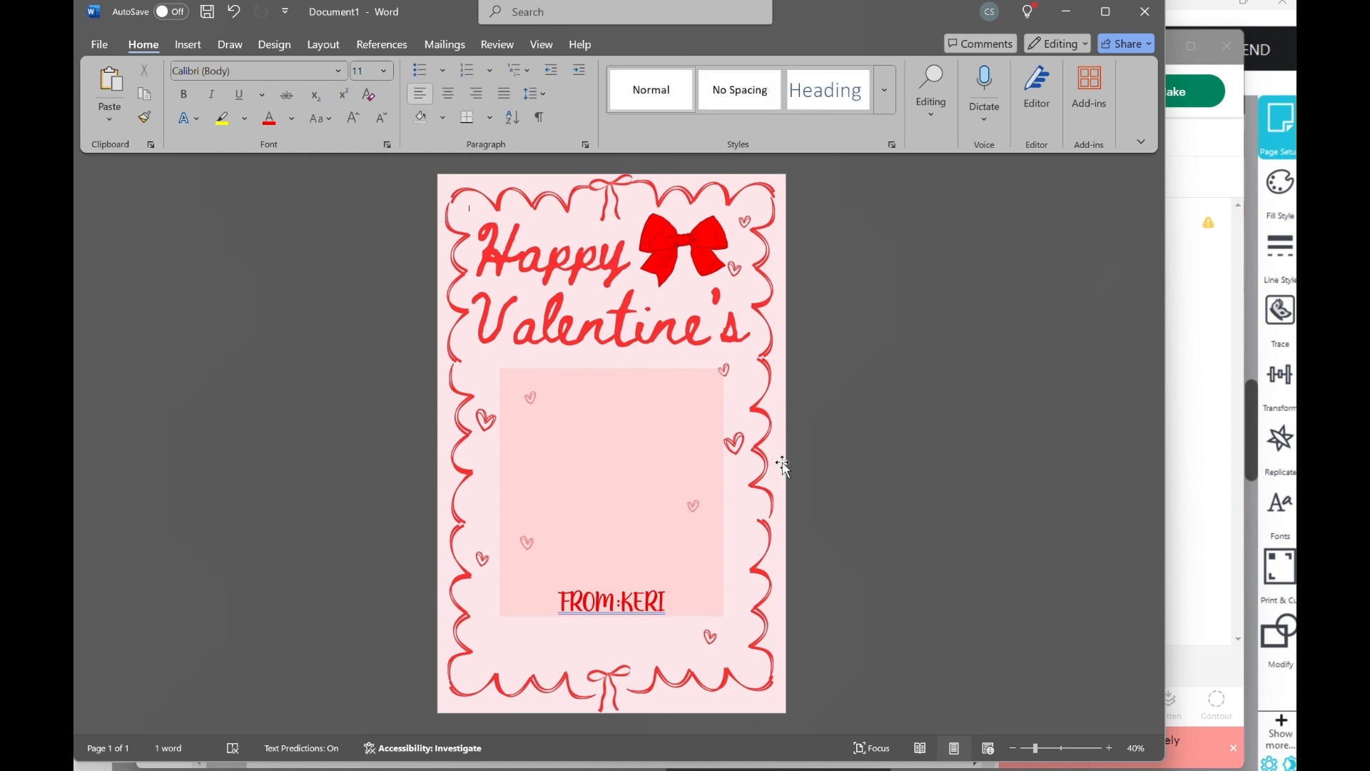
Step: Enable borderless printing in the ET-8550 printer properties from the print settings, accept it and return to the document
left_click(98, 45)
left_click(124, 367)
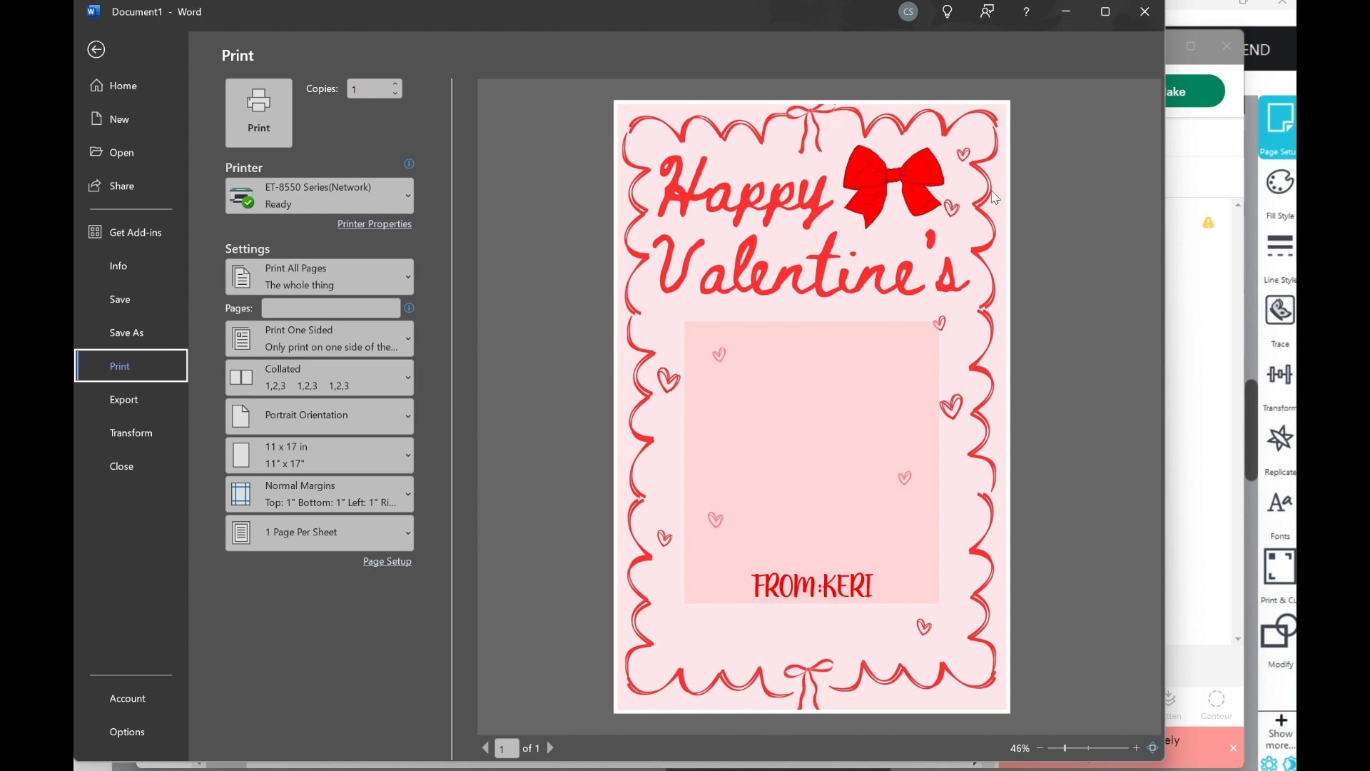
left_click(353, 226)
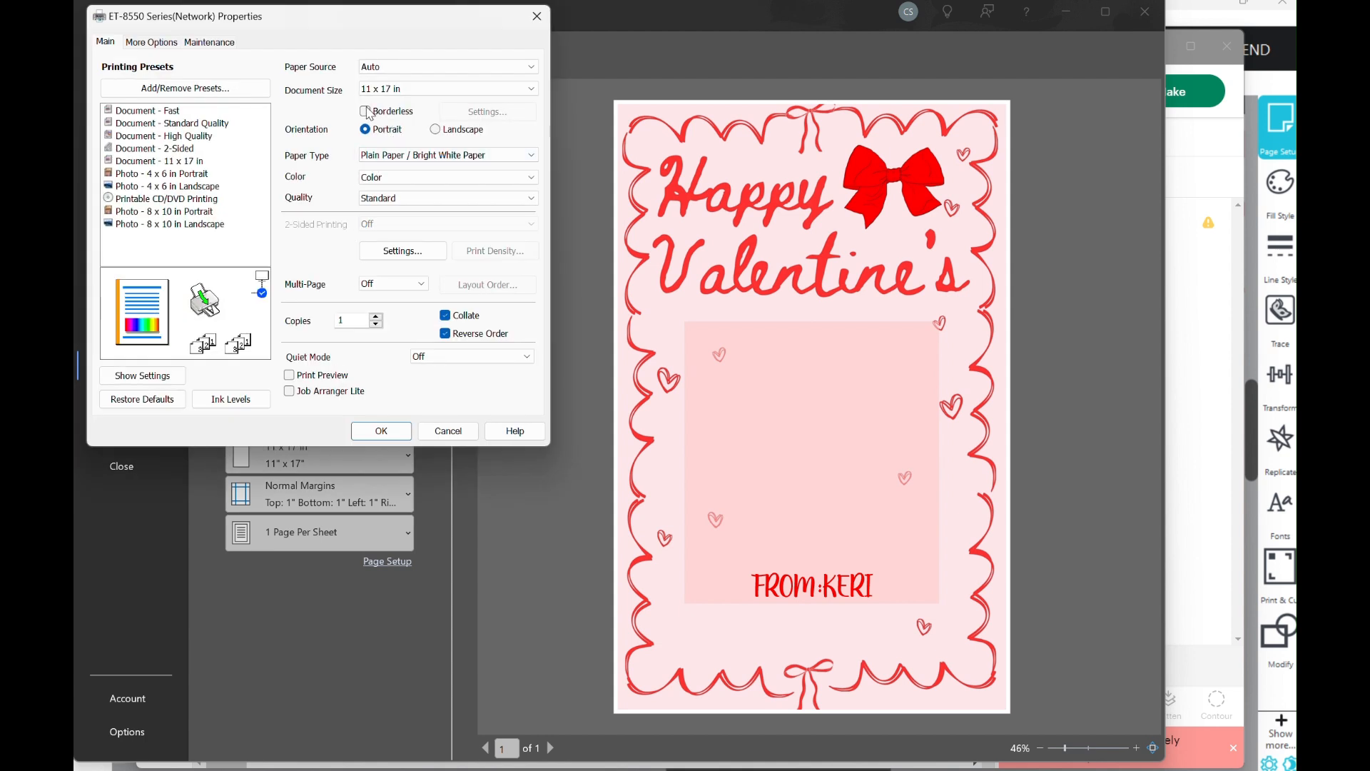
left_click(366, 111)
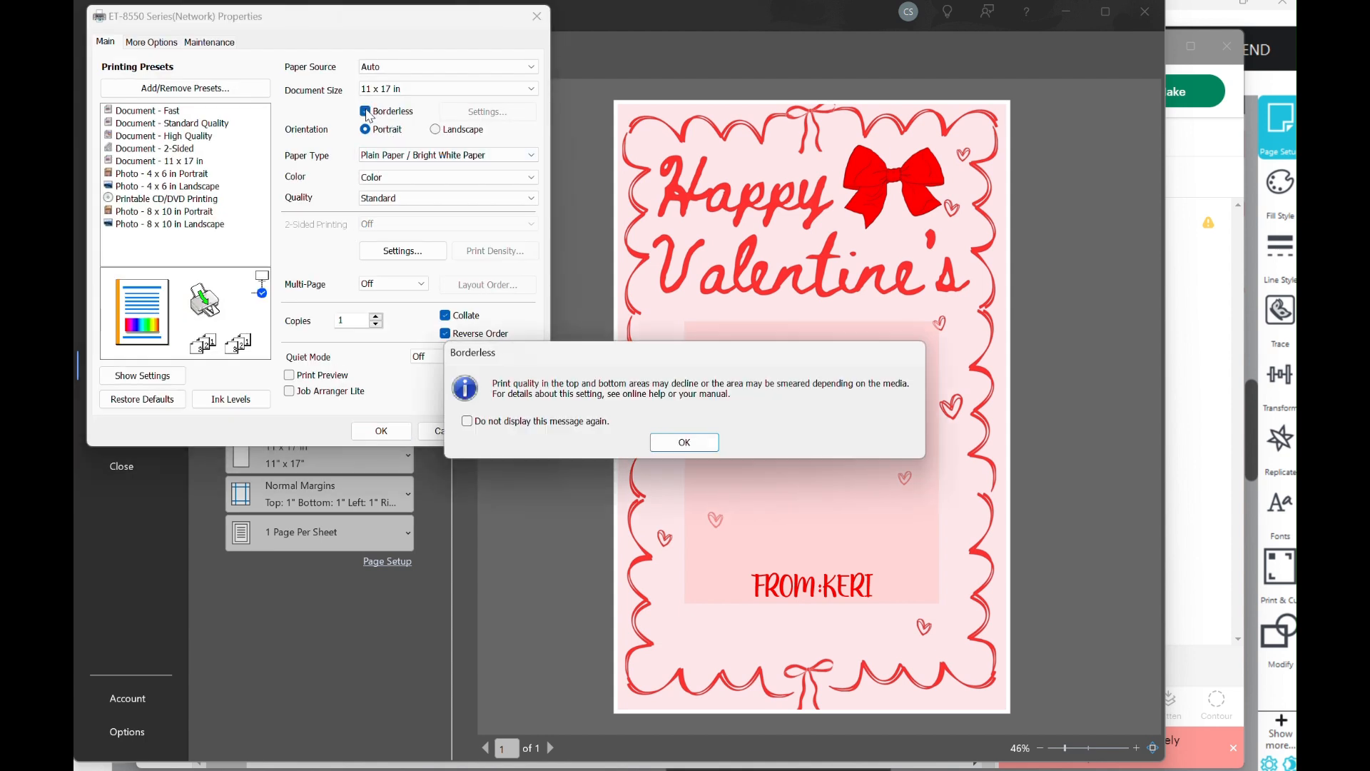
left_click(690, 448)
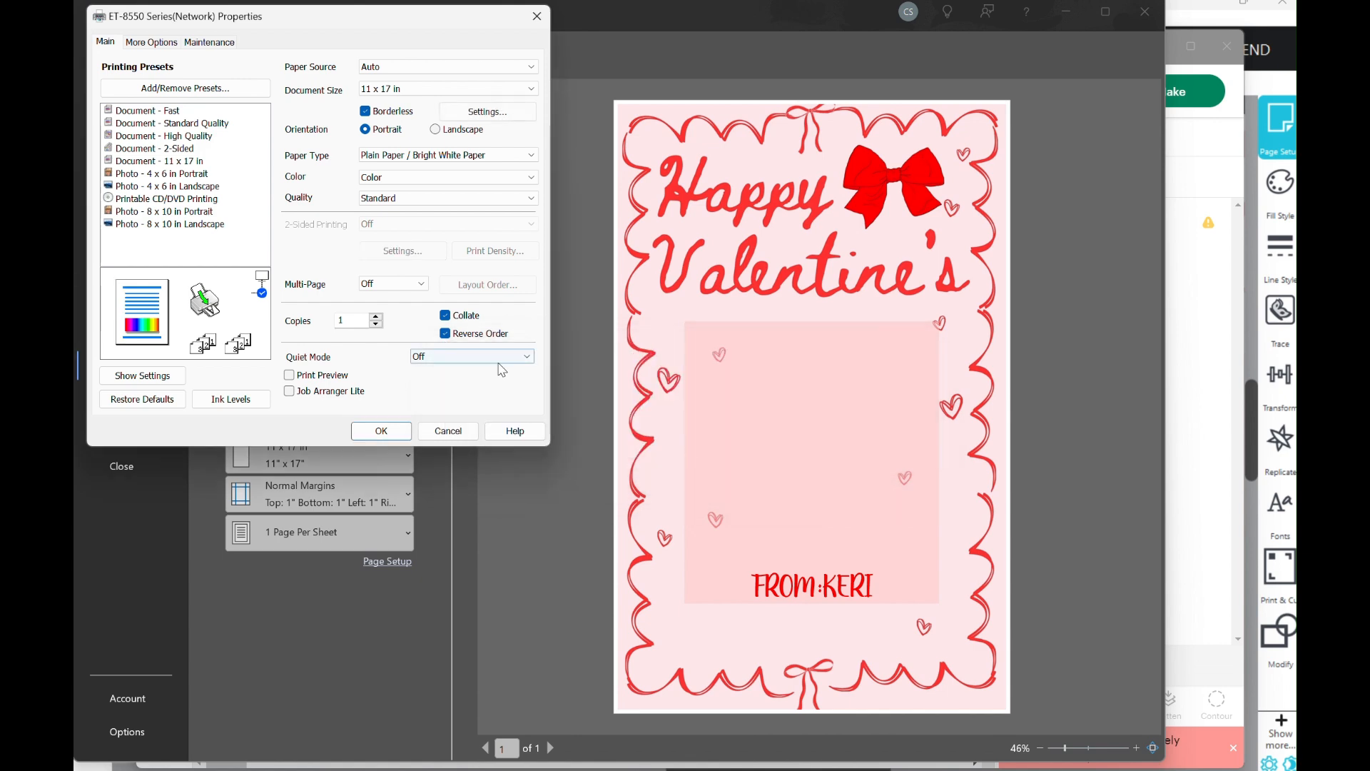
left_click(388, 434)
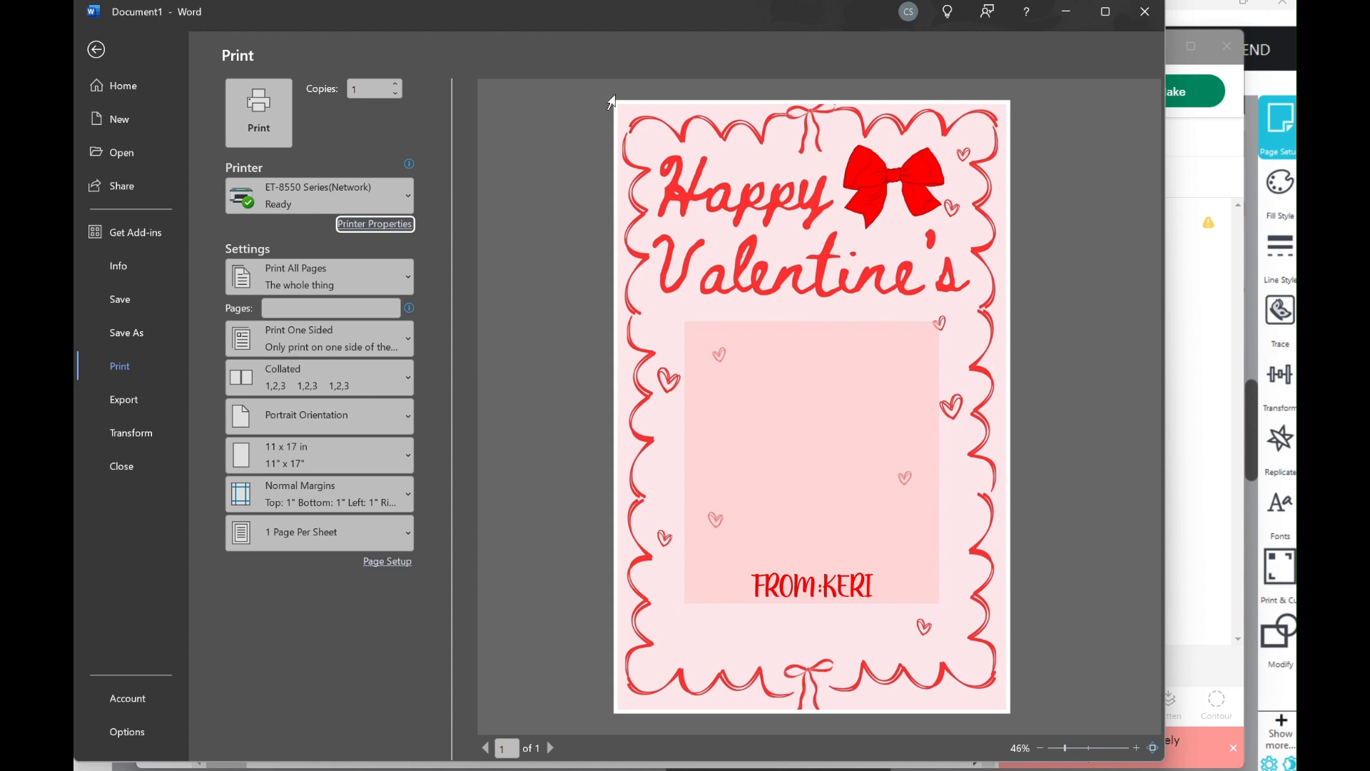
left_click(97, 50)
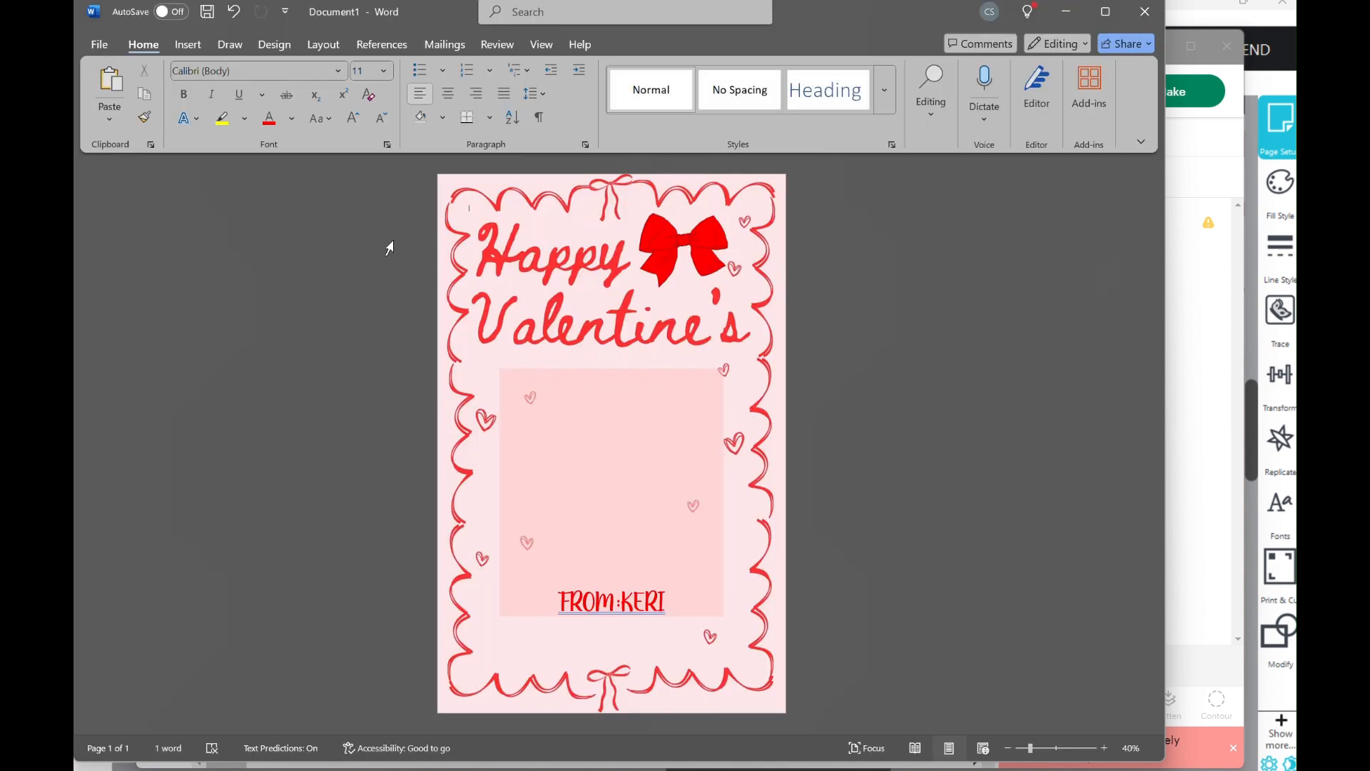